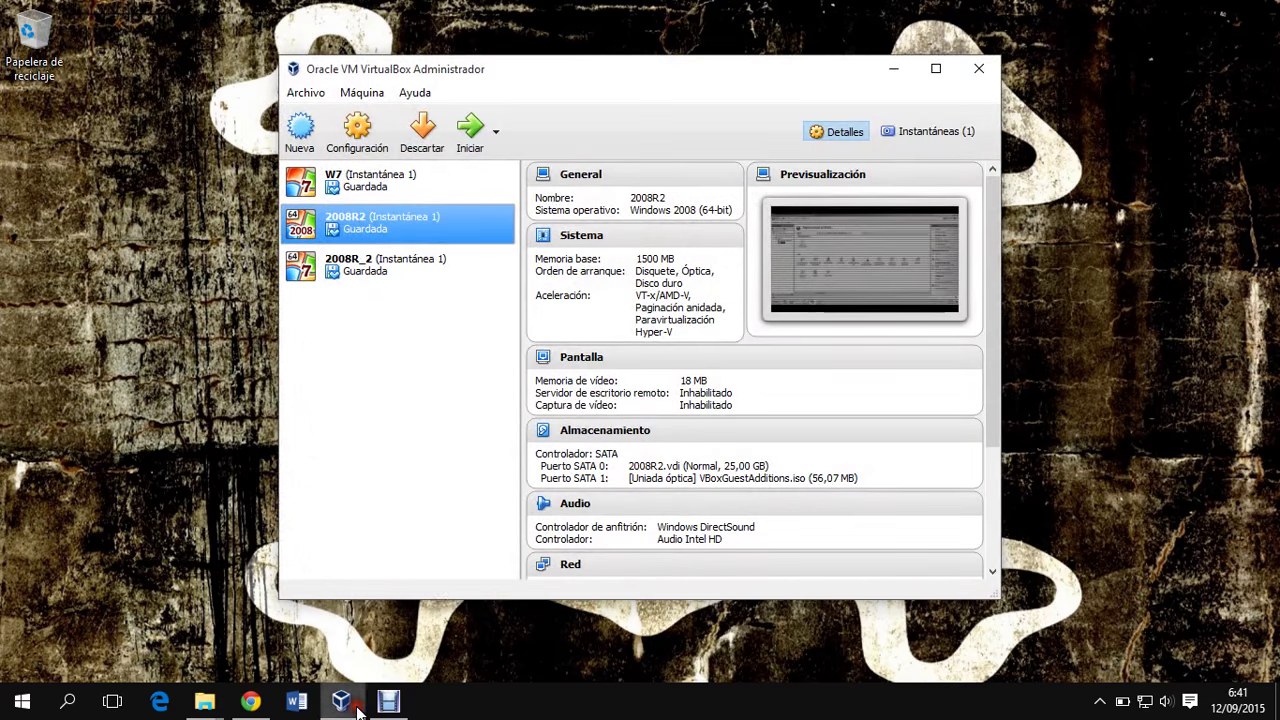
Start the saved W7 and 2008R2 virtual machines.
left_click(445, 190)
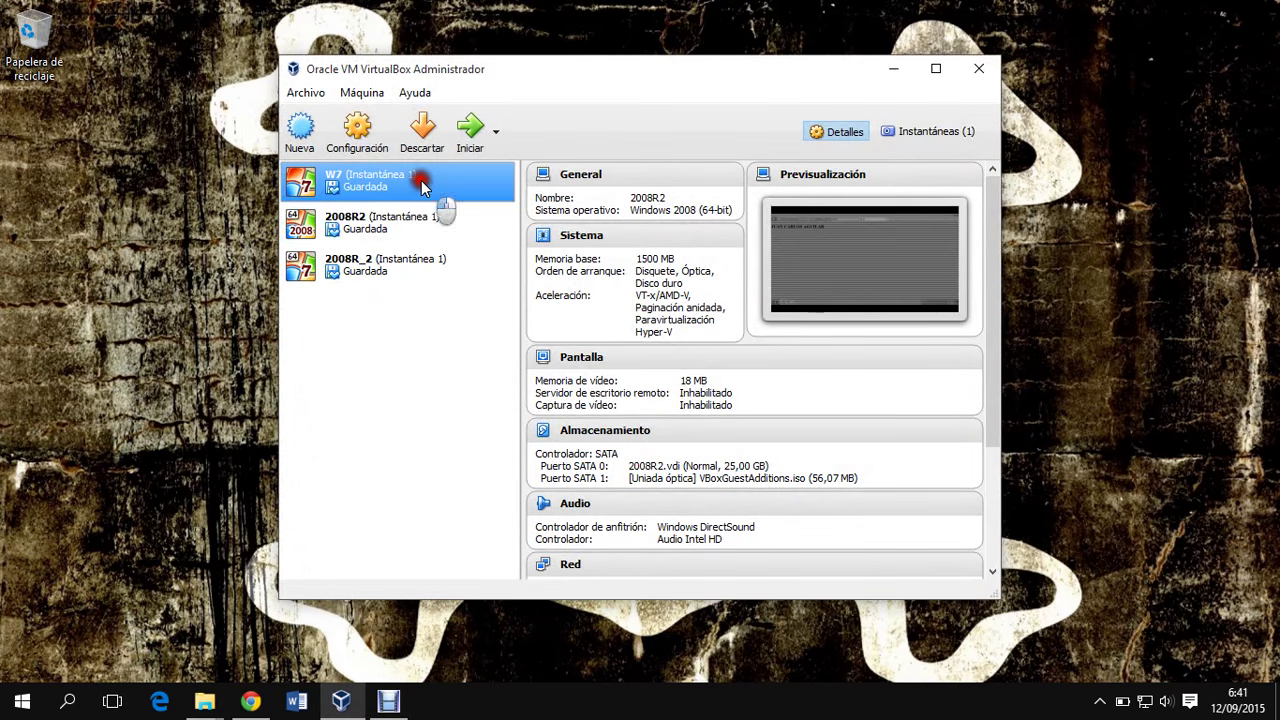
left_click(467, 140)
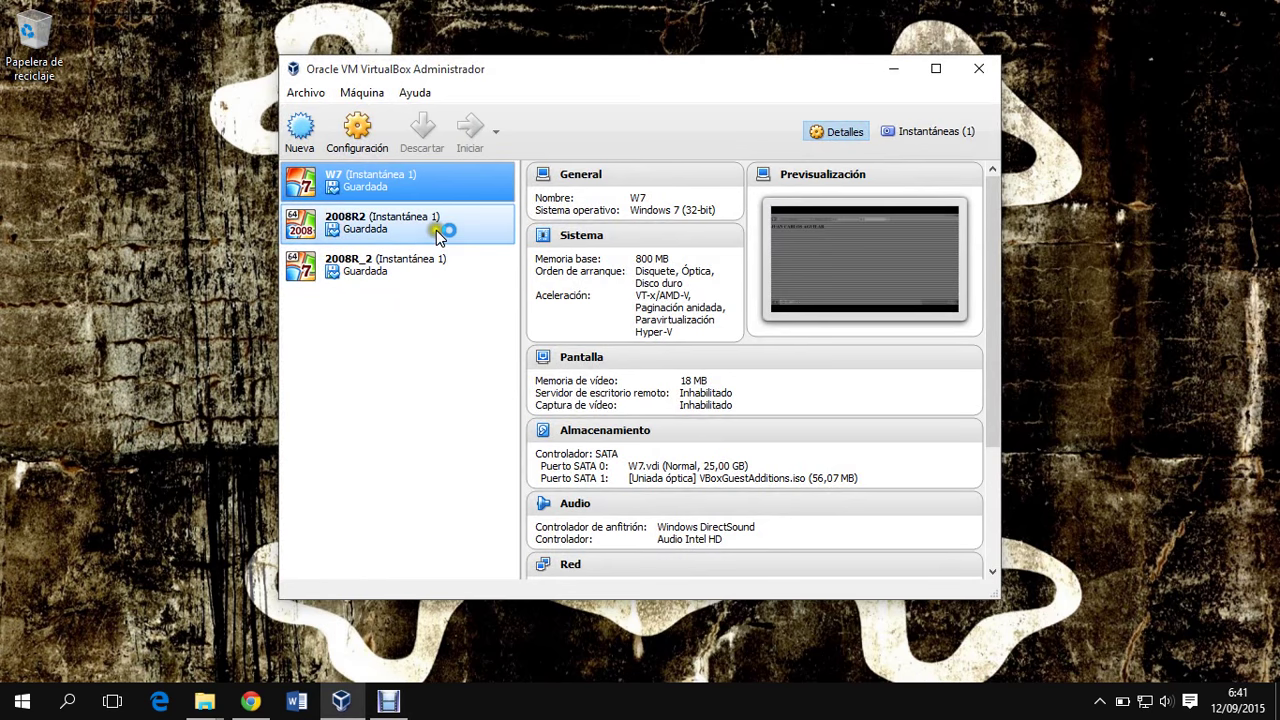
left_click(440, 225)
left_click(472, 136)
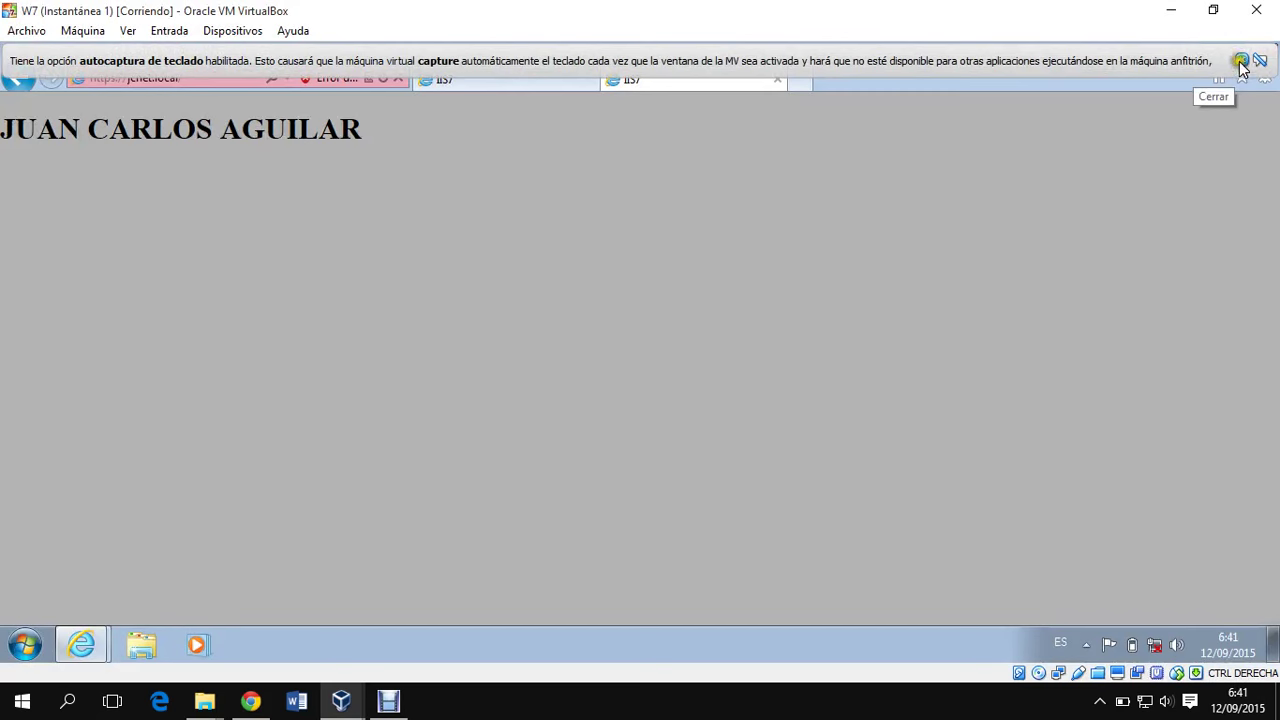
Power off the W7 and 2008R2 virtual machines, restoring each one to its current snapshot «Instantánea 1».
left_click(1256, 10)
left_click(620, 351)
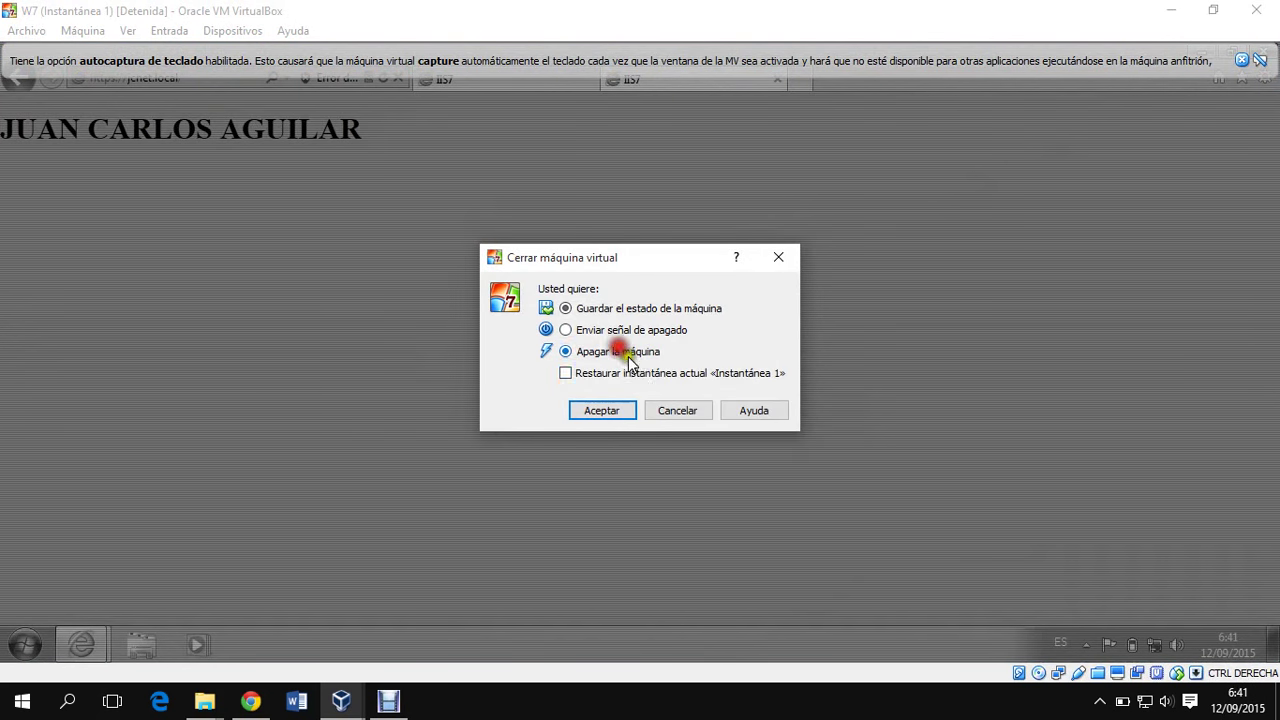
left_click(615, 408)
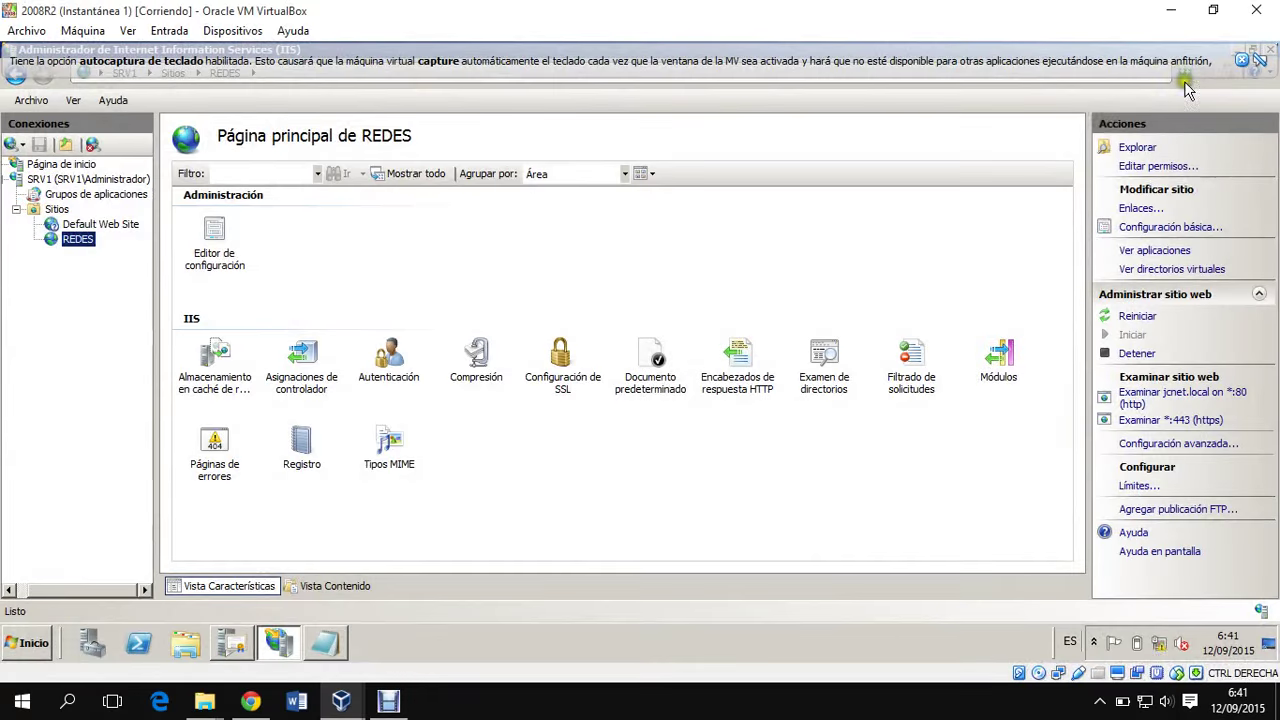
left_click(1256, 10)
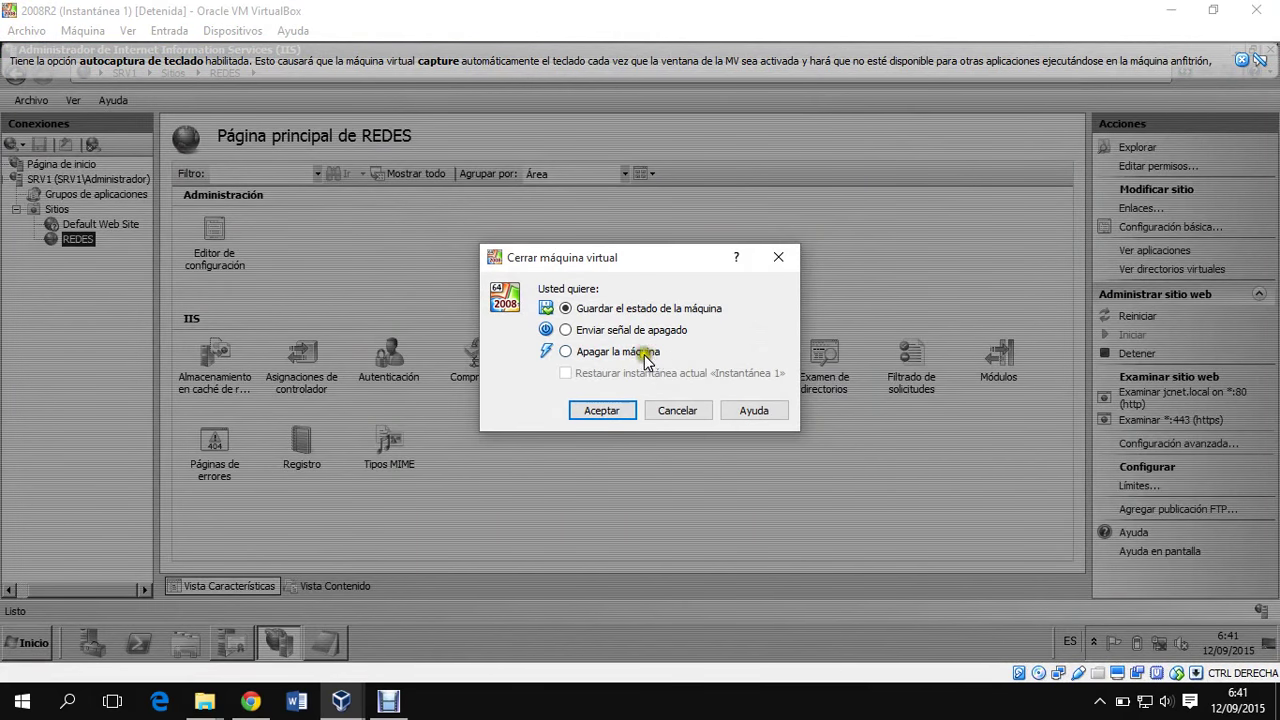
left_click(645, 354)
left_click(645, 377)
left_click(602, 412)
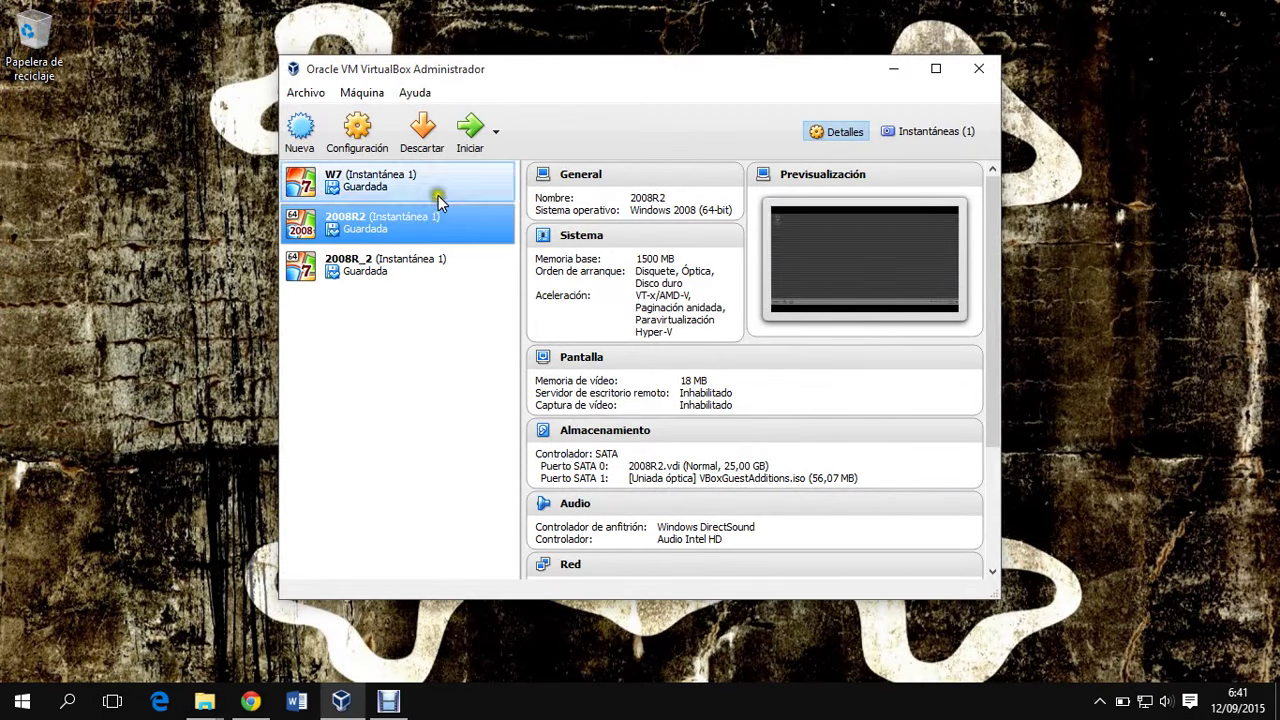
Start the W7 and 2008R2 machines from their restored snapshots and dismiss the keyboard autocapture notice in 2008R2.
left_click(407, 190)
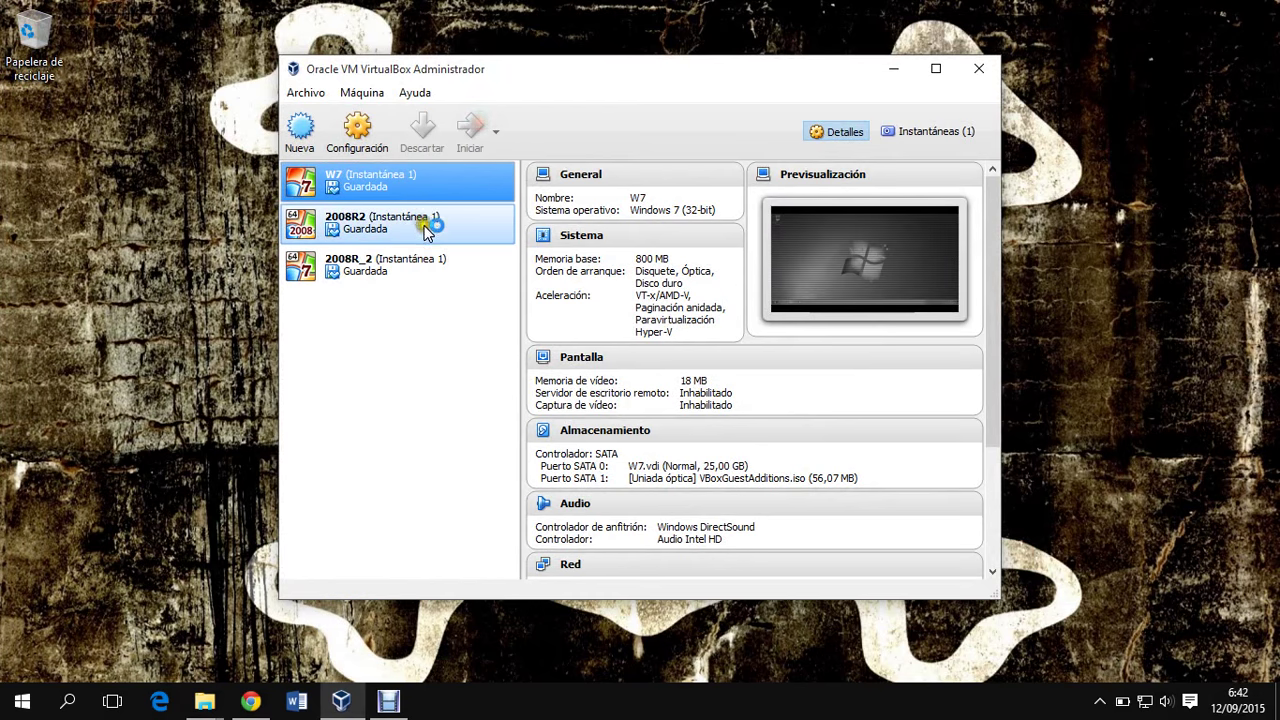
left_click(430, 230)
left_click(470, 132)
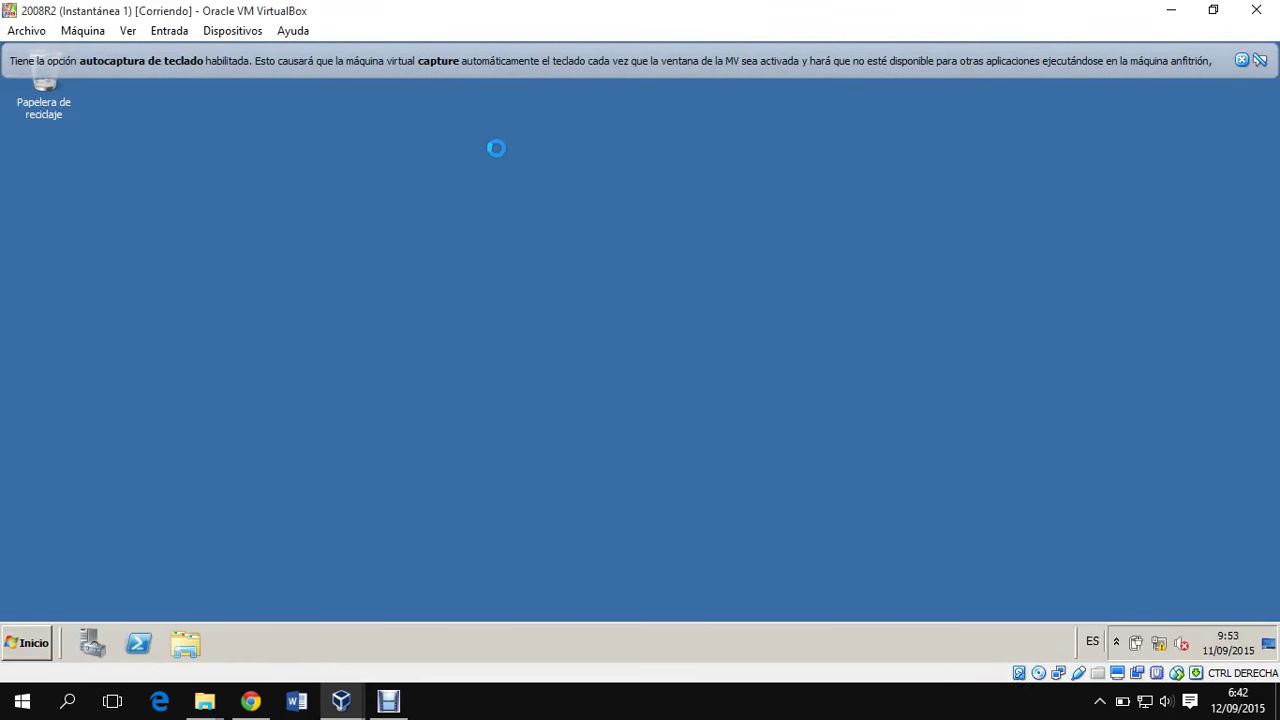
left_click(1241, 60)
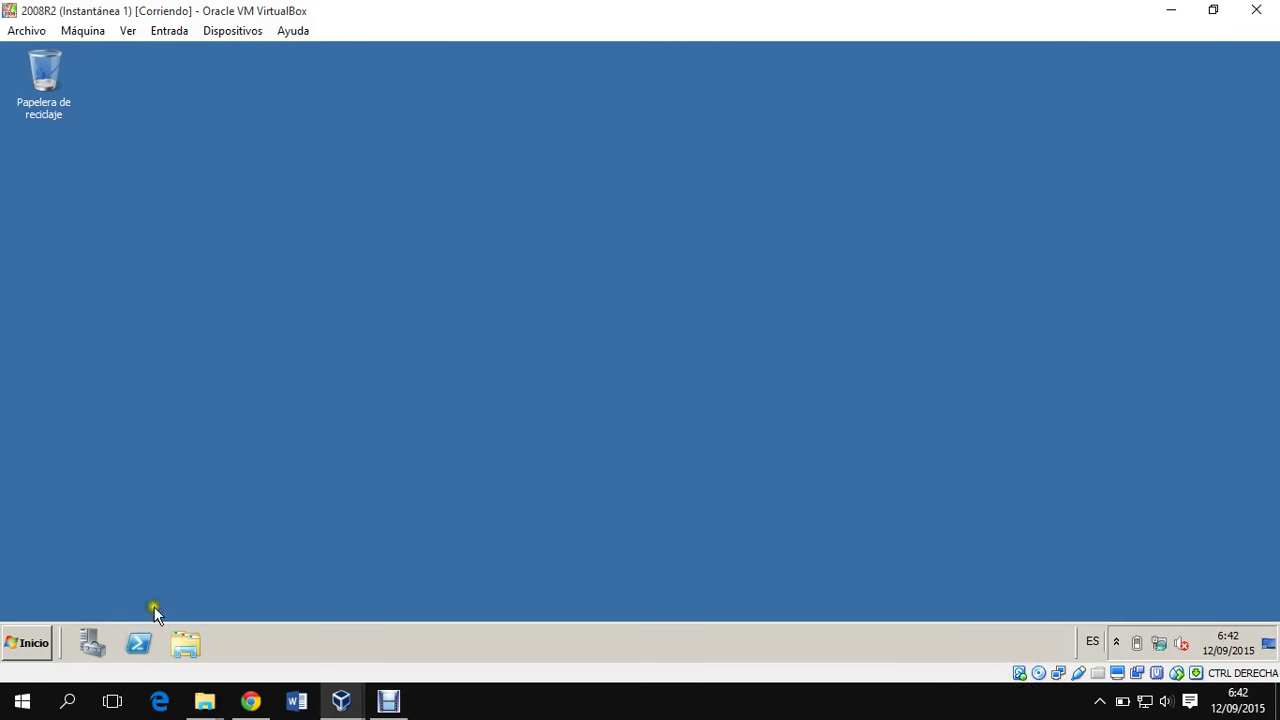
Check the VirtualBox network adapter settings of the 2008R2 machine and leave them without changes.
right_click(1060, 676)
left_click(1097, 636)
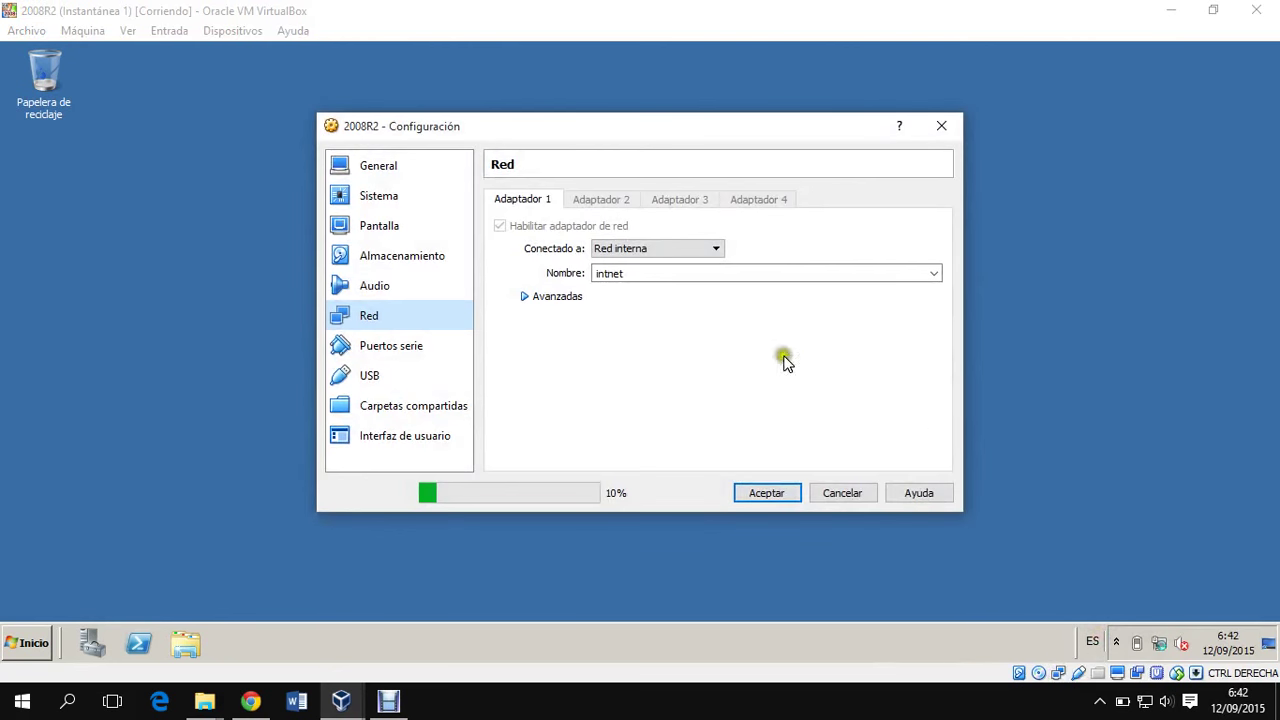
left_click(860, 494)
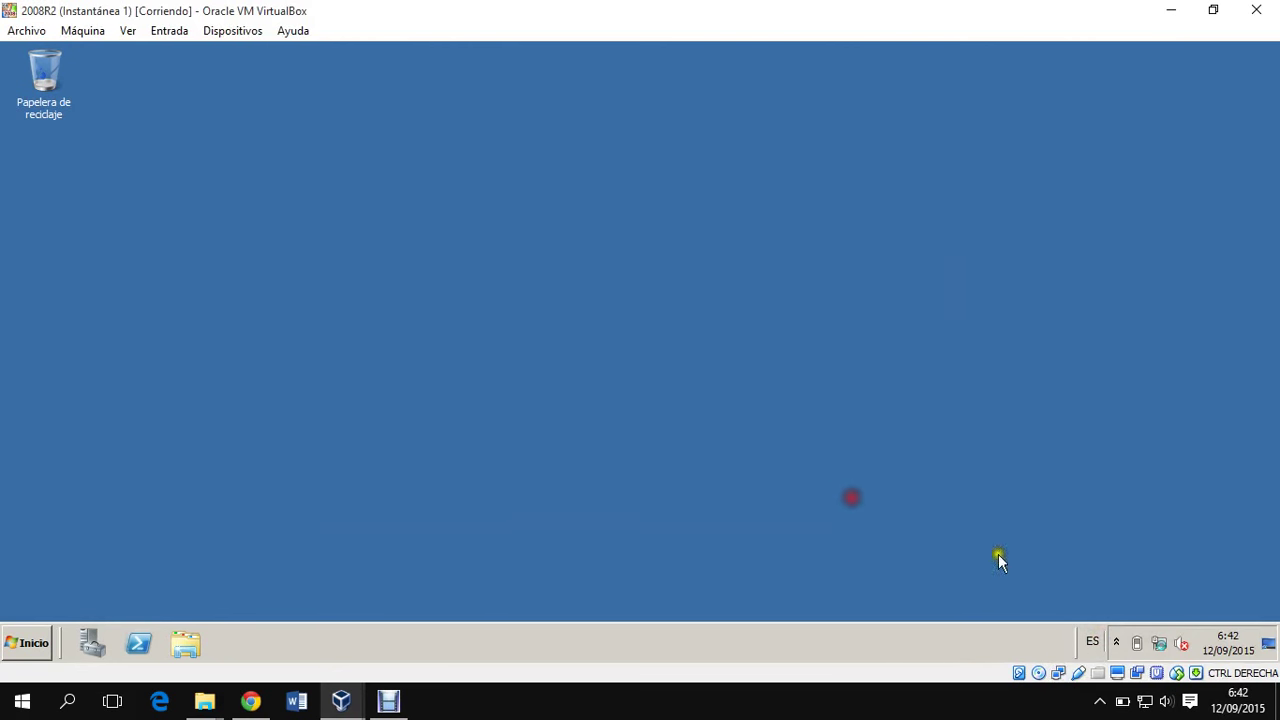
View the connection details of the server's Conexión de área local, checking its IPv4 address.
right_click(1146, 640)
left_click(1160, 632)
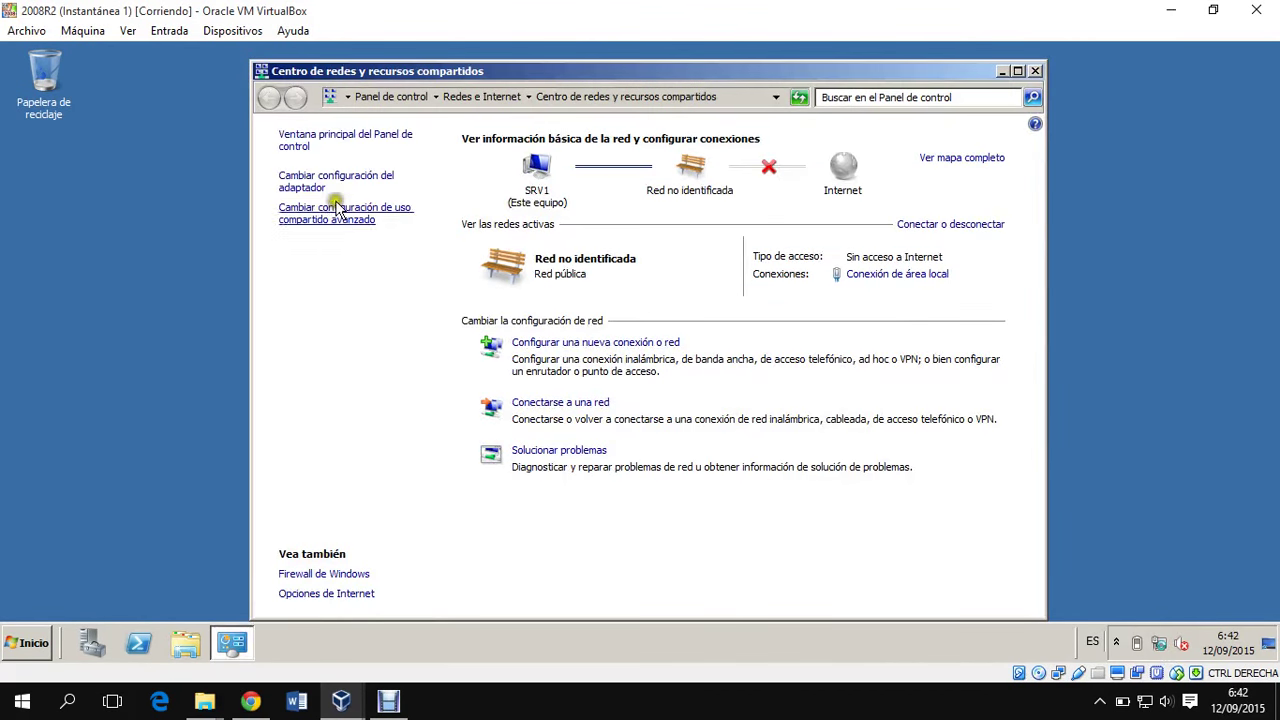
left_click(330, 182)
right_click(389, 188)
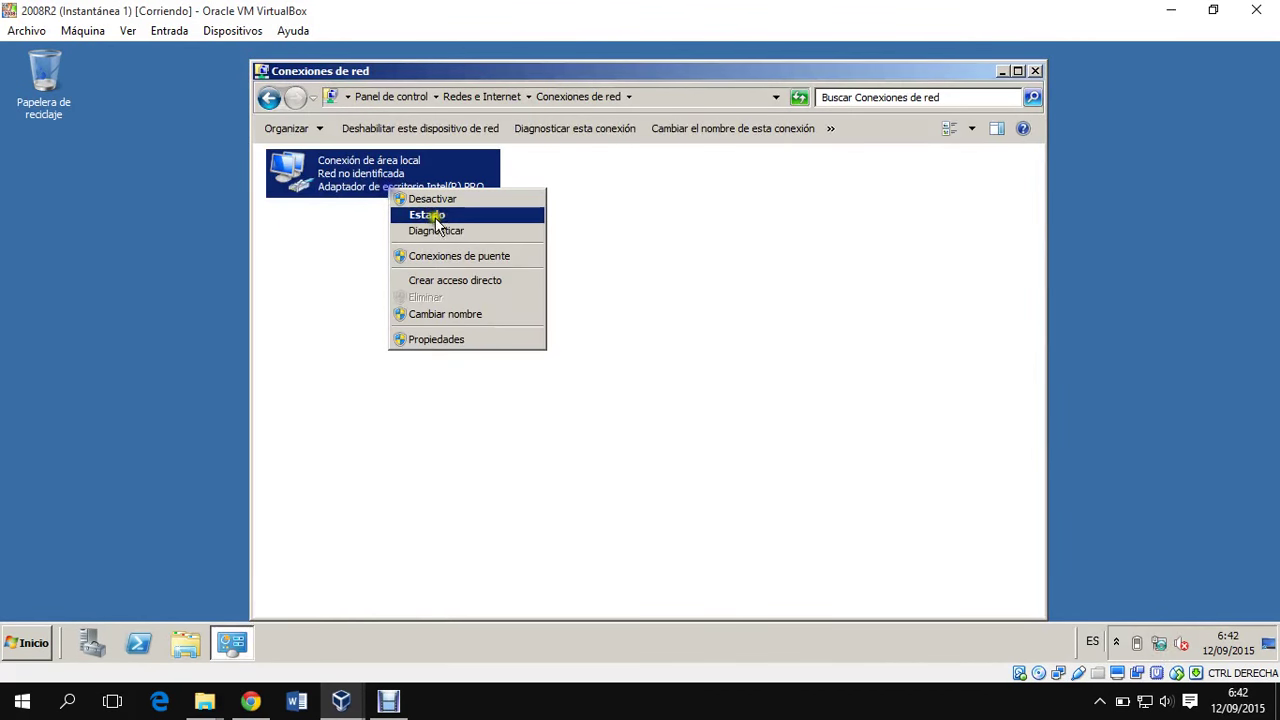
left_click(436, 218)
left_click(535, 327)
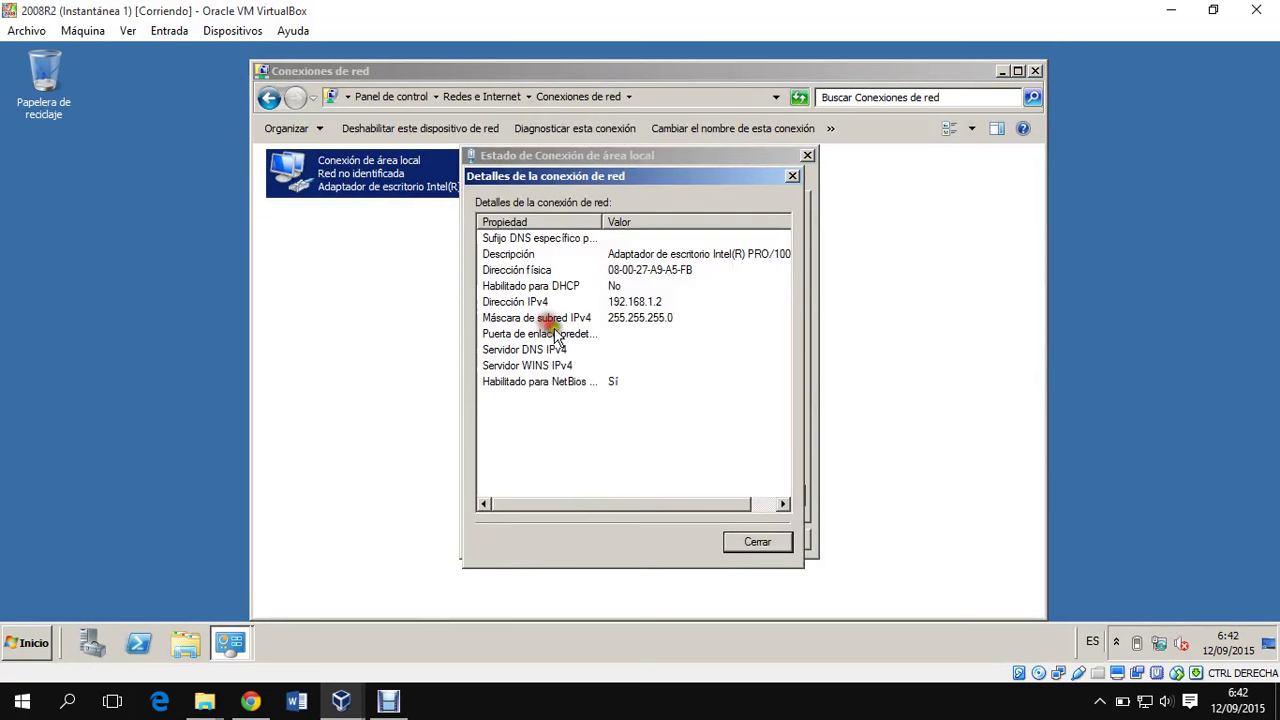
left_click(645, 303)
left_click(776, 540)
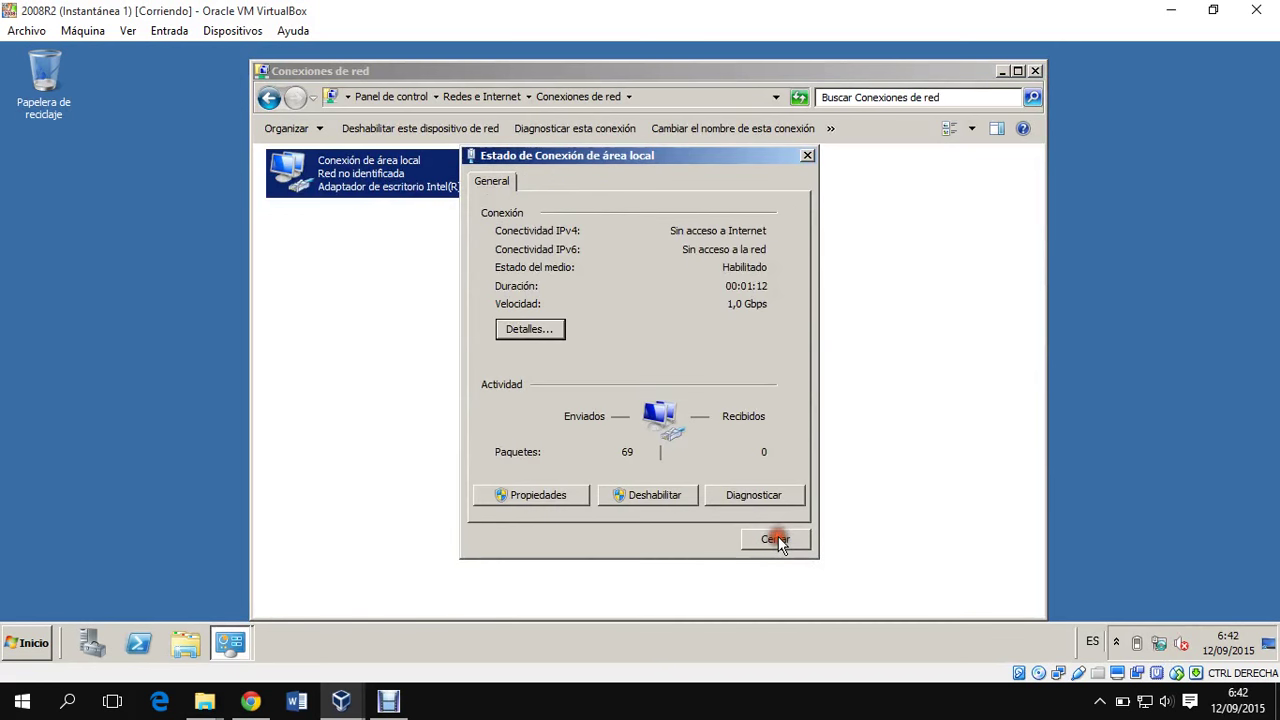
left_click(778, 540)
Switch to the W7 machine and check its VirtualBox network adapter settings without changing them.
mouse_move(341, 700)
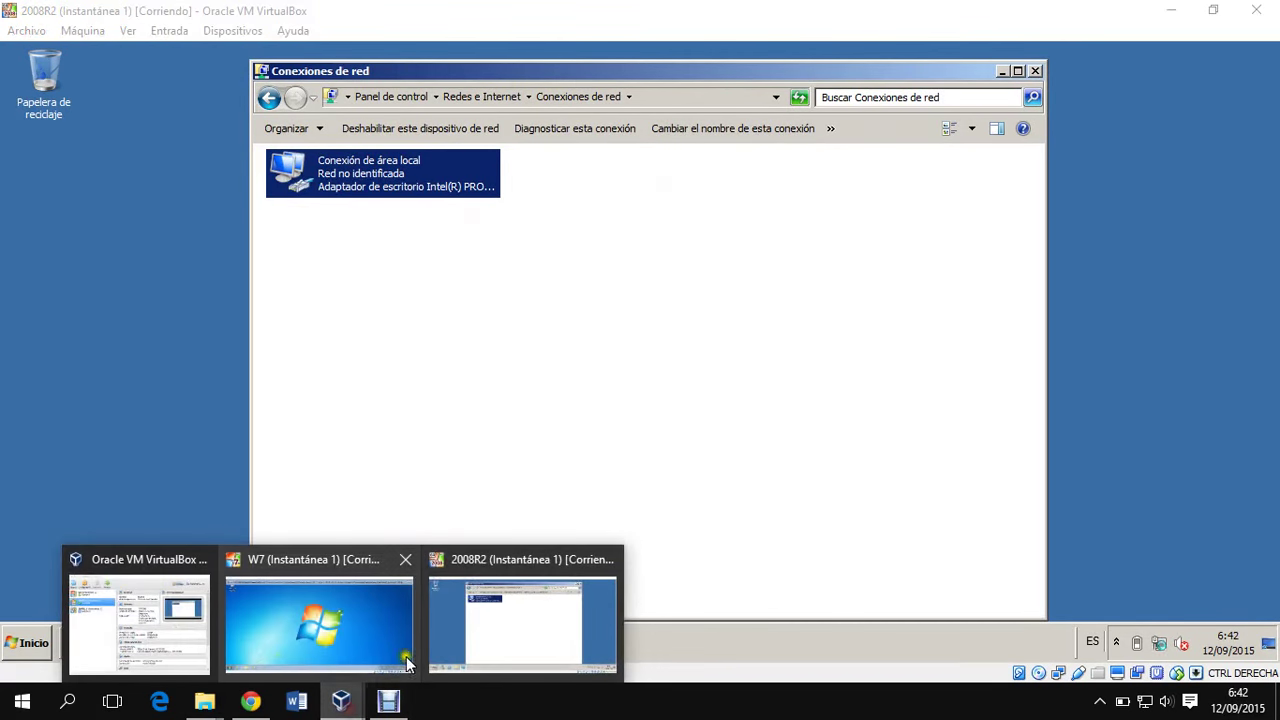
left_click(407, 663)
right_click(1058, 673)
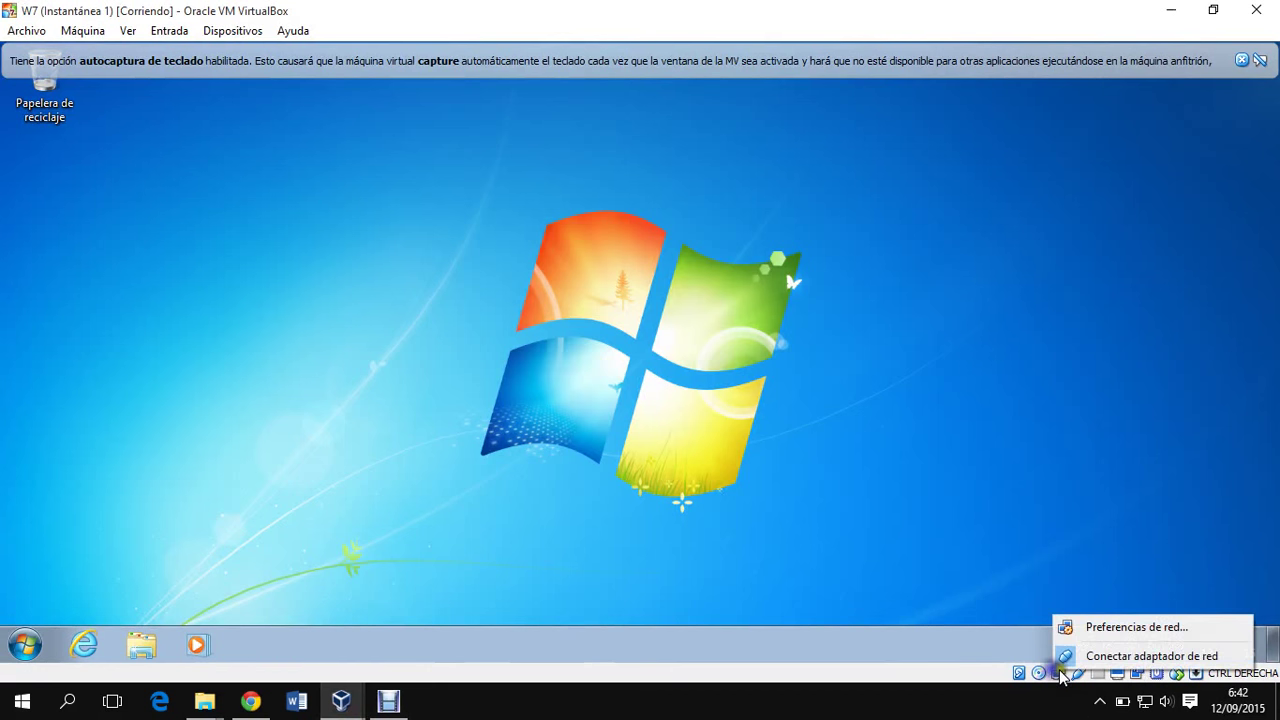
left_click(1100, 627)
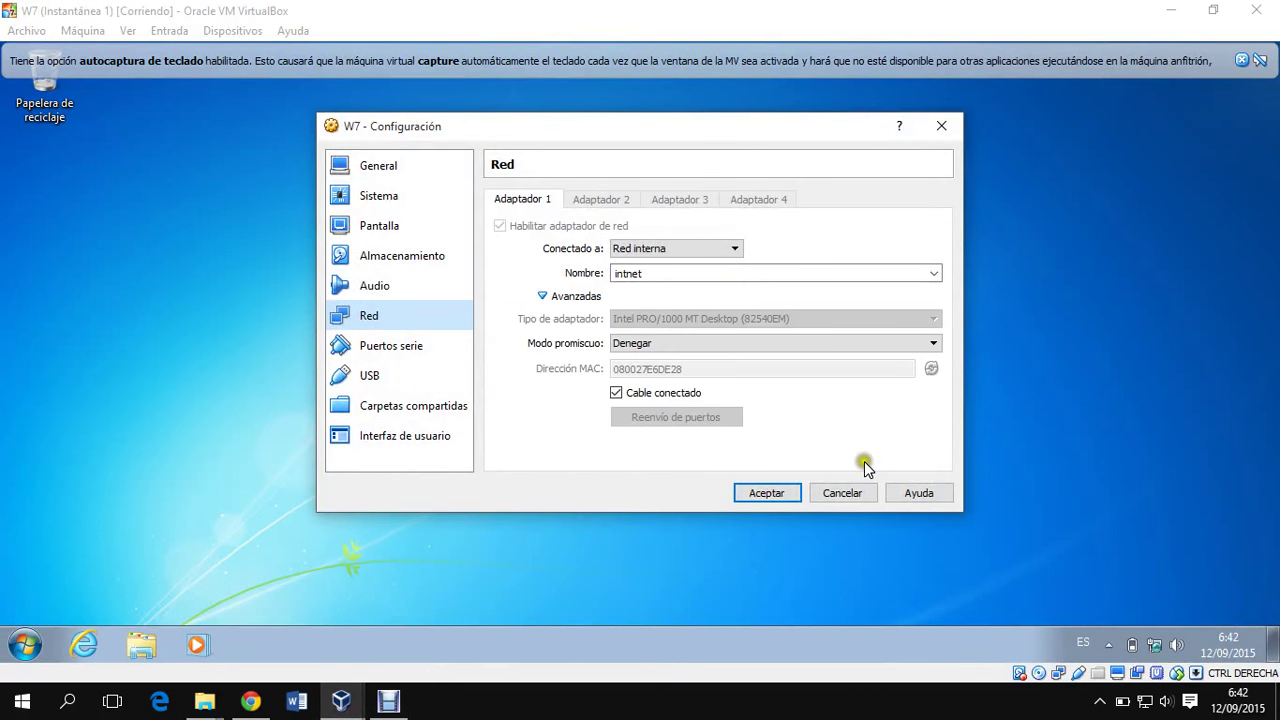
left_click(842, 493)
View the connection details of Conexión de área local in Windows 7, checking its IPv4 DNS server.
right_click(1155, 645)
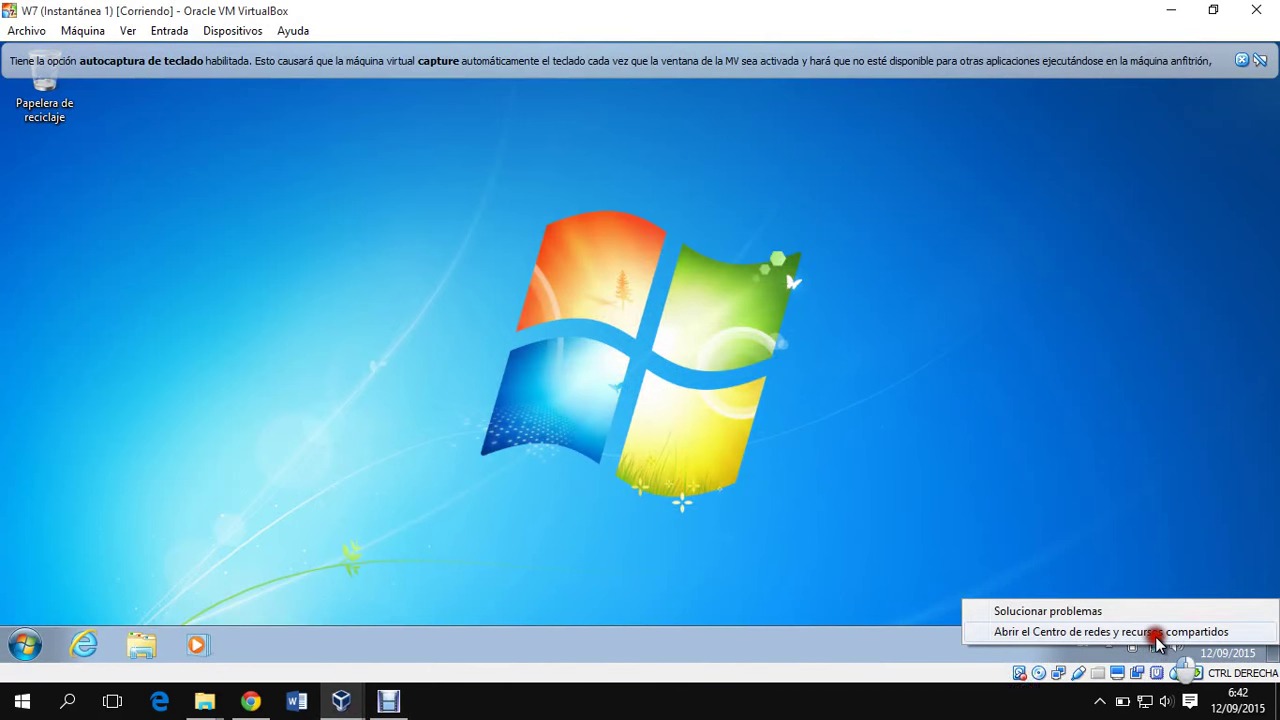
left_click(1155, 634)
left_click(92, 163)
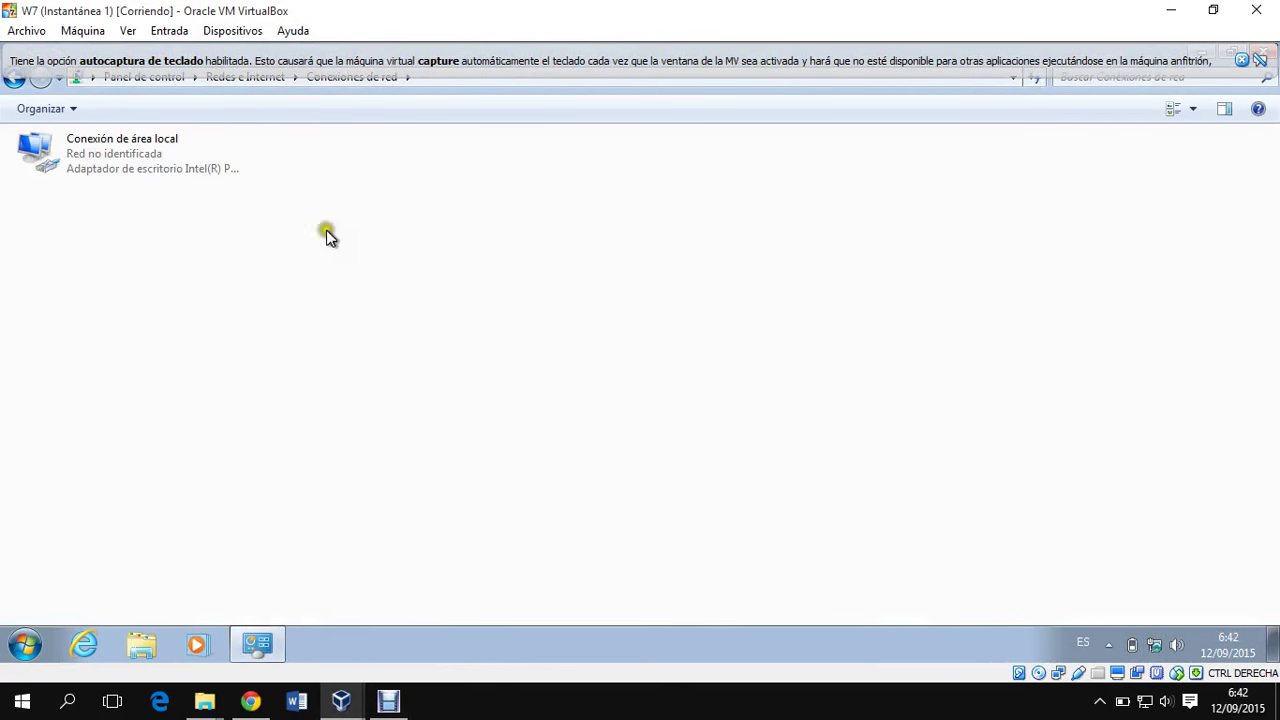
right_click(149, 165)
left_click(223, 198)
left_click(549, 336)
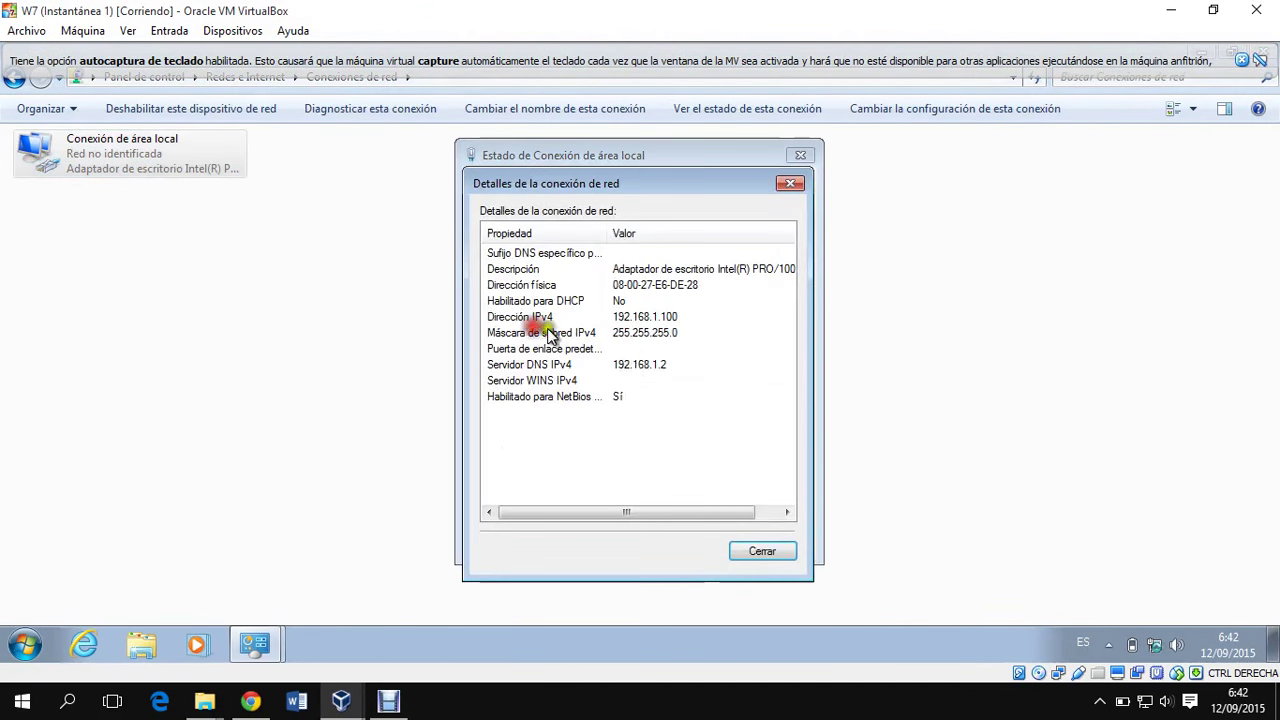
left_click(655, 366)
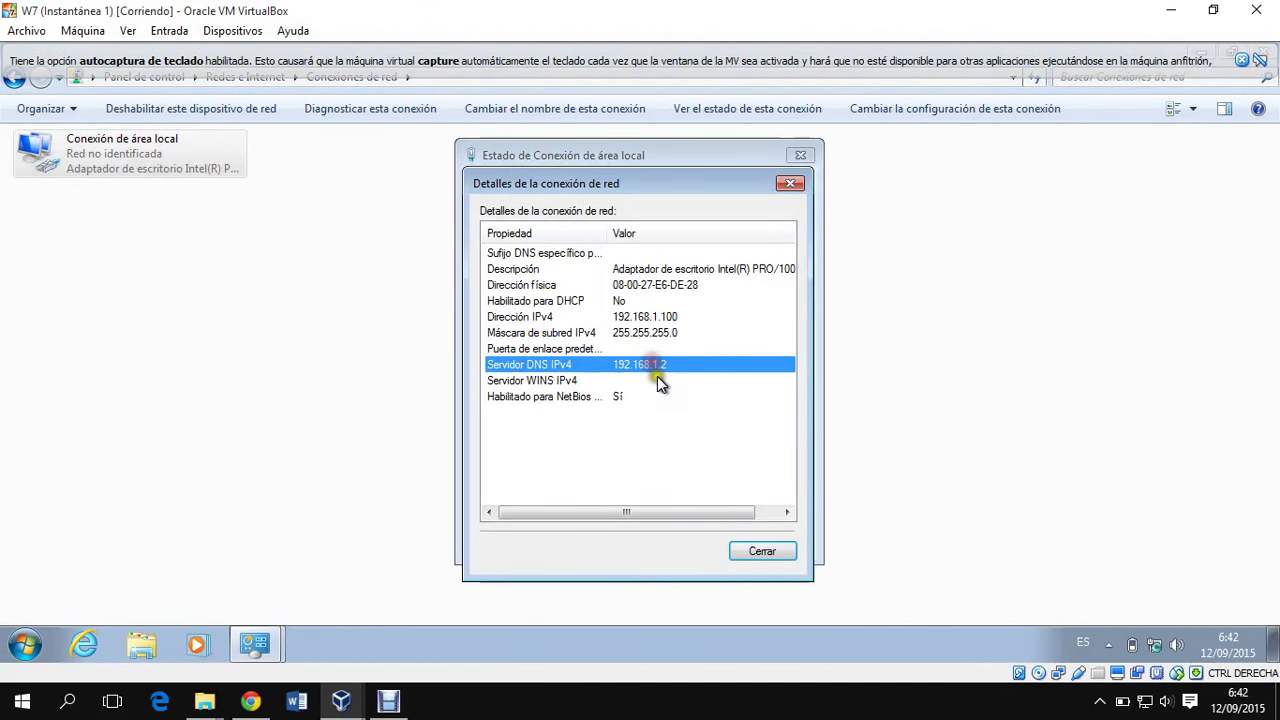
left_click(761, 556)
left_click(774, 548)
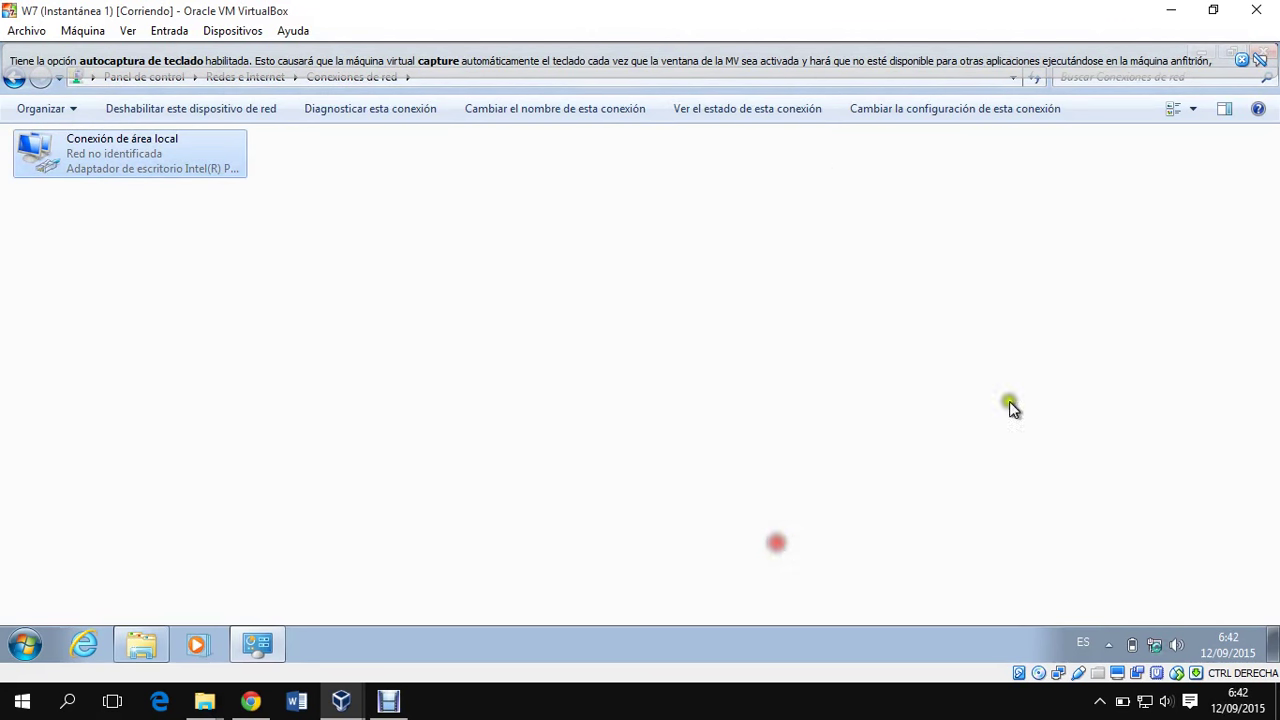
Close the network connections windows in both machines and return to the 2008R2 desktop.
left_click(1258, 63)
left_click(1257, 49)
left_click(1171, 10)
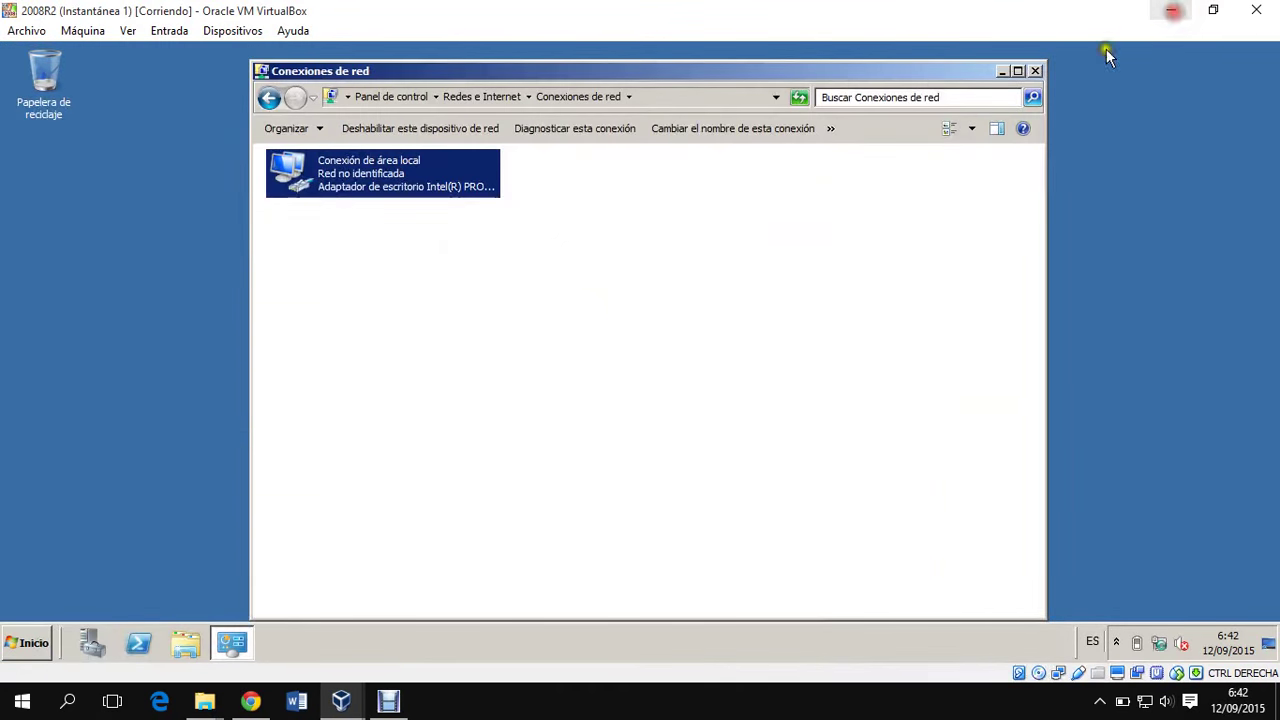
left_click(1035, 72)
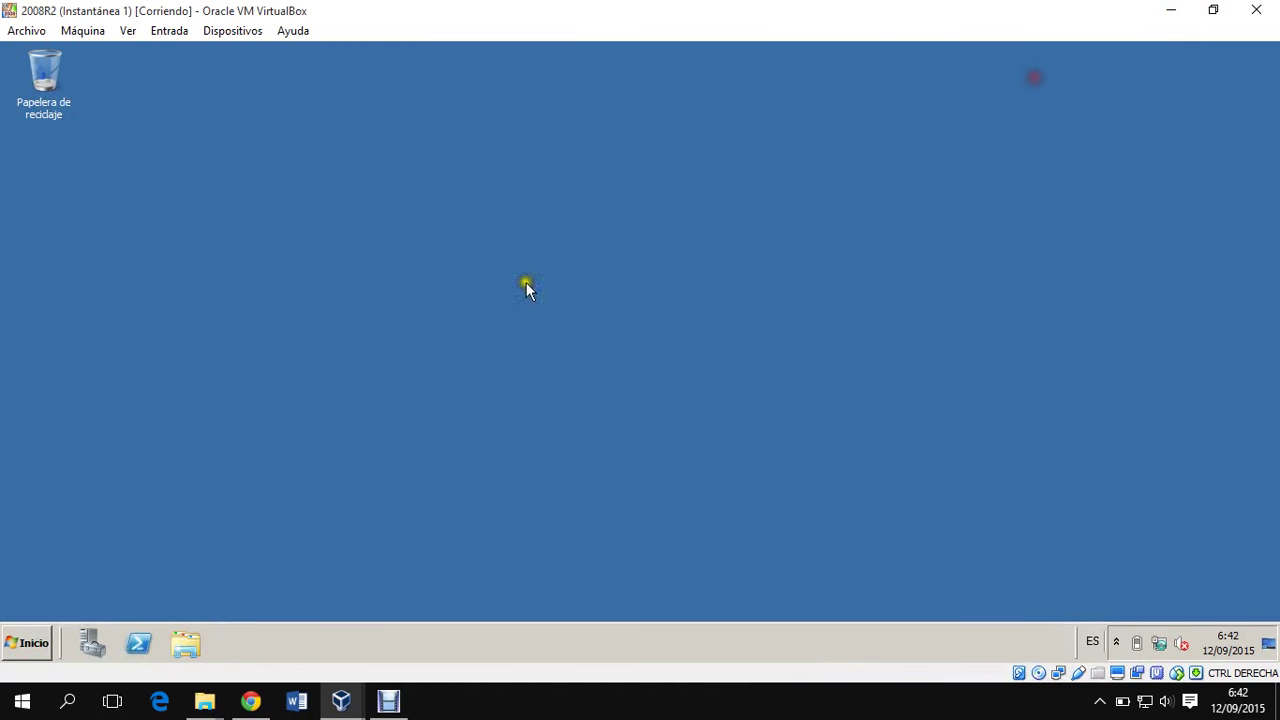
Open Administrador del servidor and start adding roles, continuing to the server role selection.
left_click(40, 642)
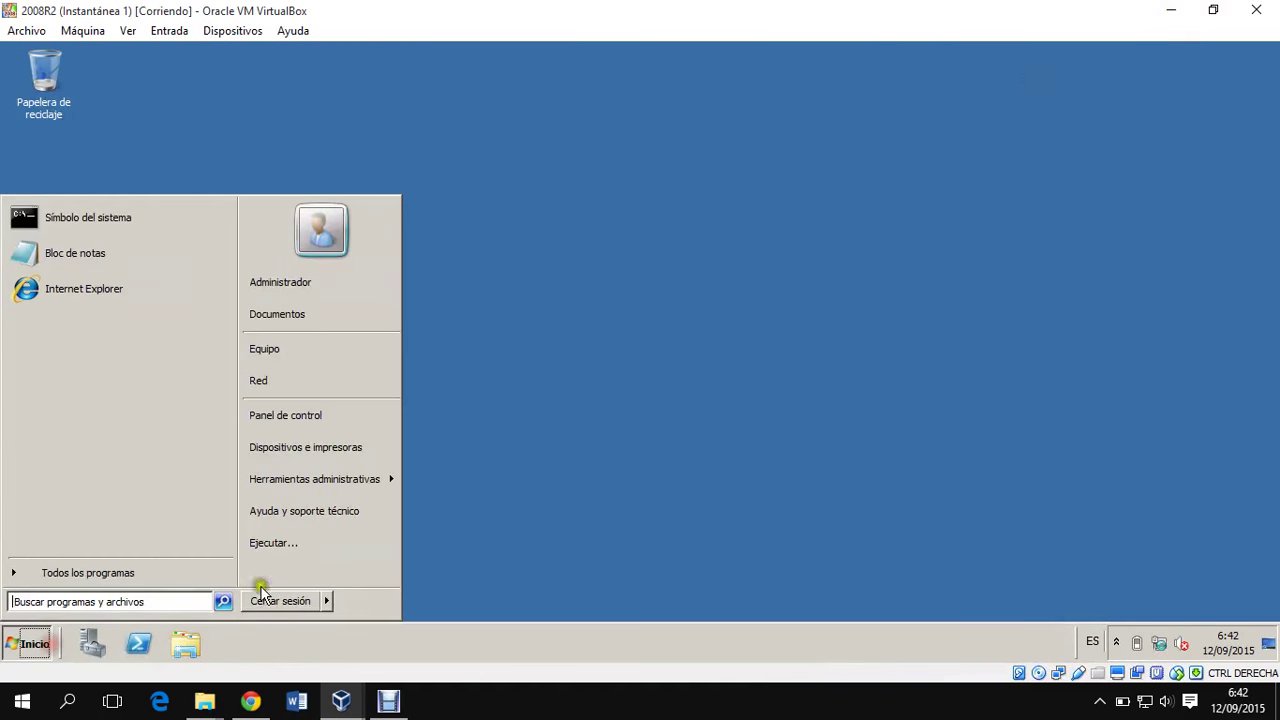
left_click(389, 481)
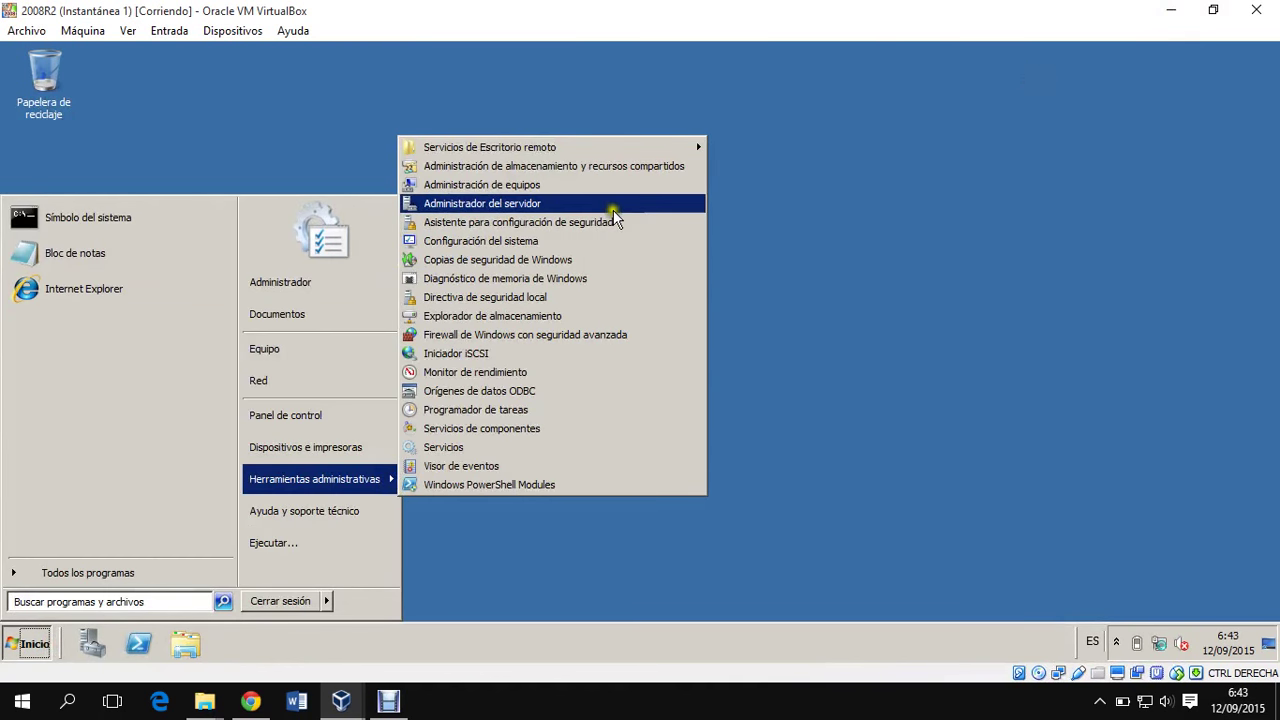
left_click(612, 204)
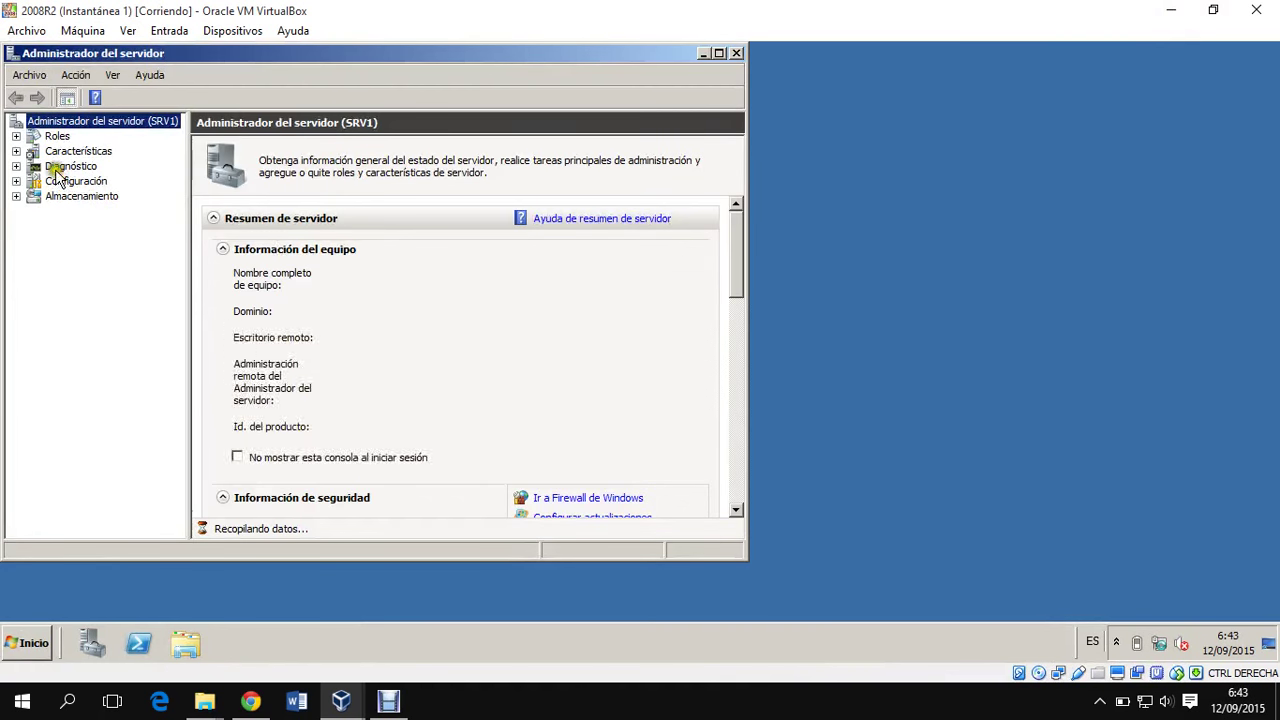
left_click(57, 137)
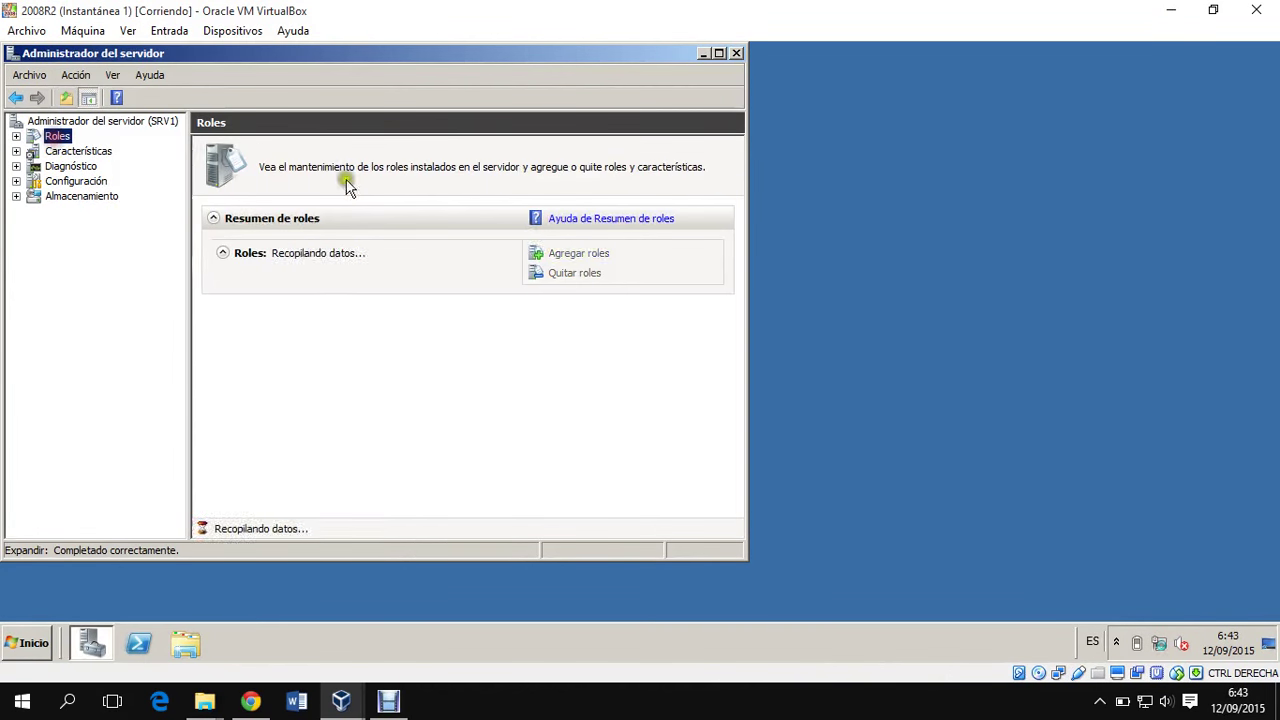
left_click(594, 255)
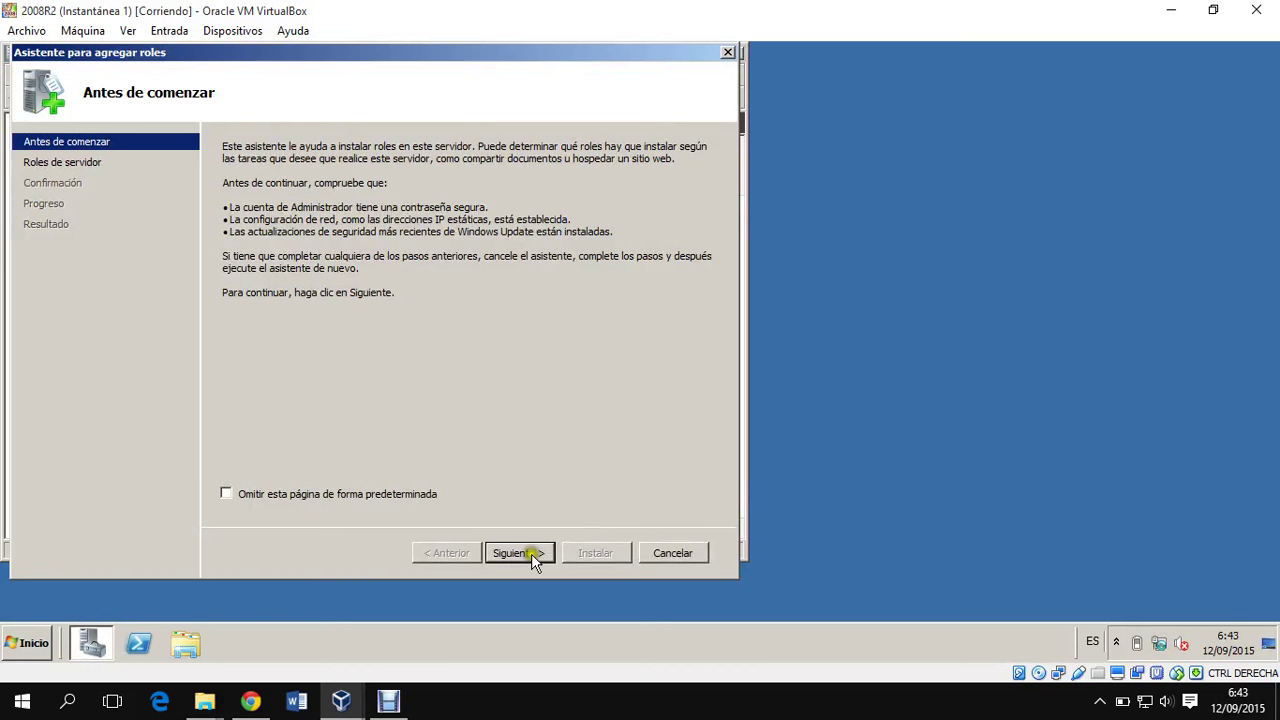
left_click(528, 553)
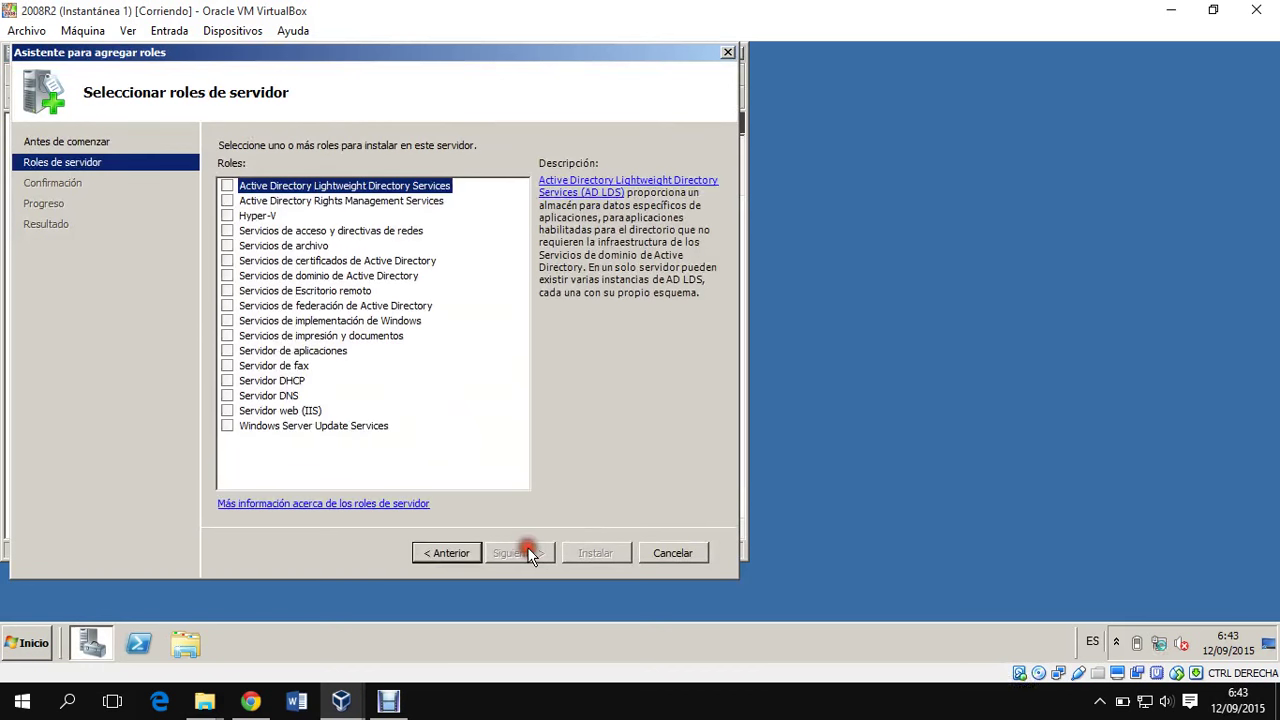
Select the roles Servicios de certificados de Active Directory, Servidor DNS and Servidor web (IIS), and continue to the AD CS role services.
left_click(227, 262)
left_click(227, 396)
left_click(227, 411)
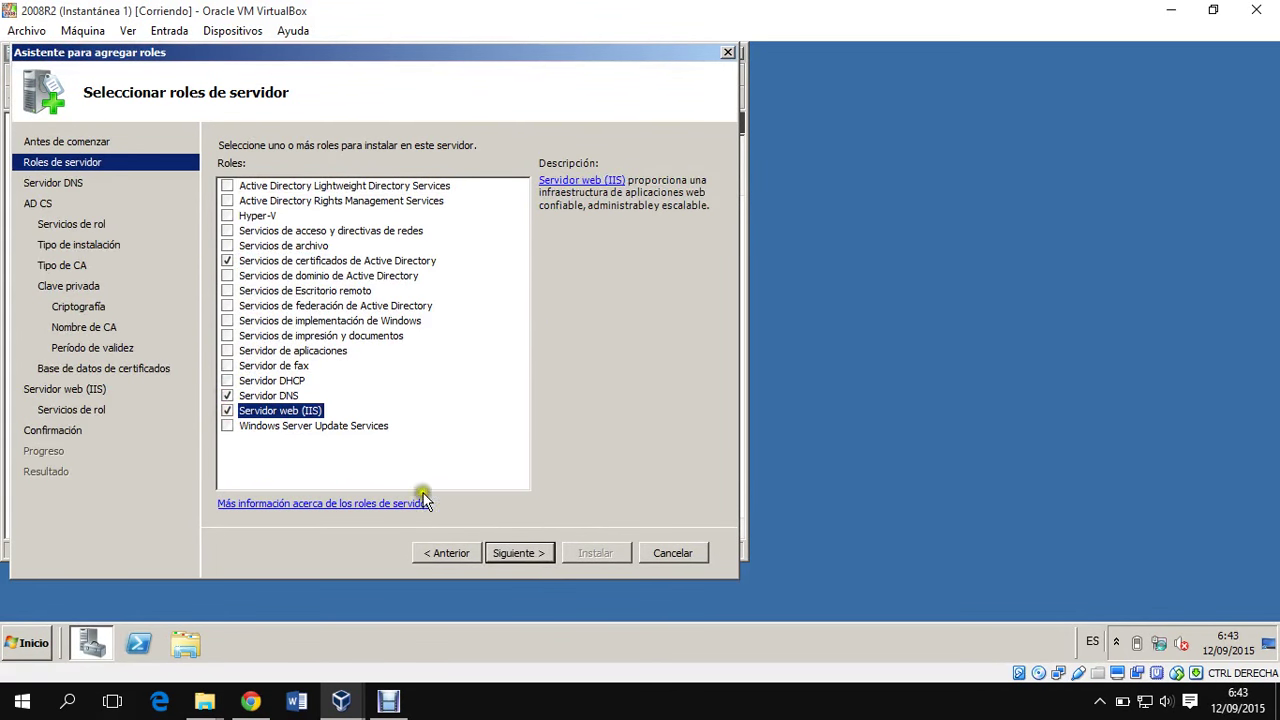
left_click(535, 556)
left_click(538, 554)
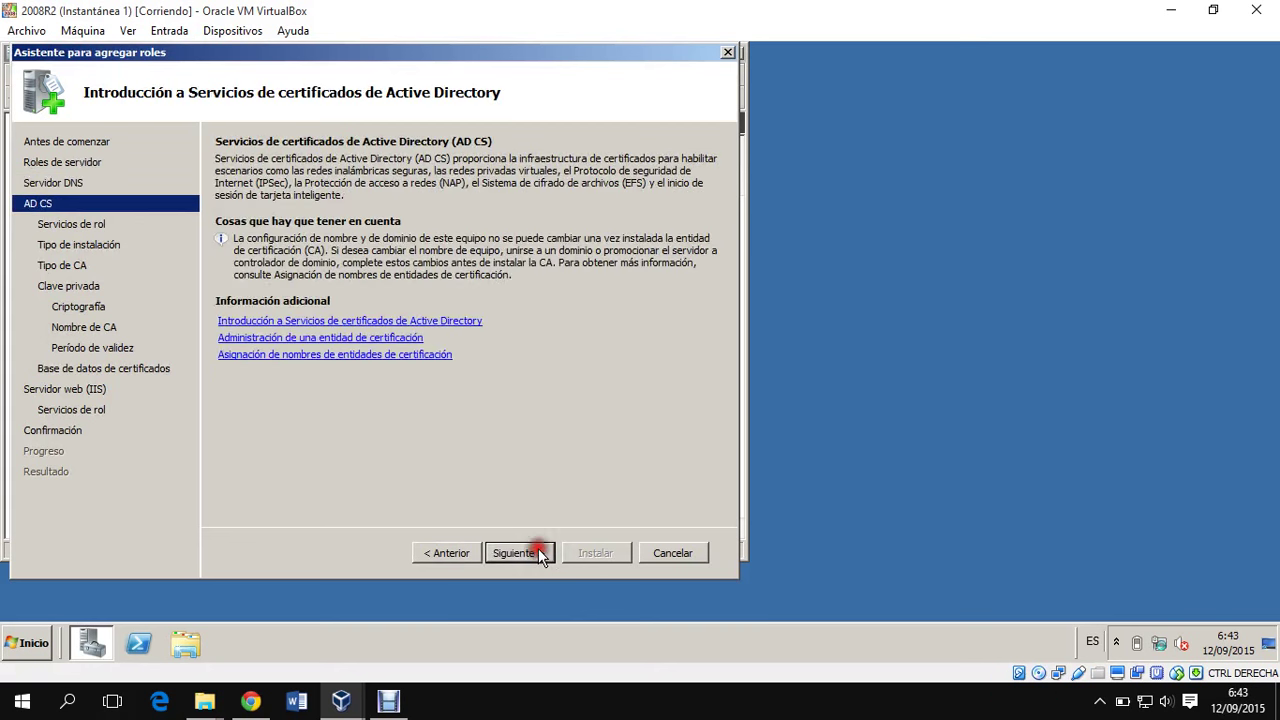
left_click(538, 554)
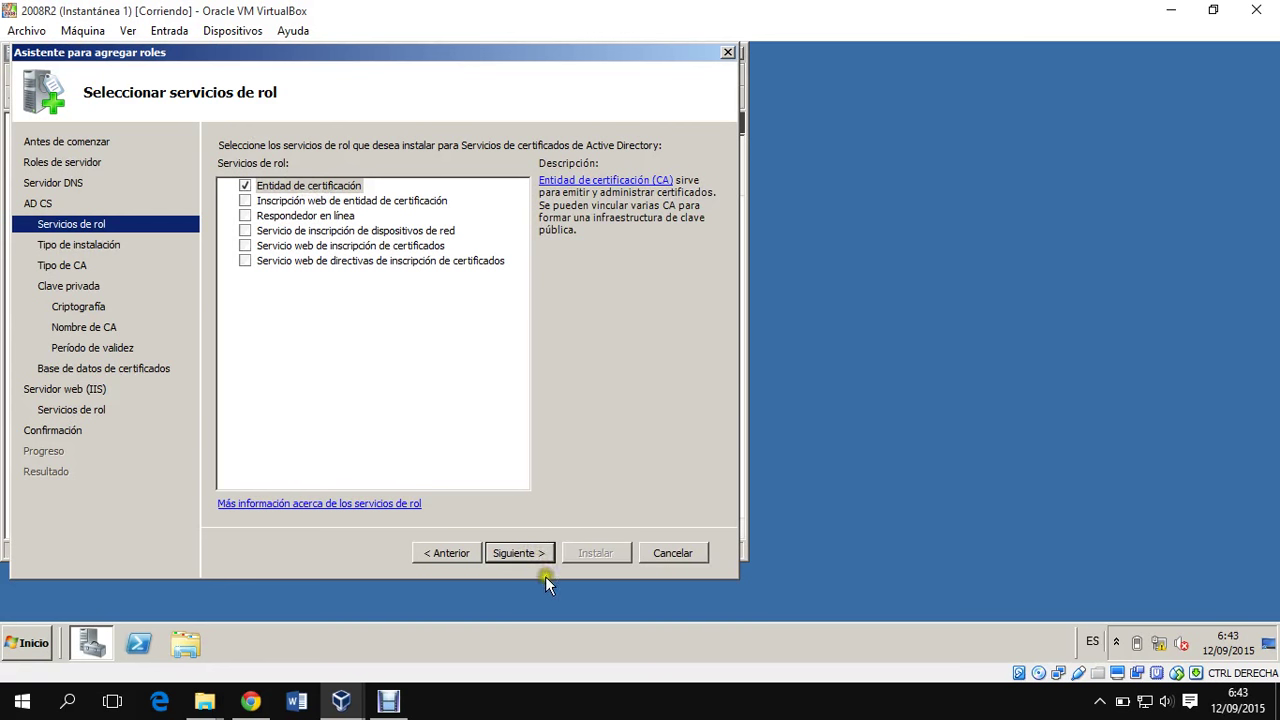
Configure AD CS with the Entidad de certificación service as an Independiente, CA raíz installation with a new private key.
left_click(524, 552)
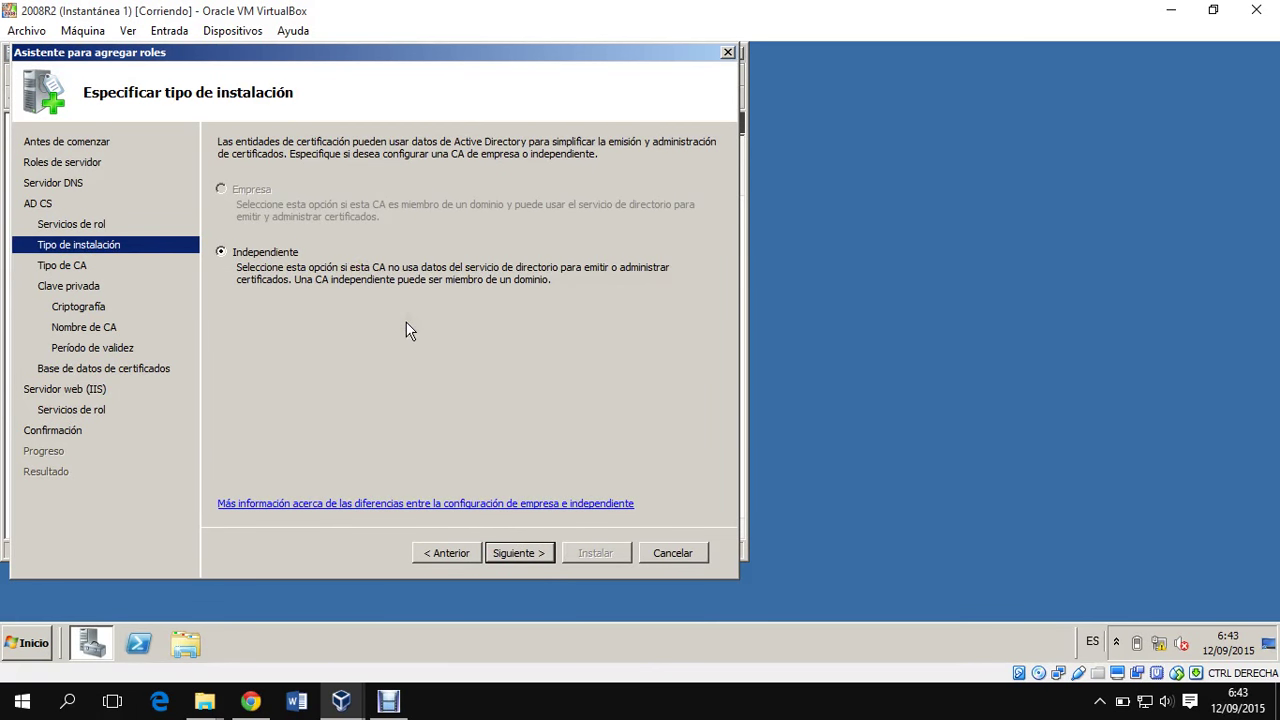
left_click(530, 556)
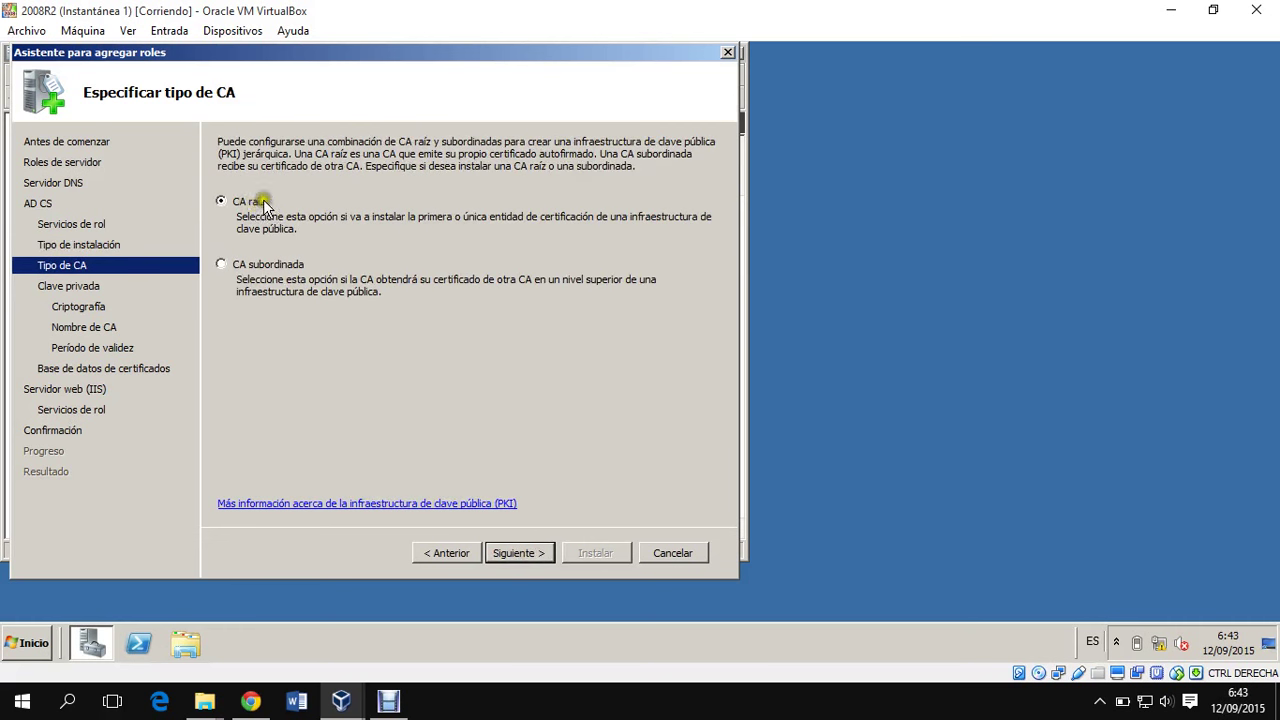
left_click(504, 551)
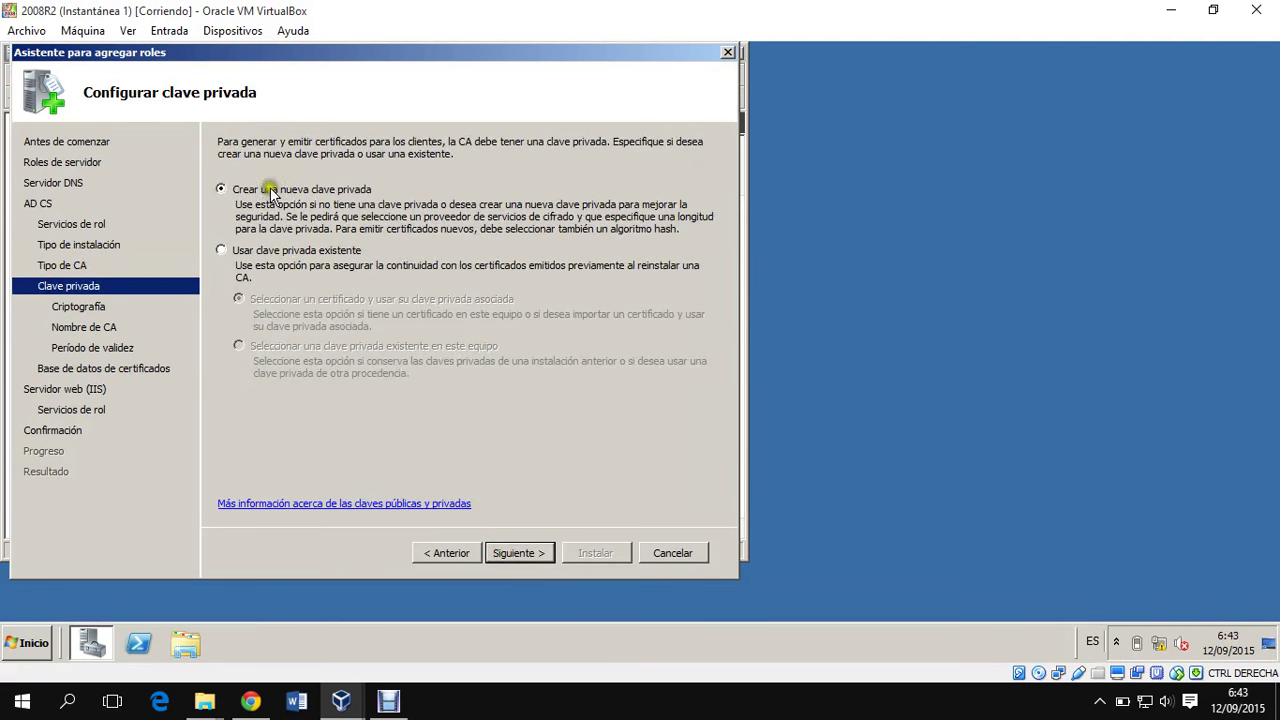
left_click(528, 556)
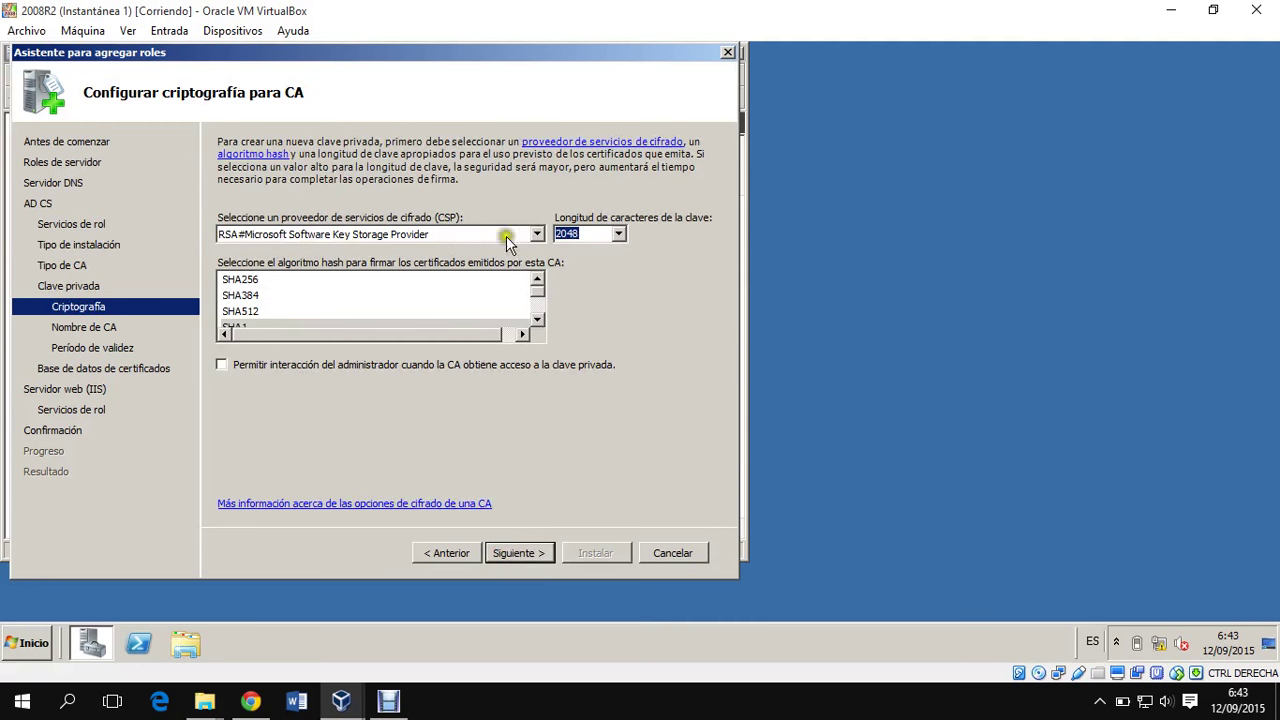
Accept the default 2048-bit RSA cryptography, CA name SRV1-CA, 5-year validity and certificate database settings.
left_click(530, 552)
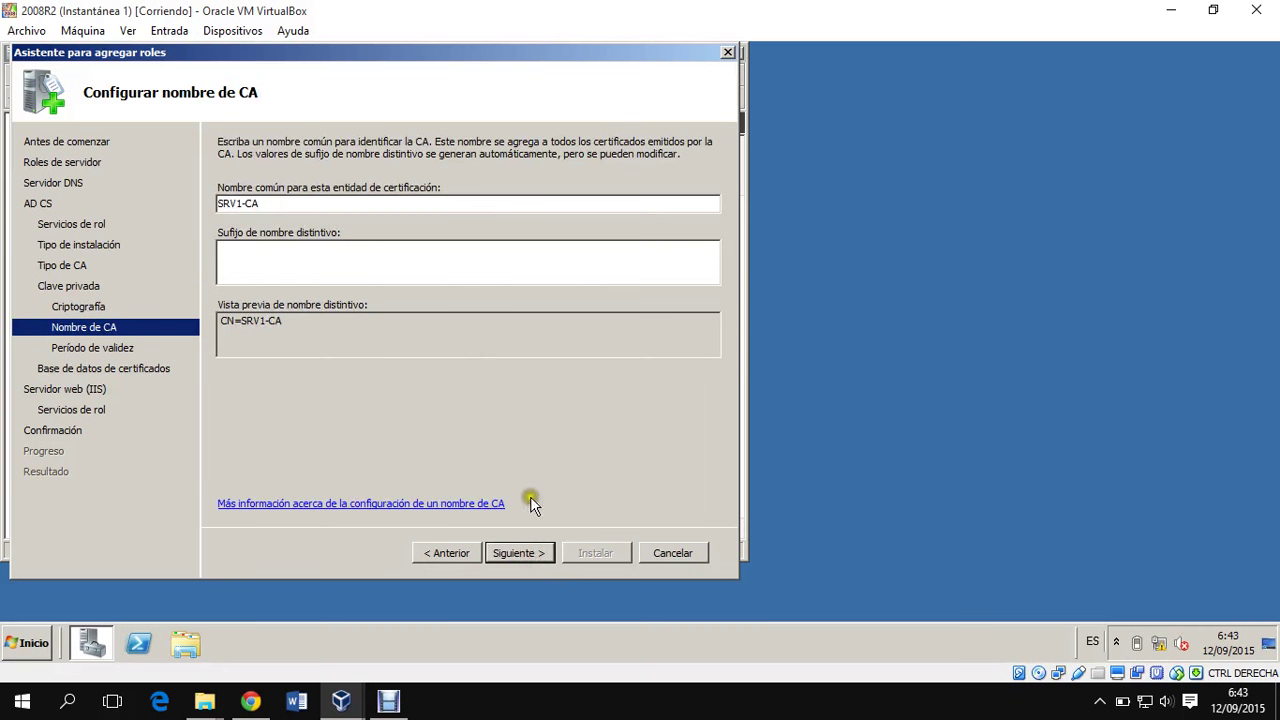
left_click(533, 553)
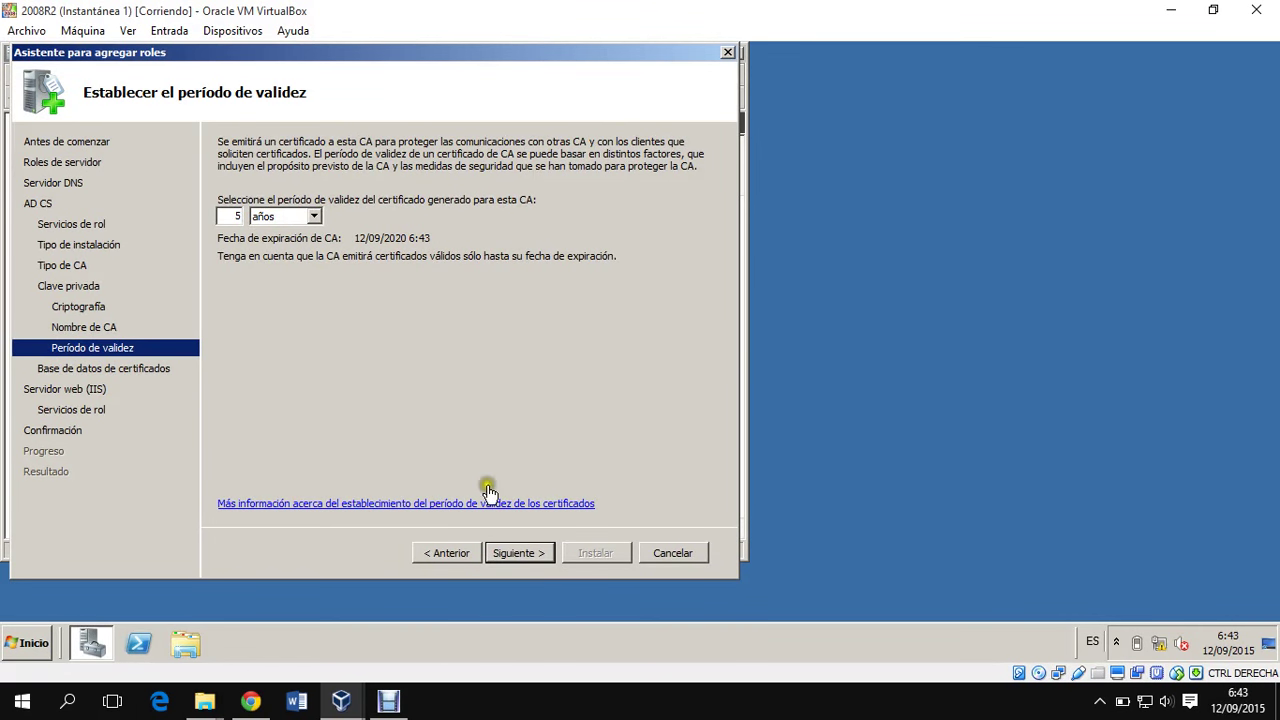
left_click(522, 555)
left_click(518, 554)
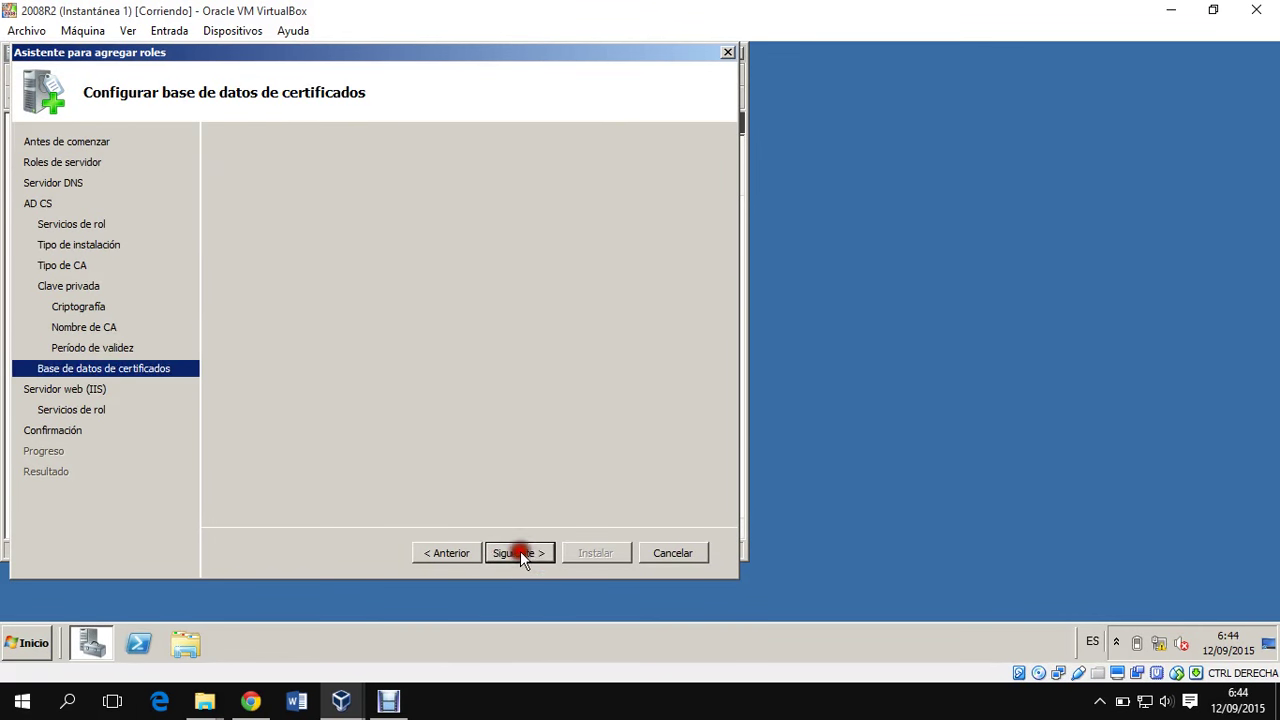
Keep the default Servidor web (IIS) role services and start installing the selected roles.
left_click(519, 554)
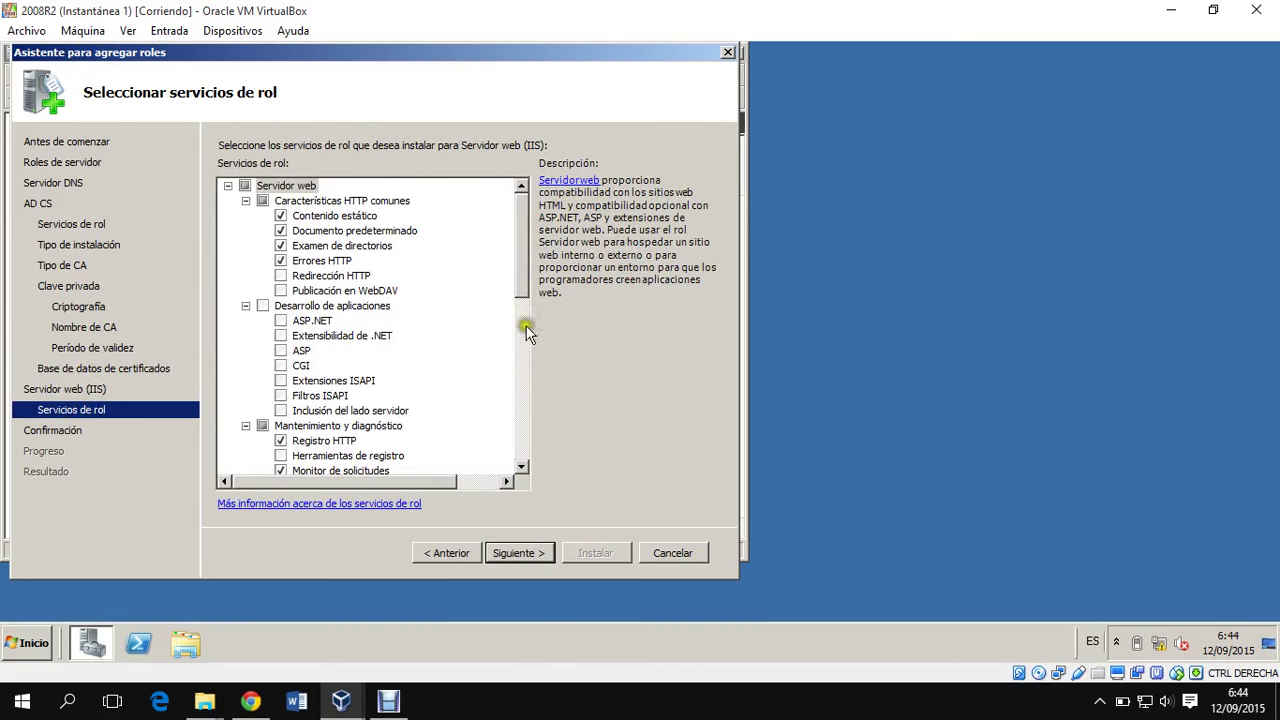
mouse_move(524, 255)
left_mouse_down()
mouse_move(531, 418)
mouse_move(523, 314)
mouse_move(543, 246)
left_mouse_up()
left_click(521, 553)
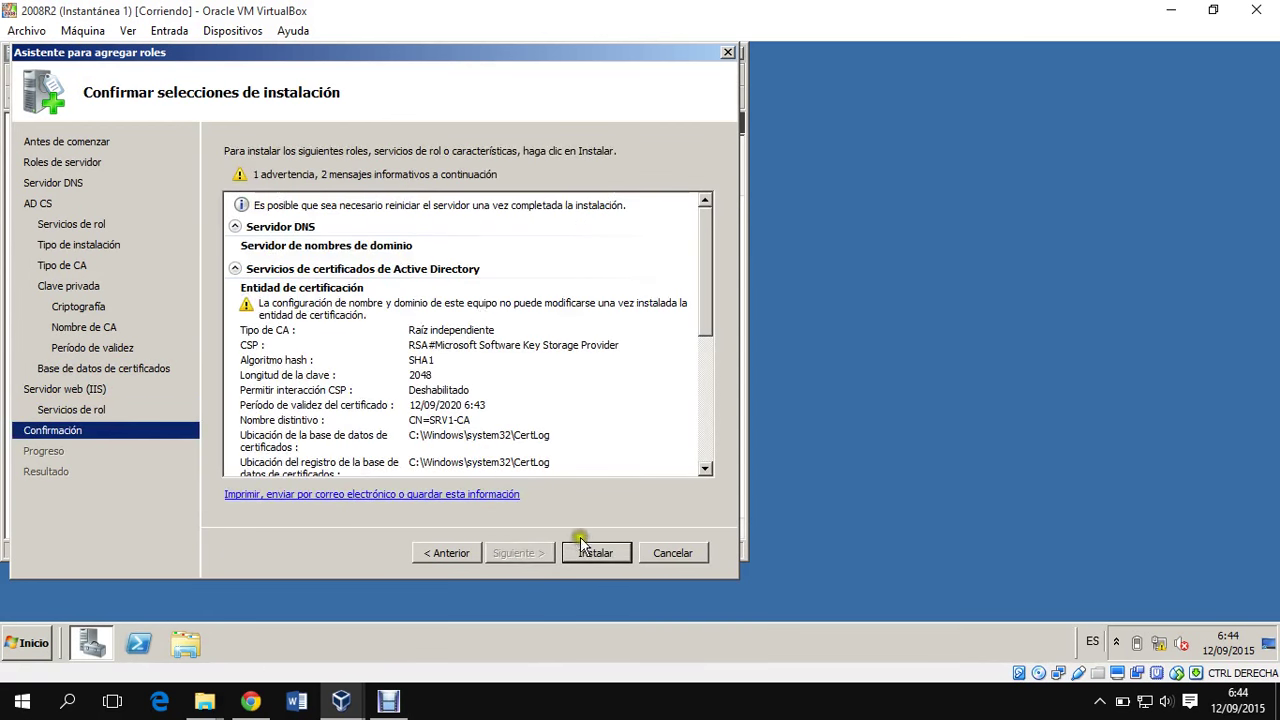
left_click(595, 556)
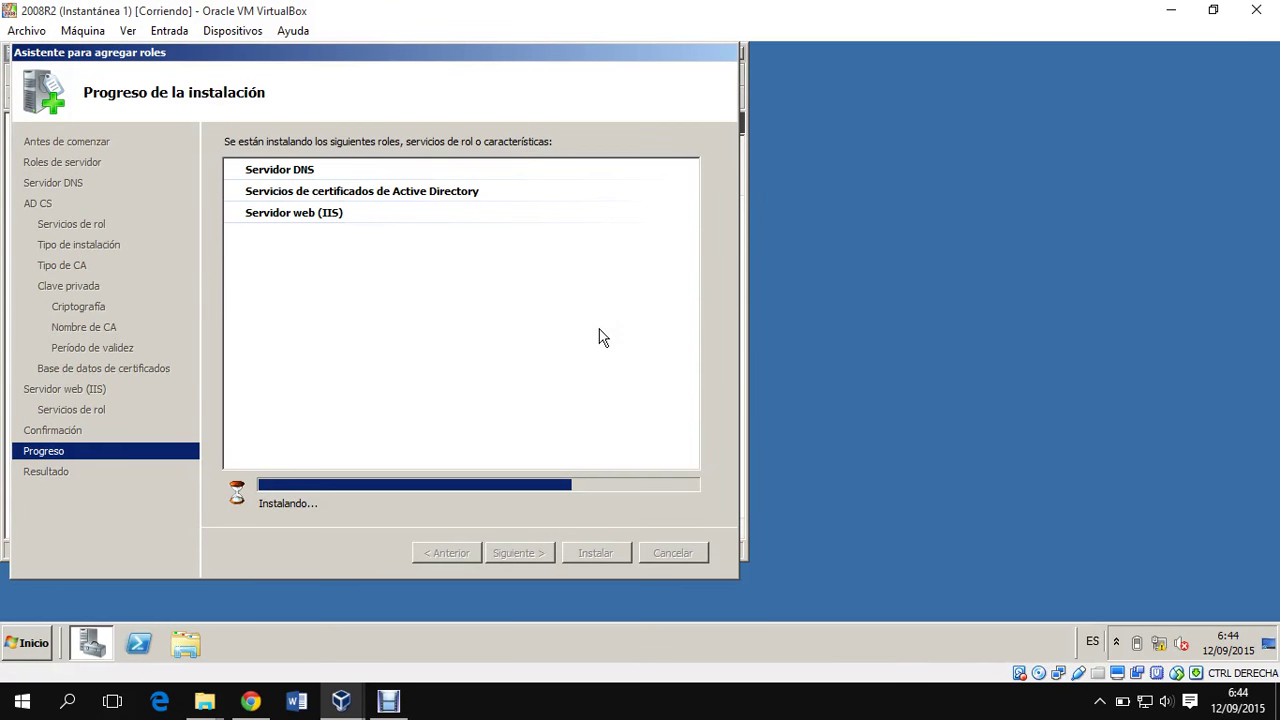
Open Notepad in the 2008R2 machine and note the ports "80 http" and "443 https" on separate lines.
left_click_drag(598, 335, 560, 330)
key("super+r")
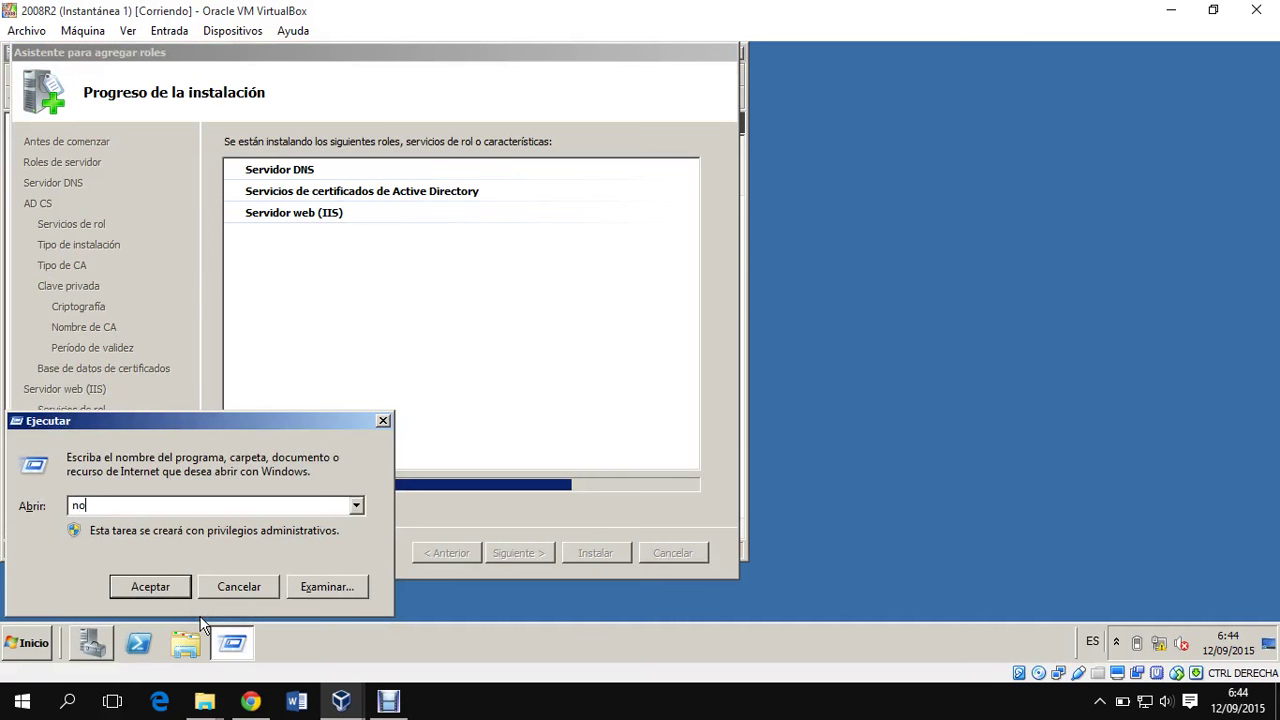
type("notepad")
key("Return")
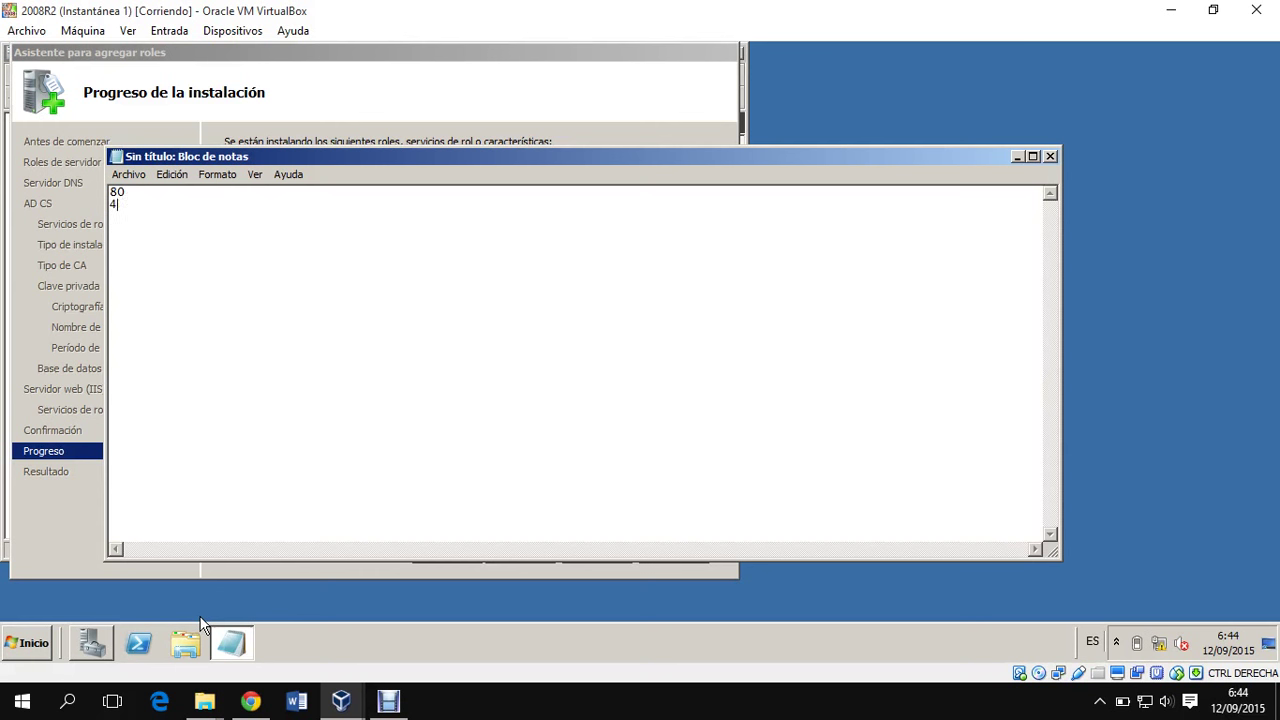
type("43 https")
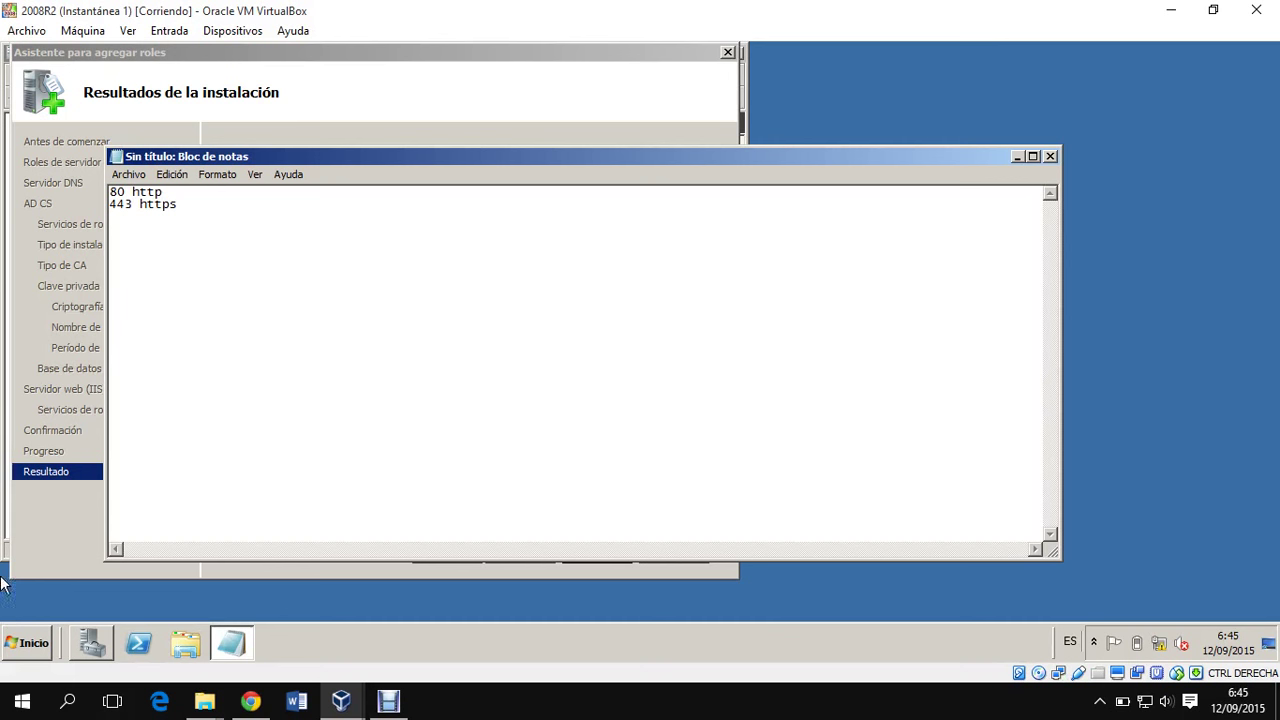
Minimize the note, then close the finished role wizard and Administrador del servidor.
left_click(1015, 157)
left_click(612, 554)
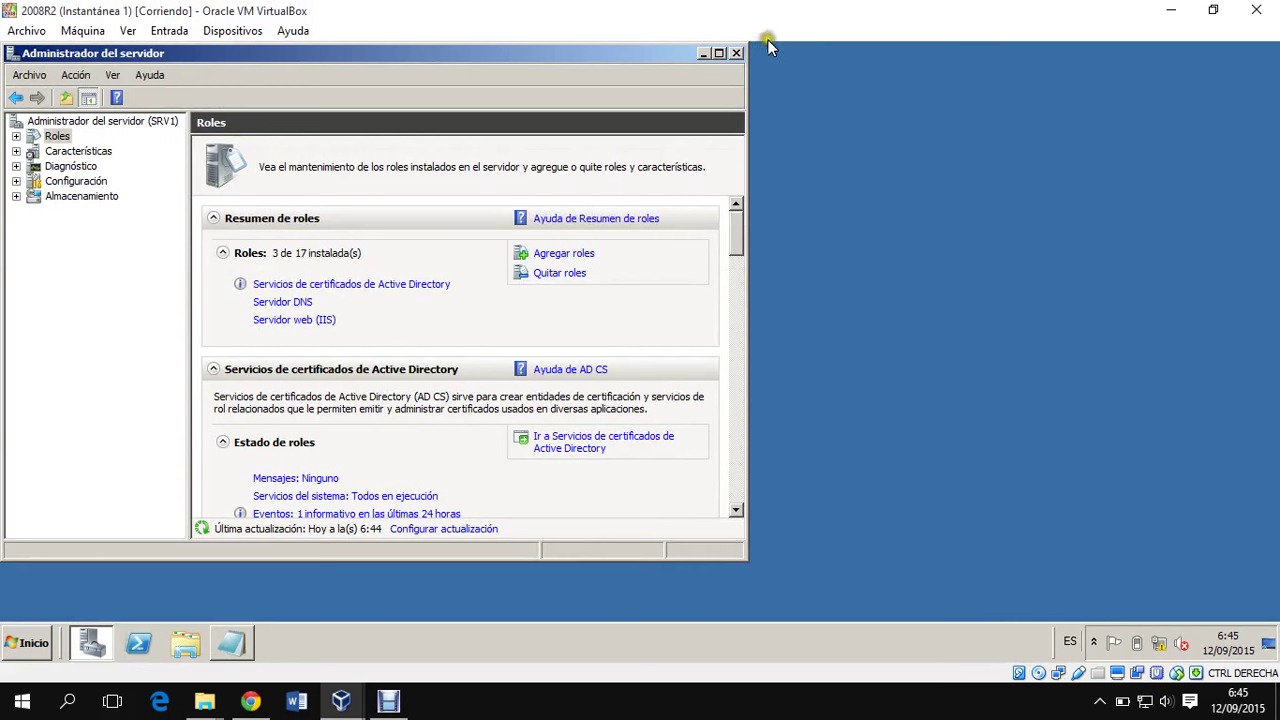
left_click(737, 53)
Open Administrador de DNS from the administrative tools and expand the SRV1 server.
left_click(28, 643)
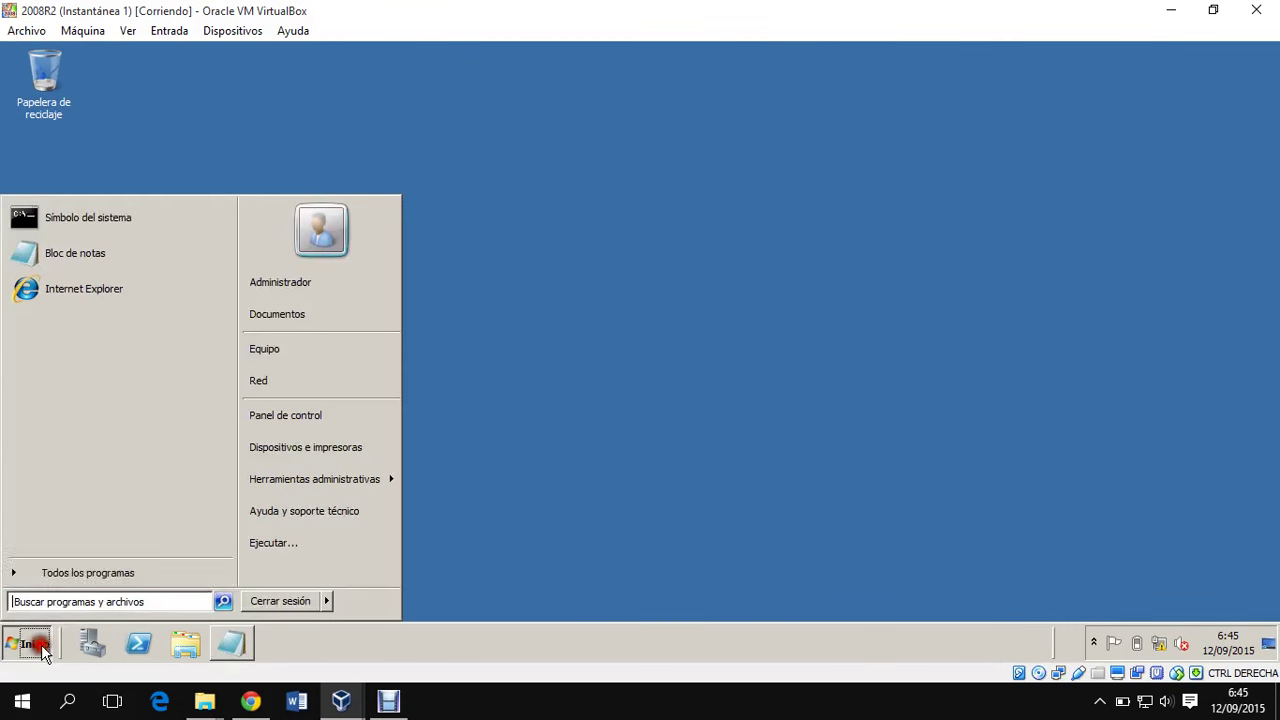
left_click(379, 483)
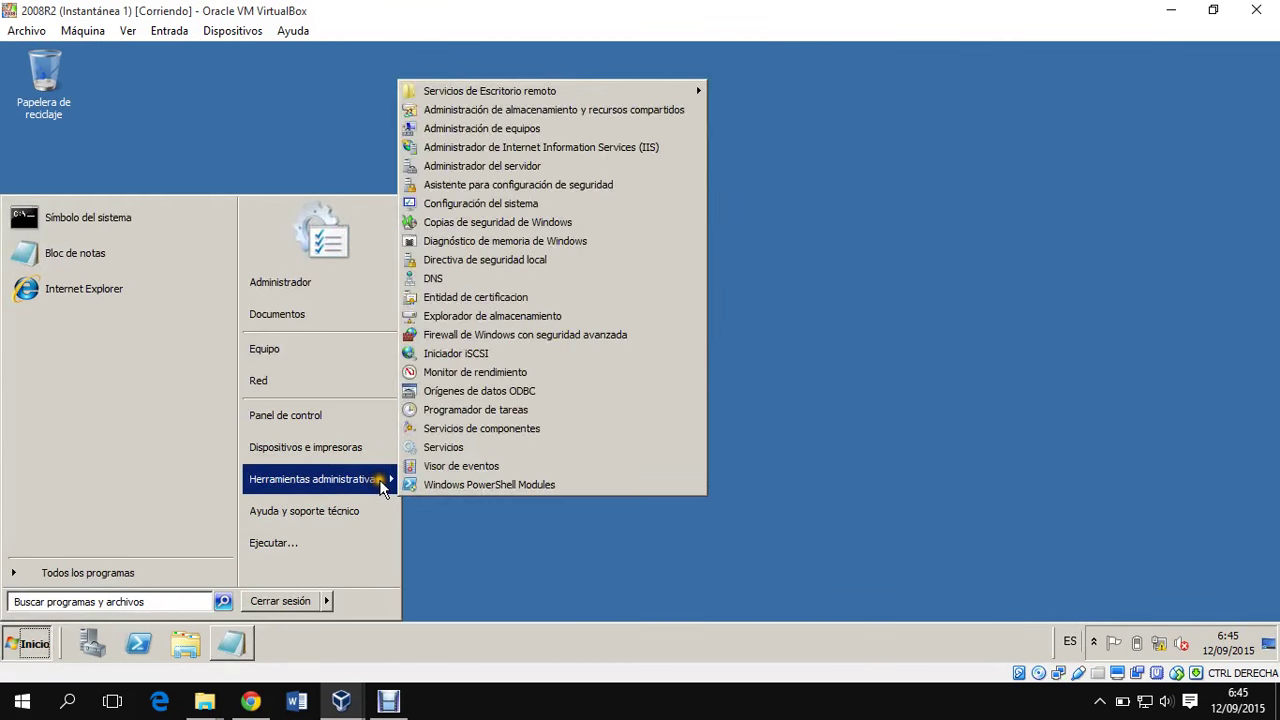
left_click(600, 278)
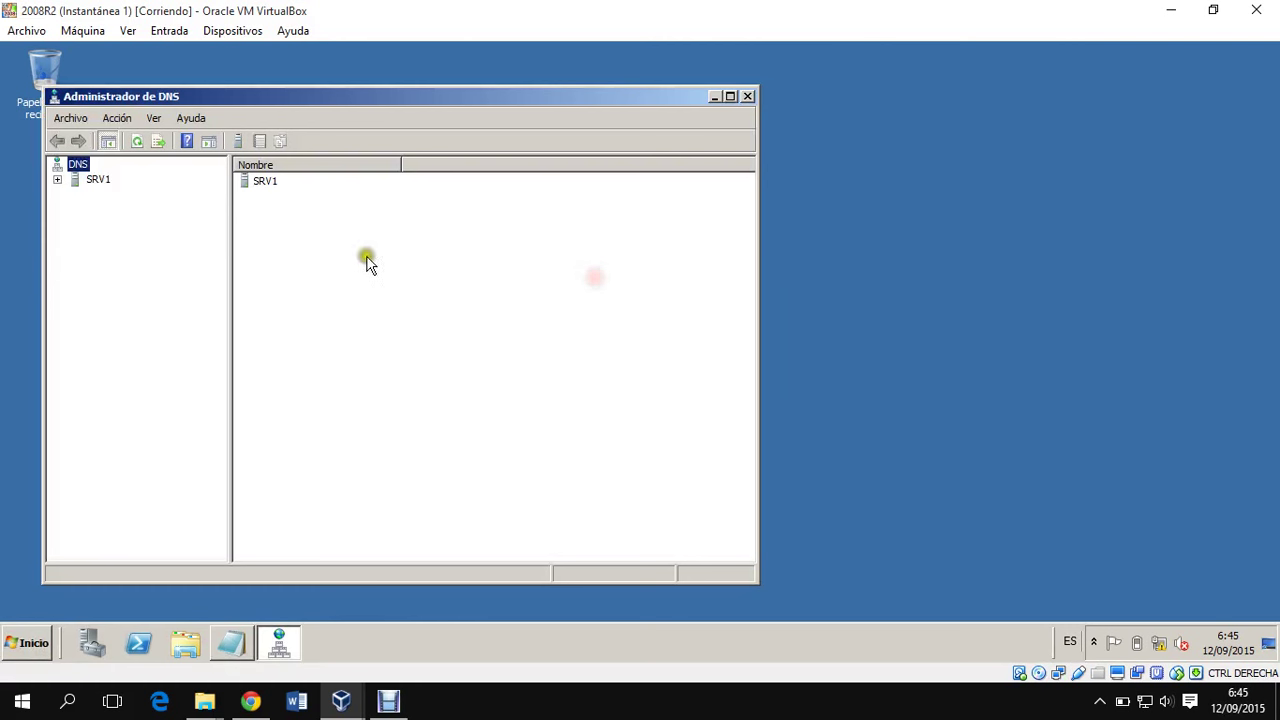
double_click(97, 179)
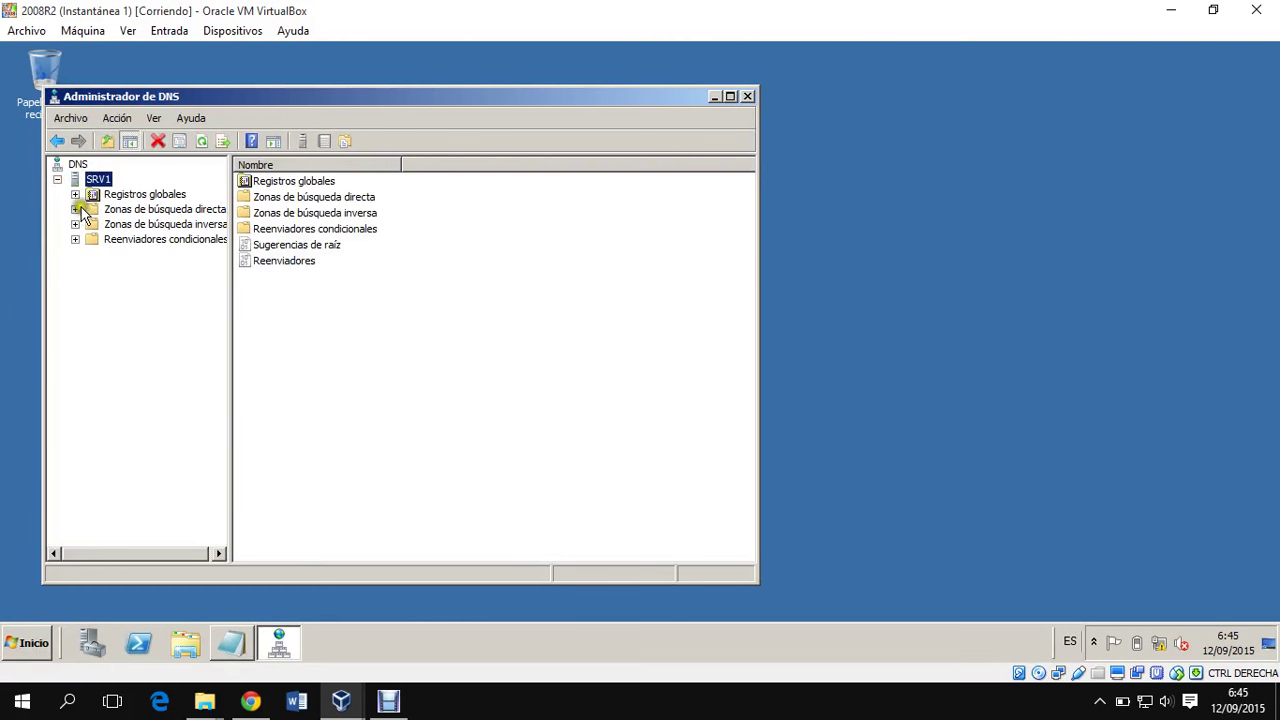
Create a primary forward lookup zone named jcnet.net with zone file jcnet.net.dns and no dynamic updates.
left_click(152, 210)
right_click(154, 216)
left_click(211, 220)
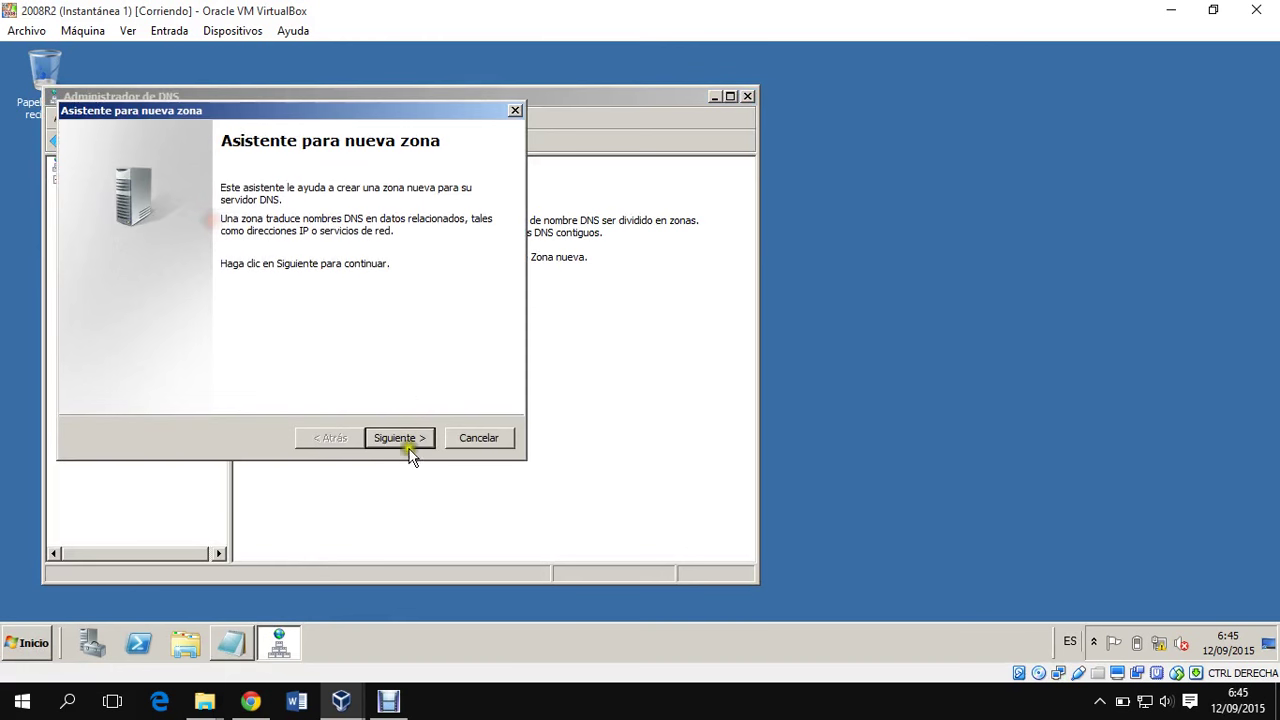
left_click(412, 440)
left_click(412, 440)
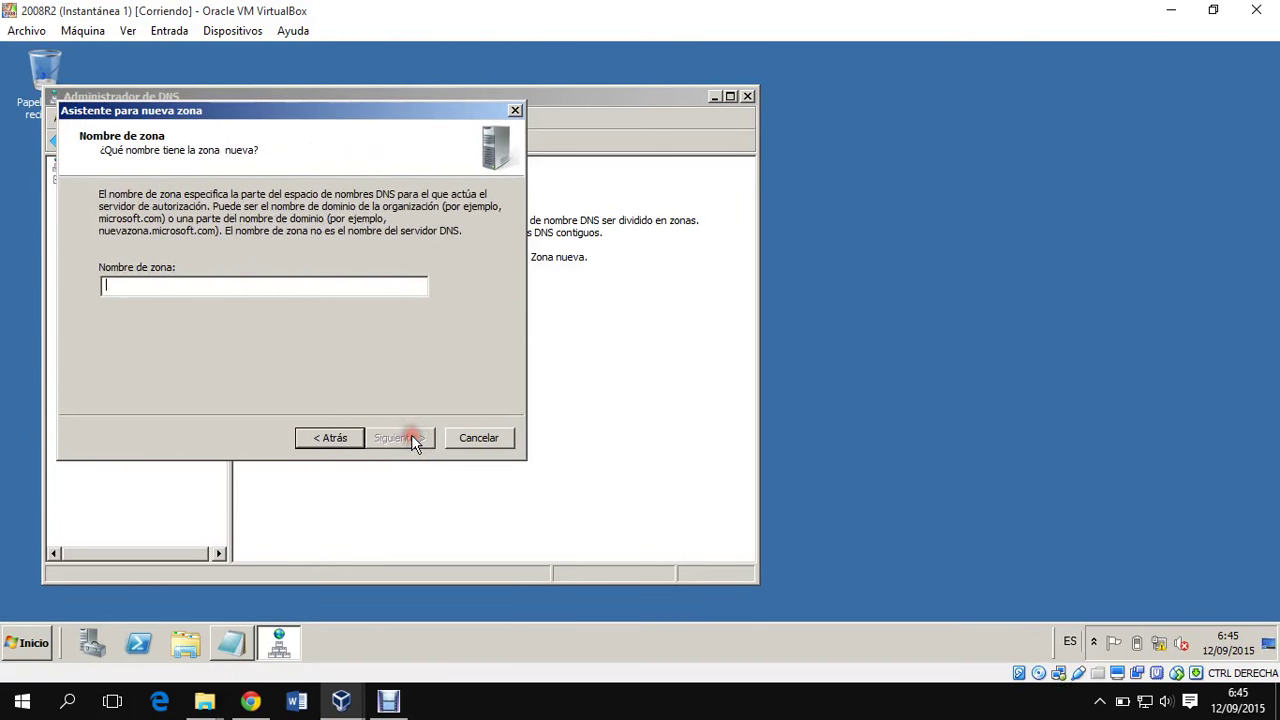
type("jcnet.net")
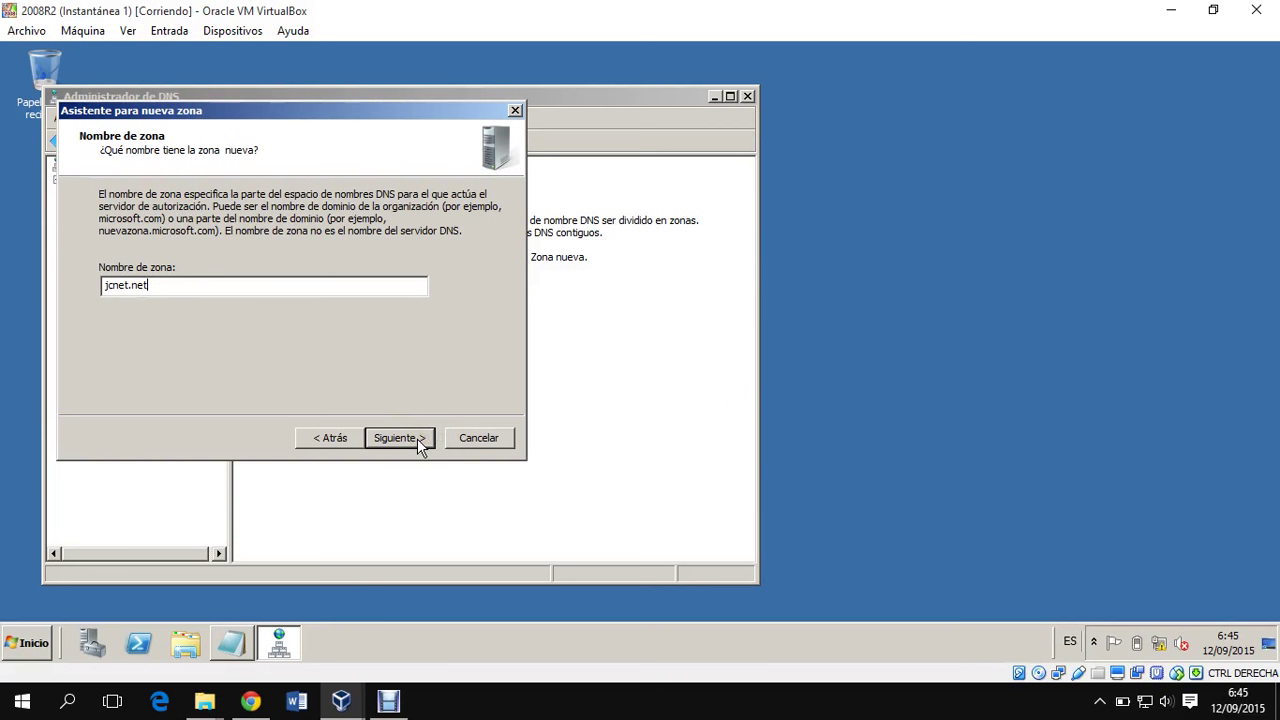
left_click(418, 441)
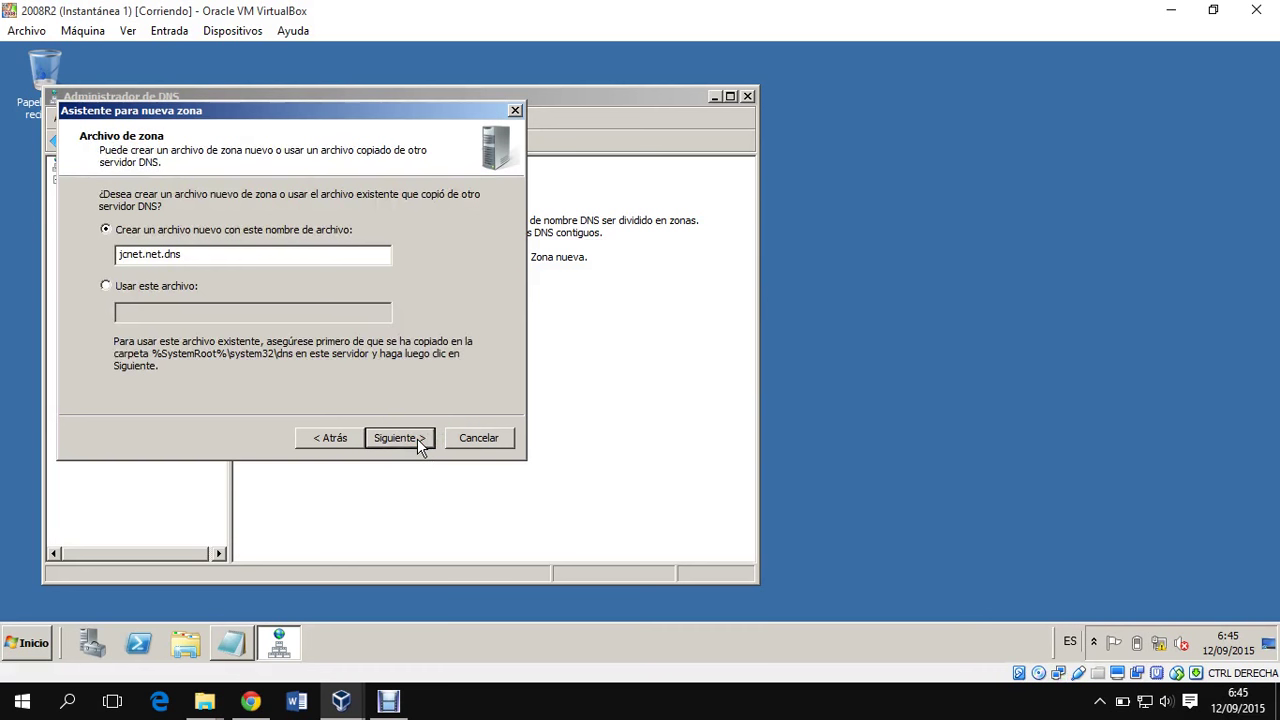
left_click(418, 440)
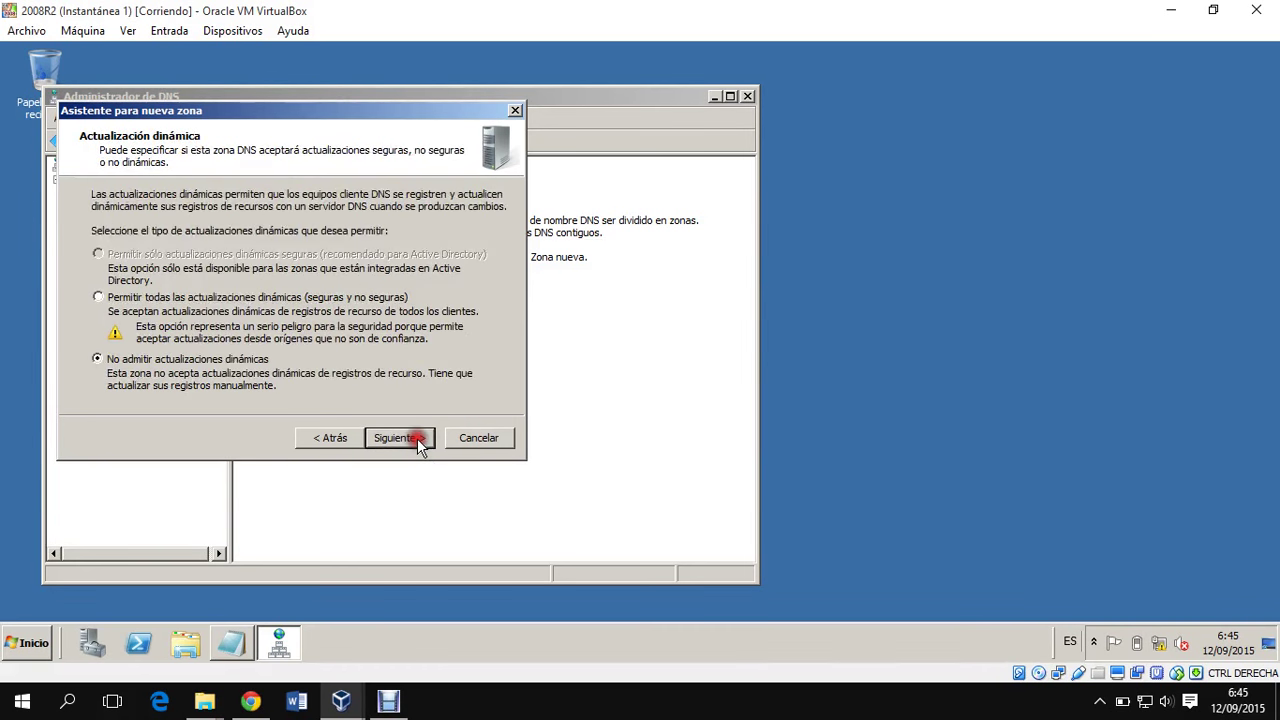
left_click(418, 440)
left_click(417, 440)
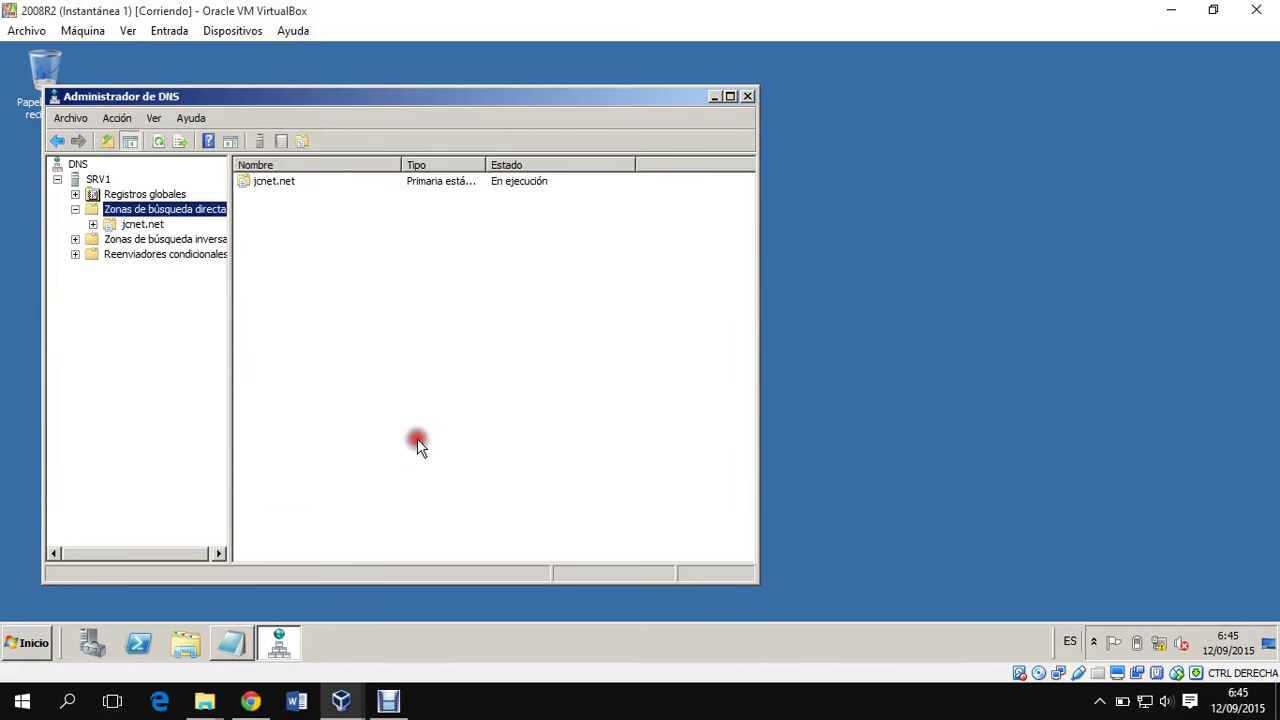
Create a primary reverse lookup zone for network ID 192.168.1, keeping the default zone file and update settings.
left_click(134, 243)
right_click(134, 243)
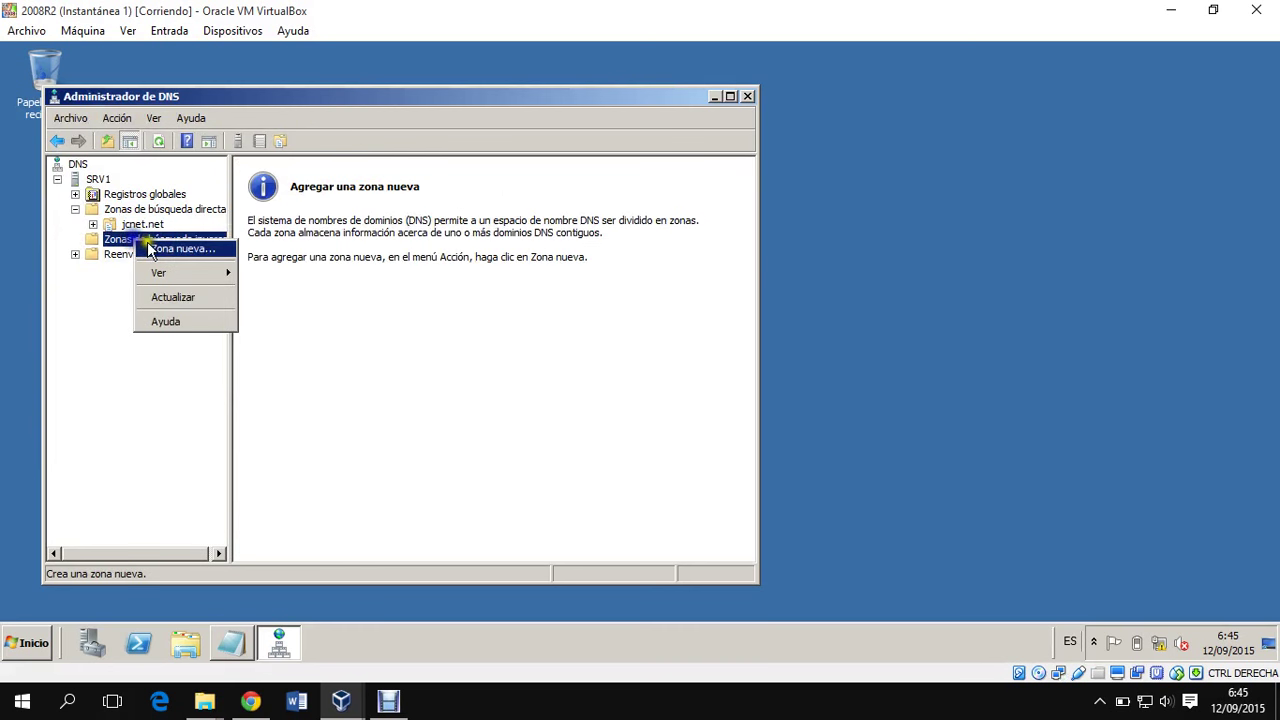
left_click(190, 251)
left_click(410, 440)
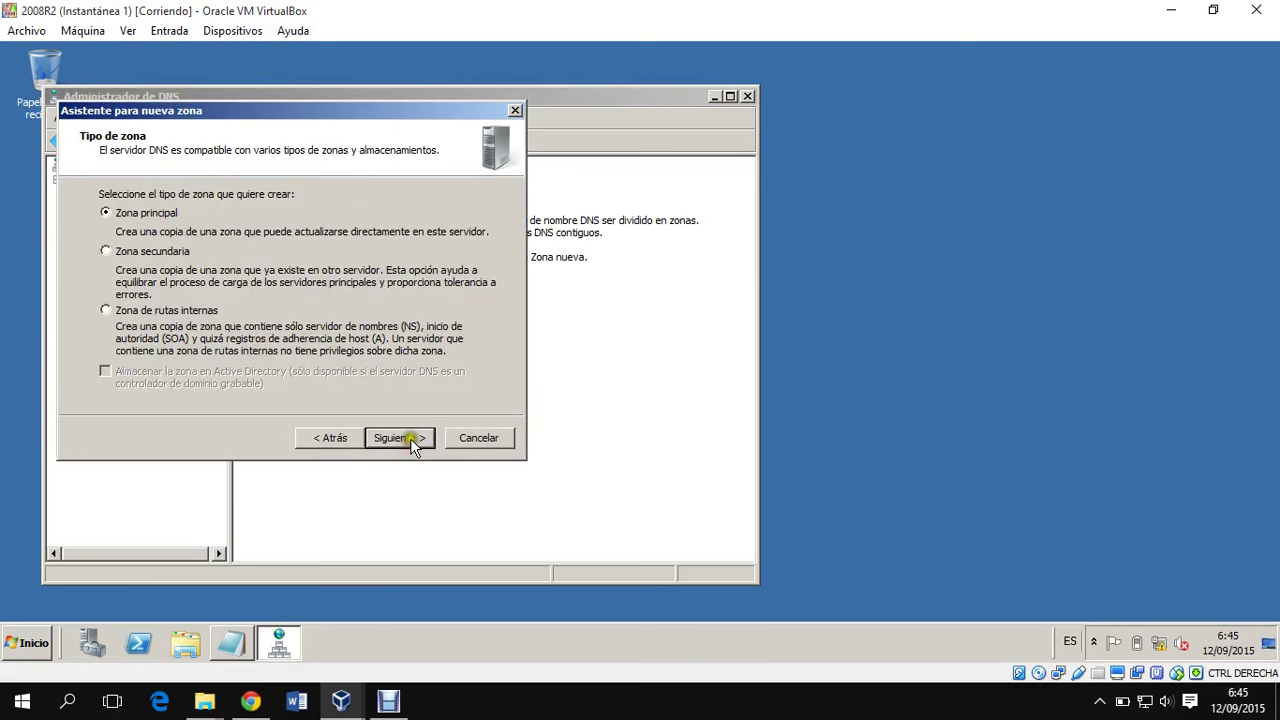
left_click(410, 440)
left_click(410, 440)
left_click(108, 219)
type("192 .168 .1 .")
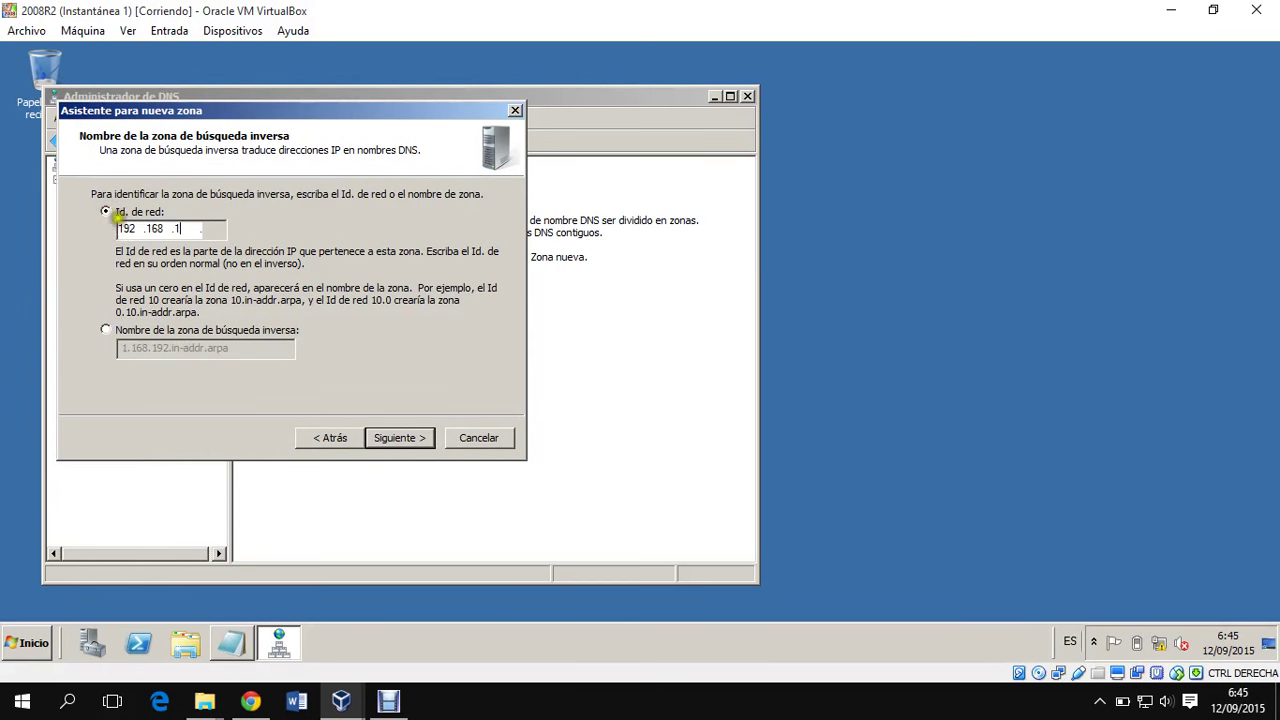
left_click(400, 438)
left_click(400, 438)
left_click(400, 438)
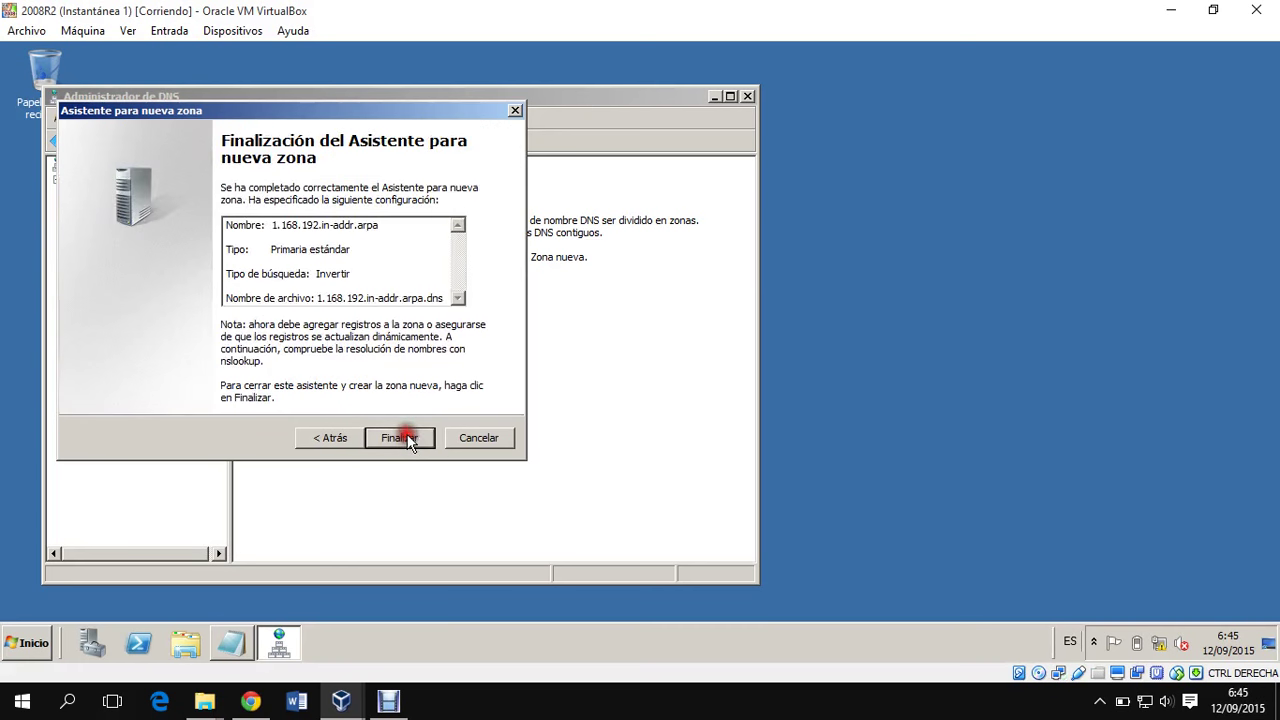
left_click(400, 438)
Add a host record with a blank name and IP 192.168.1.2 to jcnet.net, including its associated PTR record.
left_click(136, 223)
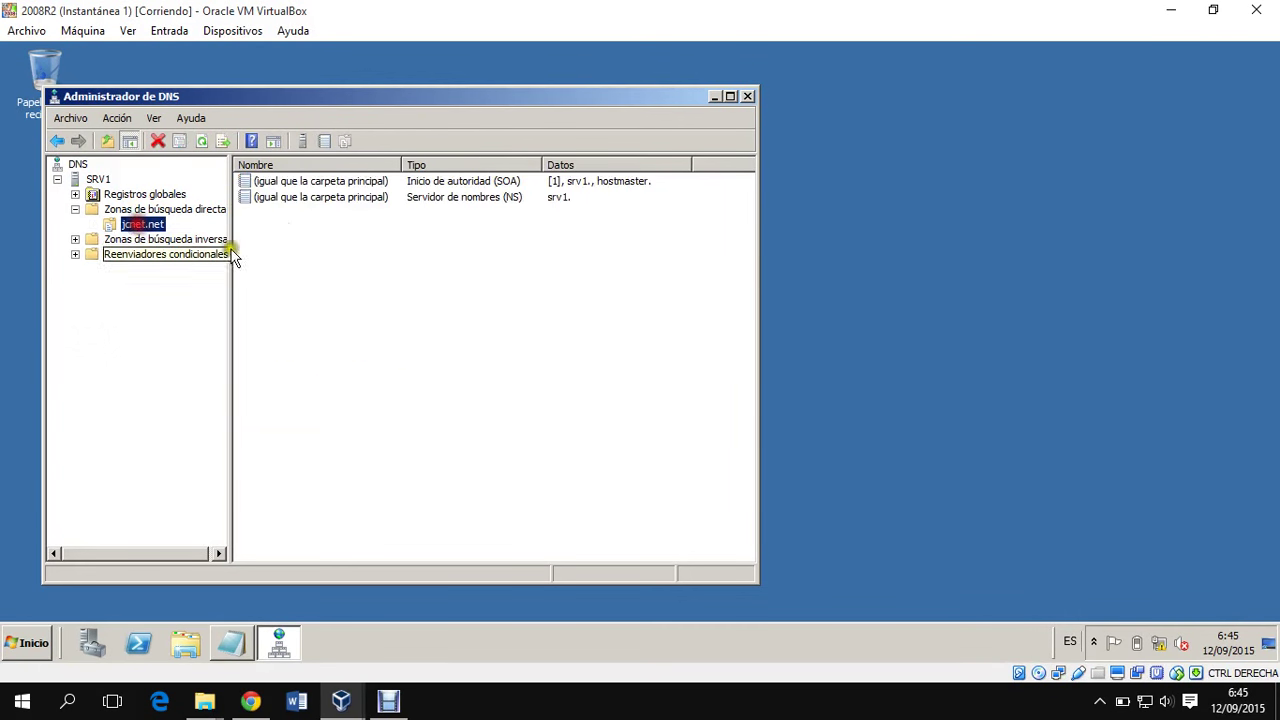
right_click(283, 231)
left_click(399, 273)
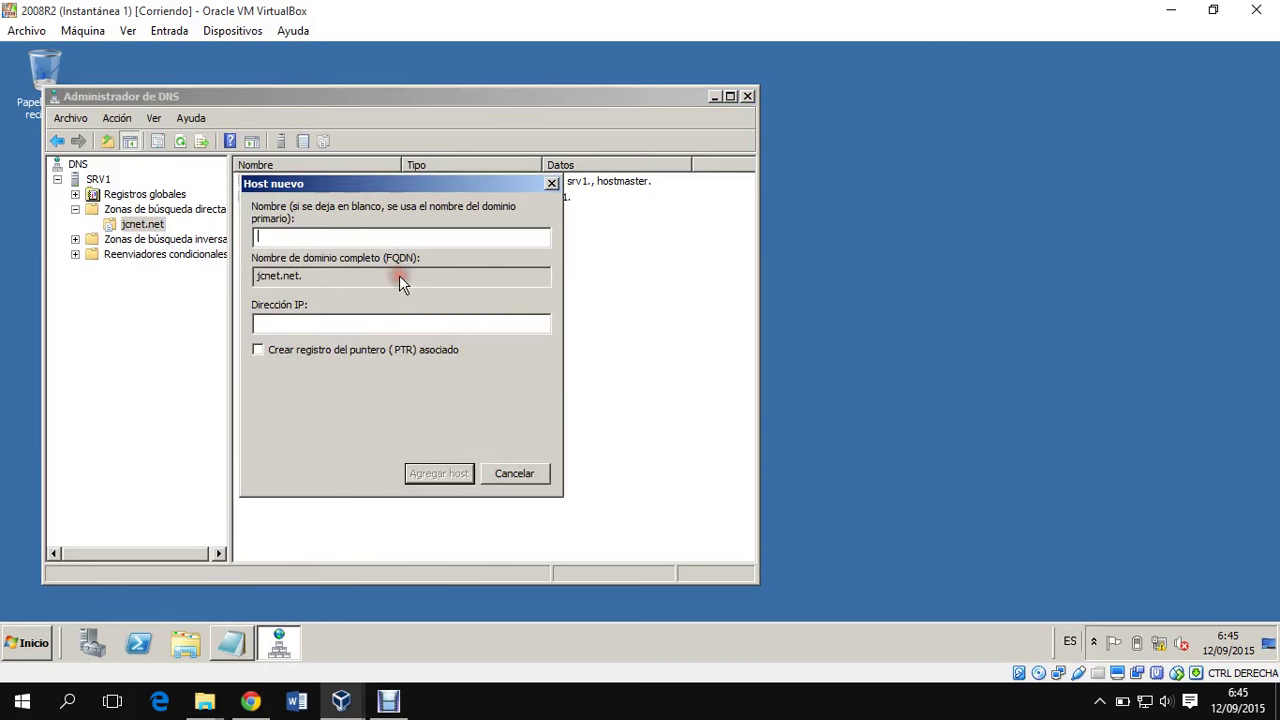
left_click(394, 349)
left_click(400, 322)
type("192.168.1.2")
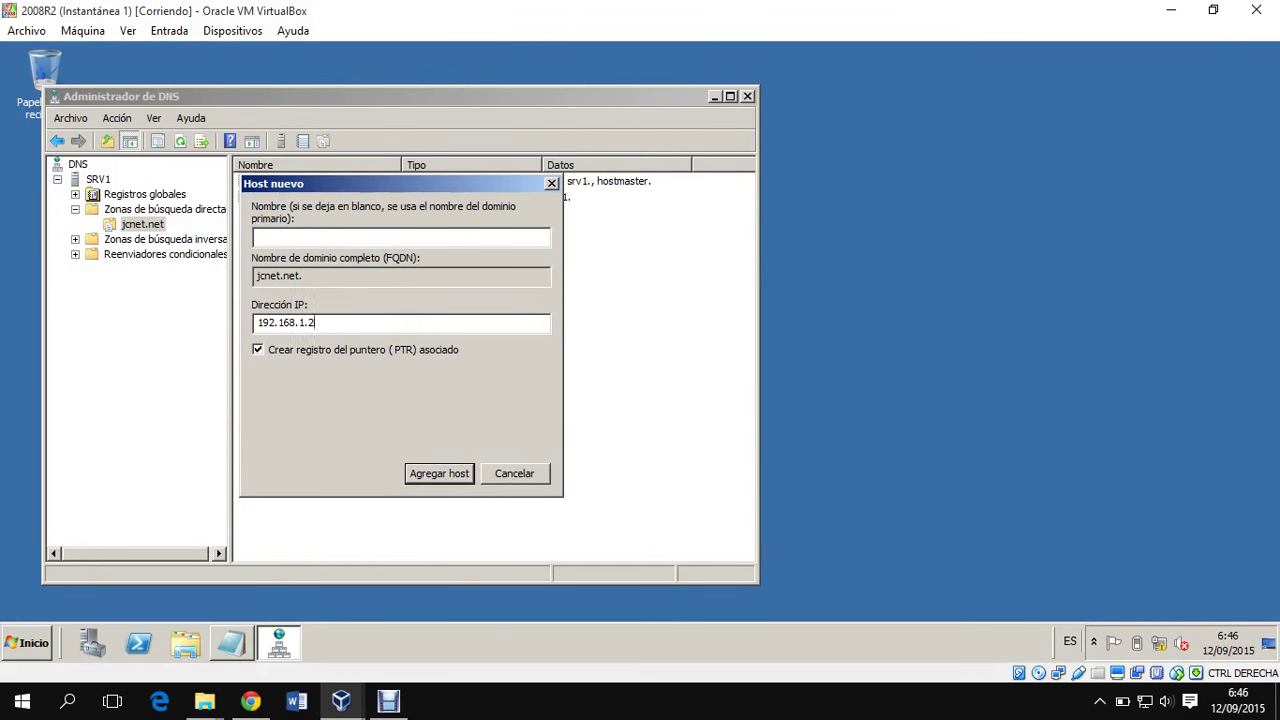
left_click(432, 473)
left_click(732, 395)
left_click(543, 471)
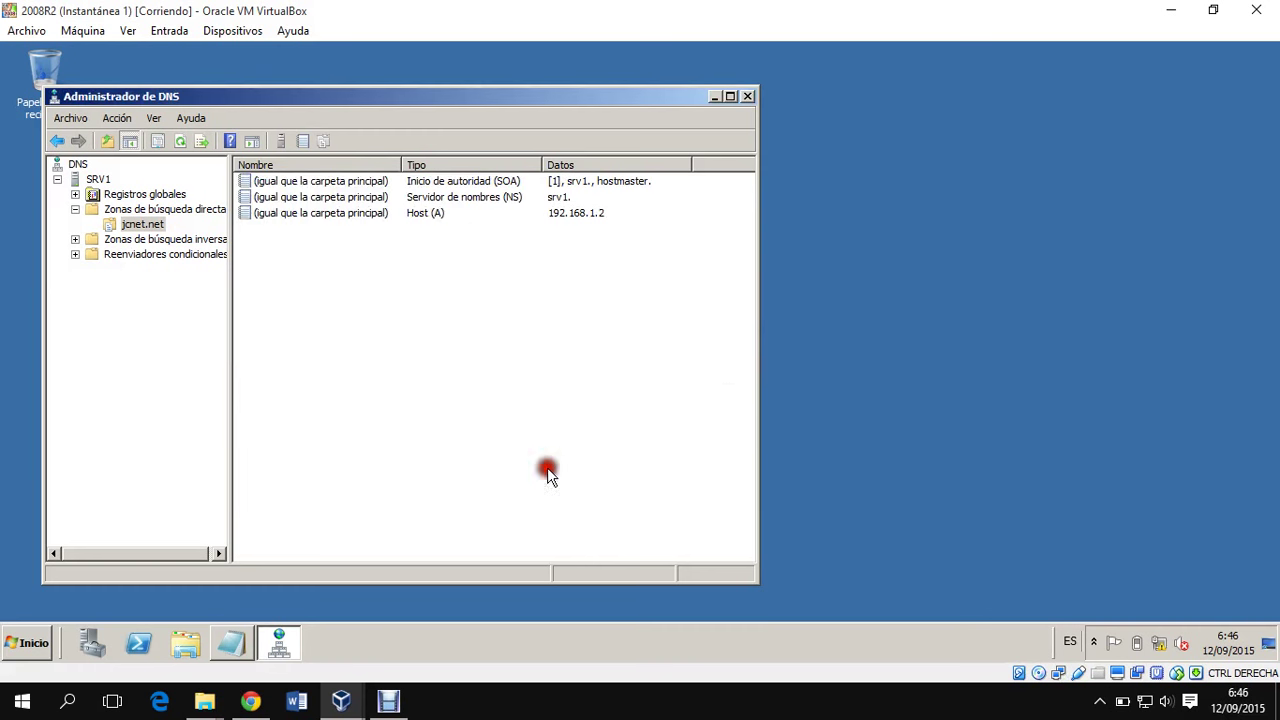
Add an alias (CNAME) record named www to the jcnet.net zone, targeting the existing jcnet.net host record.
right_click(306, 287)
left_click(432, 349)
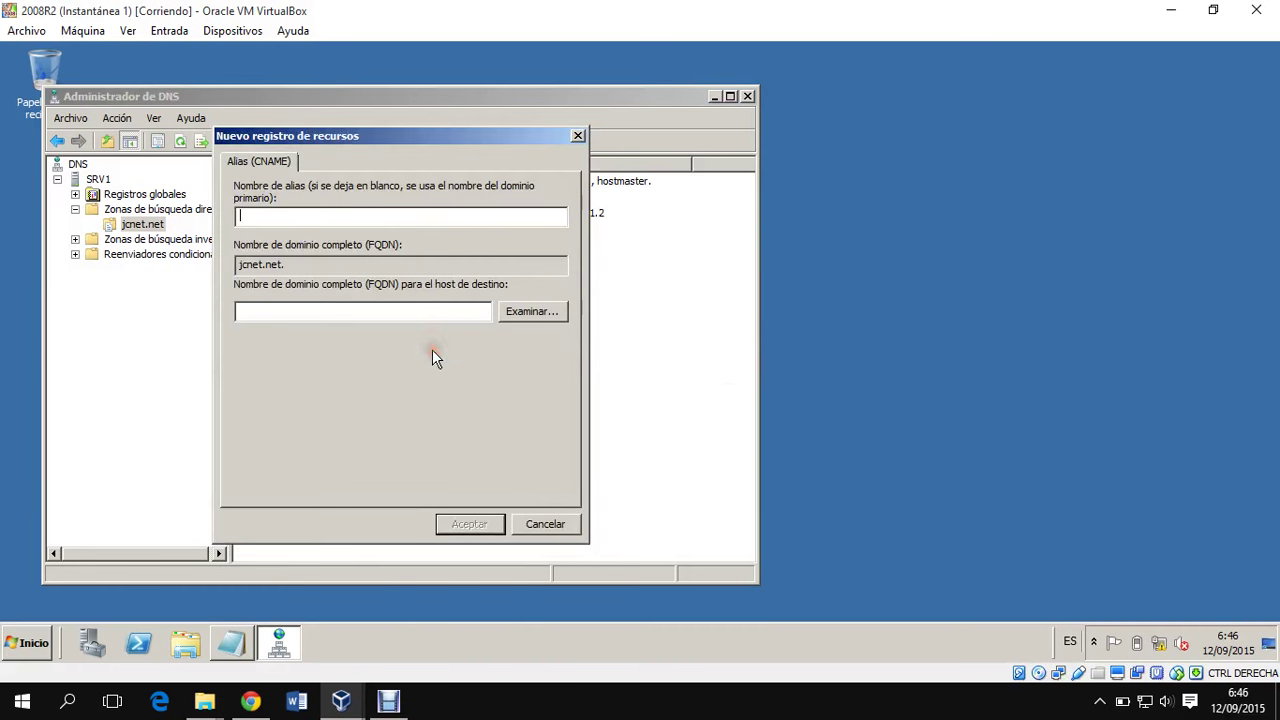
type("www")
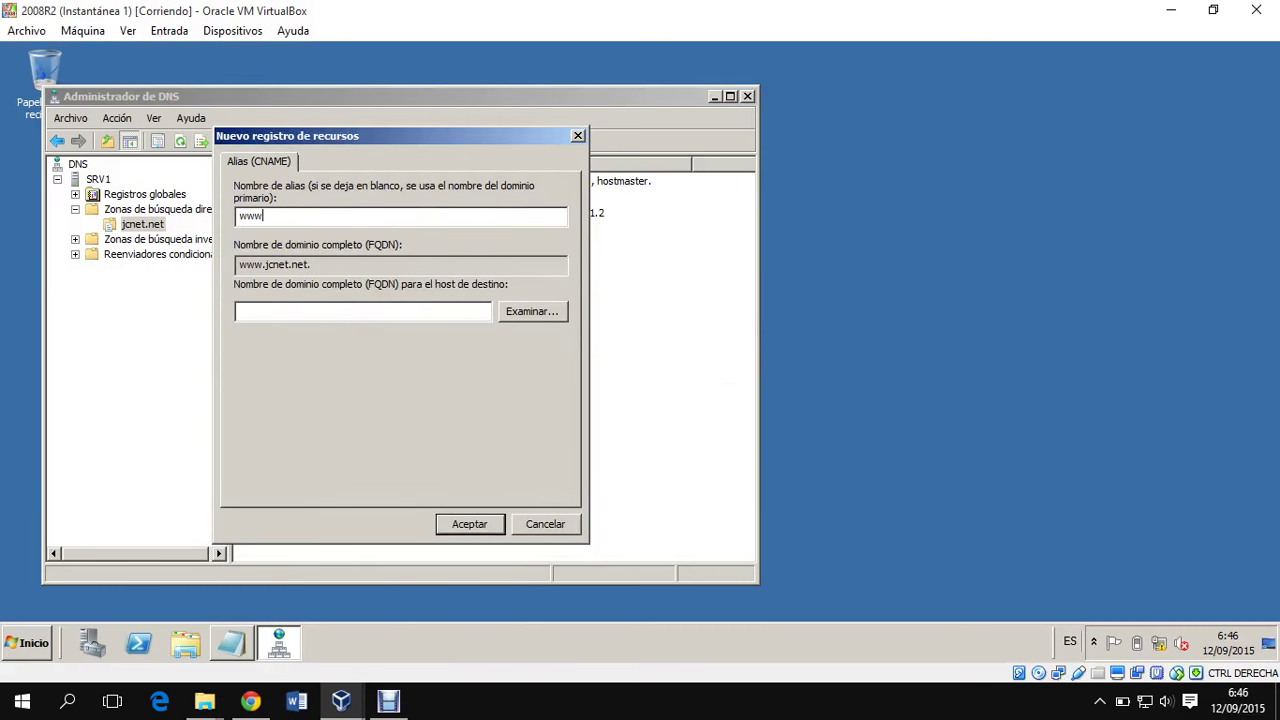
left_click(547, 318)
double_click(264, 279)
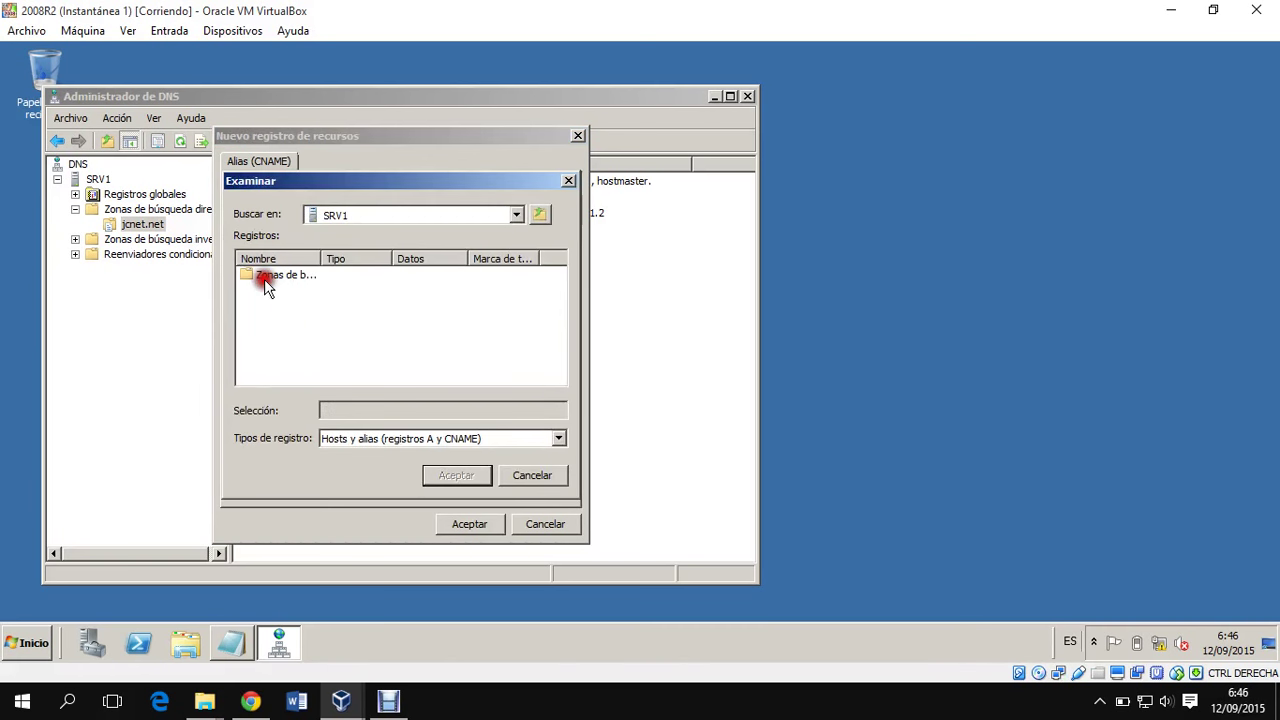
double_click(268, 275)
double_click(268, 275)
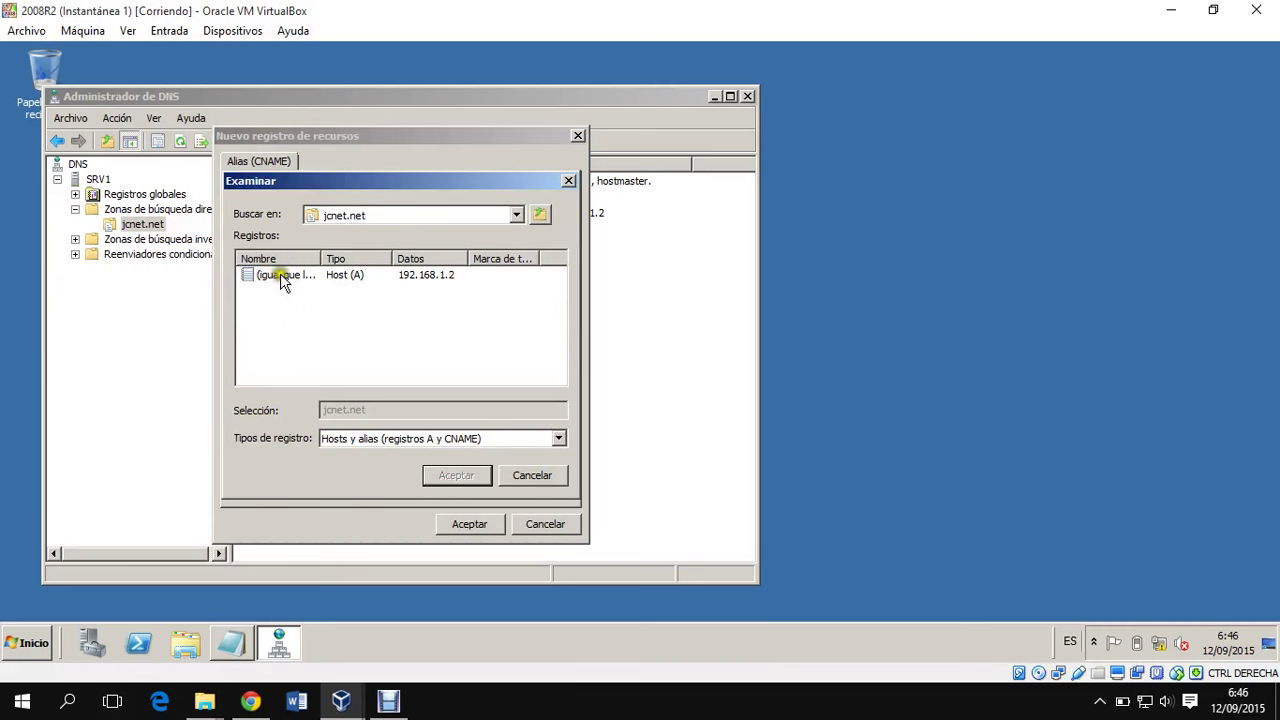
left_click(280, 275)
left_click(462, 475)
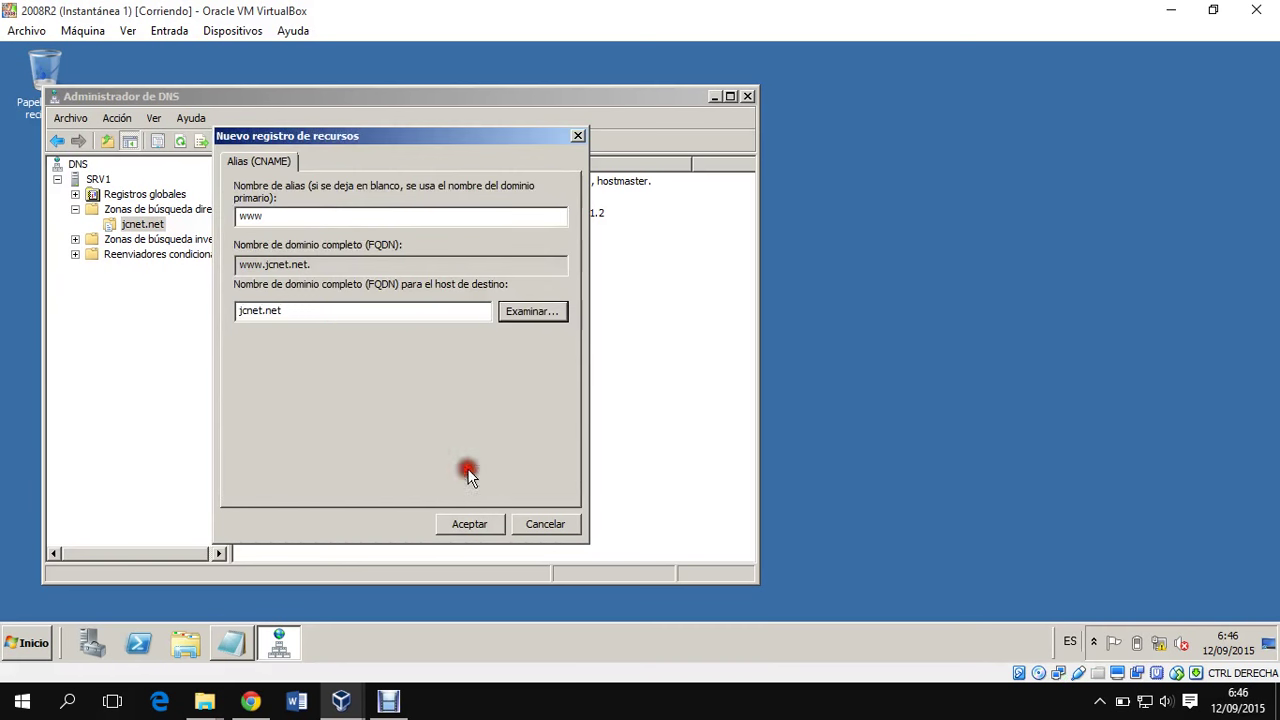
double_click(332, 262)
left_click(469, 524)
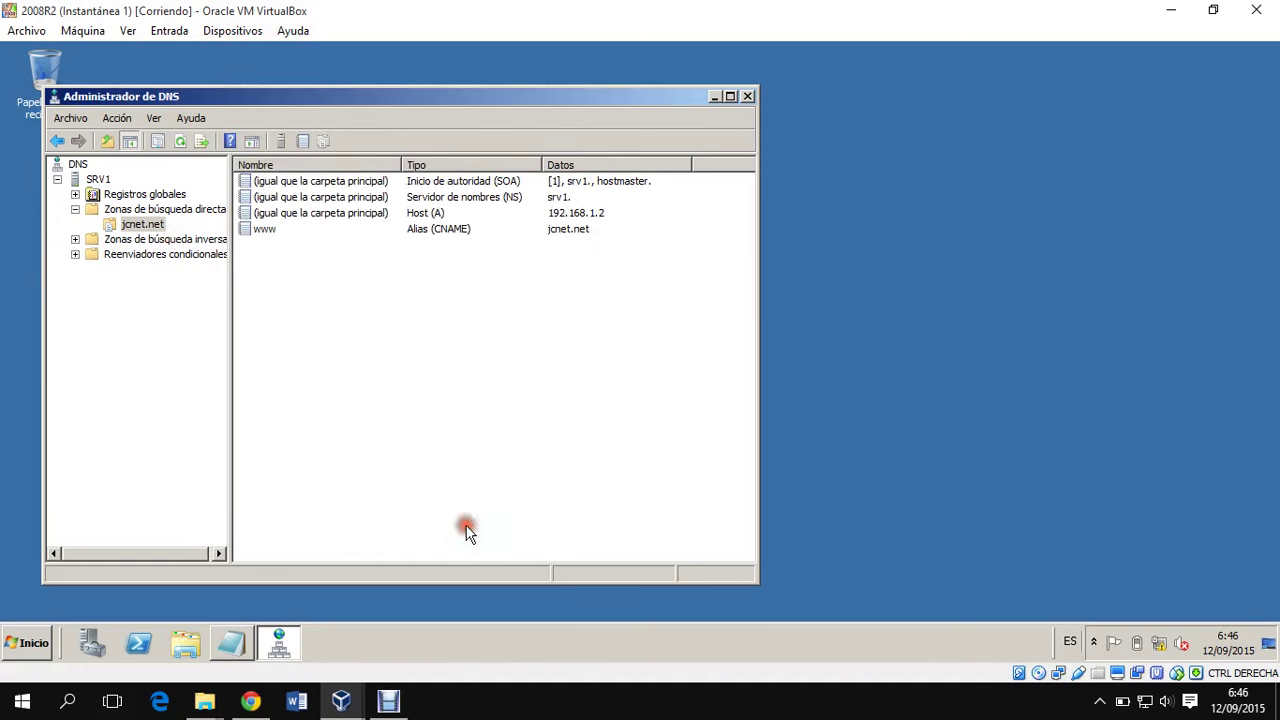
Switch to the file explorer and open the folder C:\inetpub\wwwroot.
left_click(47, 643)
mouse_move(372, 482)
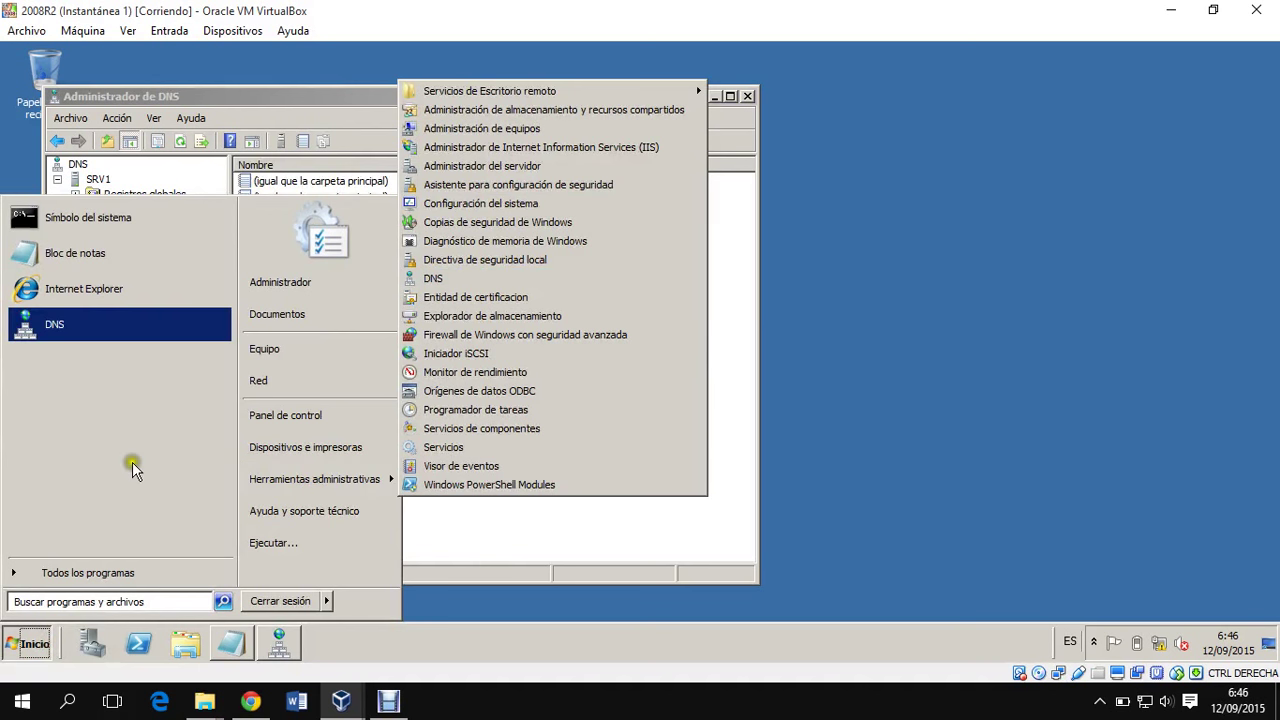
left_click(294, 378)
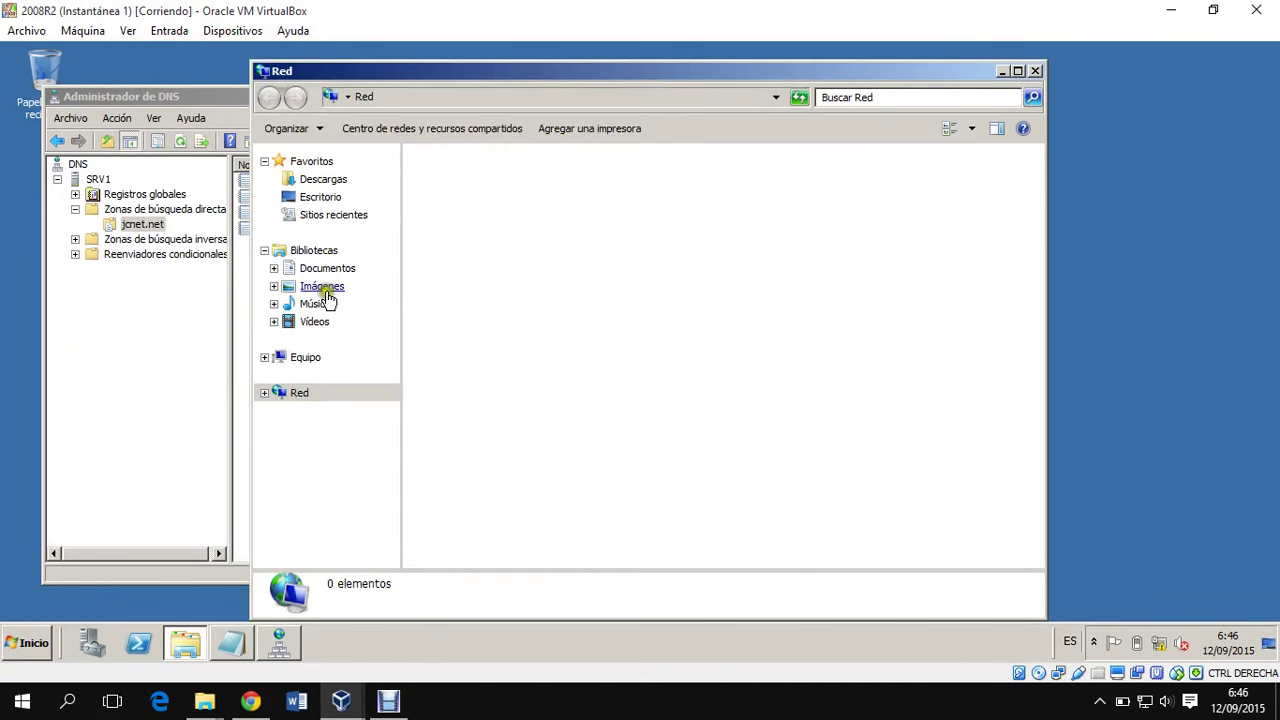
left_click(318, 358)
left_click(530, 204)
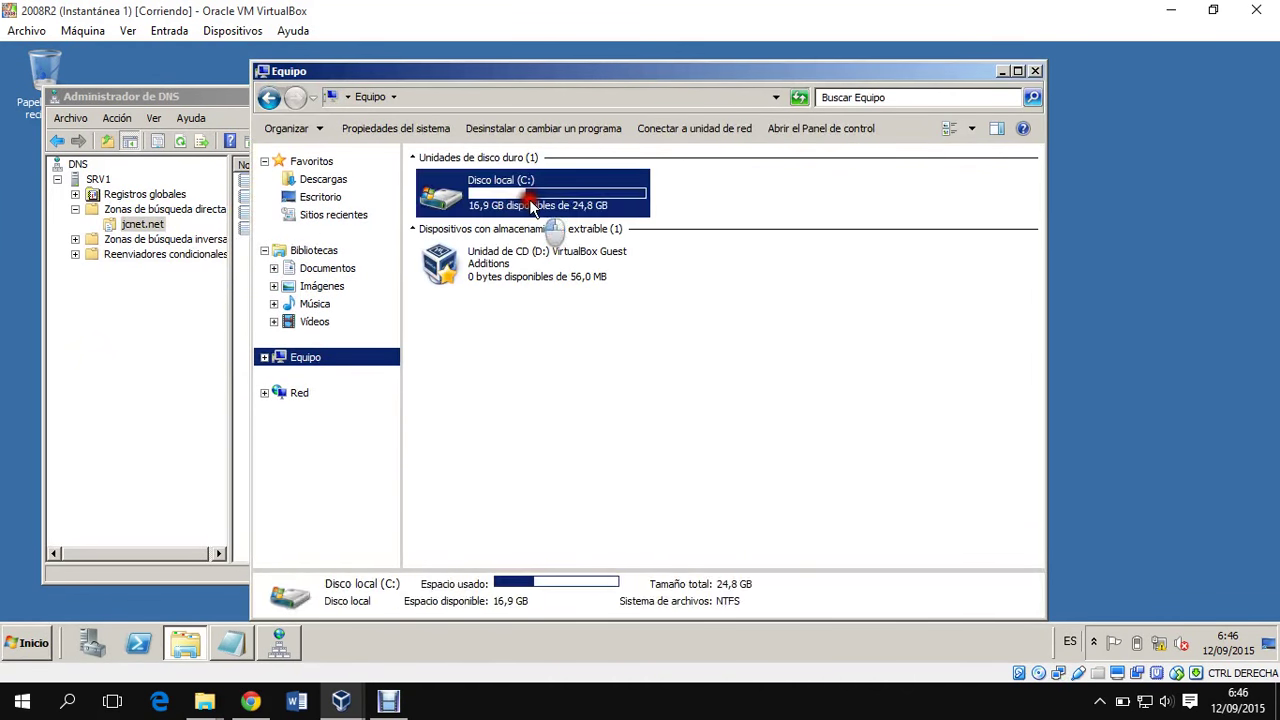
double_click(530, 205)
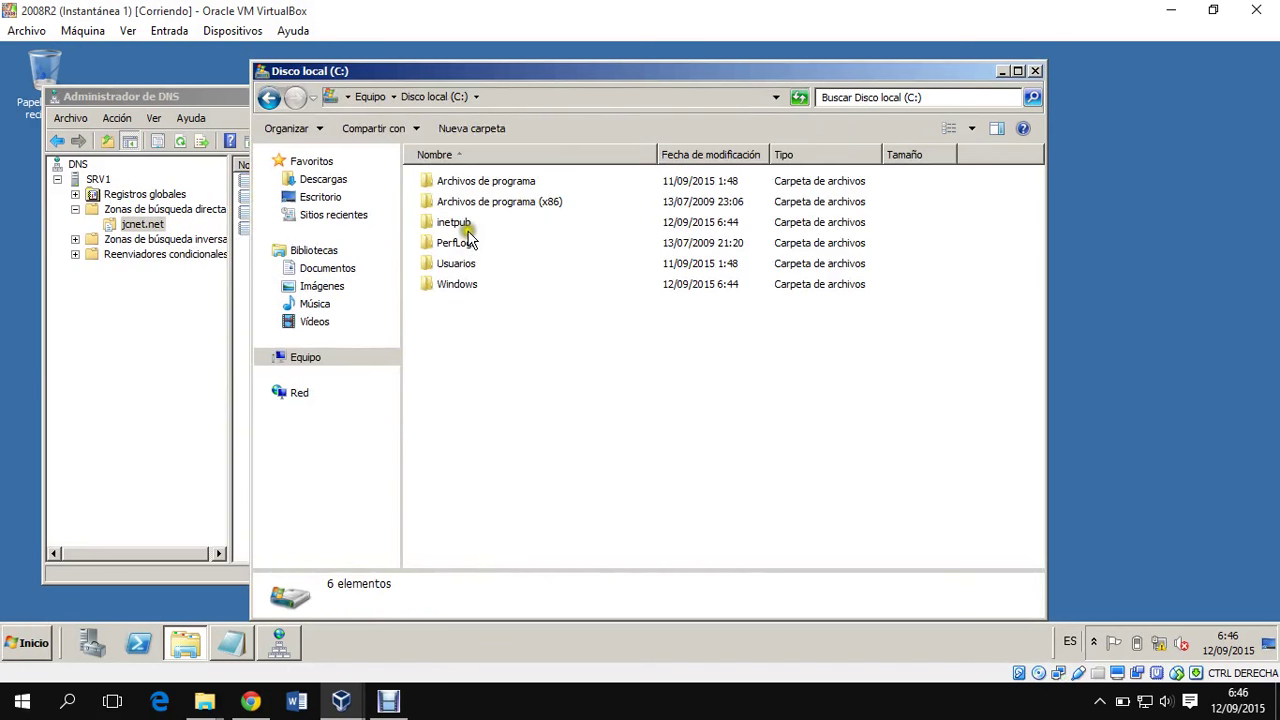
double_click(465, 228)
double_click(455, 265)
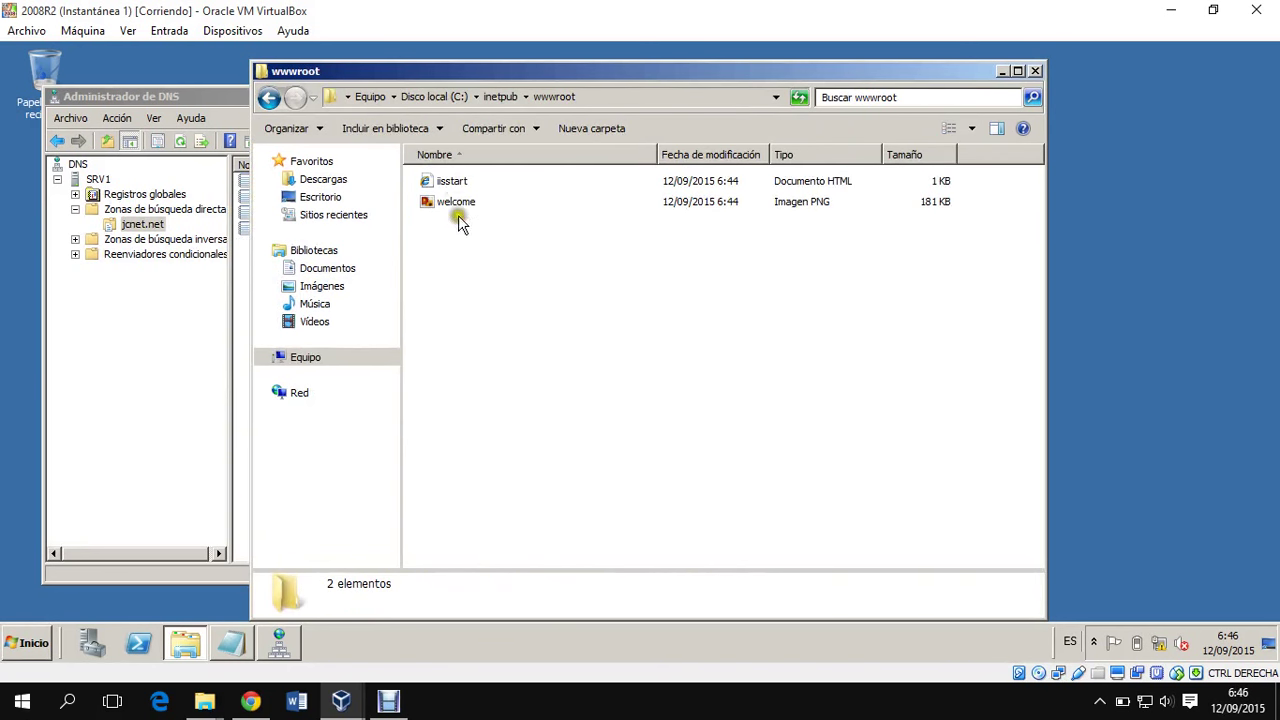
Create a folder named miempresa inside wwwroot.
right_click(445, 277)
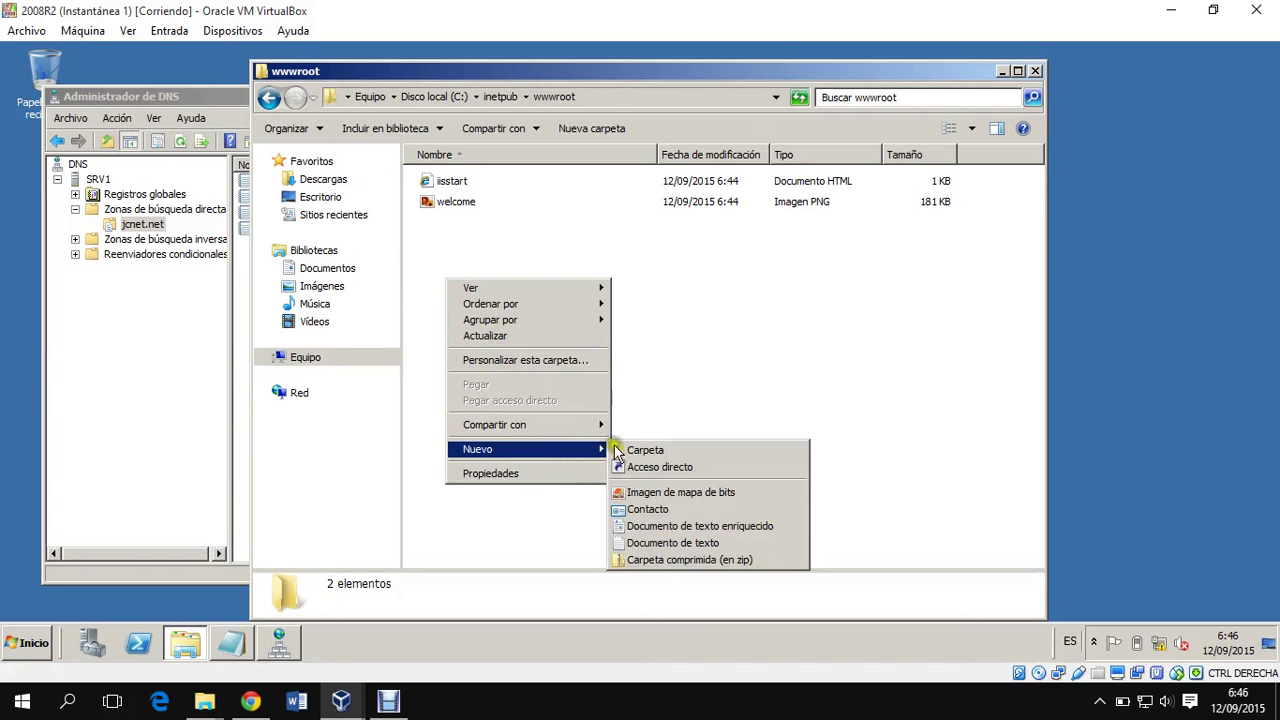
left_click(650, 450)
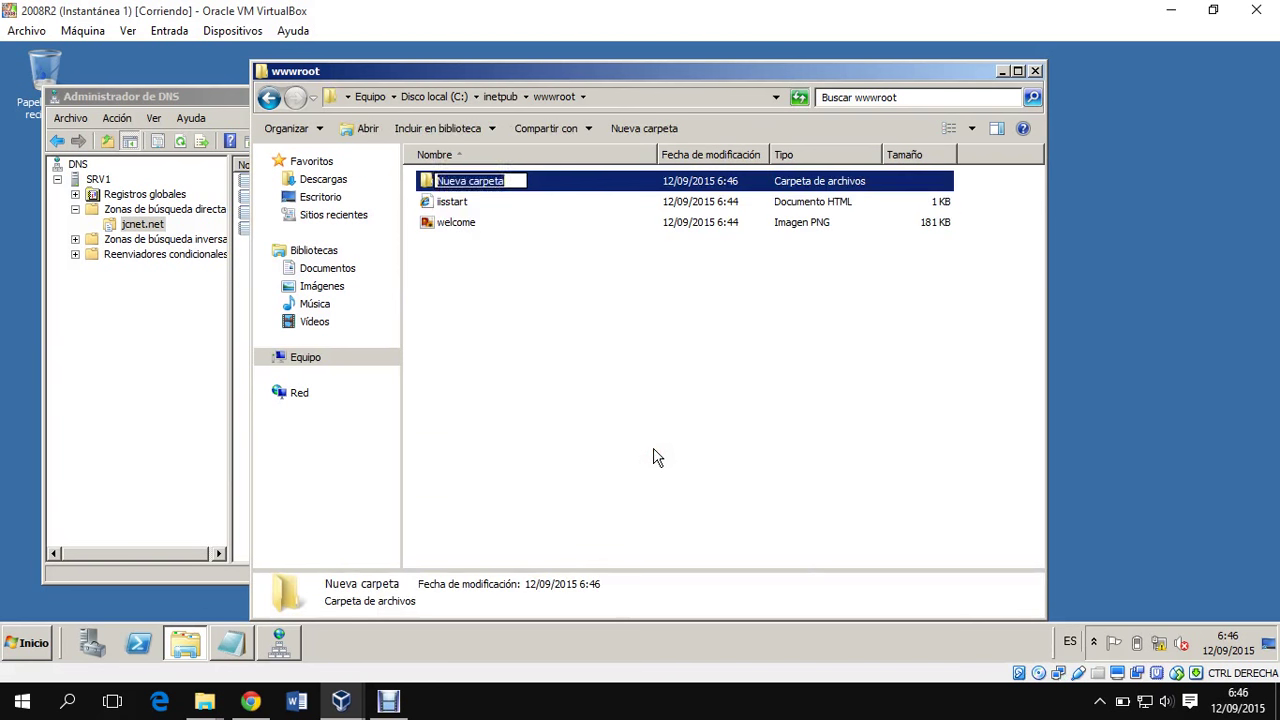
type("miempre")
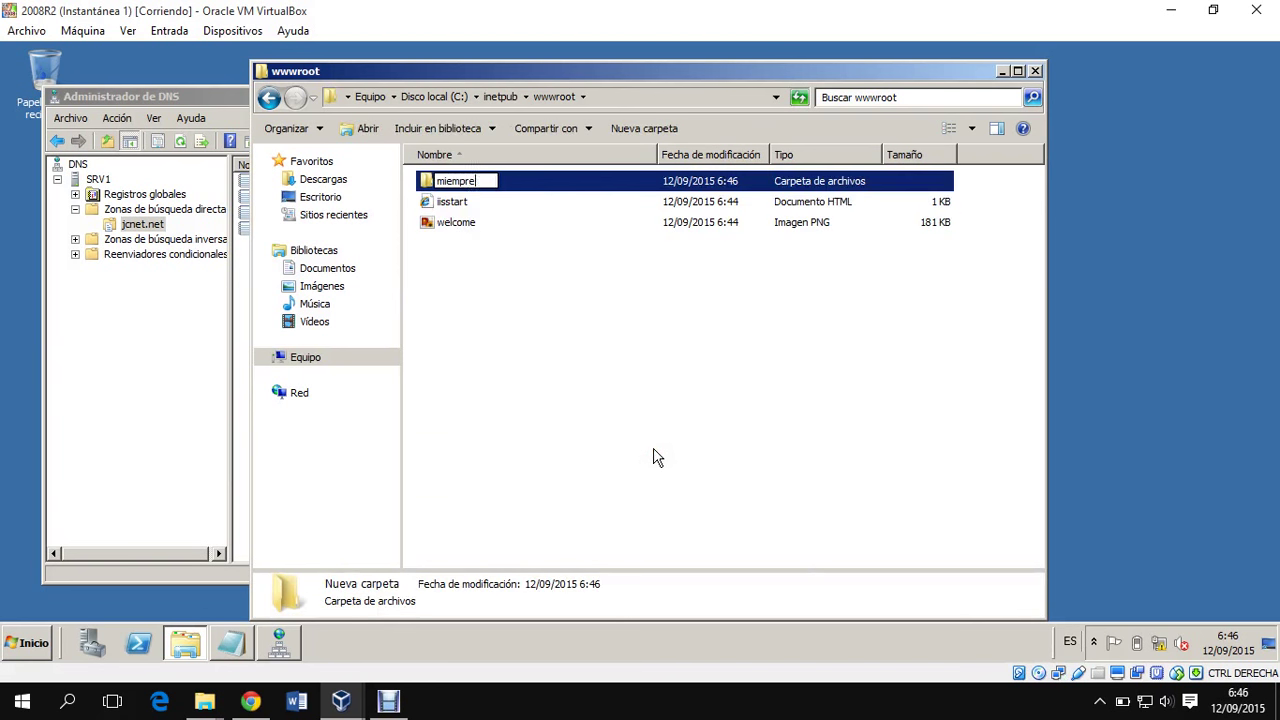
key("Return")
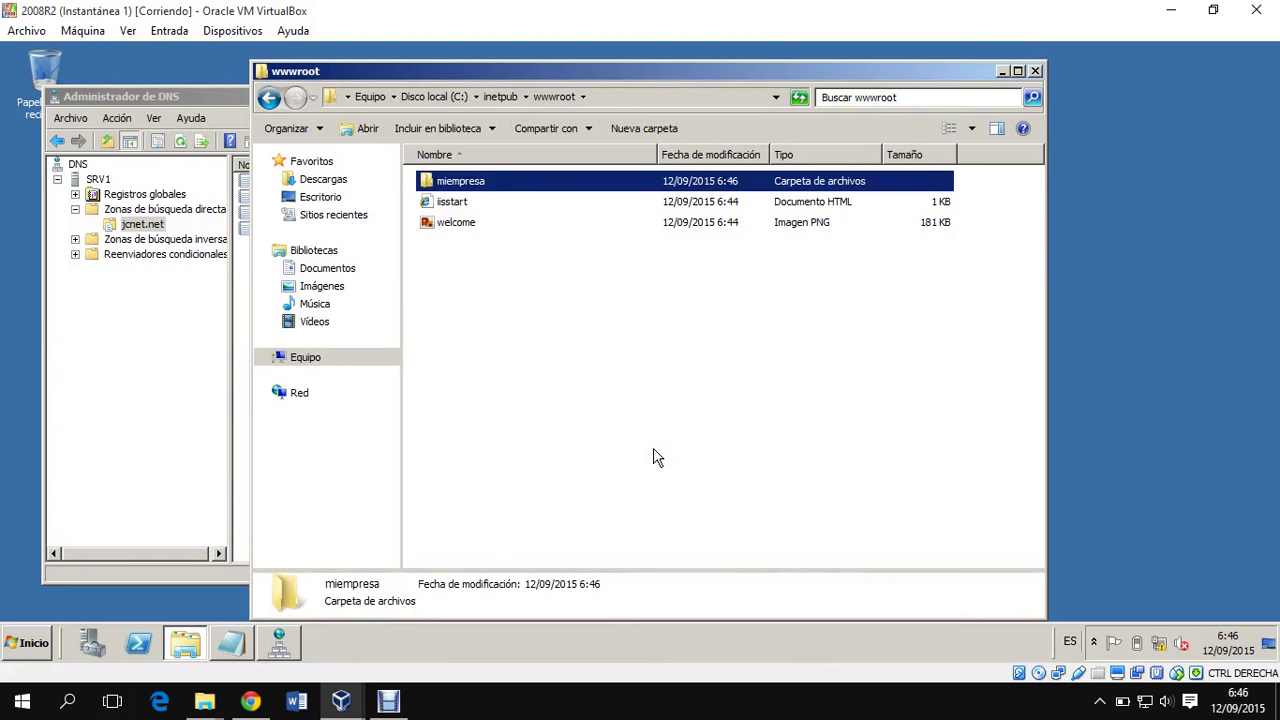
Copy the iisstart page into the miempresa folder and rename the copy as index.
left_click(466, 208)
double_click(460, 182)
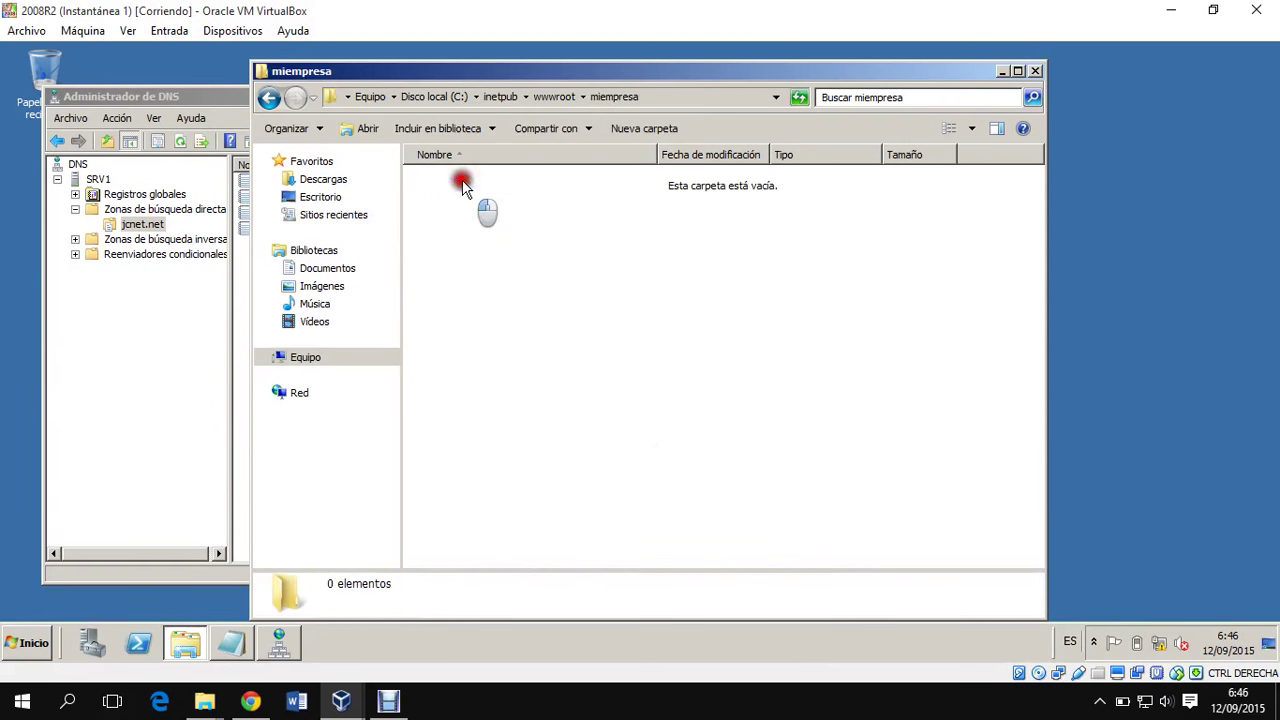
key("ctrl+v")
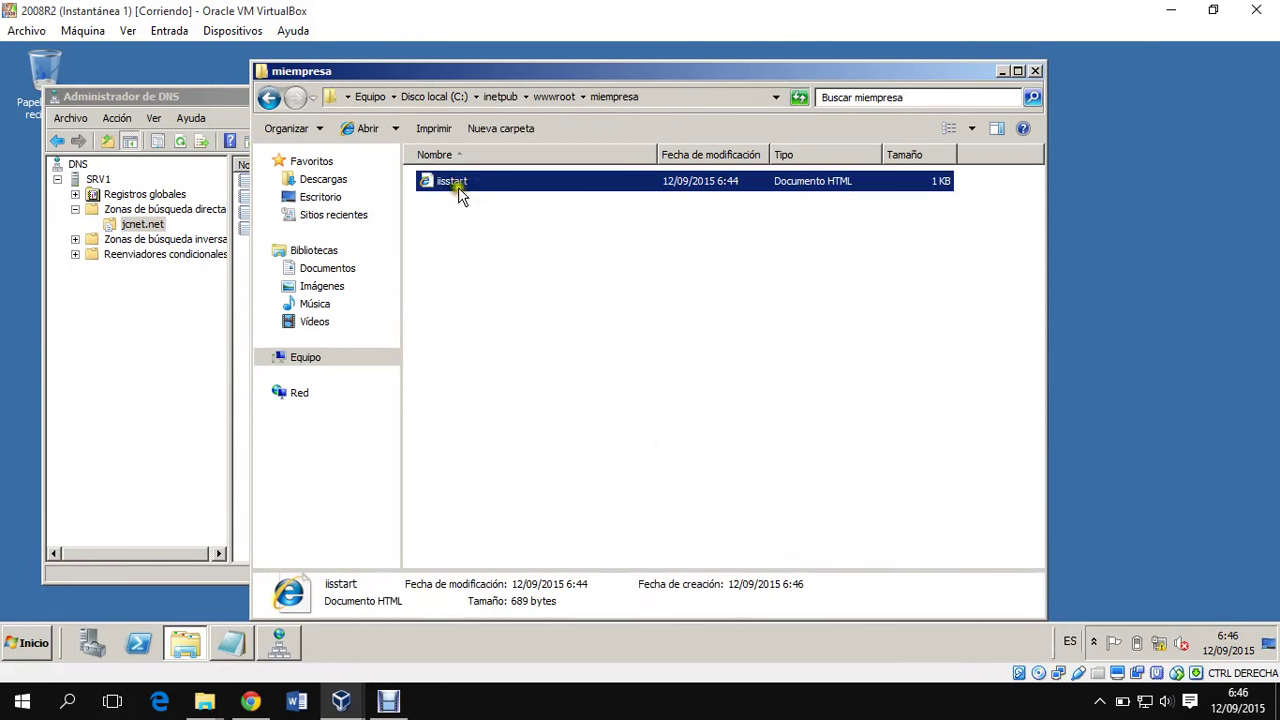
right_click(458, 182)
mouse_move(566, 240)
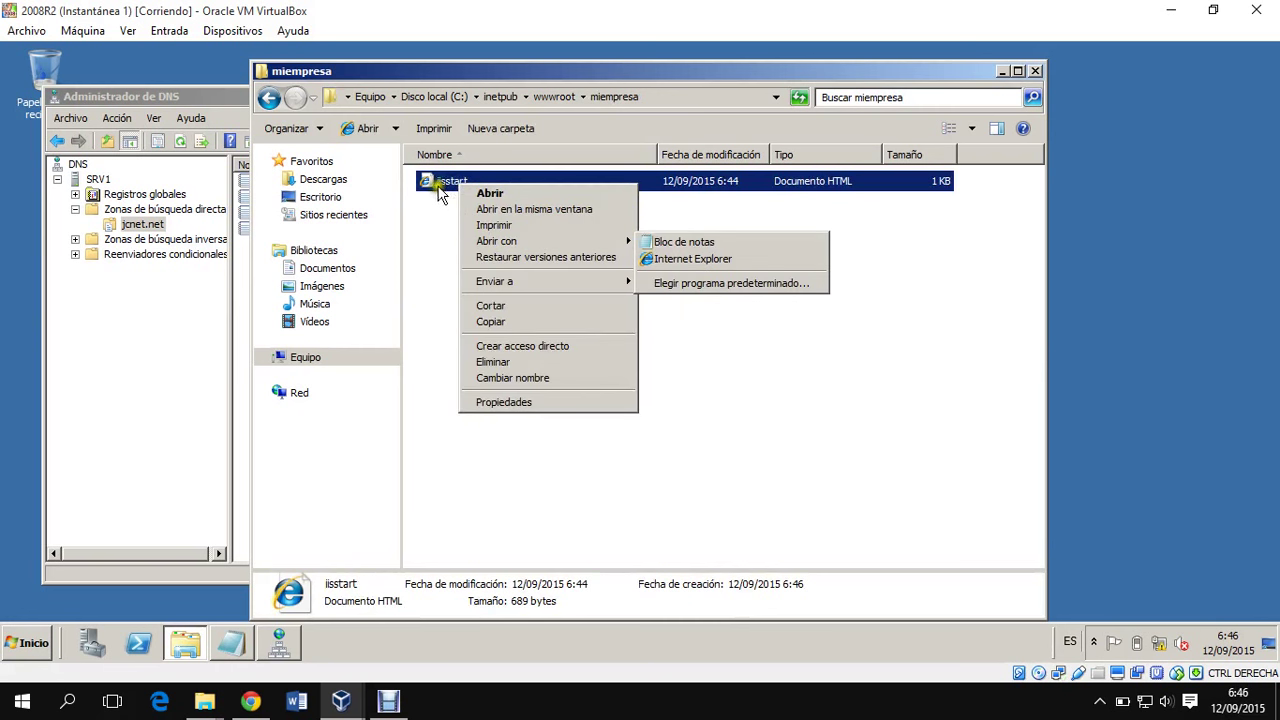
left_click(440, 186)
type("index")
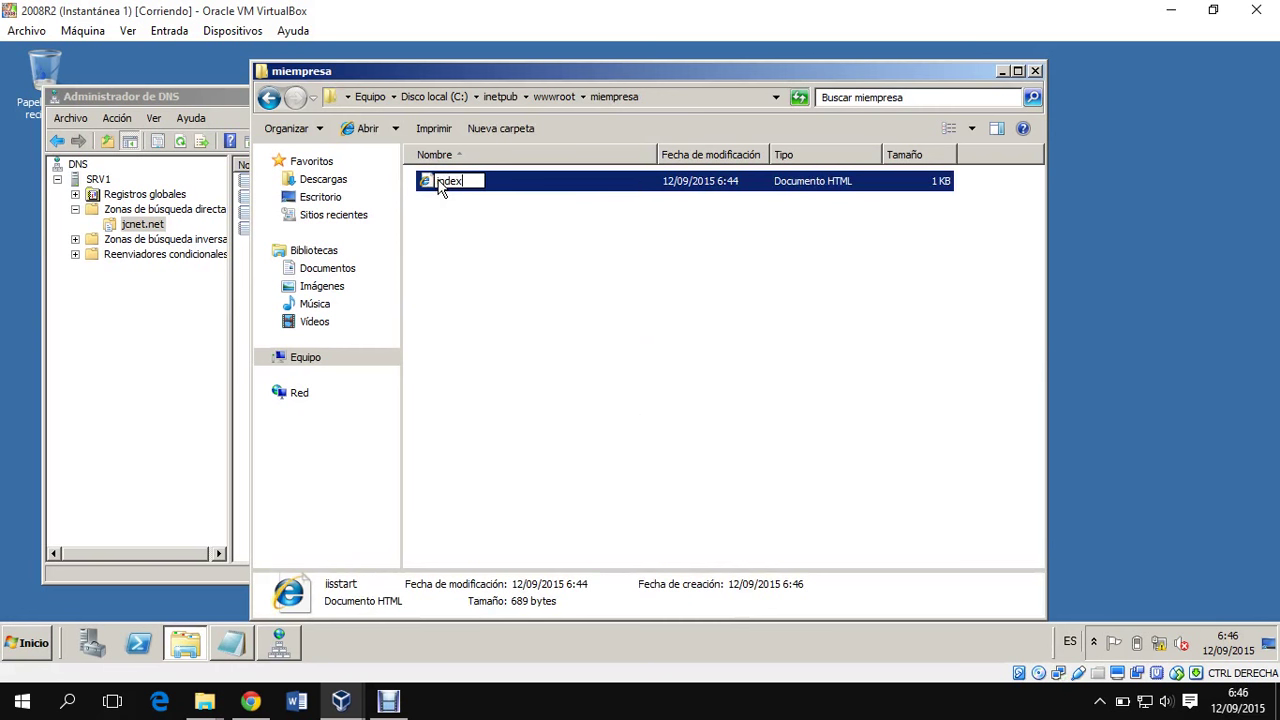
key("Return")
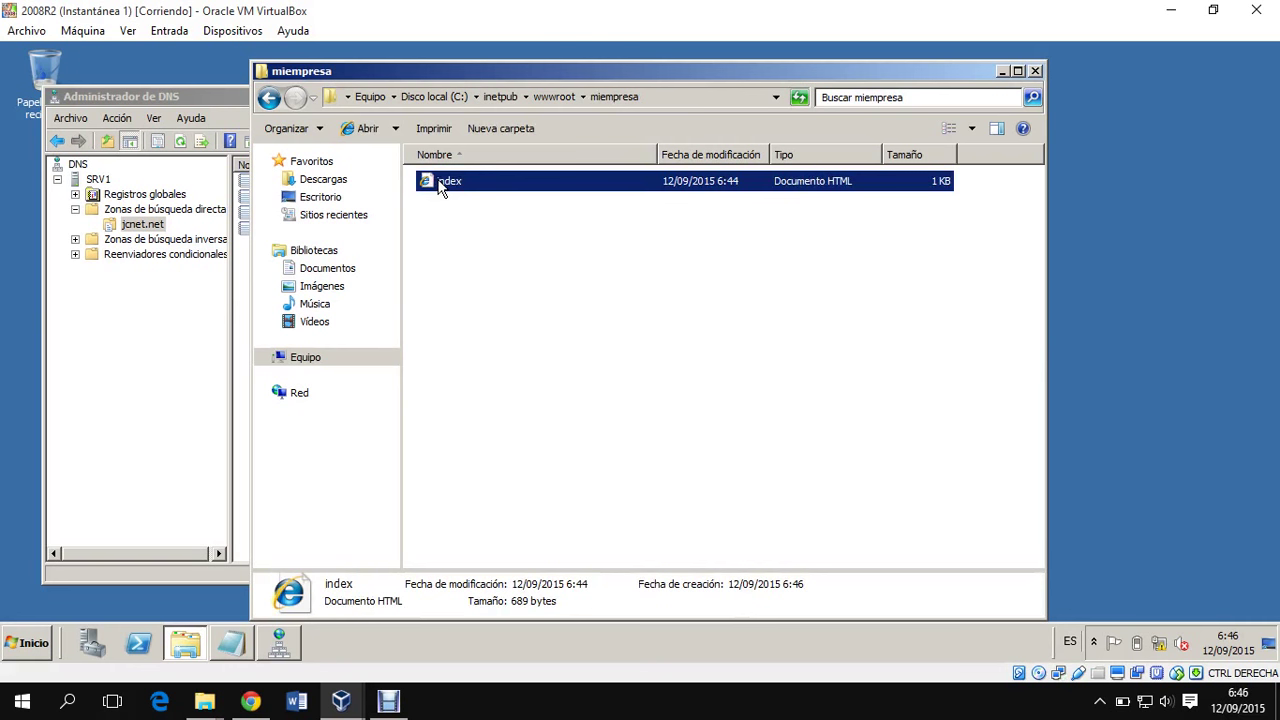
Open the index page in Bloc de notas and replace its opening and closing div tags with h1 tags.
right_click(441, 188)
mouse_move(566, 243)
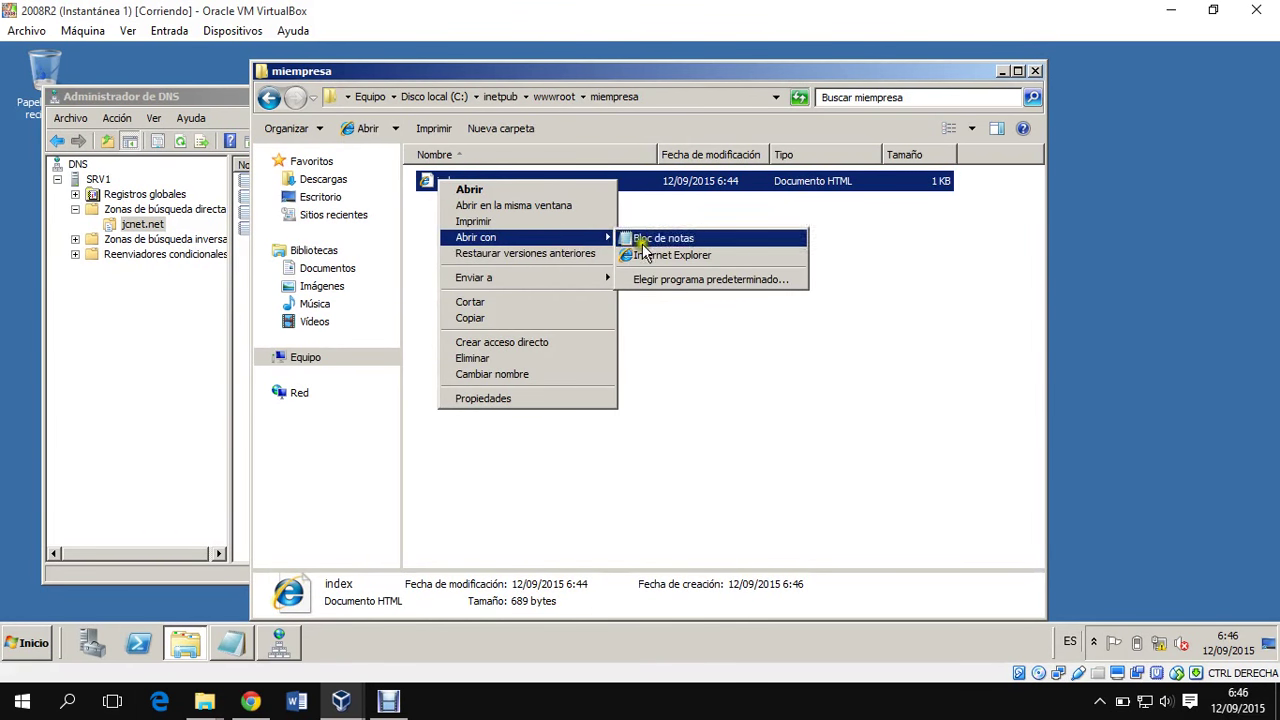
left_click(645, 248)
scroll(217, 364, "down", 1)
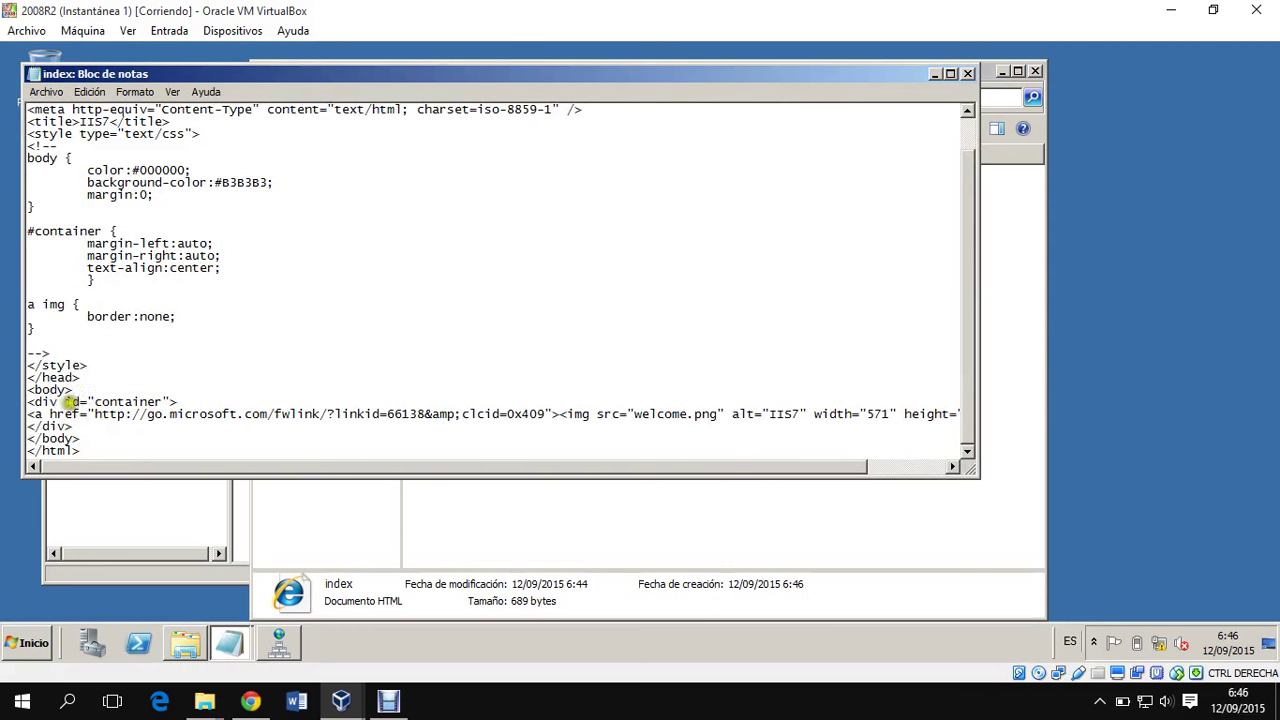
left_click_drag(172, 402, 36, 401)
type("h")
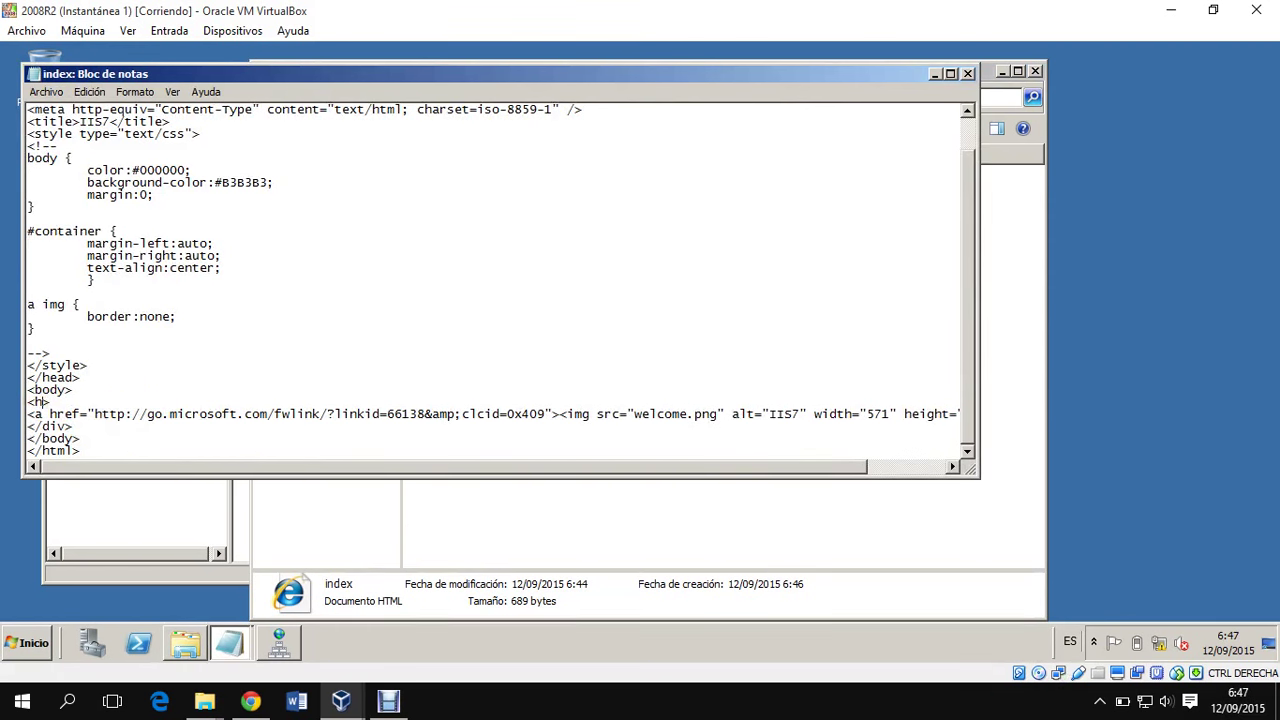
type("1")
left_click_drag(66, 426, 44, 424)
type("h")
Replace the link and image line inside the h1 heading with the text MI EMPRESA JCNET.NET.
left_click_drag(26, 401, 58, 402)
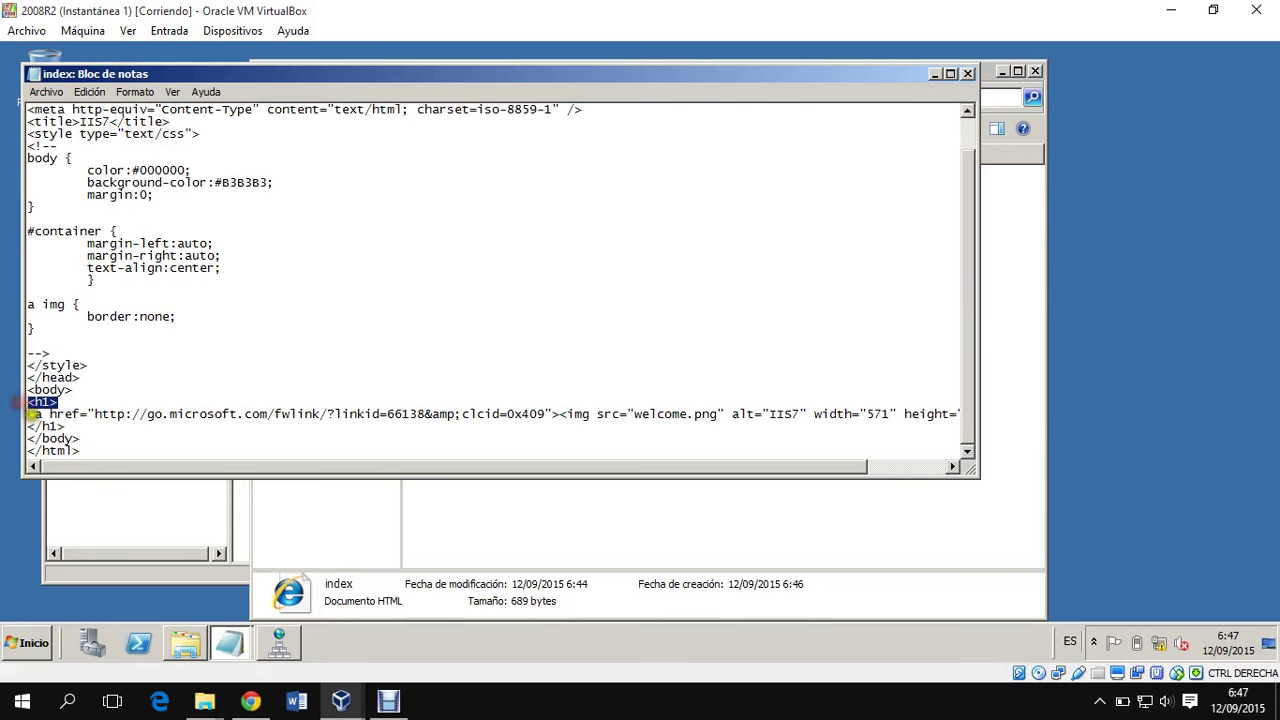
left_click(28, 413)
key("shift+End")
key("Delete")
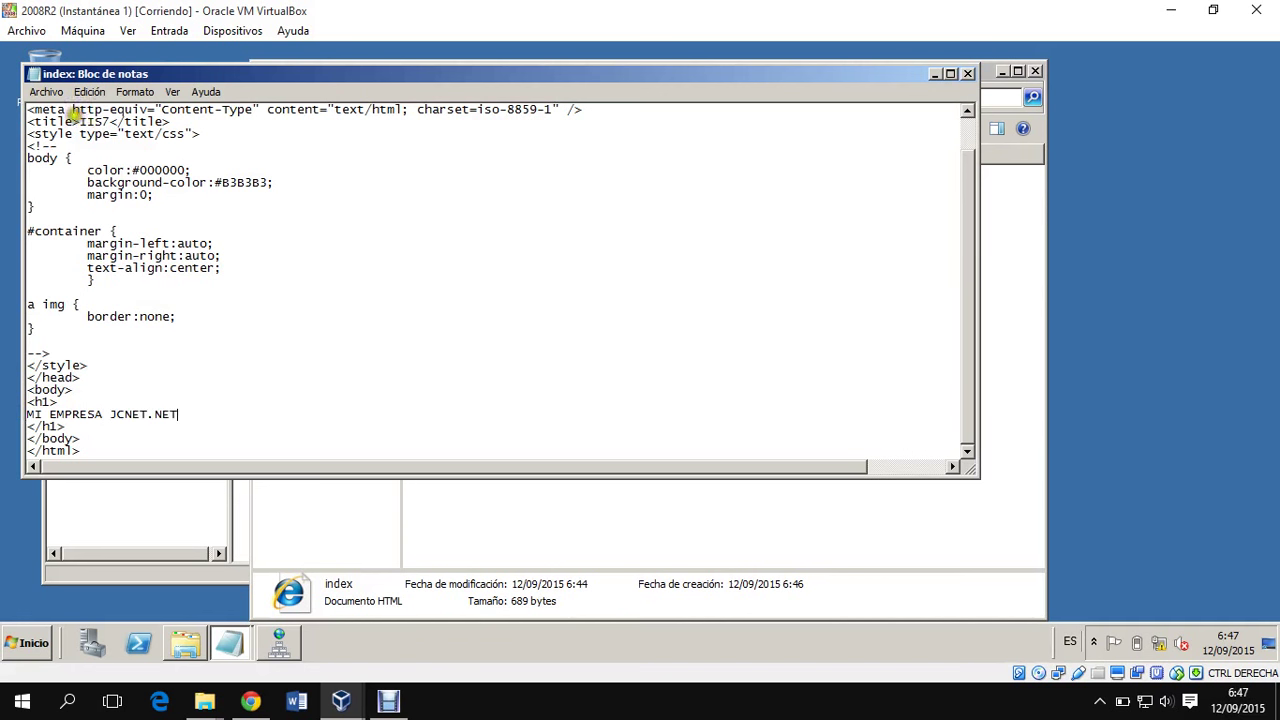
Save the index page, then close the text editor and the folder window.
left_click(46, 92)
left_click(70, 142)
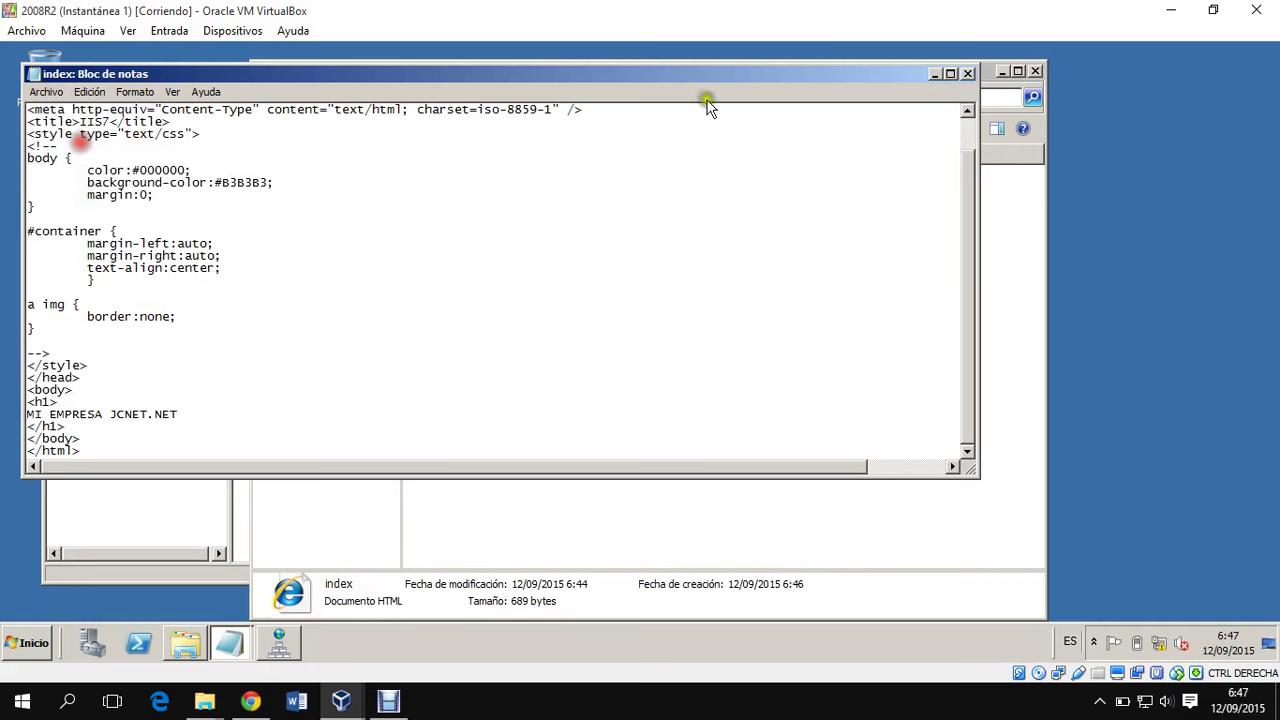
left_click(962, 75)
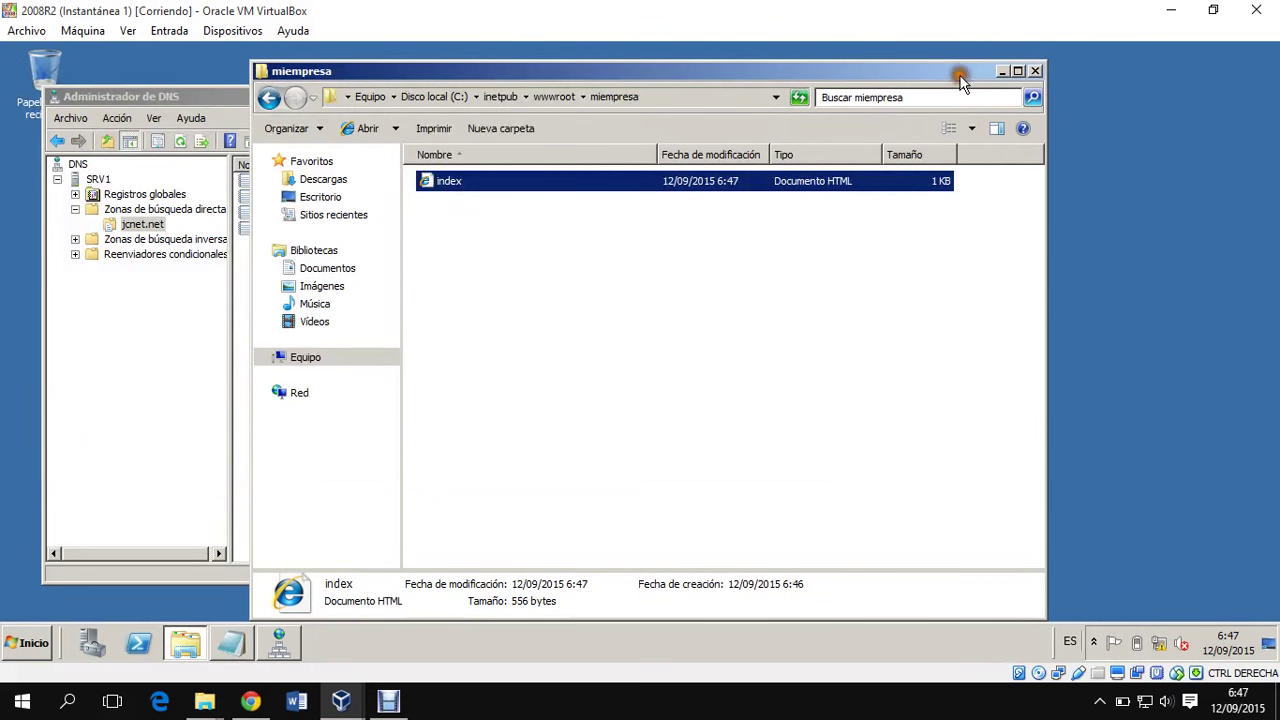
left_click(268, 97)
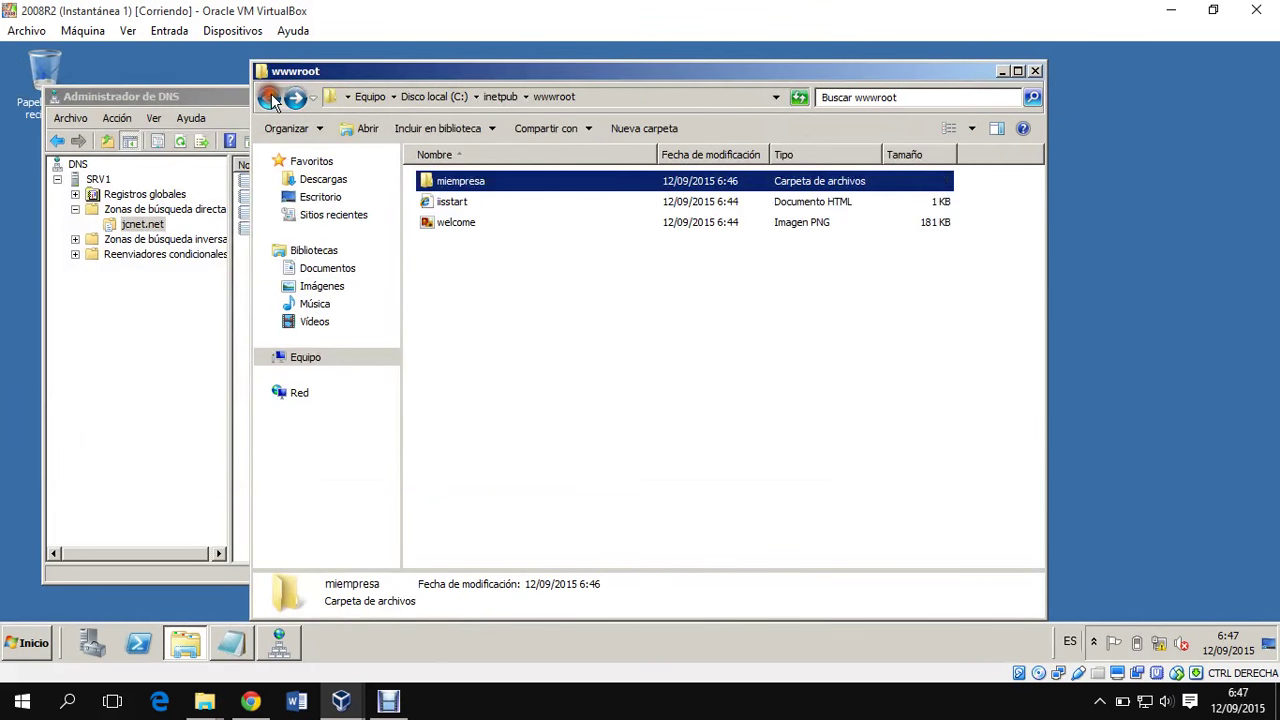
left_click(1035, 71)
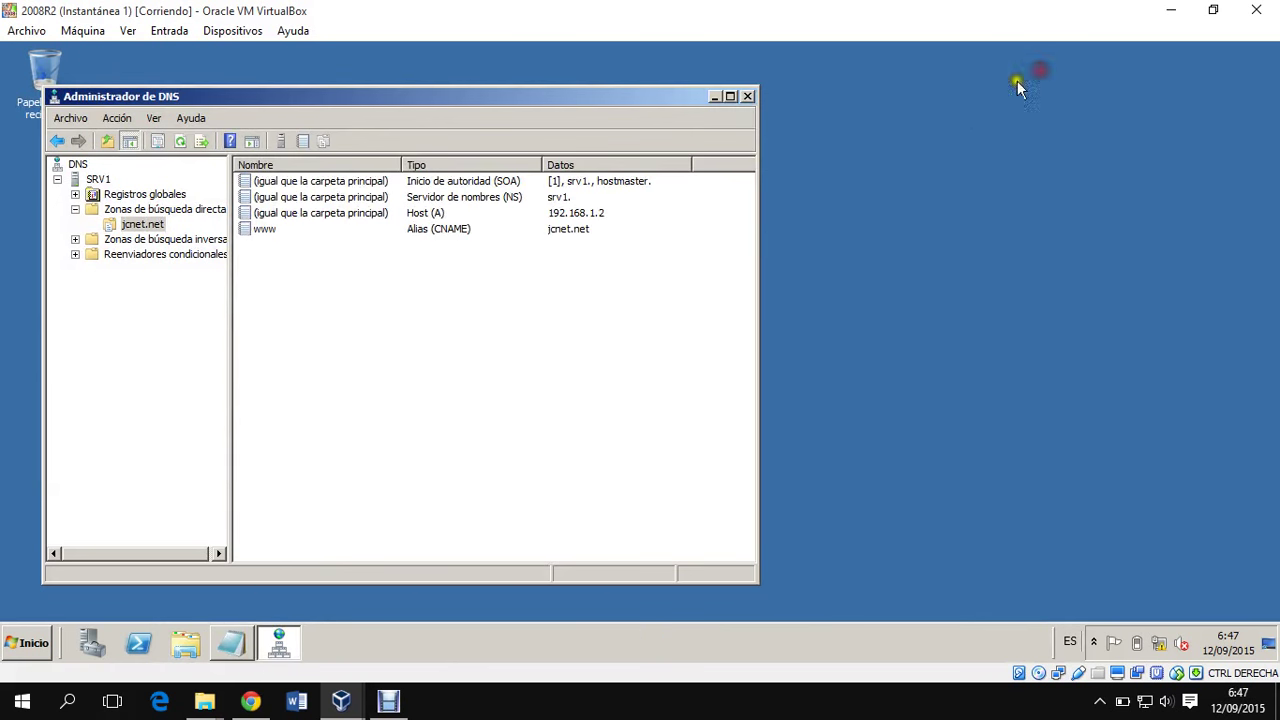
Open Administrador de Internet Information Services (IIS) and expand SRV1, Sitios and Default Web Site.
left_click(28, 643)
mouse_move(390, 479)
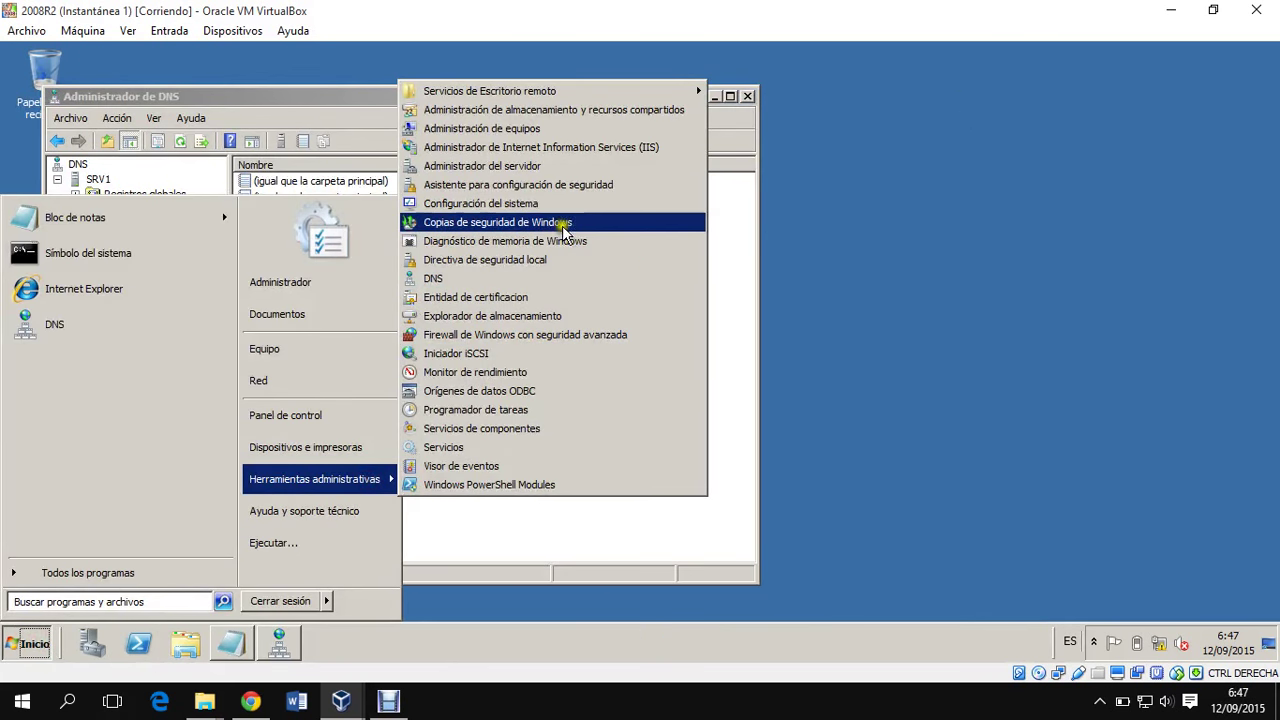
left_click(612, 147)
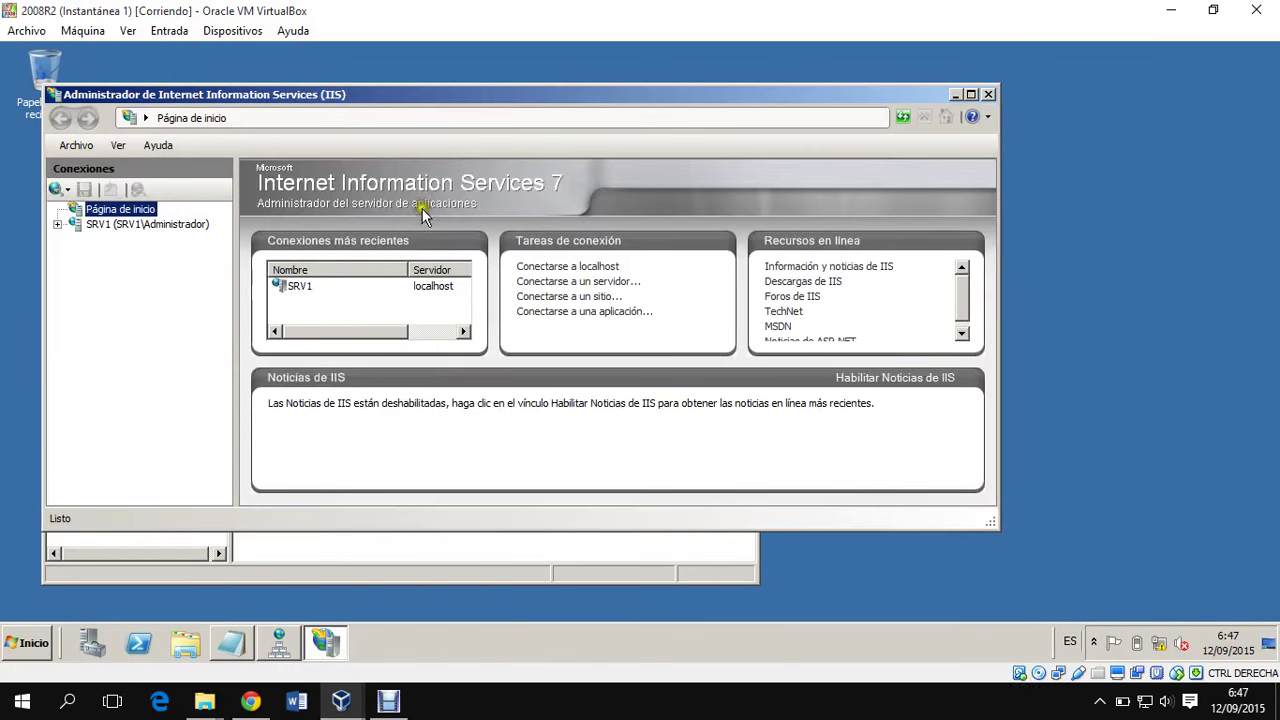
left_click(60, 226)
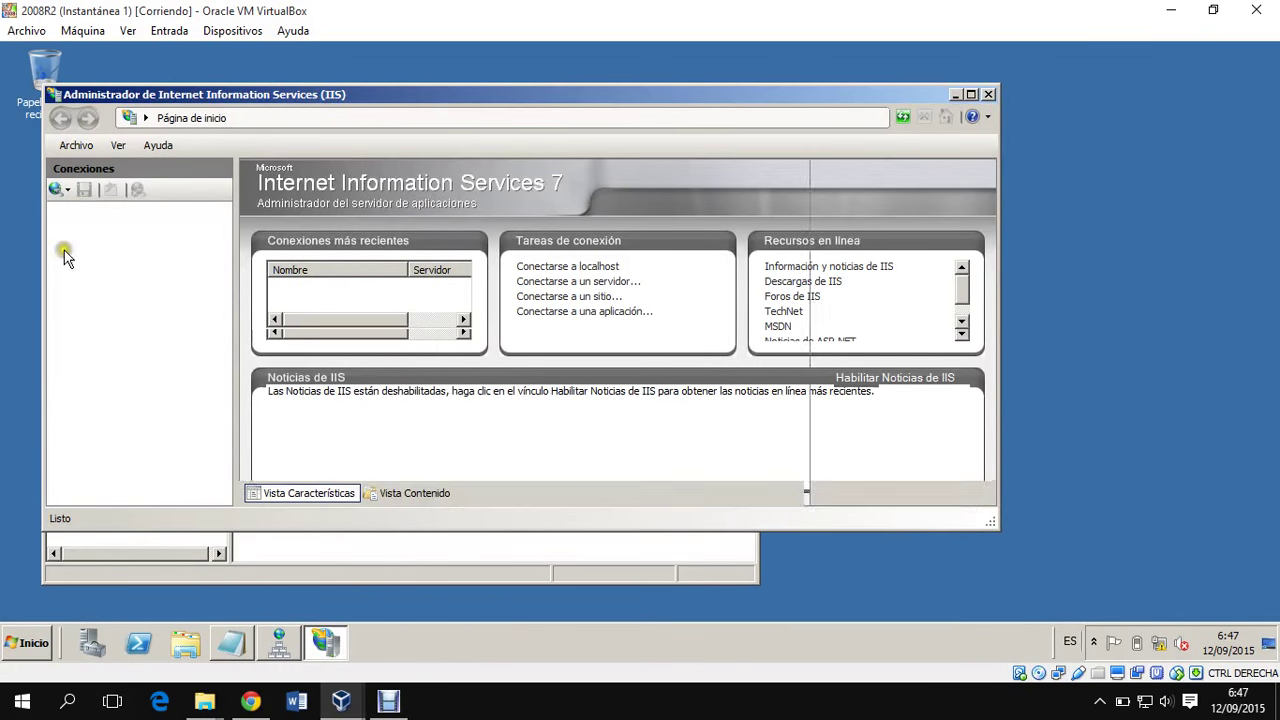
left_click(75, 254)
left_click(93, 269)
Start adding a new website under Sitios and name it miempresa.
right_click(118, 256)
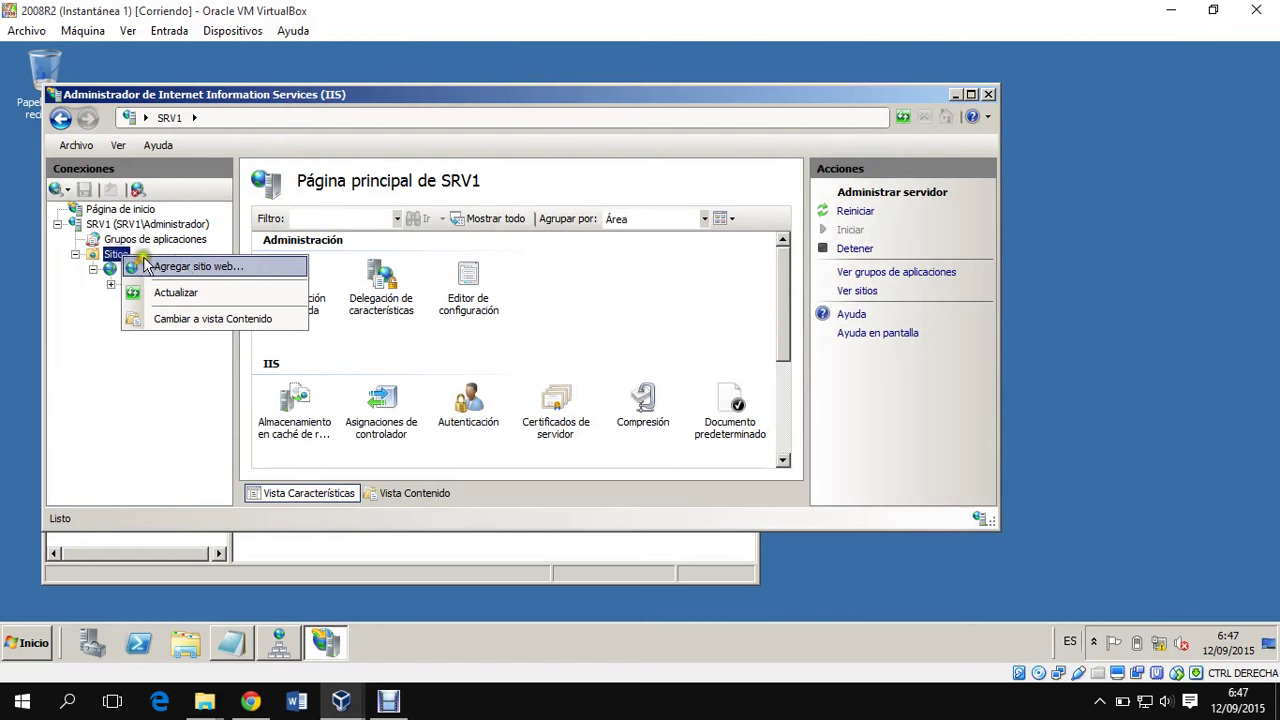
left_click(177, 263)
left_click(423, 159)
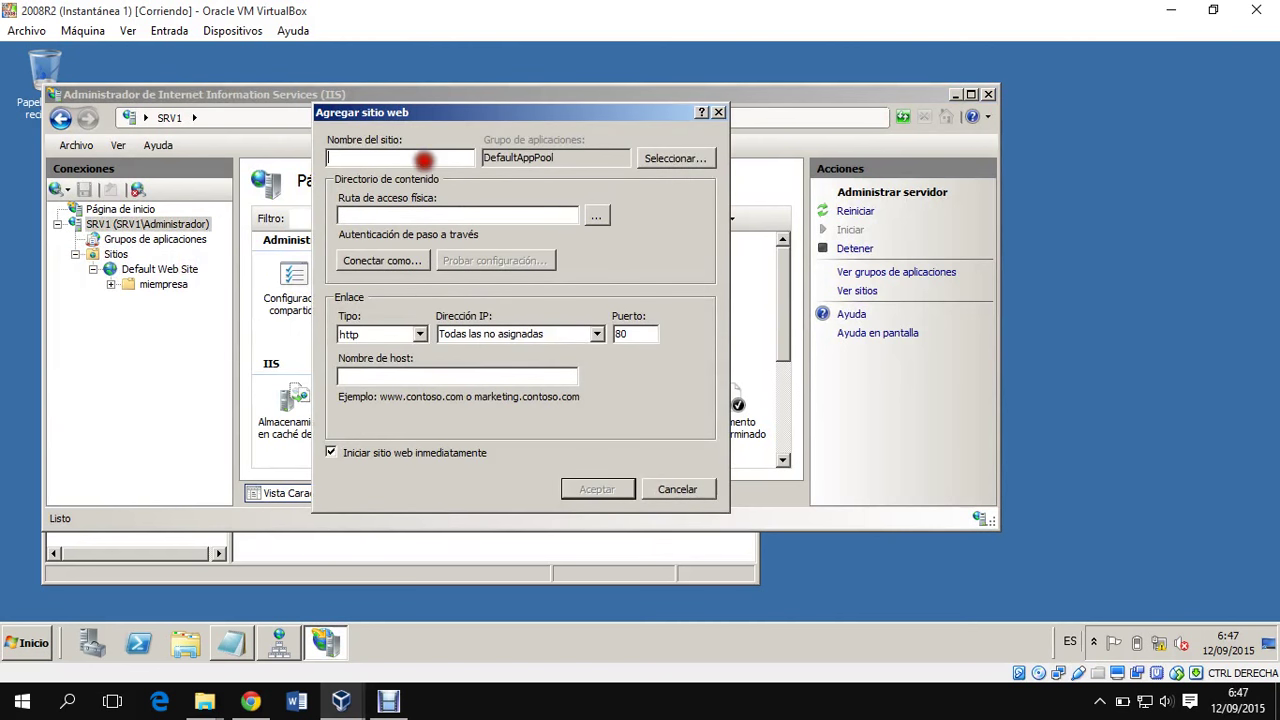
type("MIEMPRE")
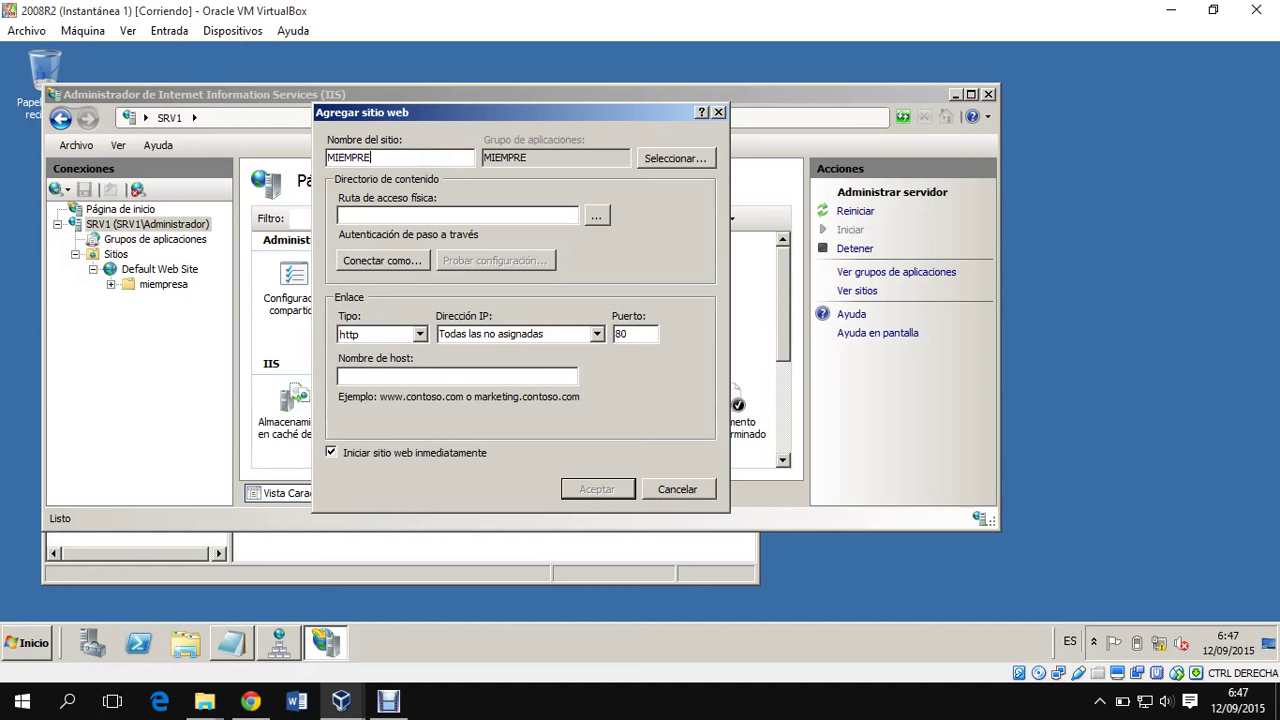
type("S")
key("BackSpace")
key("BackSpace")
key("BackSpace")
key("BackSpace")
key("BackSpace")
key("BackSpace")
left_click(596, 215)
left_click(604, 342)
left_click(525, 340)
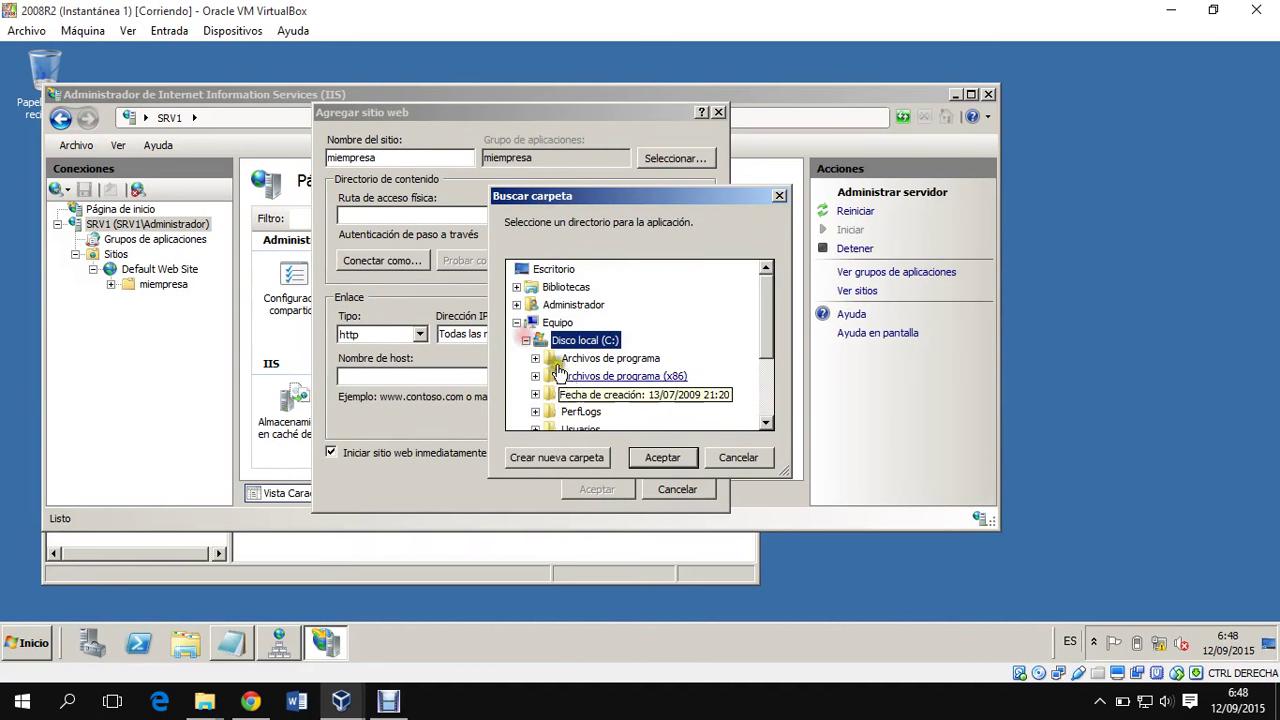
left_click(535, 394)
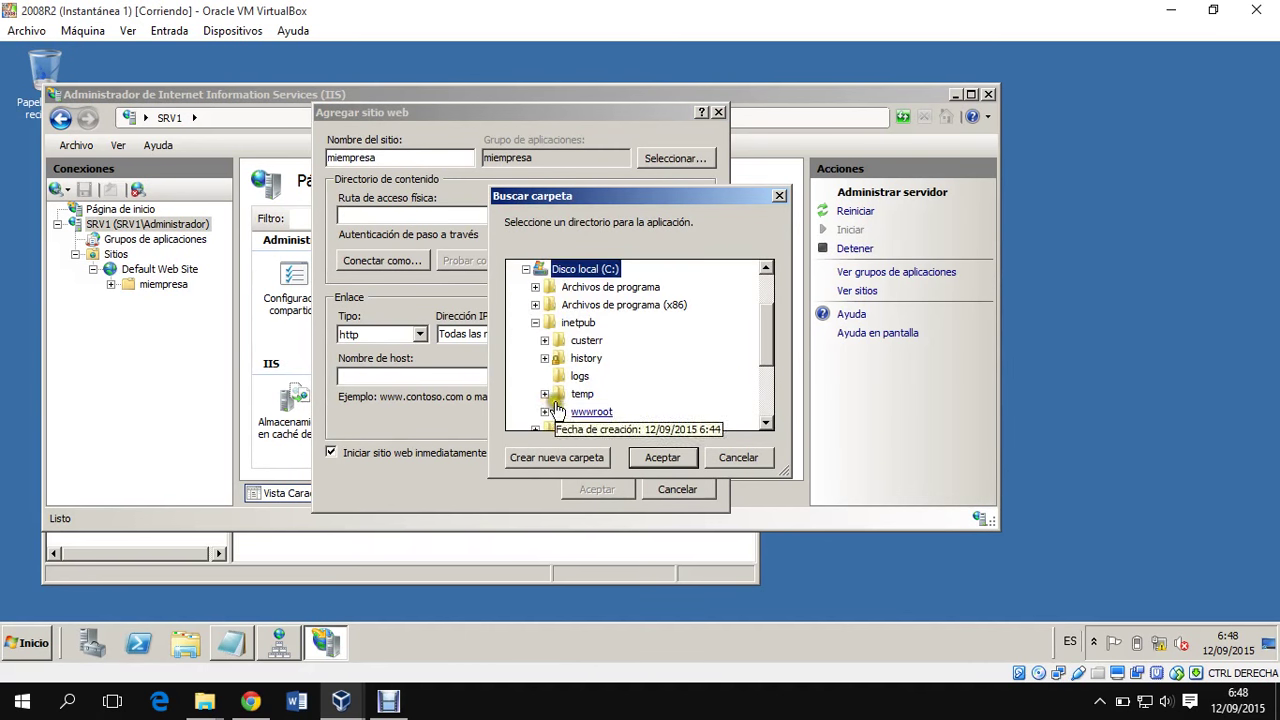
left_click(544, 412)
left_click(600, 412)
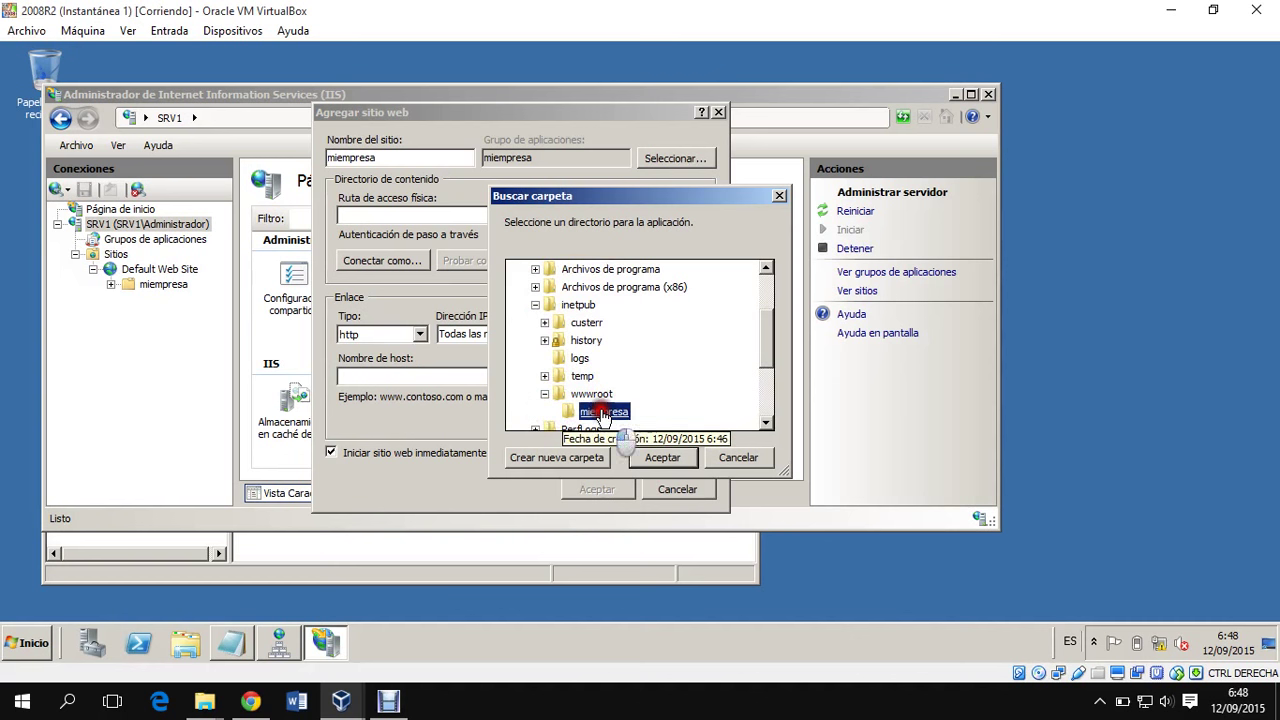
left_click(662, 457)
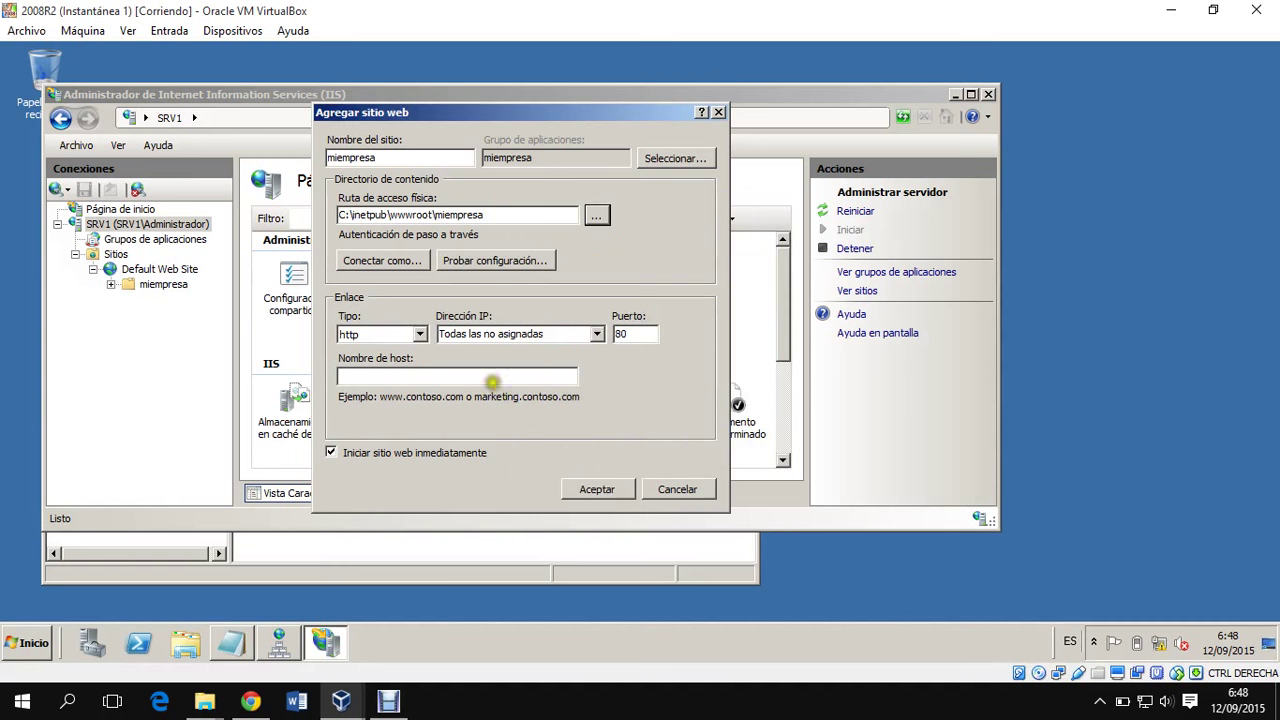
left_click(491, 376)
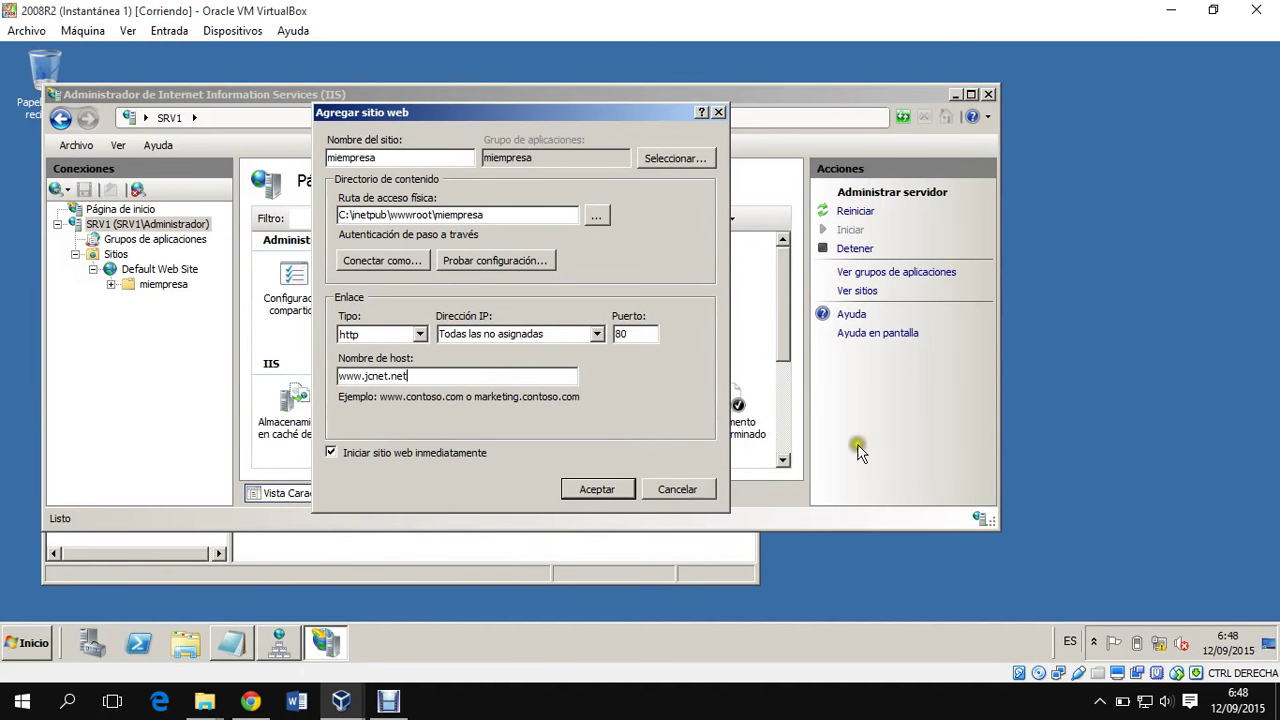
left_click(598, 489)
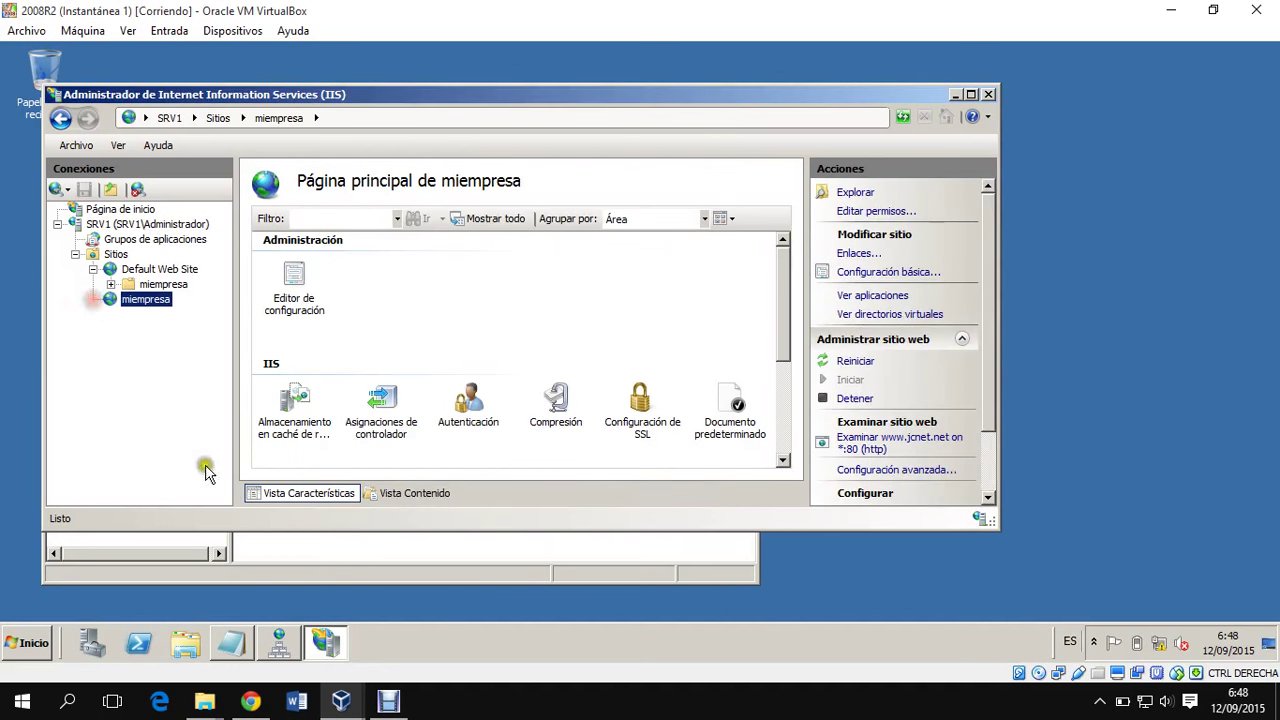
Switch to the W7 virtual machine, open Internet Explorer and dismiss its initial configuration dialog.
left_click(351, 709)
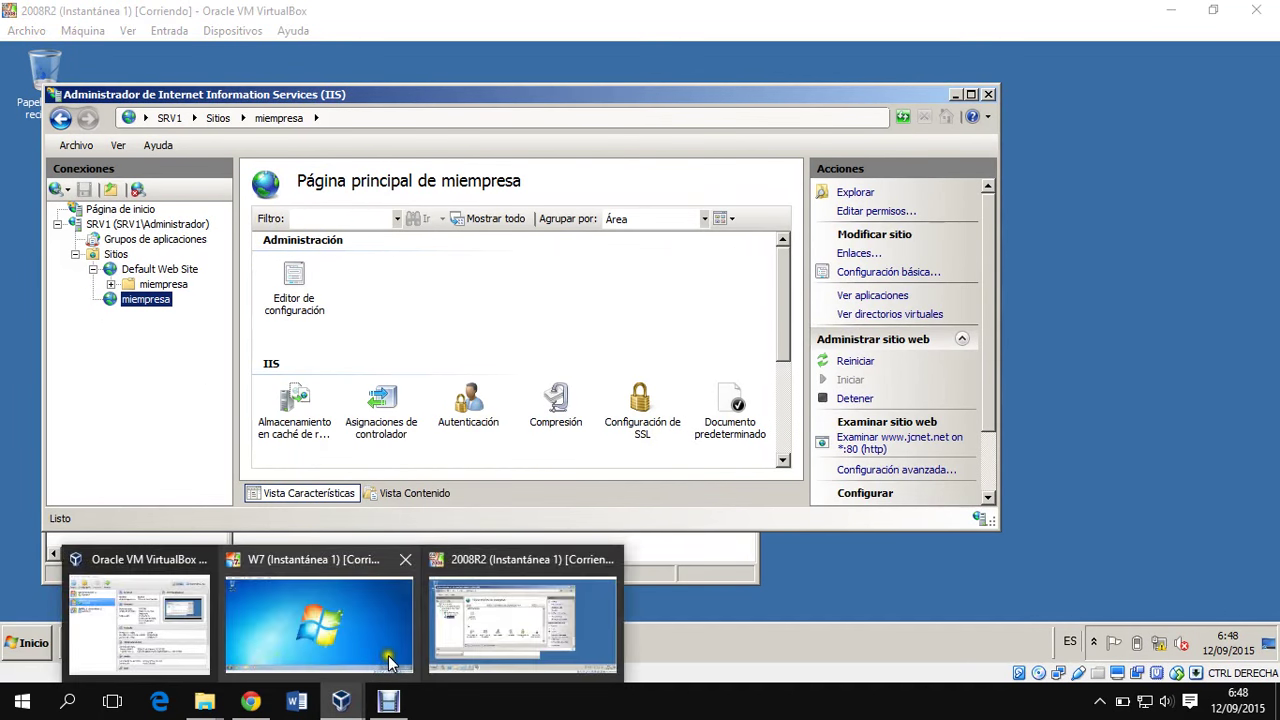
left_click(381, 660)
left_click(108, 650)
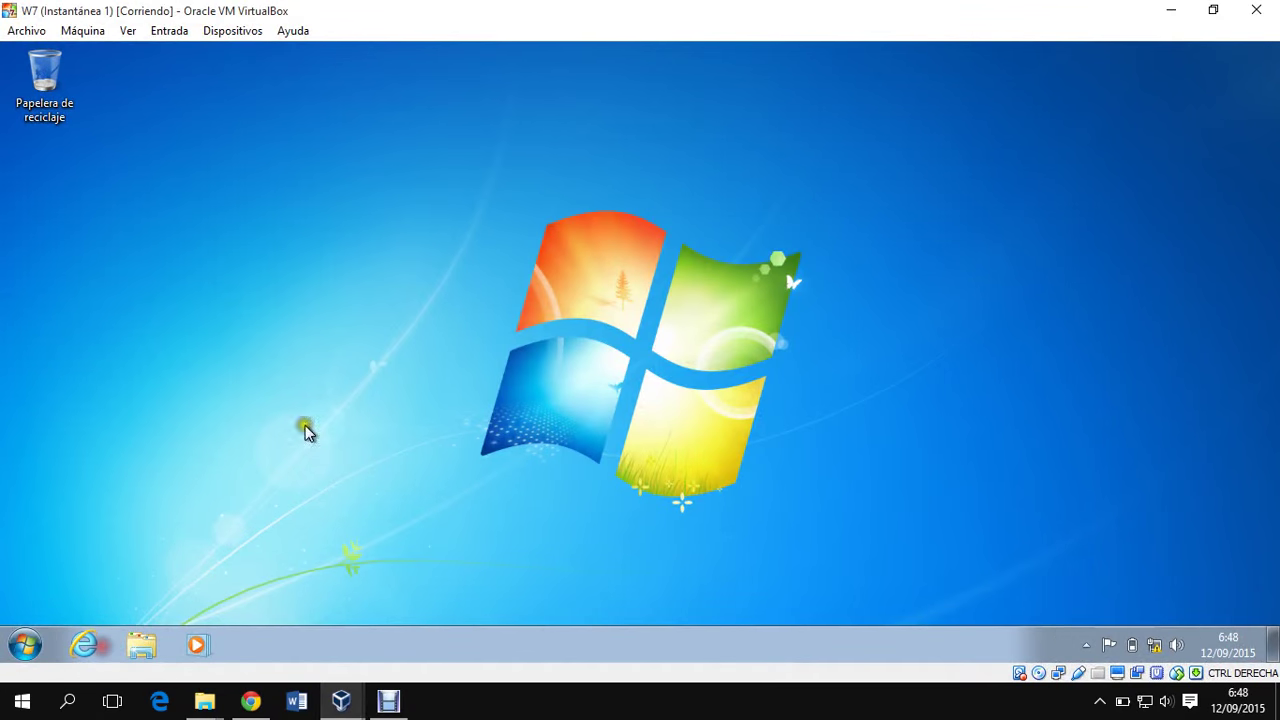
left_click(777, 62)
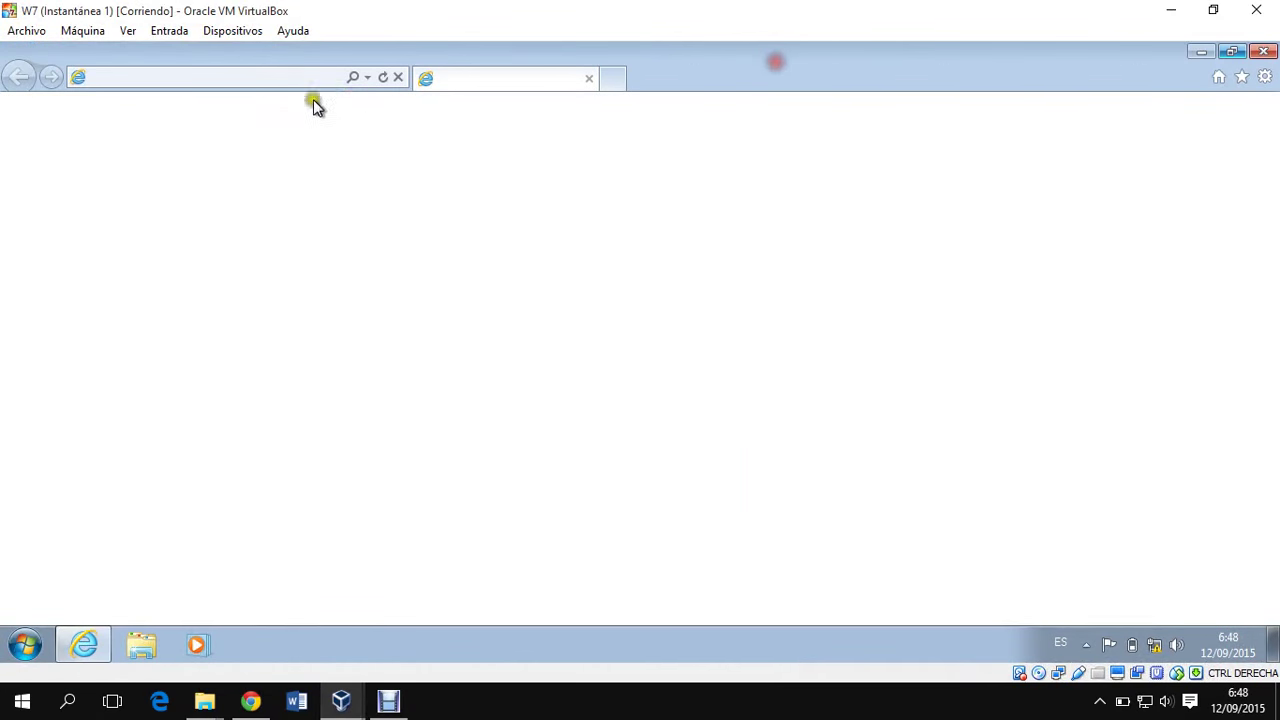
left_click(399, 78)
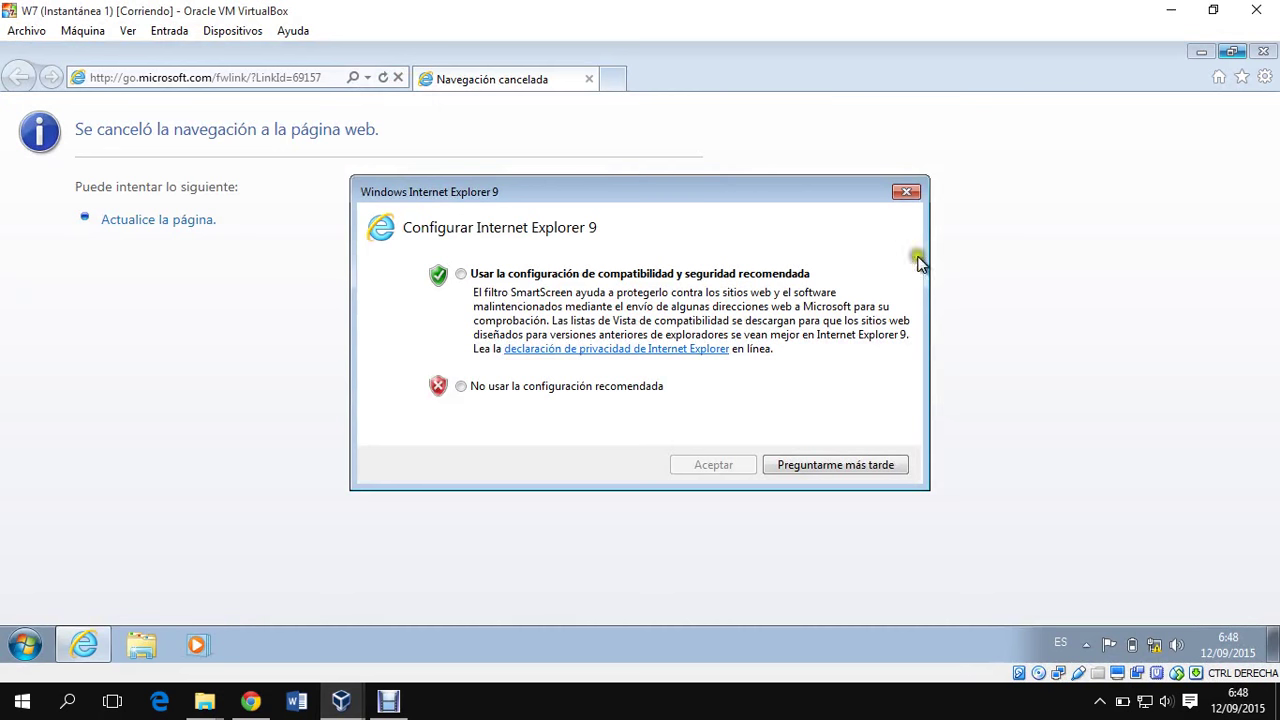
left_click(906, 191)
Browse to jcnet.net in Internet Explorer.
left_click(201, 78)
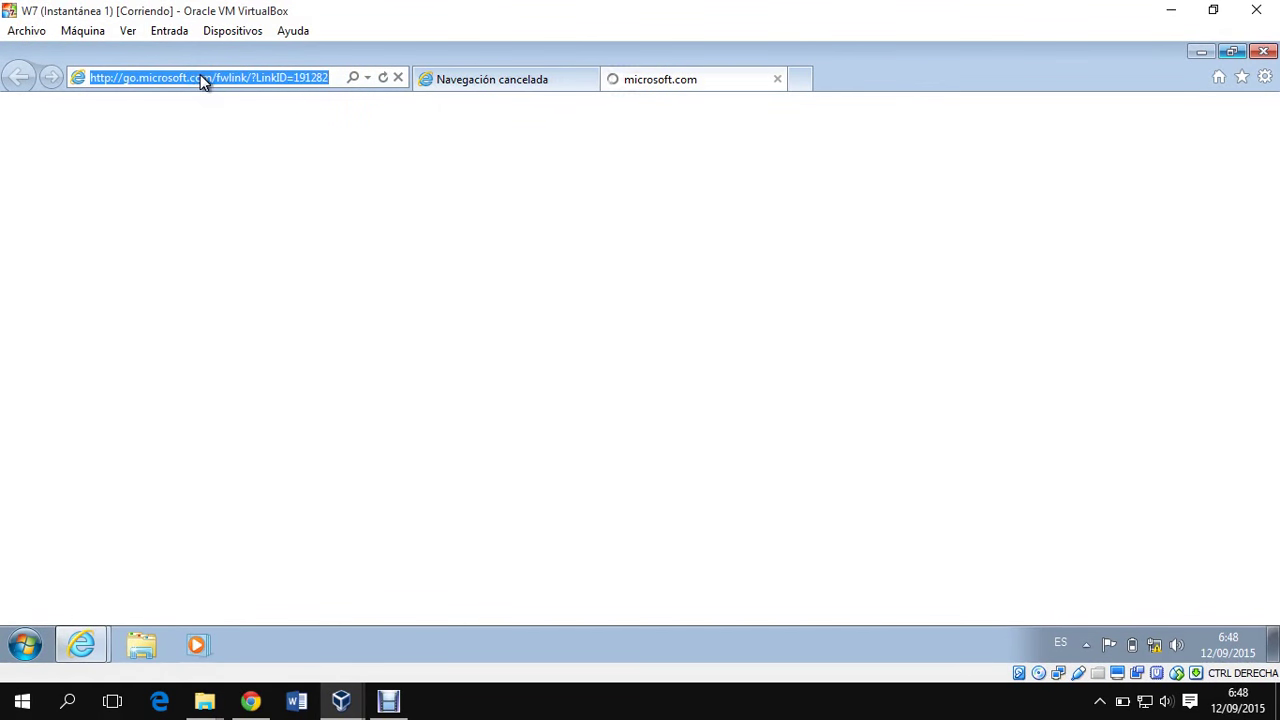
type("m")
type("ic")
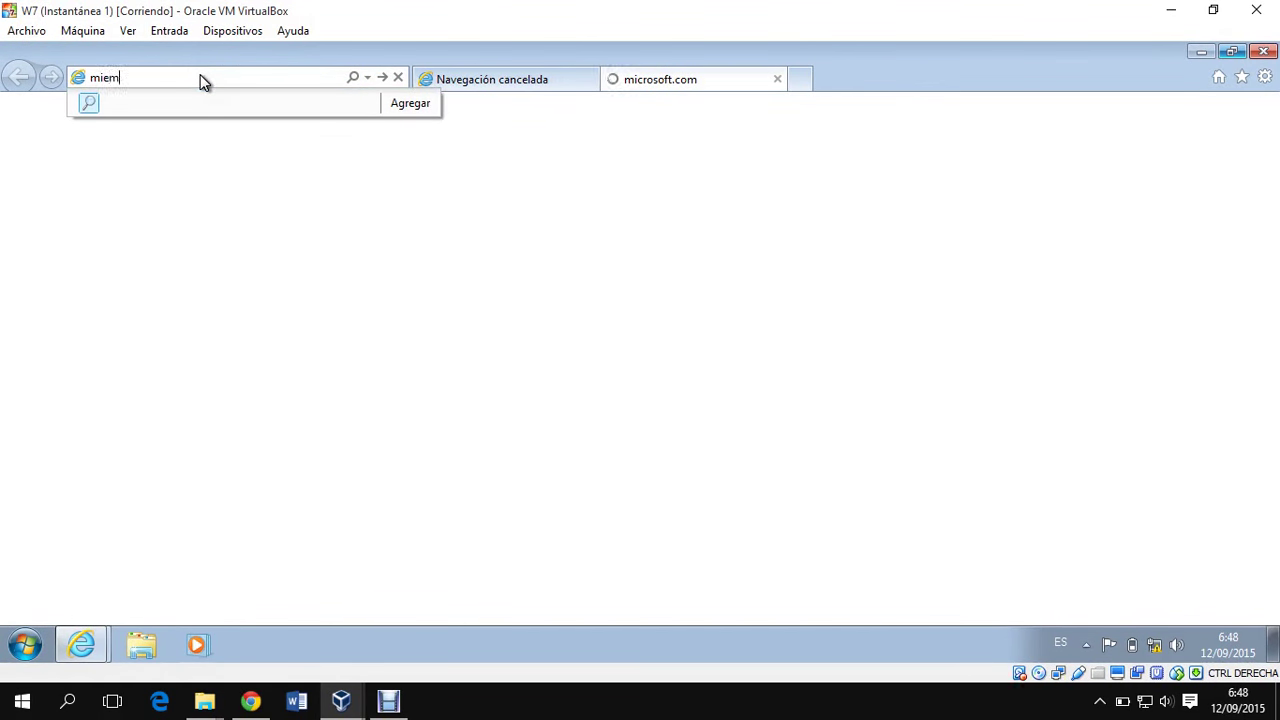
key("BackSpace")
key("BackSpace")
key("BackSpace")
type("jcnet.net/")
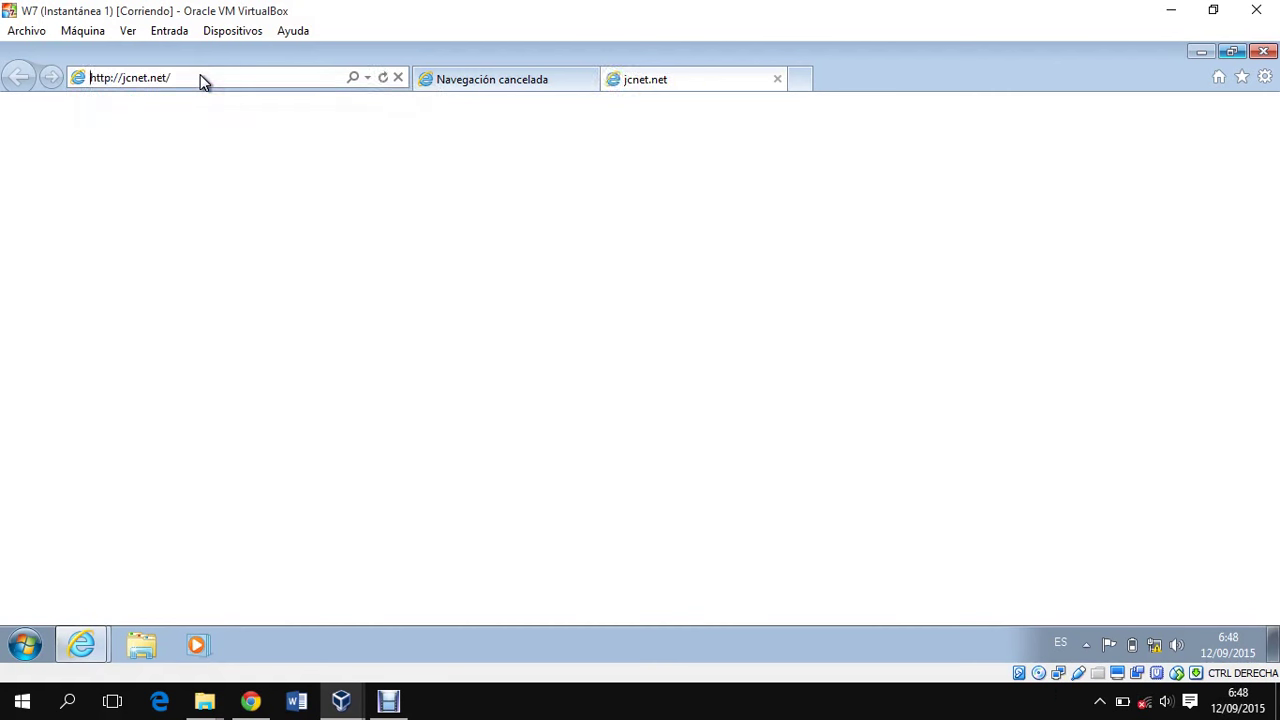
key("Return")
left_click(199, 86)
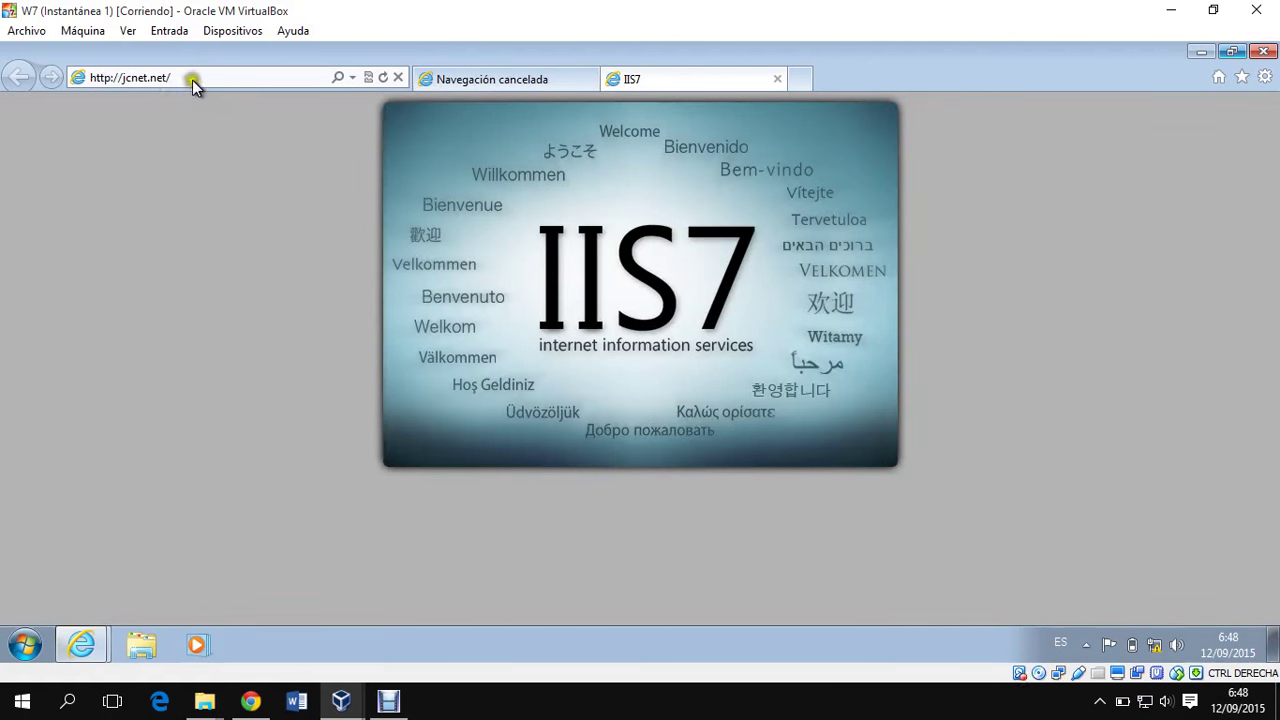
left_click(125, 76)
left_click(125, 76)
type("www.")
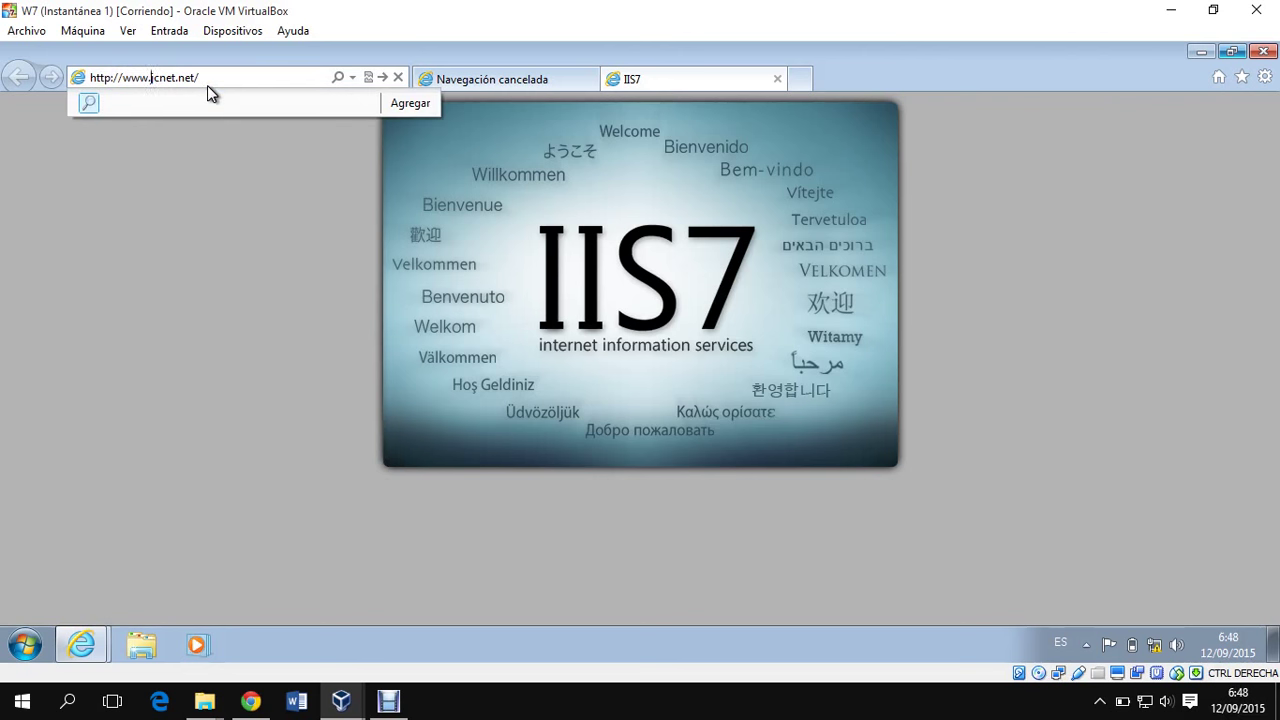
key("Return")
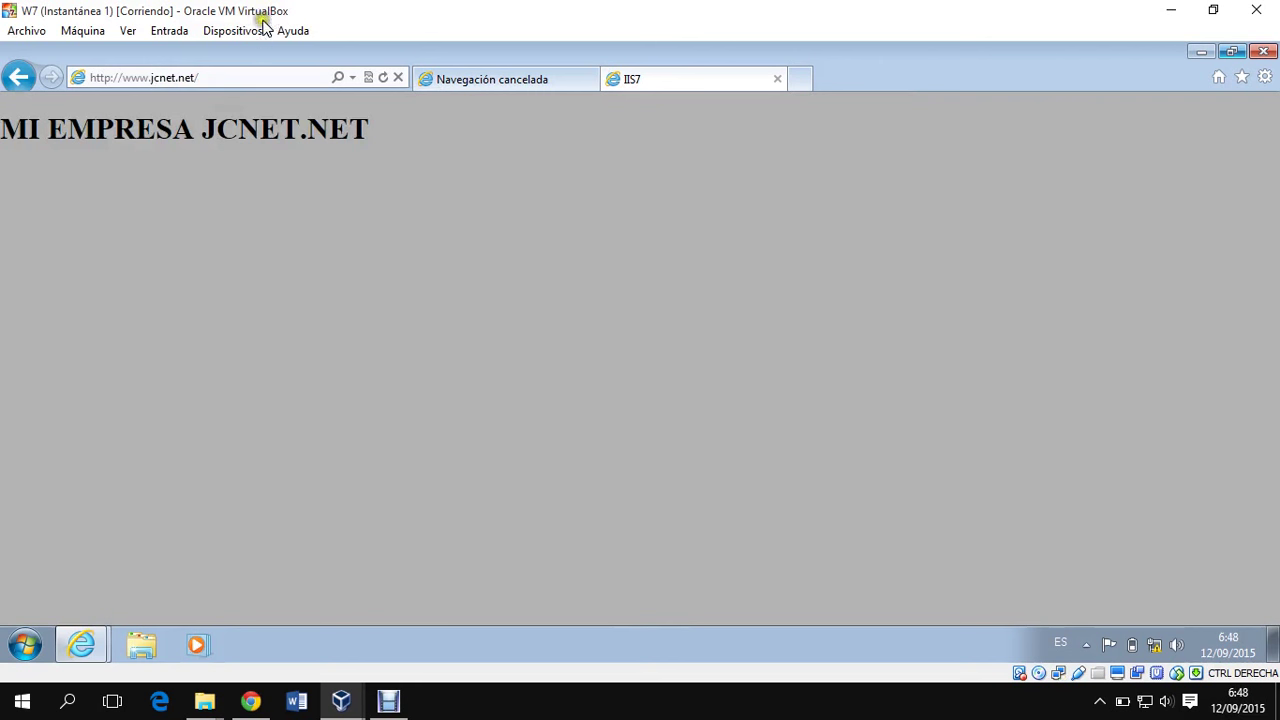
left_click(328, 178)
left_click(102, 77)
left_click(102, 77)
type("s")
key("Return")
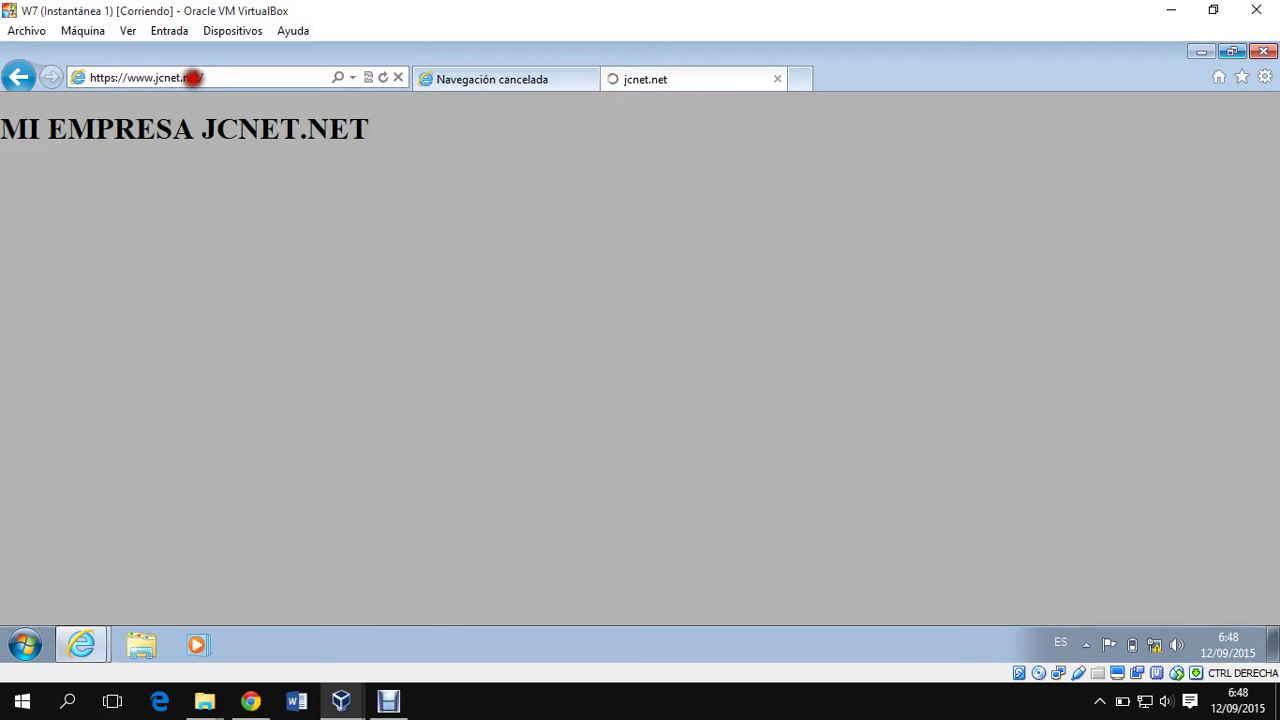
right_click(191, 77)
left_click_drag(204, 77, 49, 77)
double_click(180, 77)
key("ctrl+c")
left_click(180, 77)
left_click(231, 82)
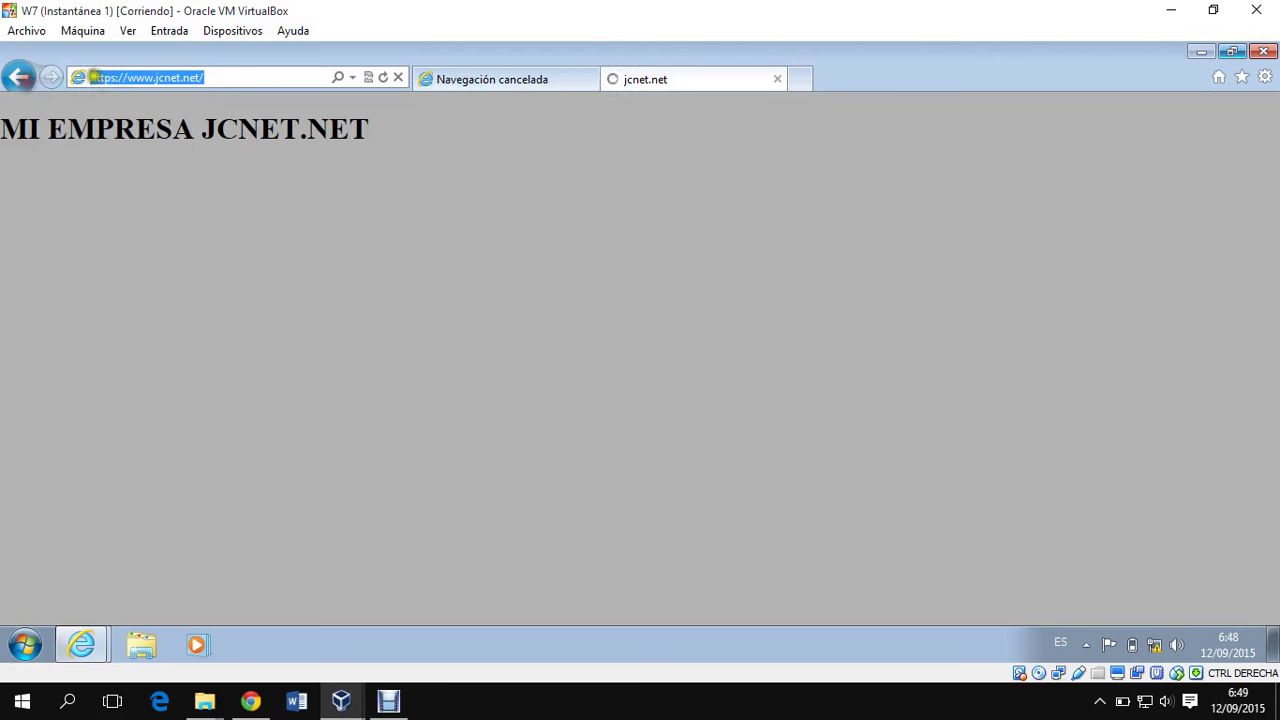
right_click(92, 77)
left_click(160, 136)
left_click(798, 79)
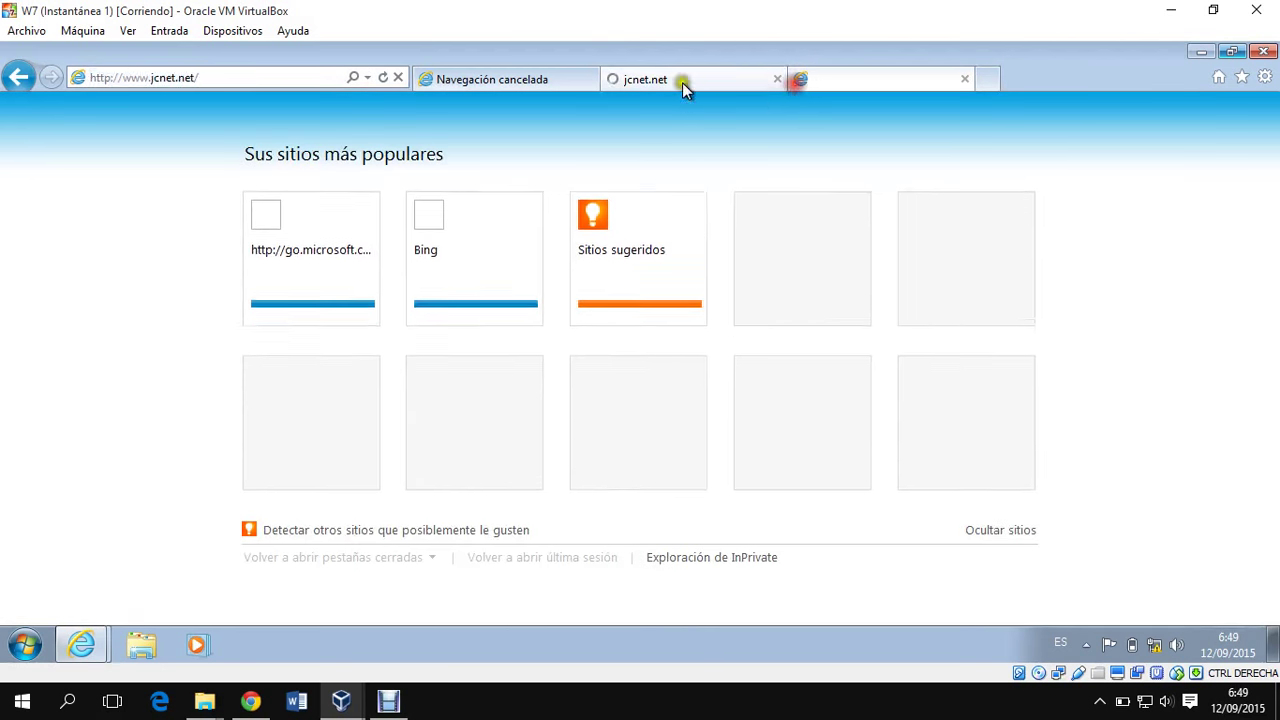
key("ctrl+v")
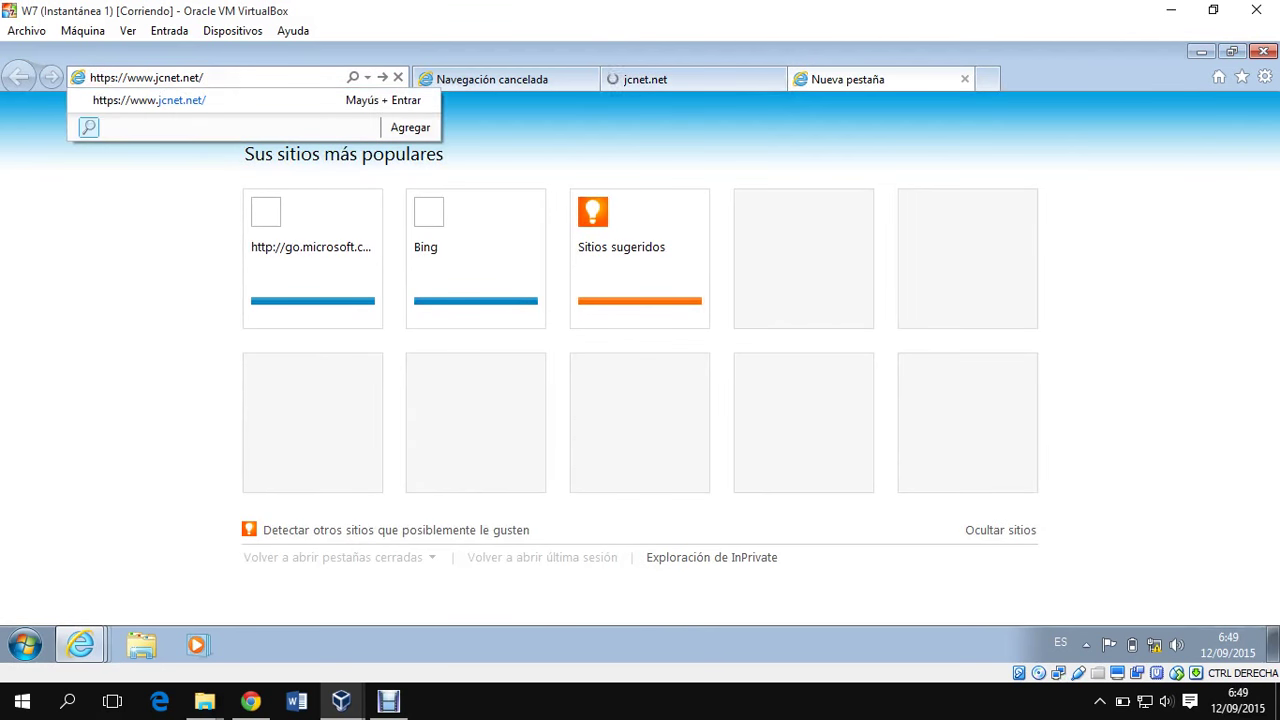
key("Return")
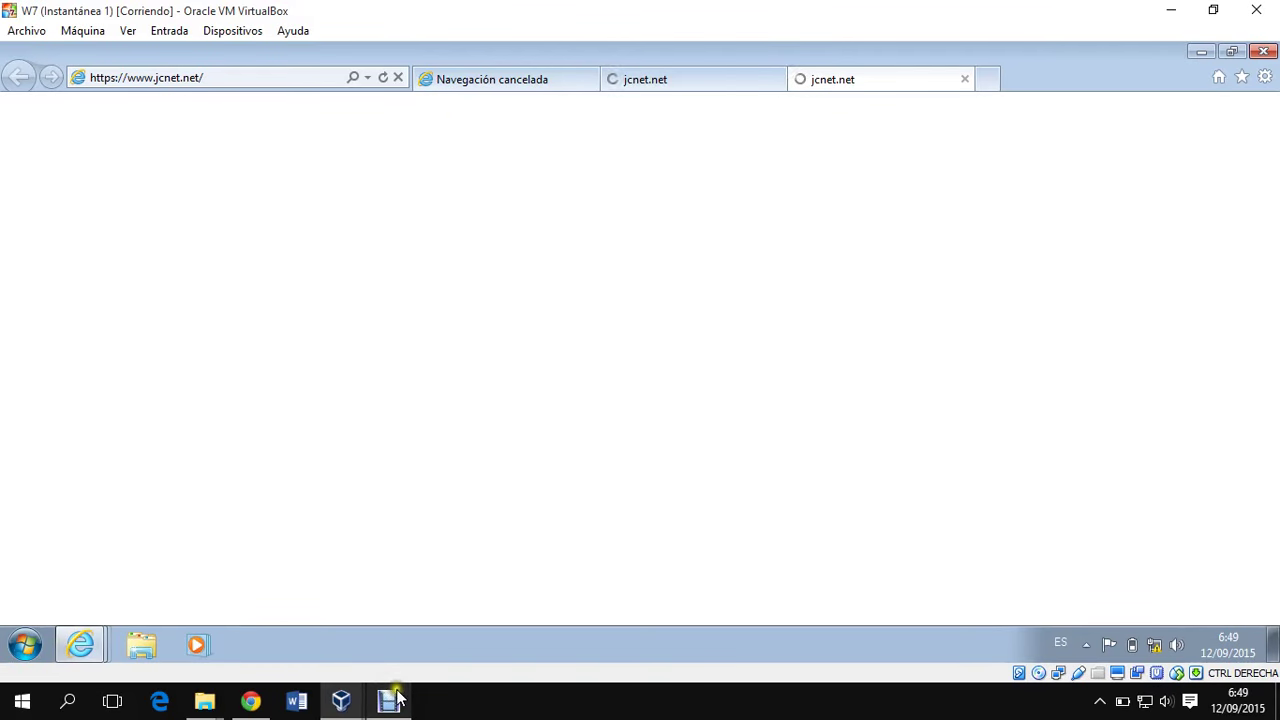
Switch to the 2008R2 virtual machine, examine the IIS features of miempresa and Default Web Site, and maximize the IIS manager.
mouse_move(341, 695)
left_click(430, 638)
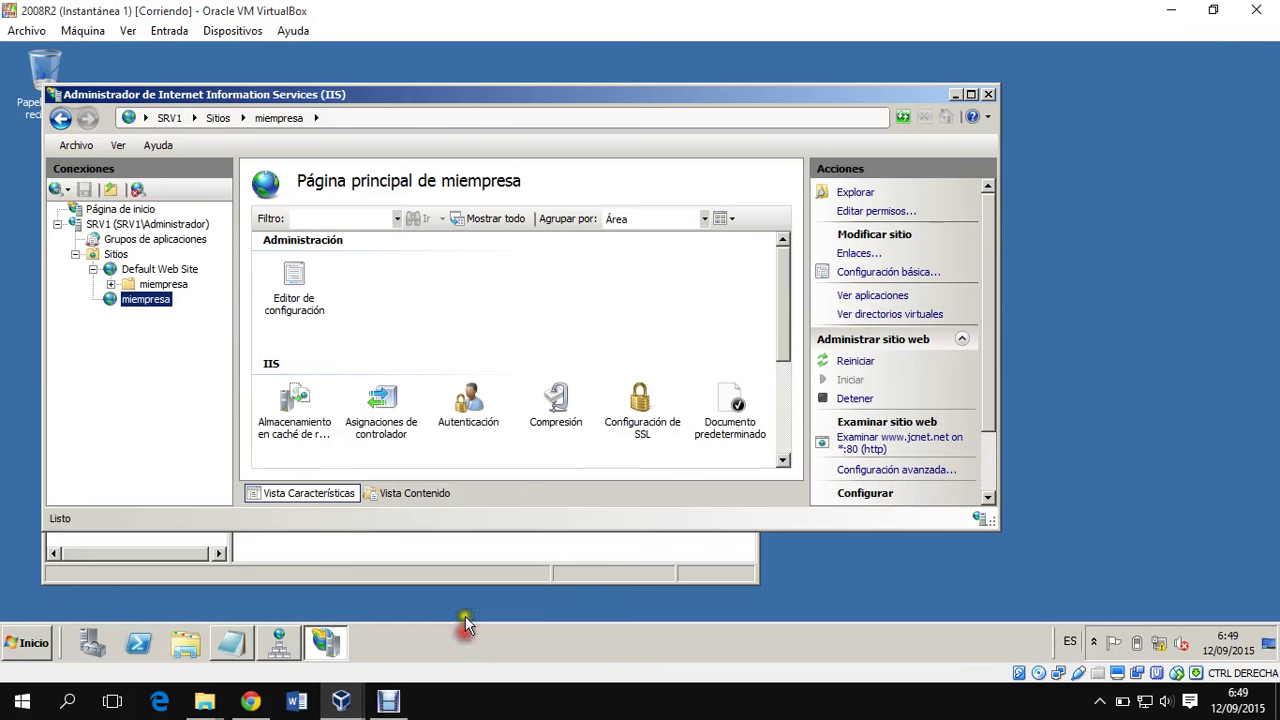
left_click_drag(784, 283, 790, 344)
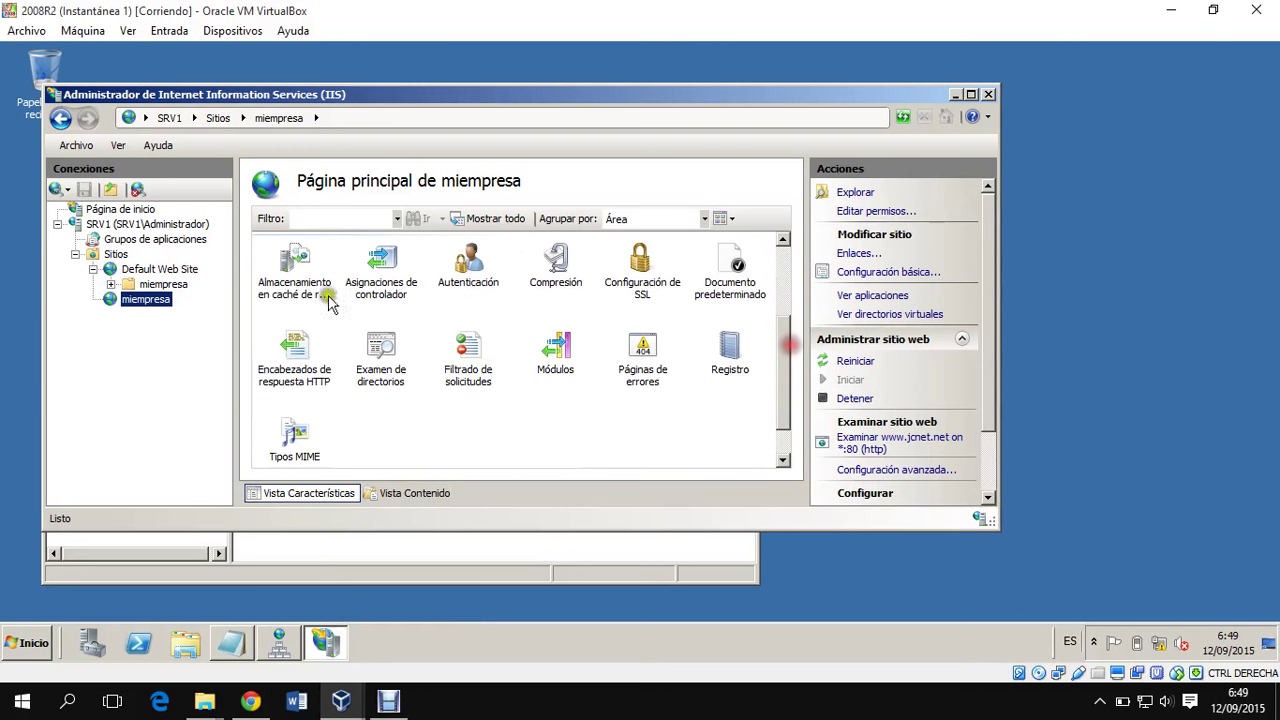
left_click(130, 269)
scroll(475, 335, "down", 2)
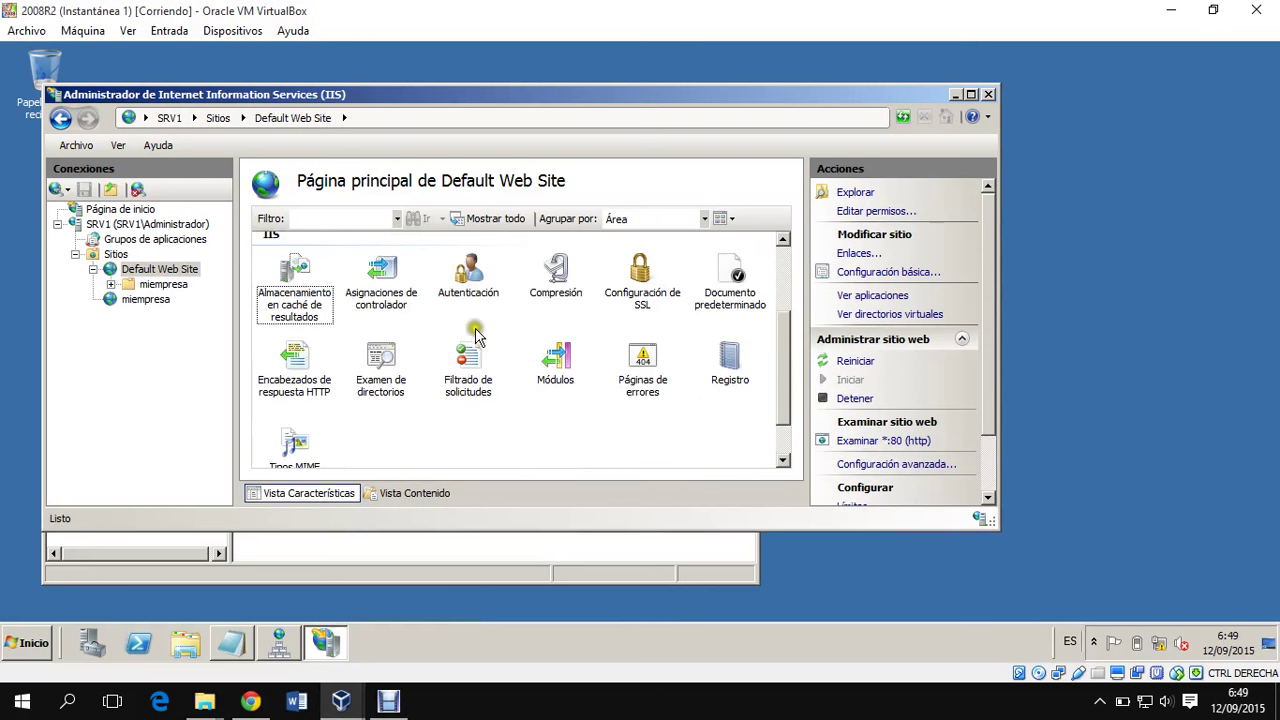
scroll(475, 335, "down", 1)
scroll(500, 385, "up", 2)
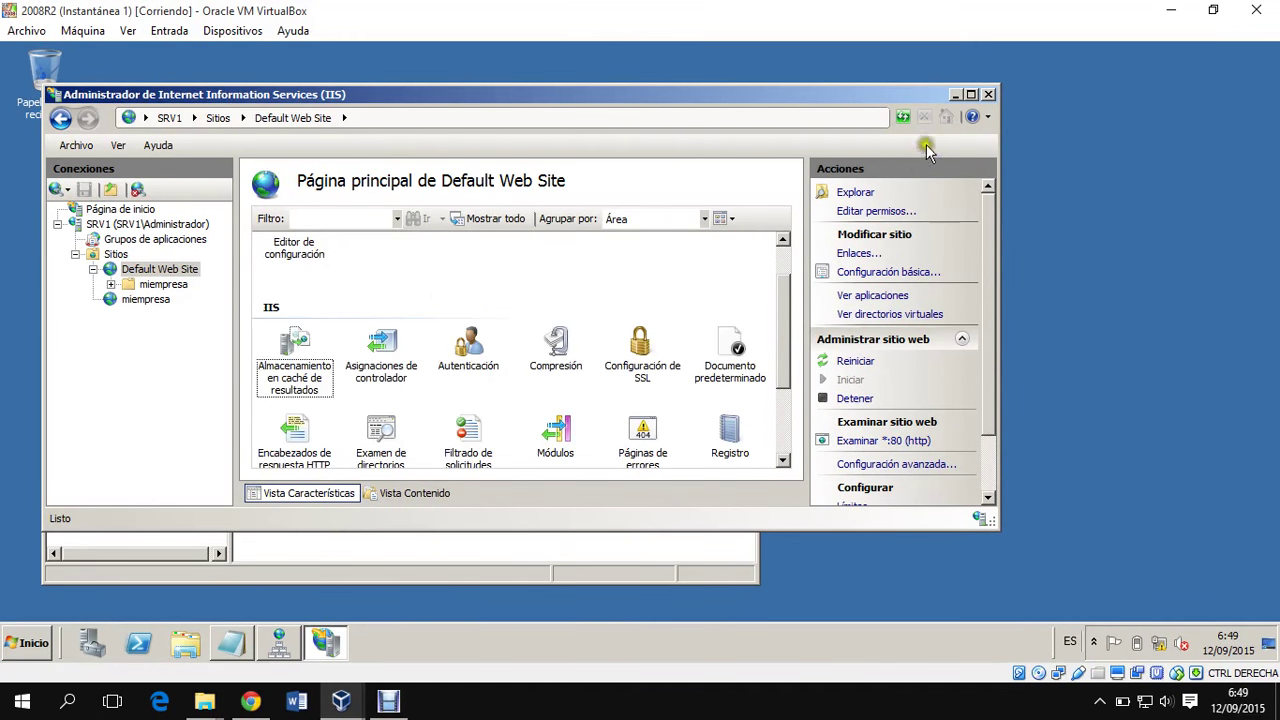
left_click(970, 94)
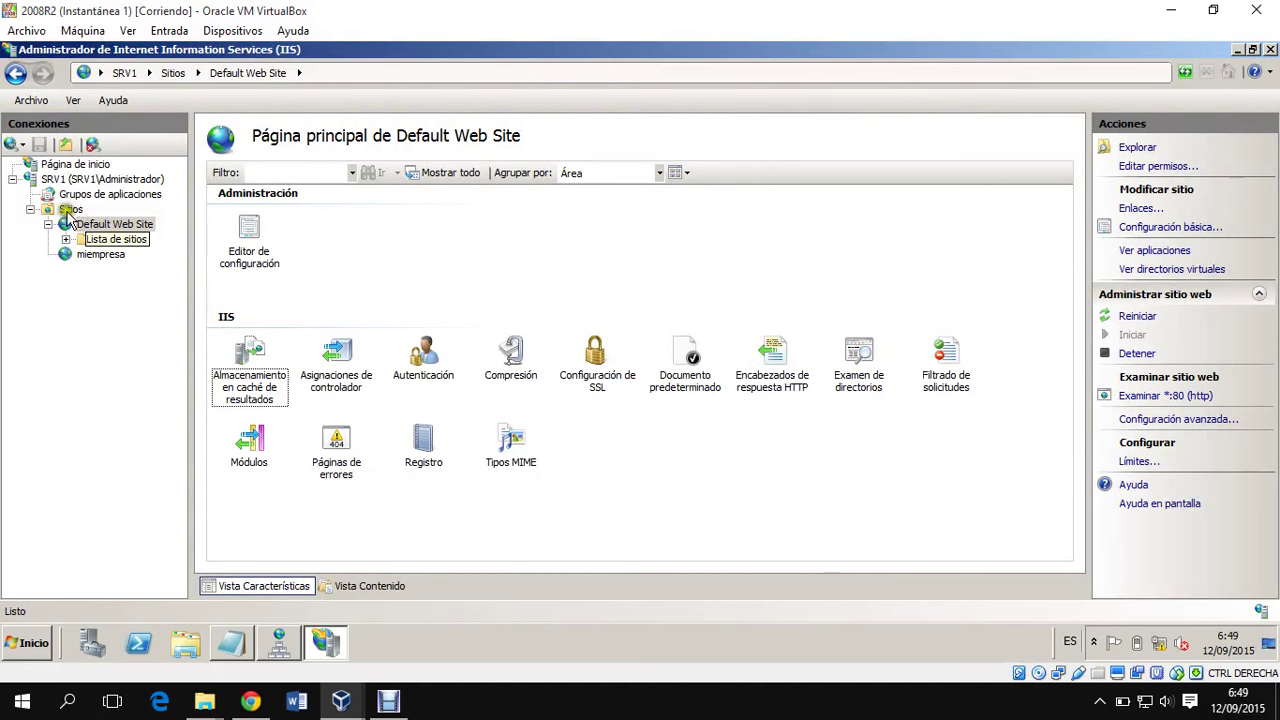
Examine the IIS features offered for the SRV1 server, the Sitios list, Default Web Site and the start page.
left_click(95, 179)
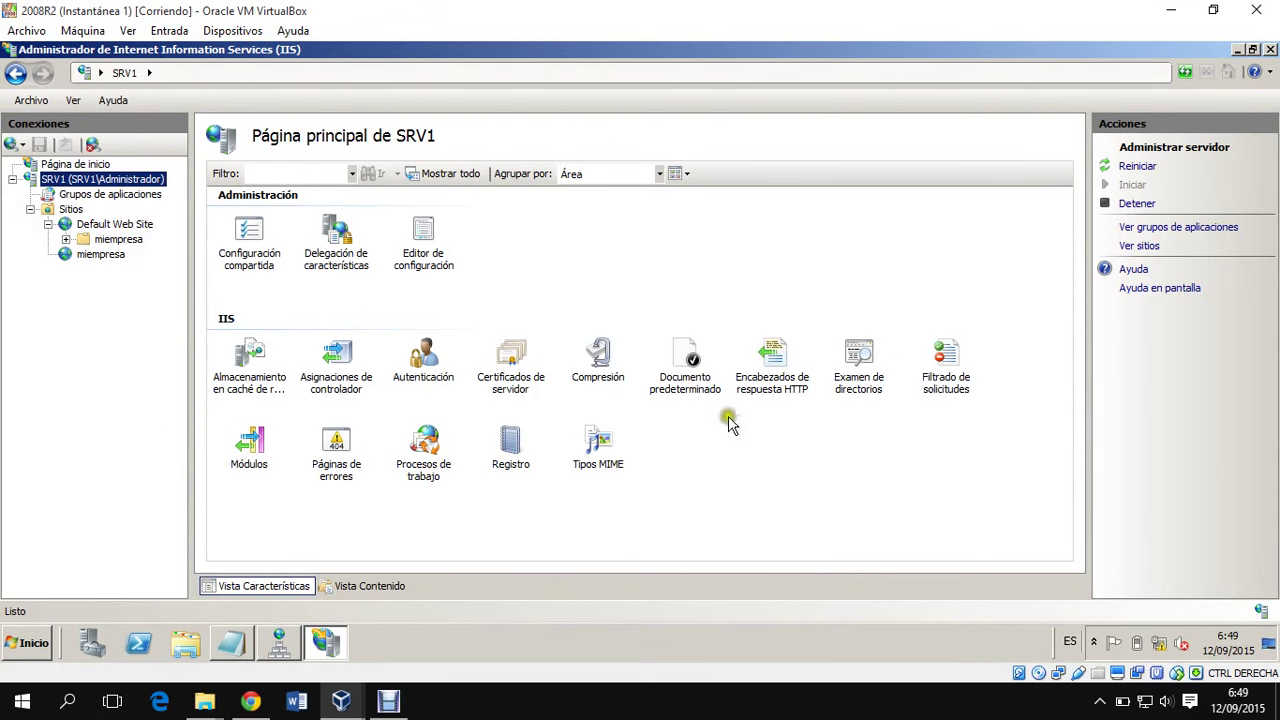
left_click(67, 196)
left_click(68, 209)
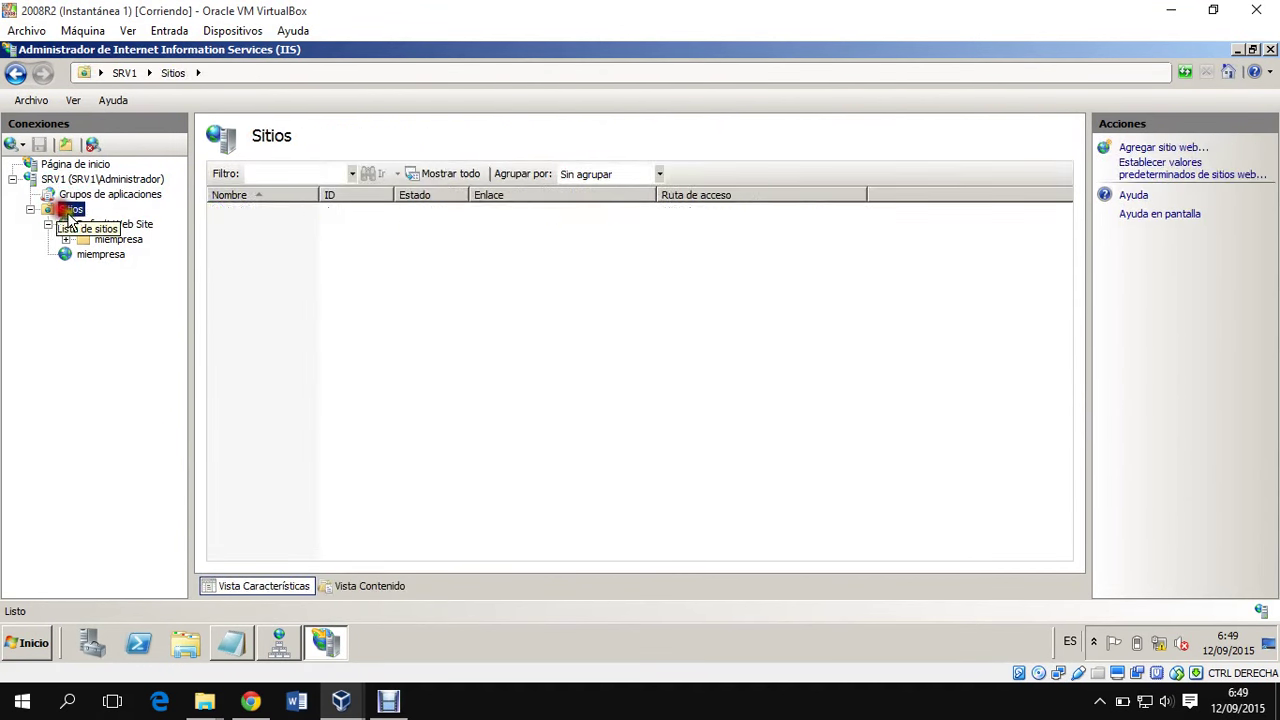
left_click(110, 224)
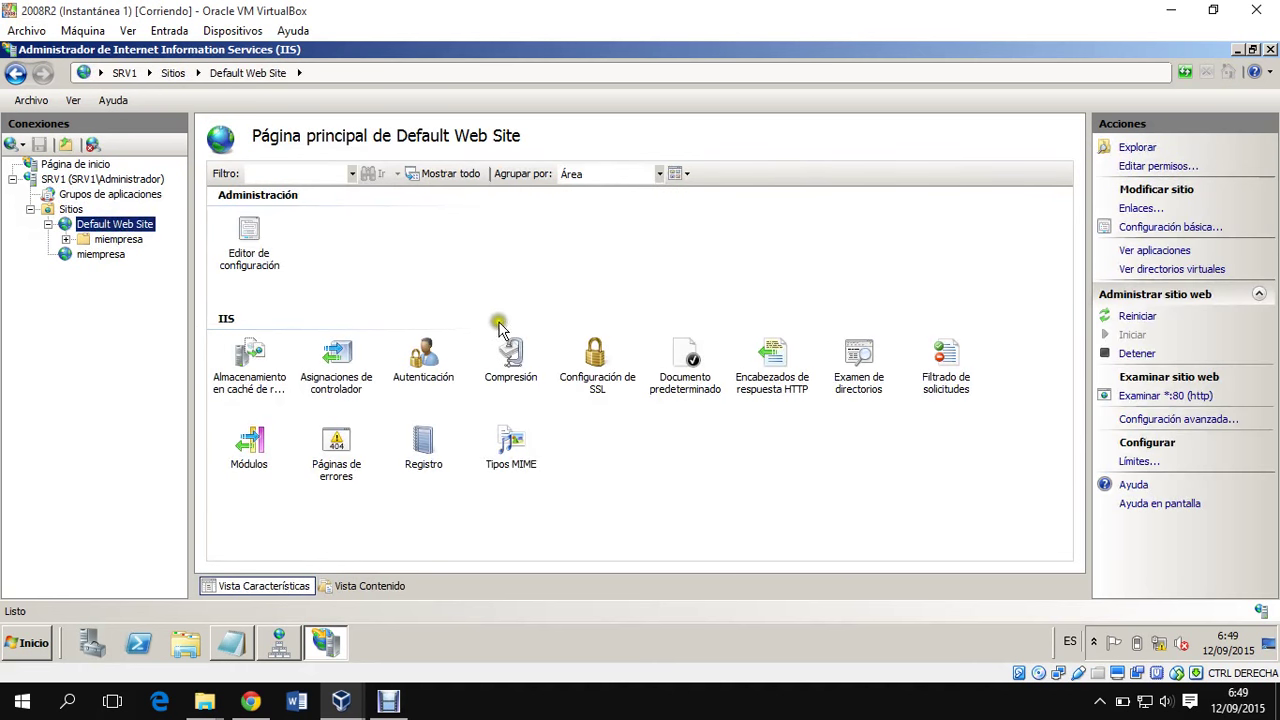
left_click(578, 256)
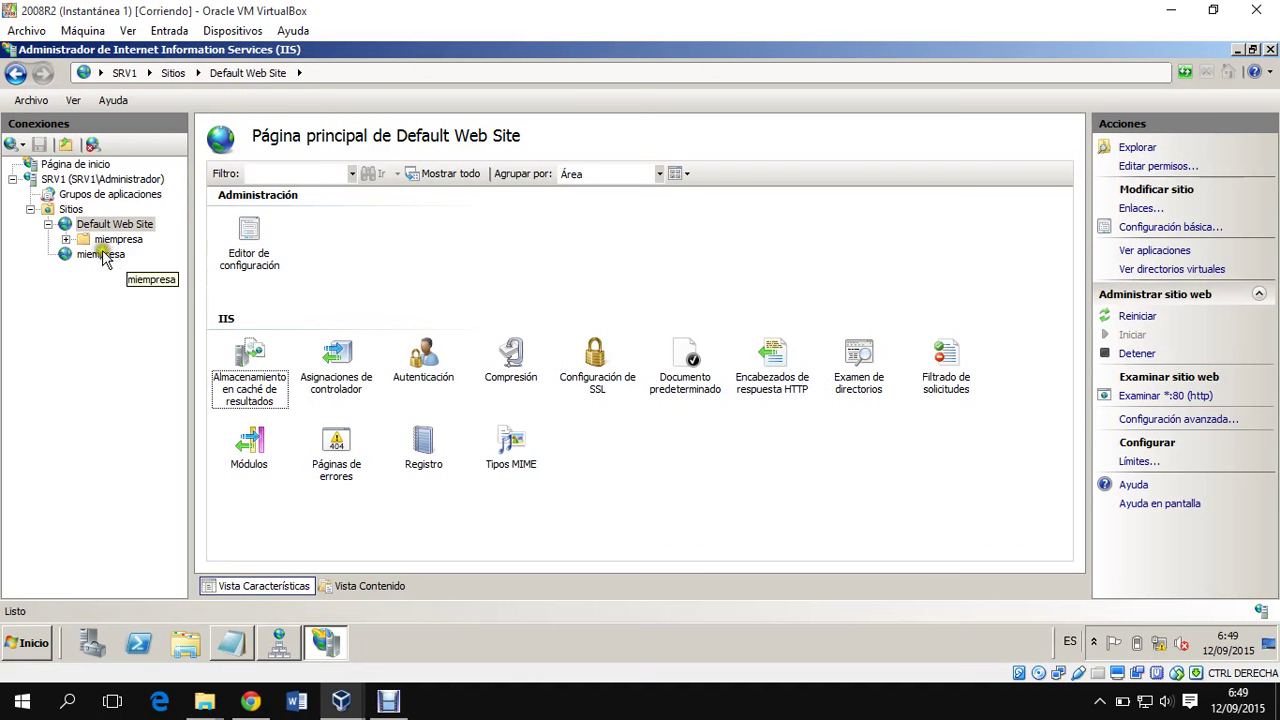
left_click(78, 182)
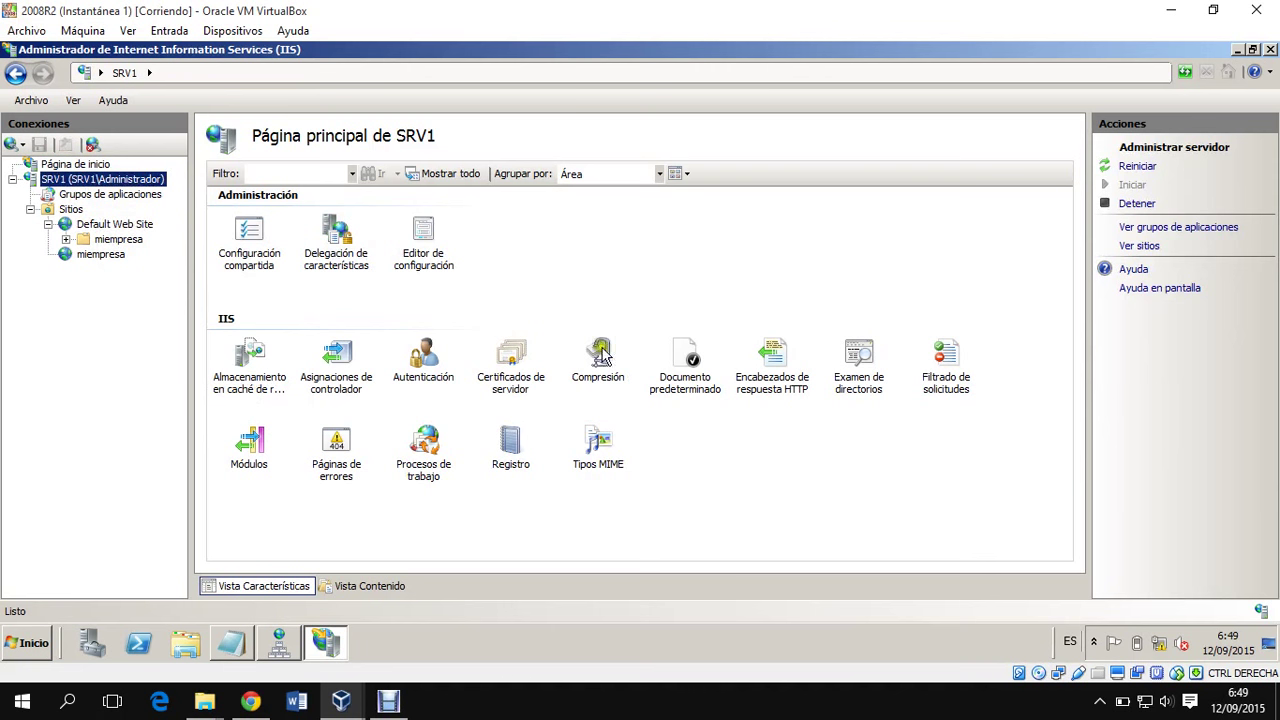
left_click(545, 258)
right_click(562, 265)
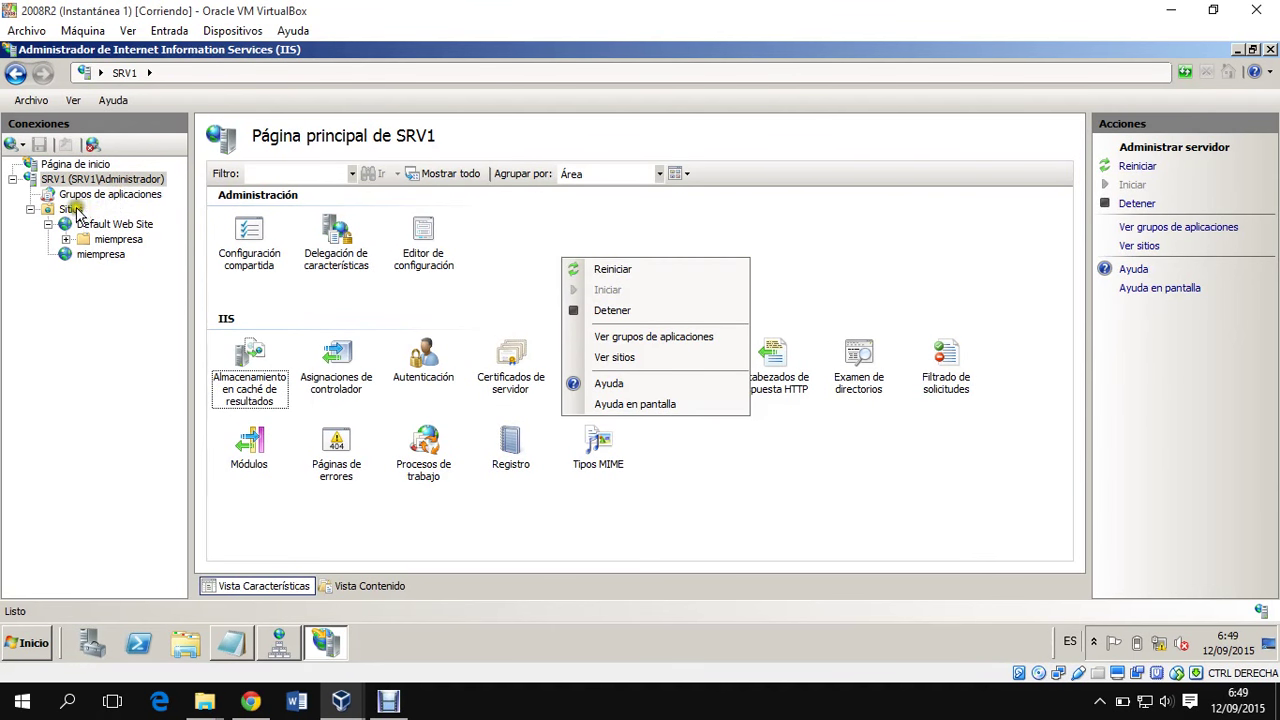
left_click(102, 226)
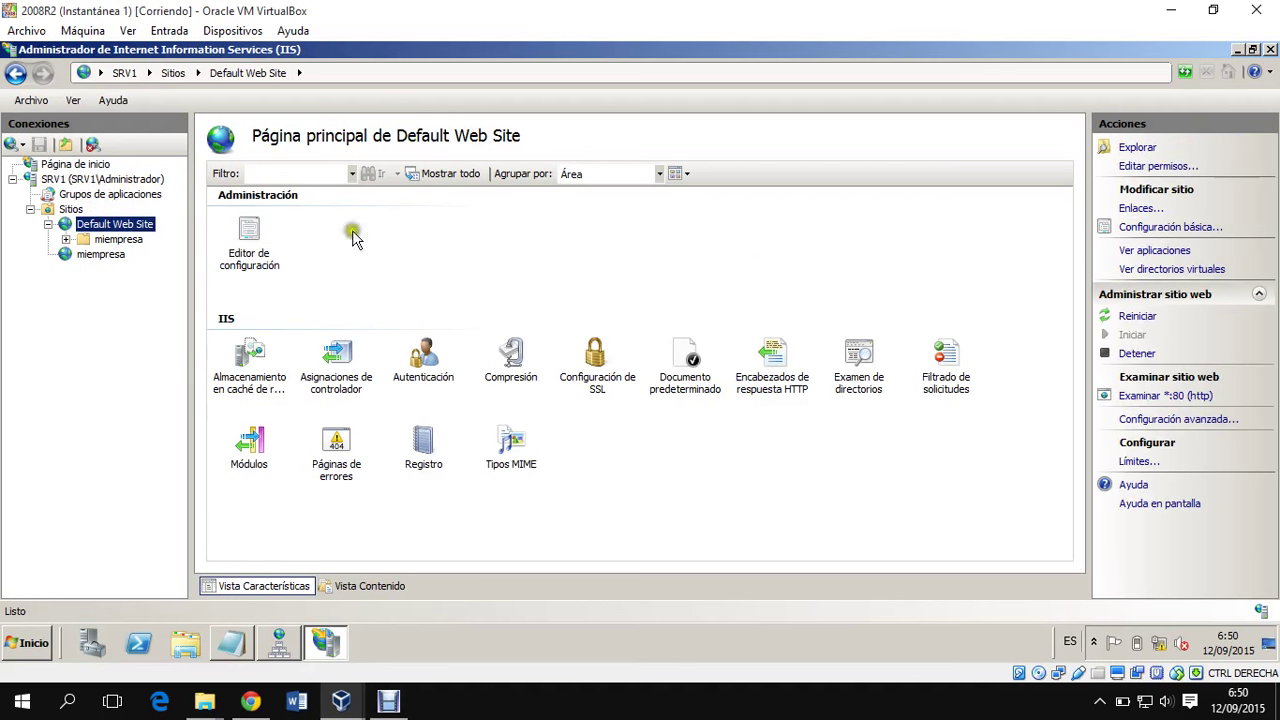
left_click(75, 165)
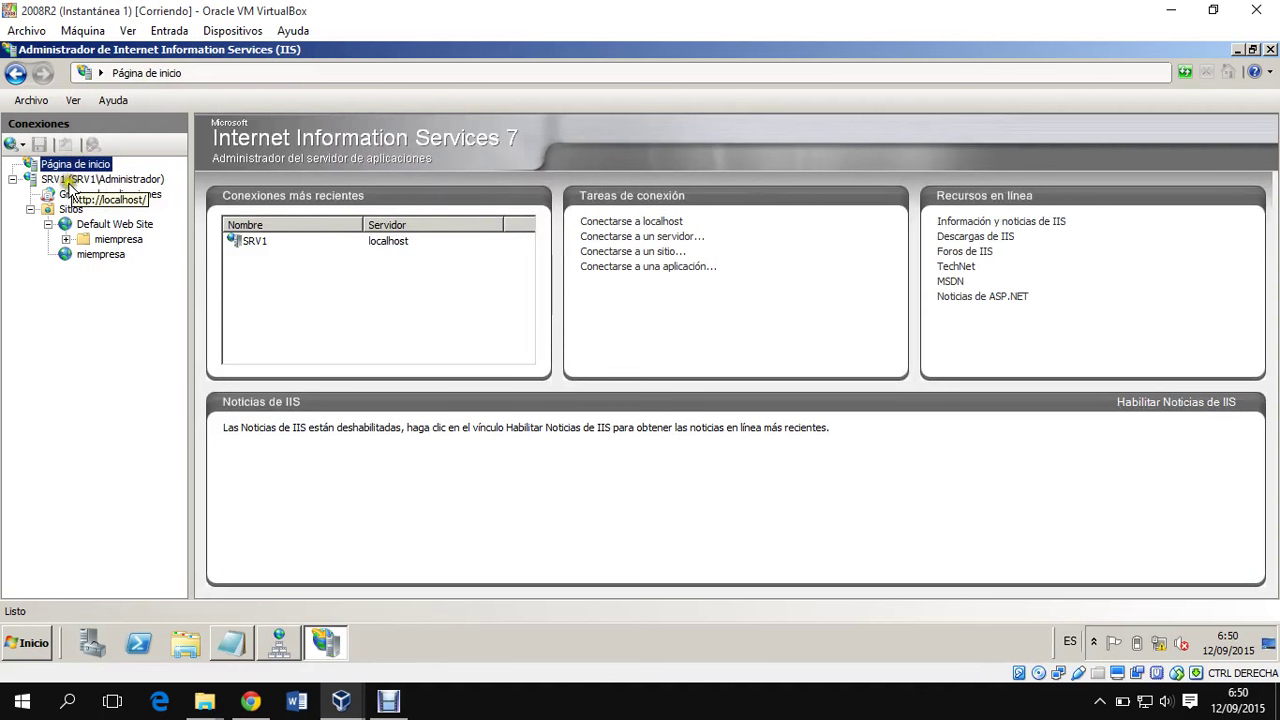
left_click(70, 180)
left_click(713, 301)
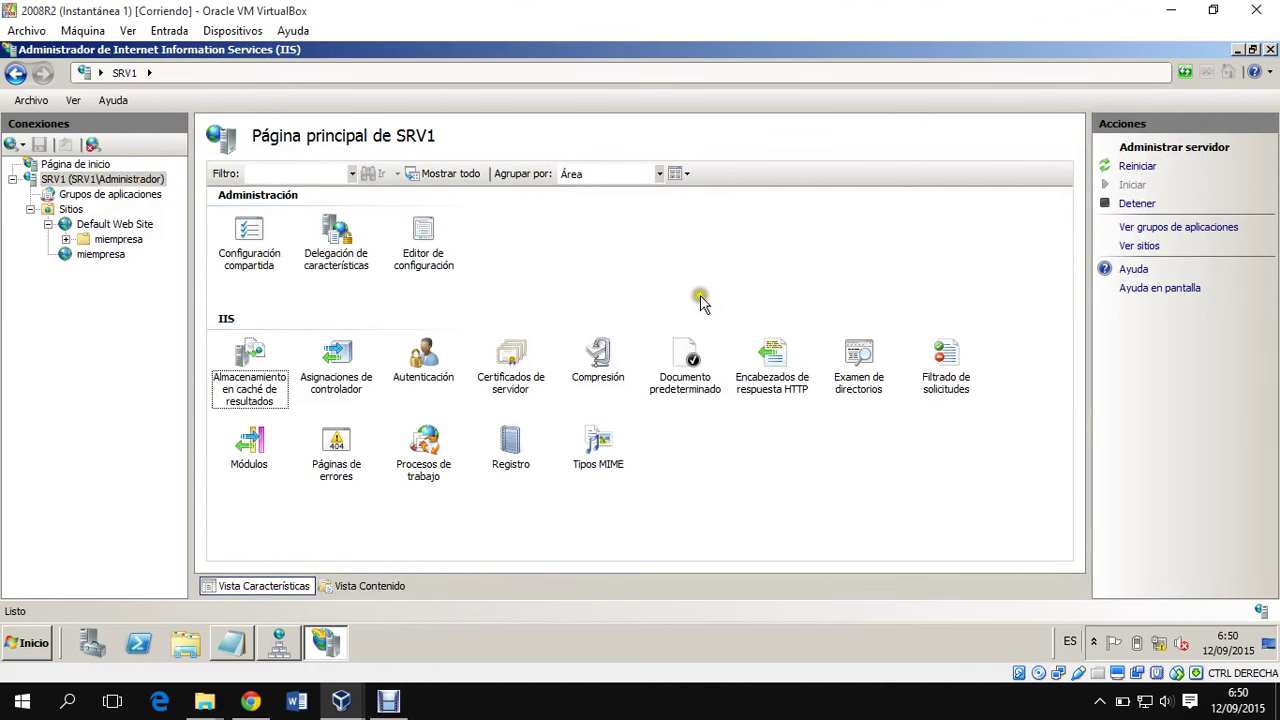
View the Entidad de certificacion console with the SRV1-CA authority and close it again.
left_click(28, 642)
mouse_move(385, 479)
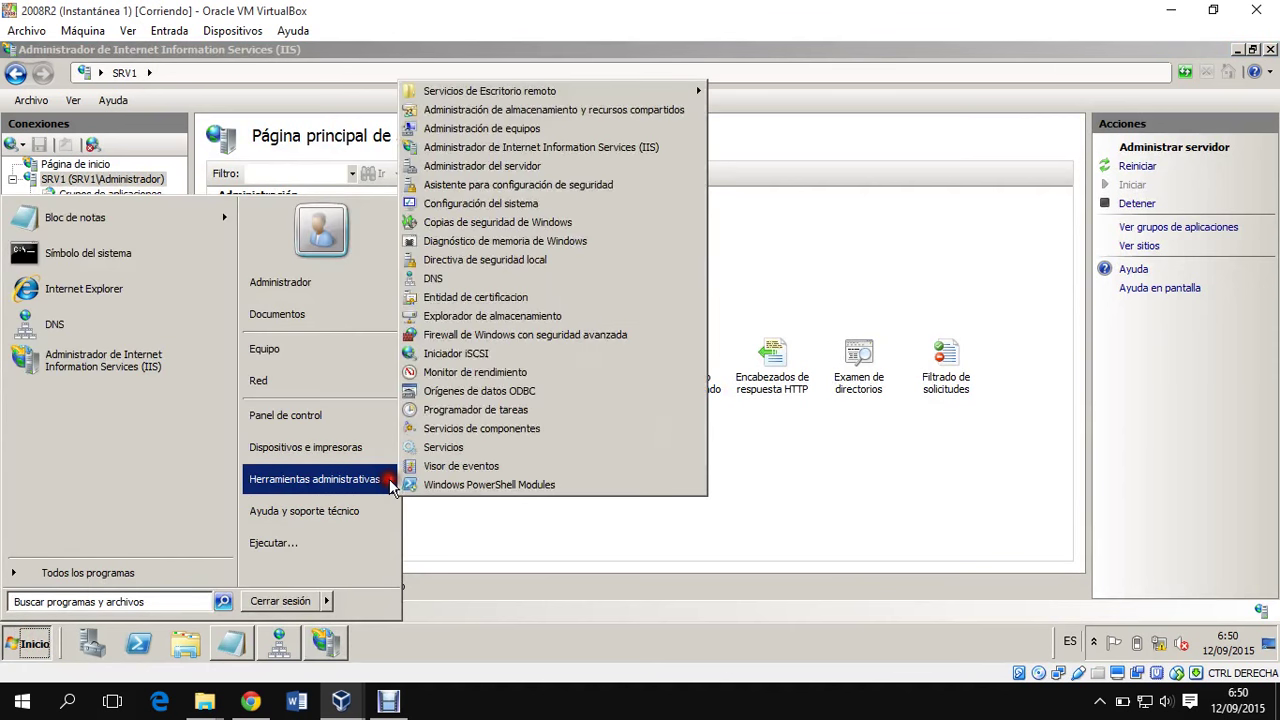
left_click(505, 297)
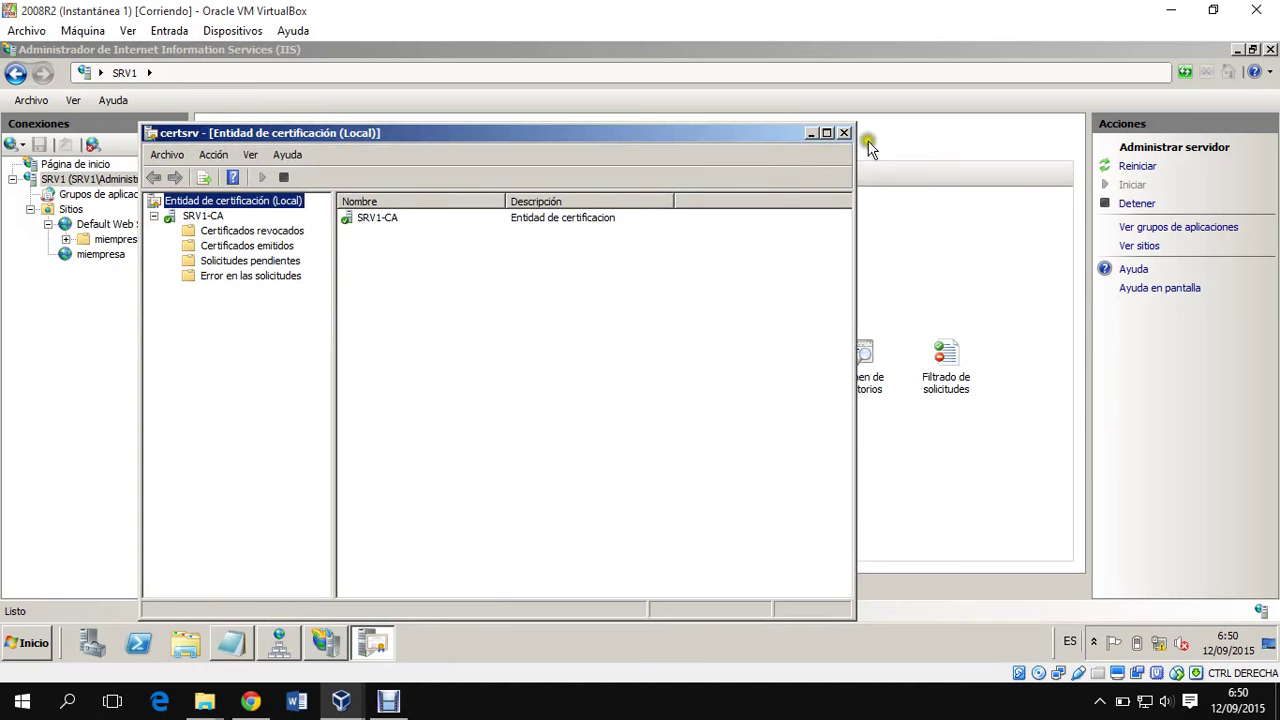
left_click(843, 132)
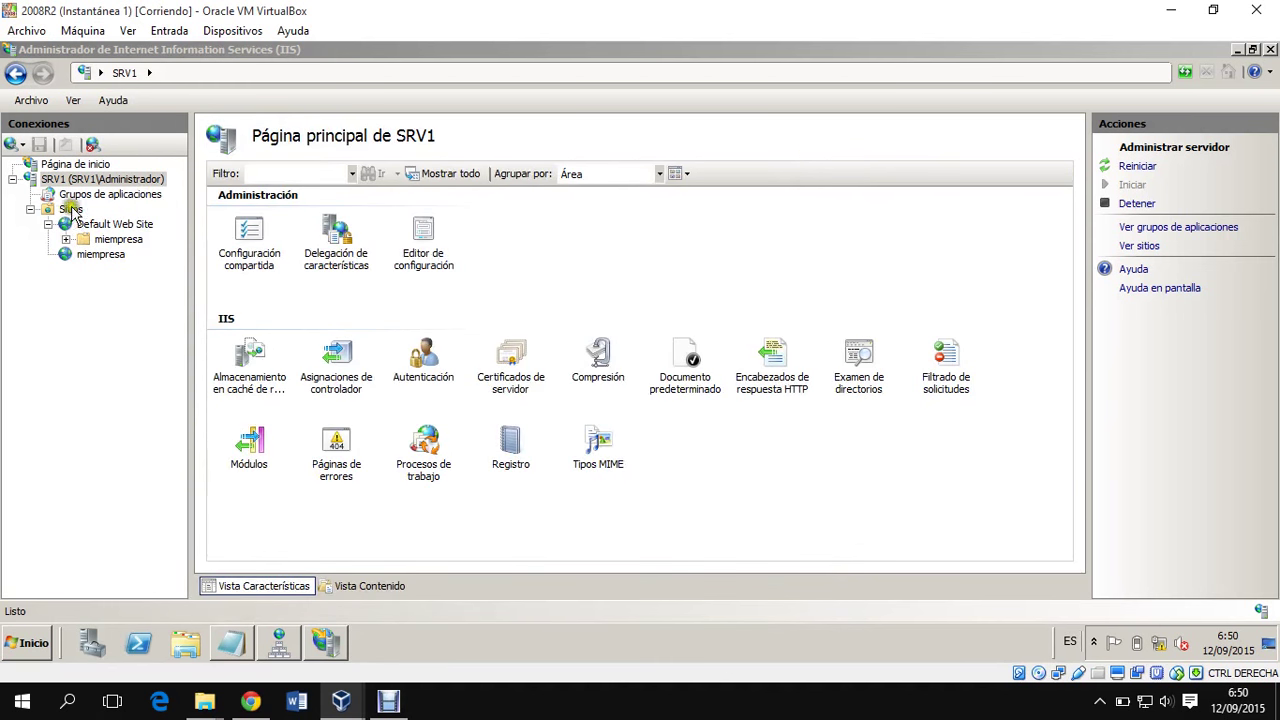
Close the IIS manager, reopen it and maximize its window.
left_click(88, 179)
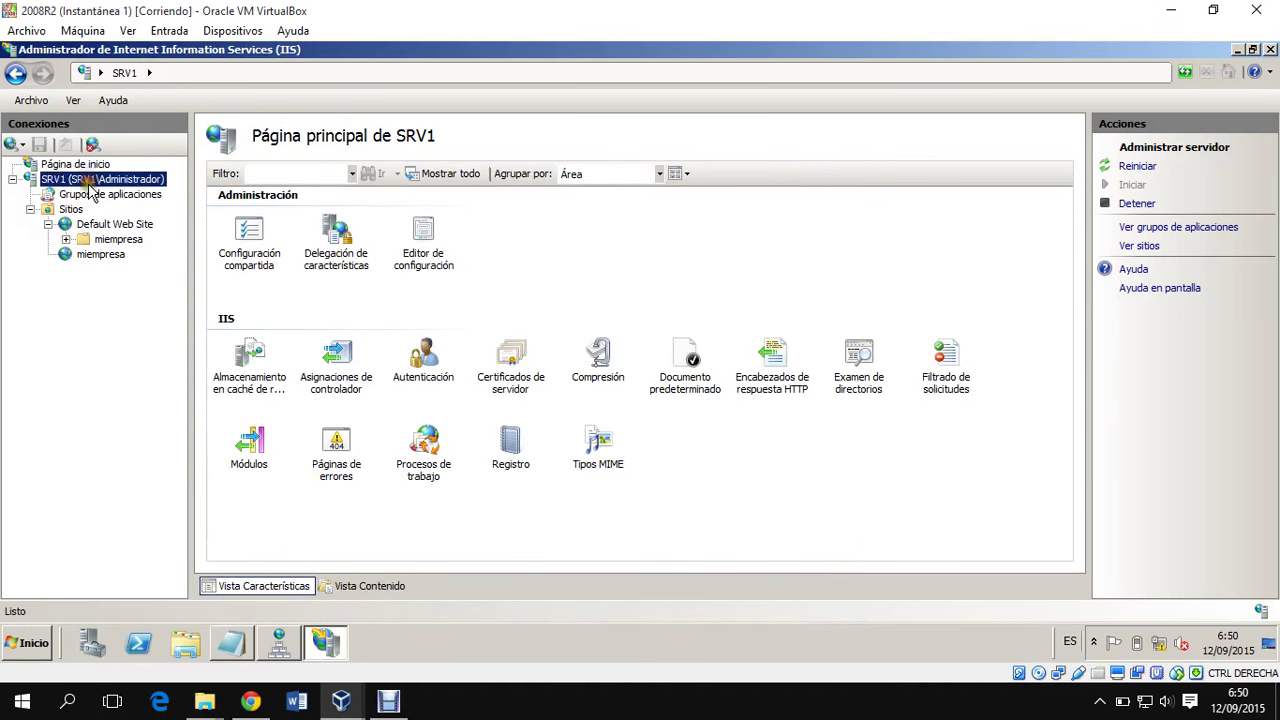
left_click(1270, 50)
left_click(28, 643)
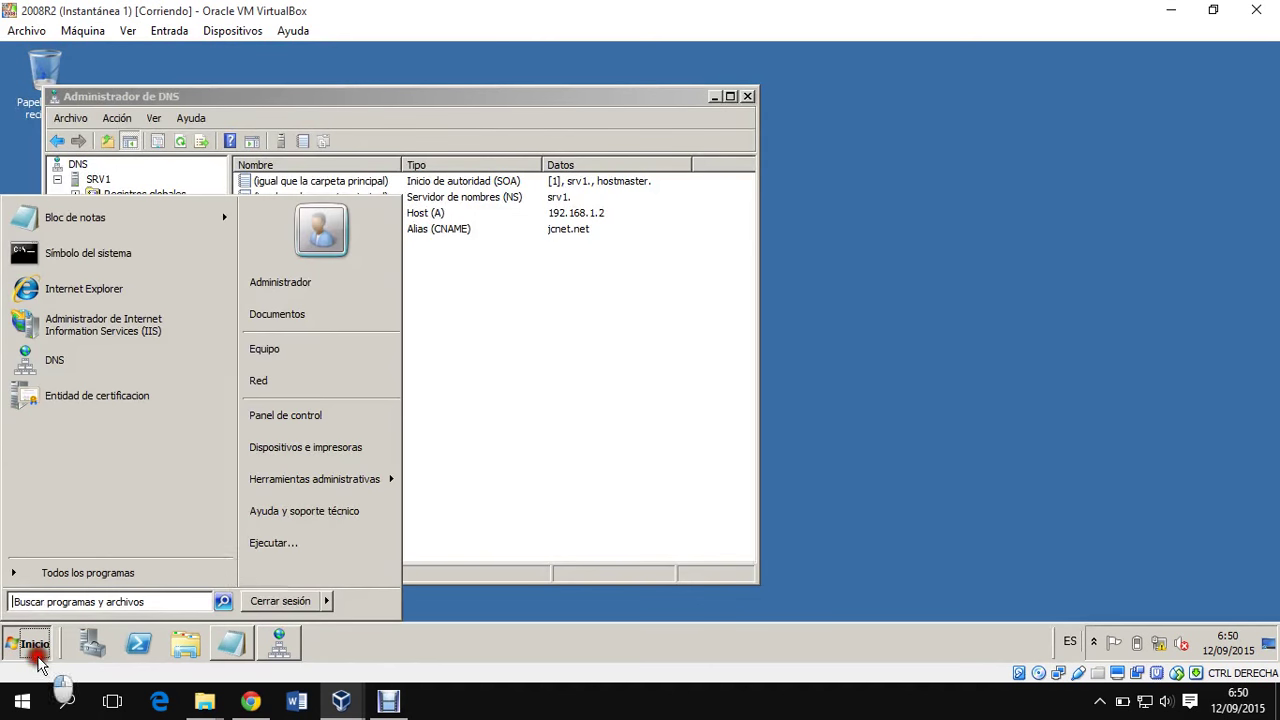
mouse_move(322, 490)
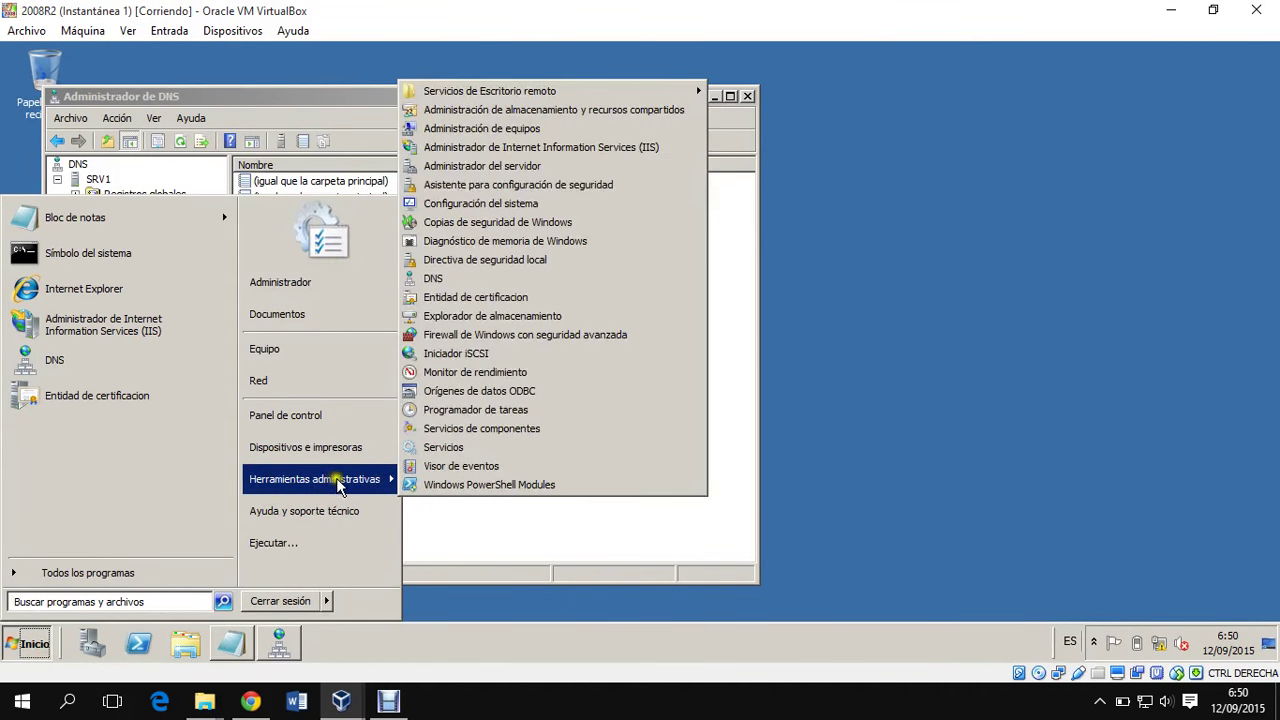
left_click(624, 144)
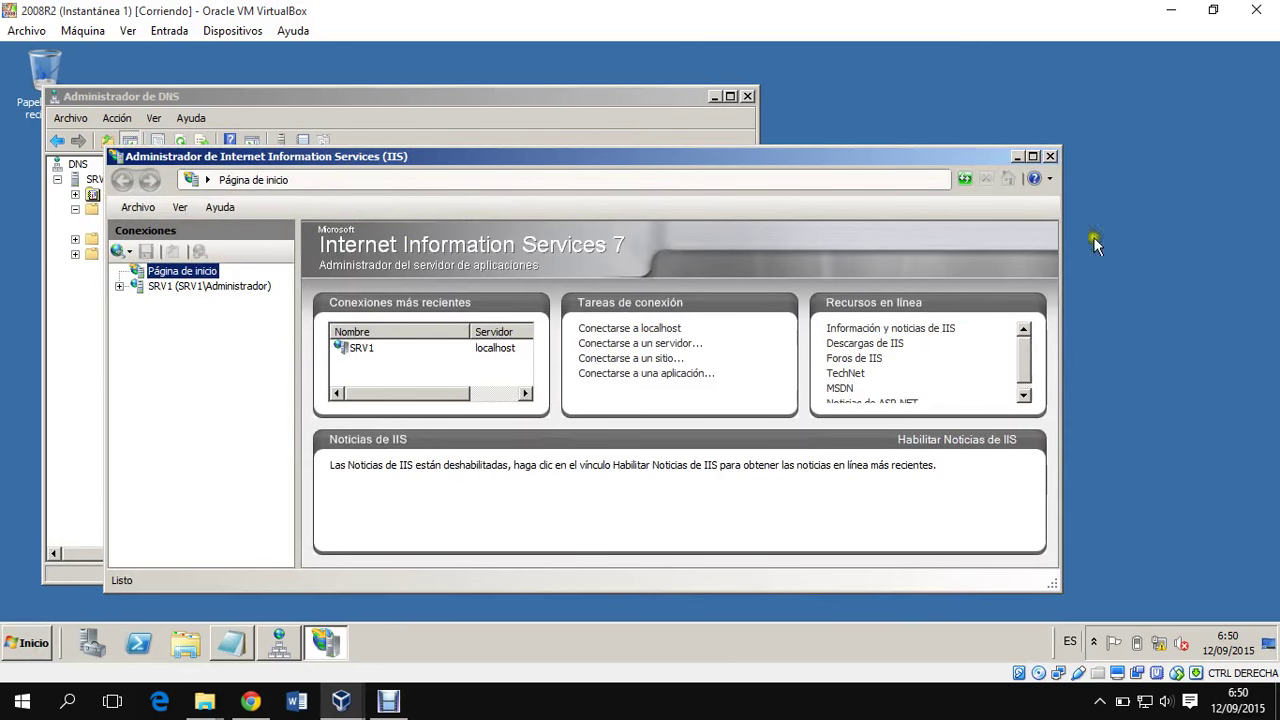
left_click(1033, 156)
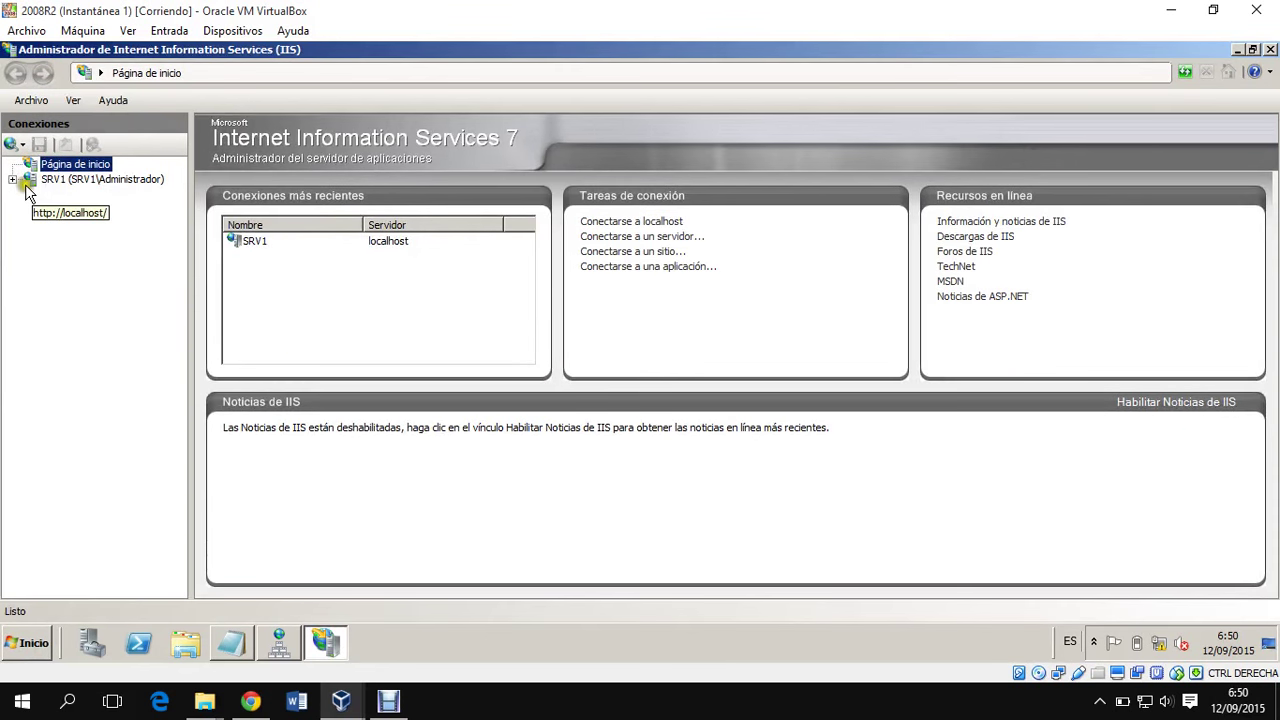
Expand SRV1 and its sites, and examine the features of the server and Default Web Site and the bindings in Sitios.
left_click(80, 179)
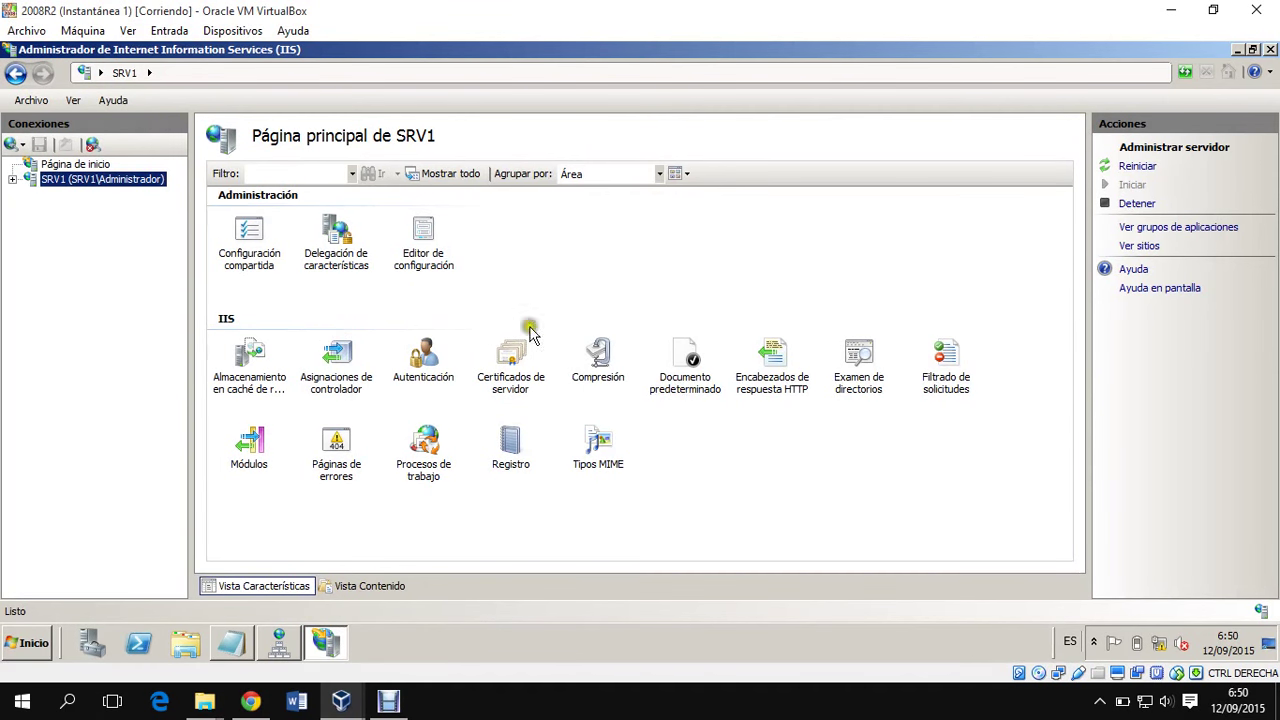
left_click(12, 179)
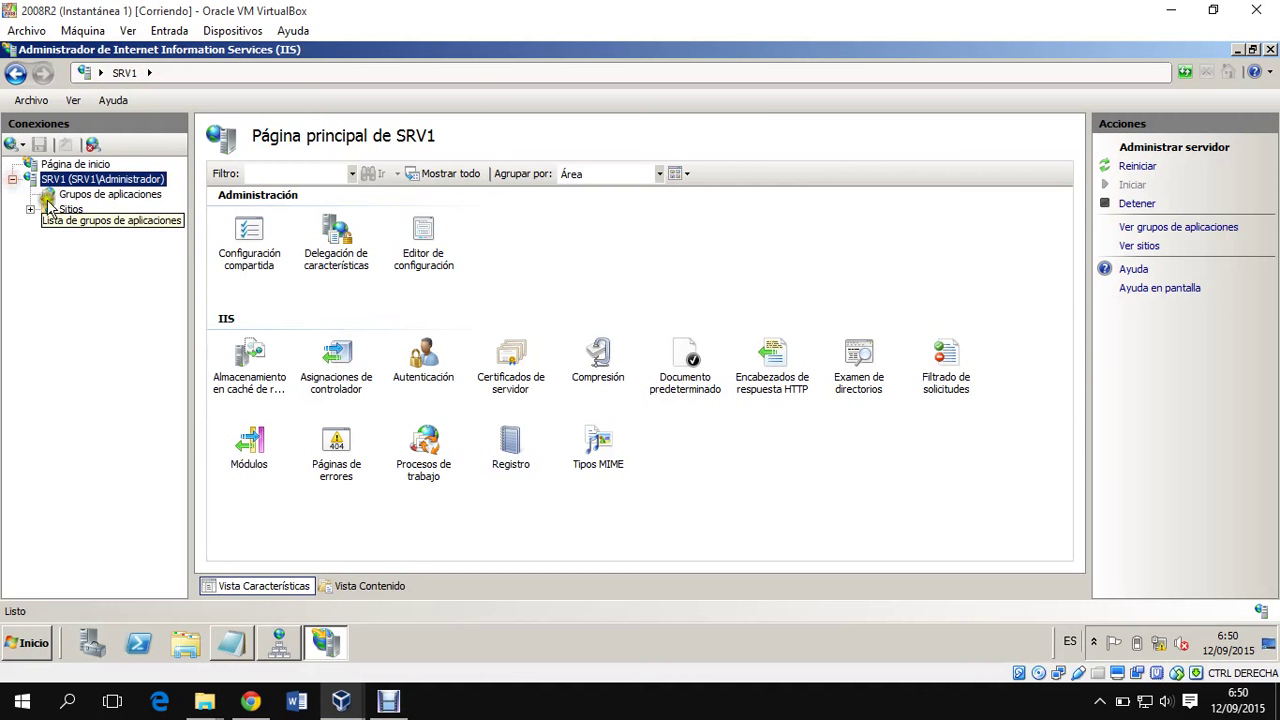
left_click(32, 210)
left_click(70, 209)
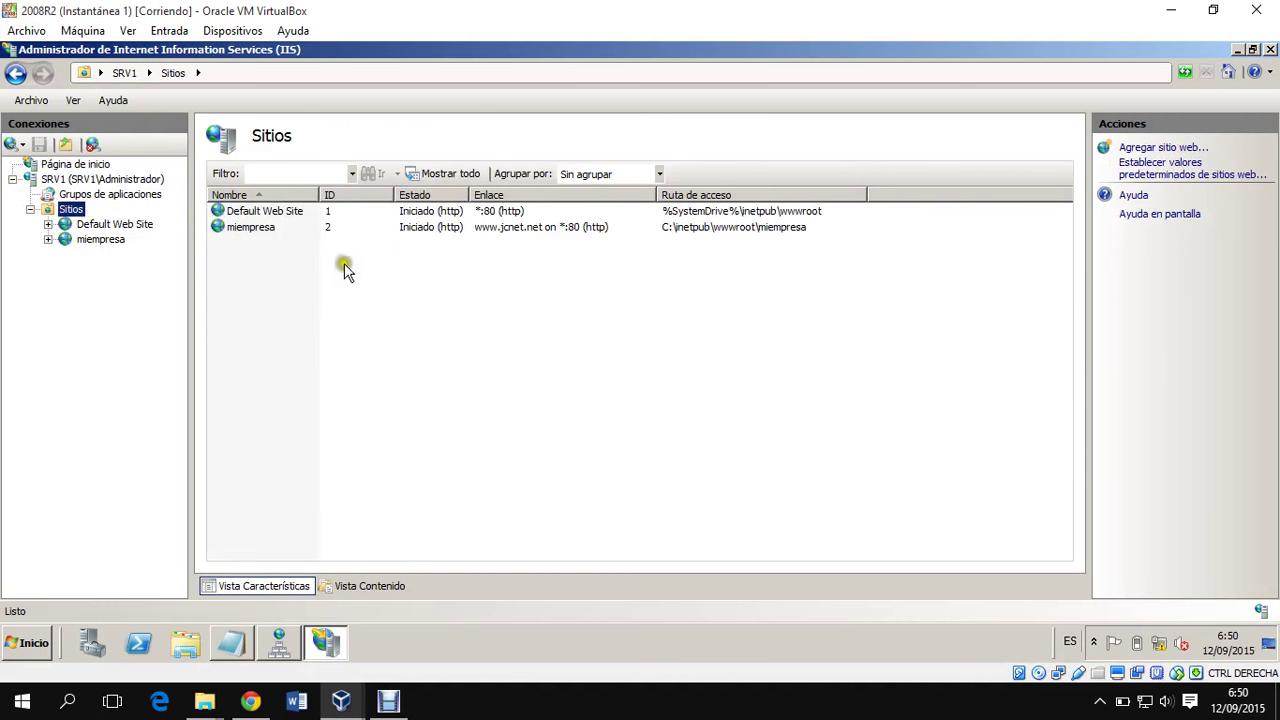
left_click(118, 226)
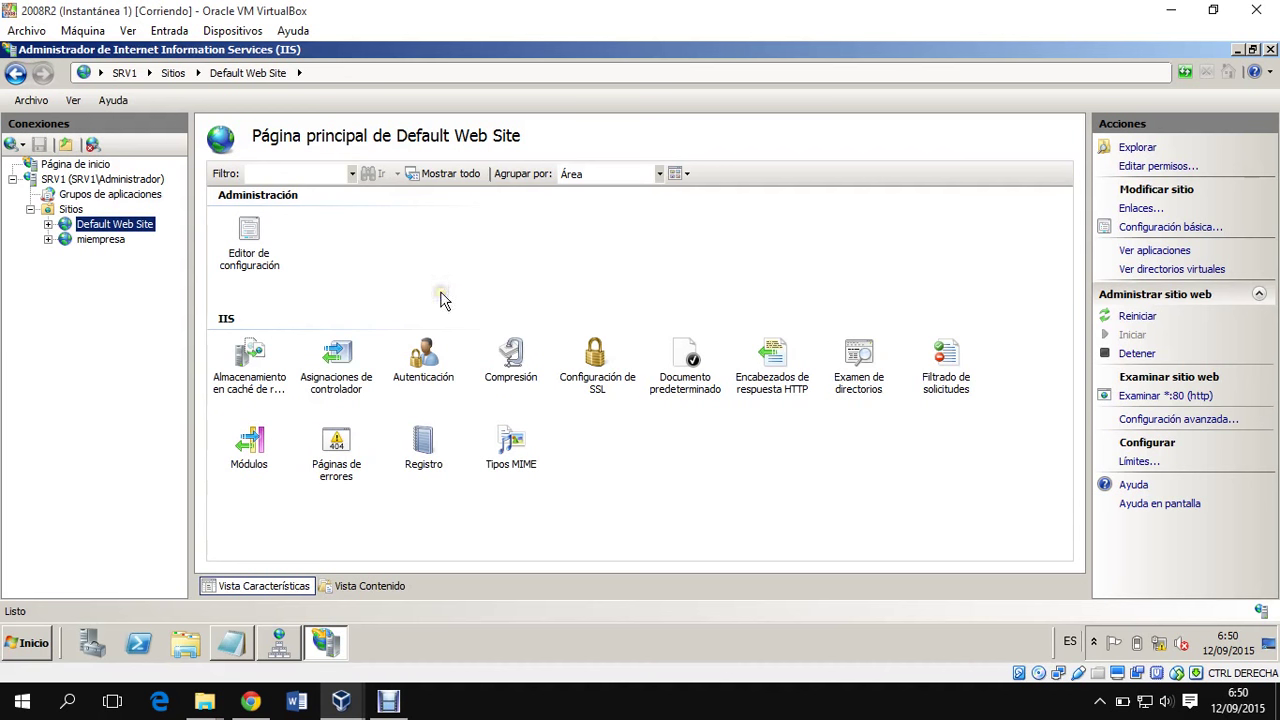
left_click(82, 179)
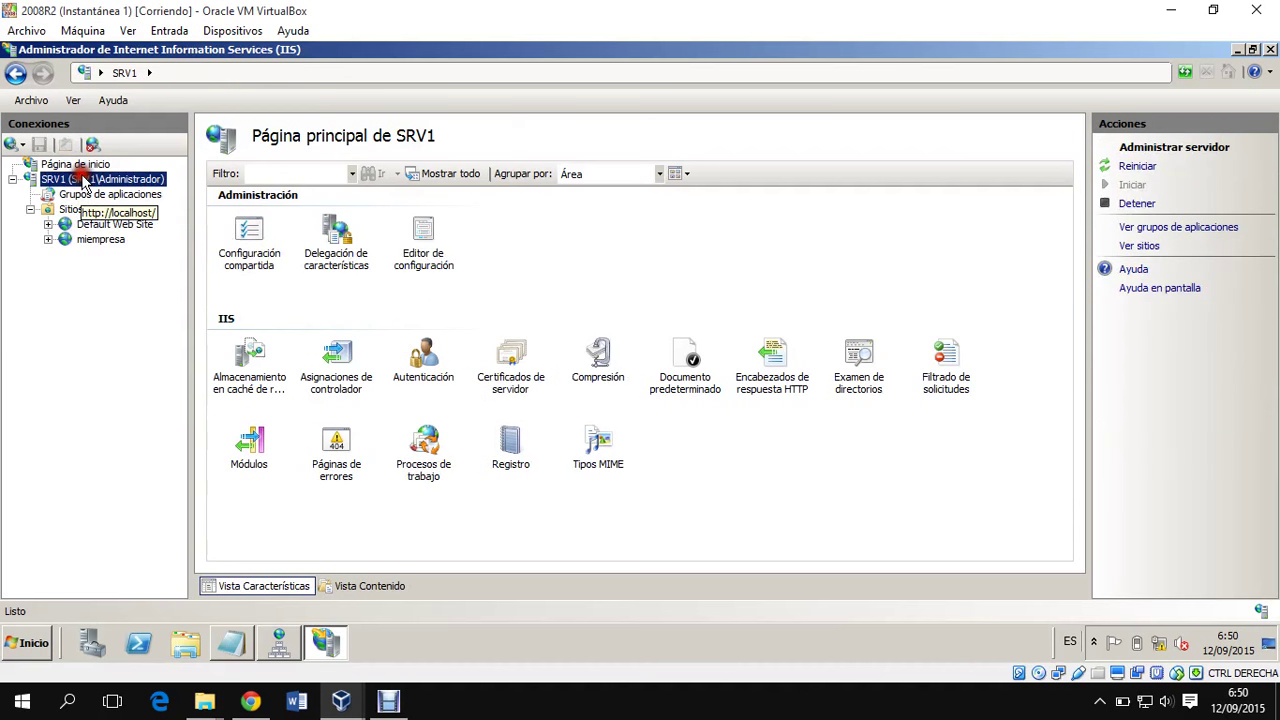
left_click(72, 210)
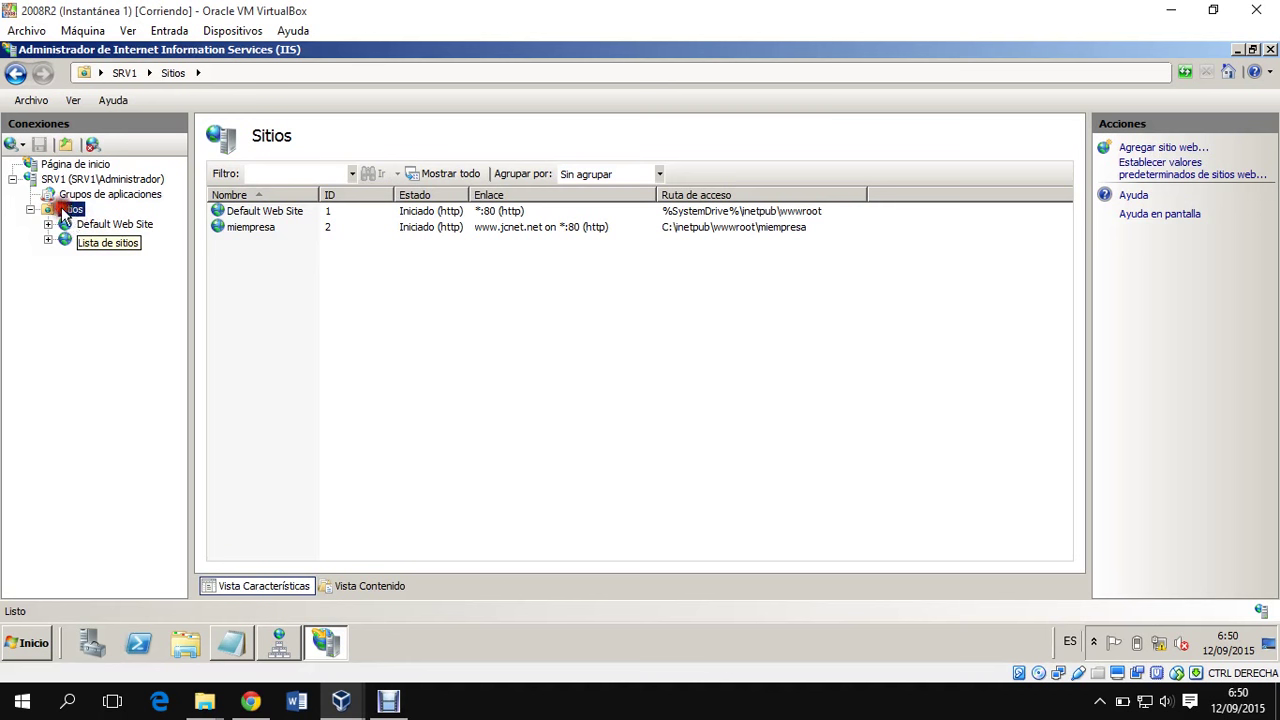
In SRV1's server certificates, create a certificate request with common name jcnet.net, organization miempresa, unit informatica, city and province ss, and country SV.
left_click(74, 180)
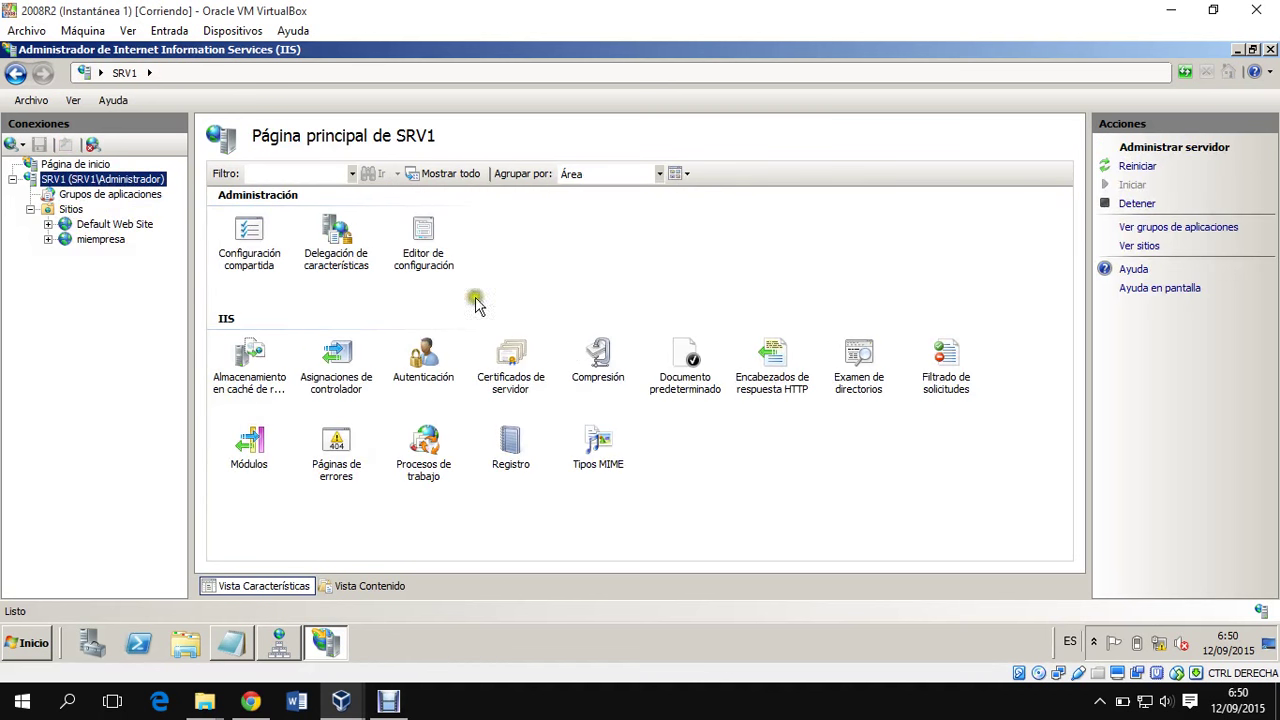
left_click(515, 358)
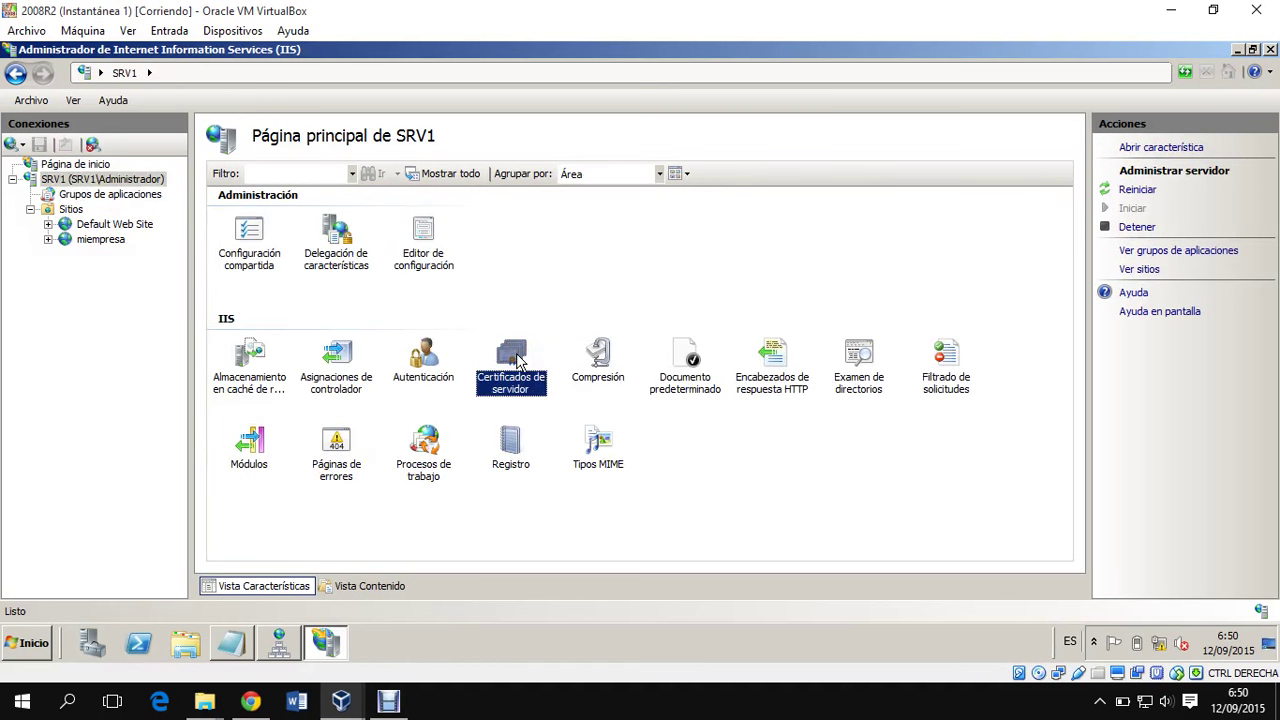
double_click(515, 365)
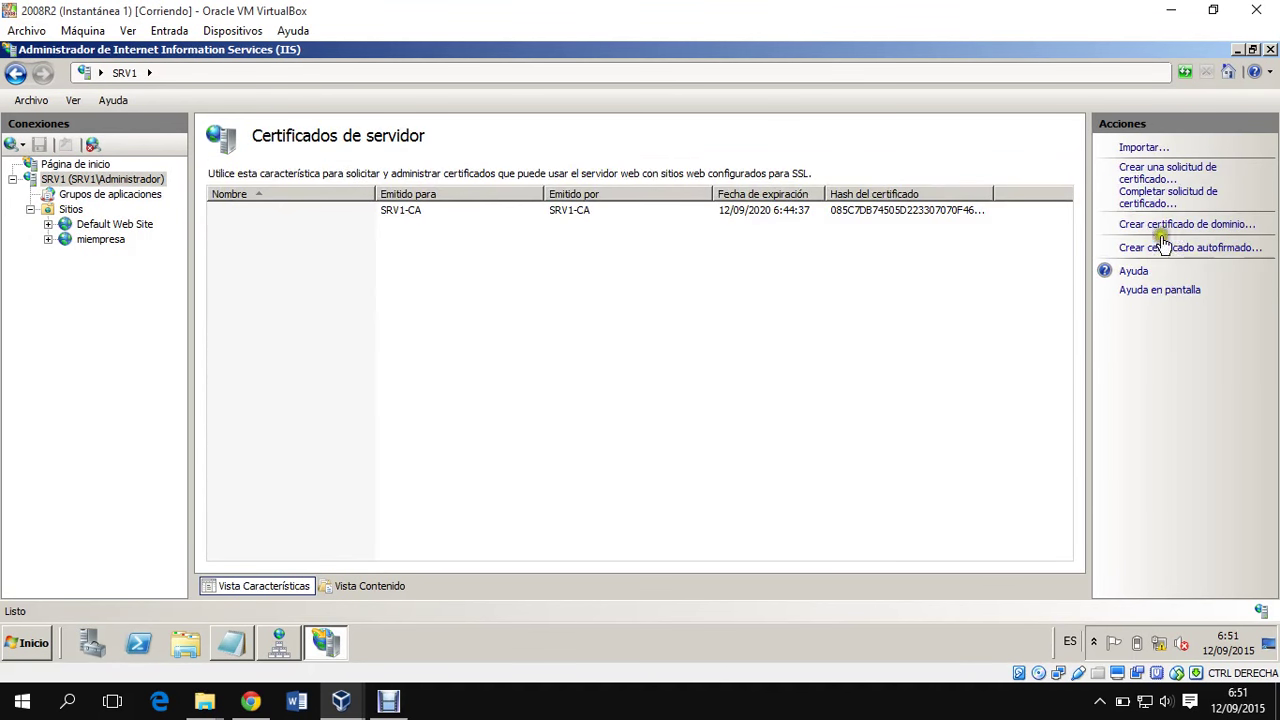
left_click(1205, 175)
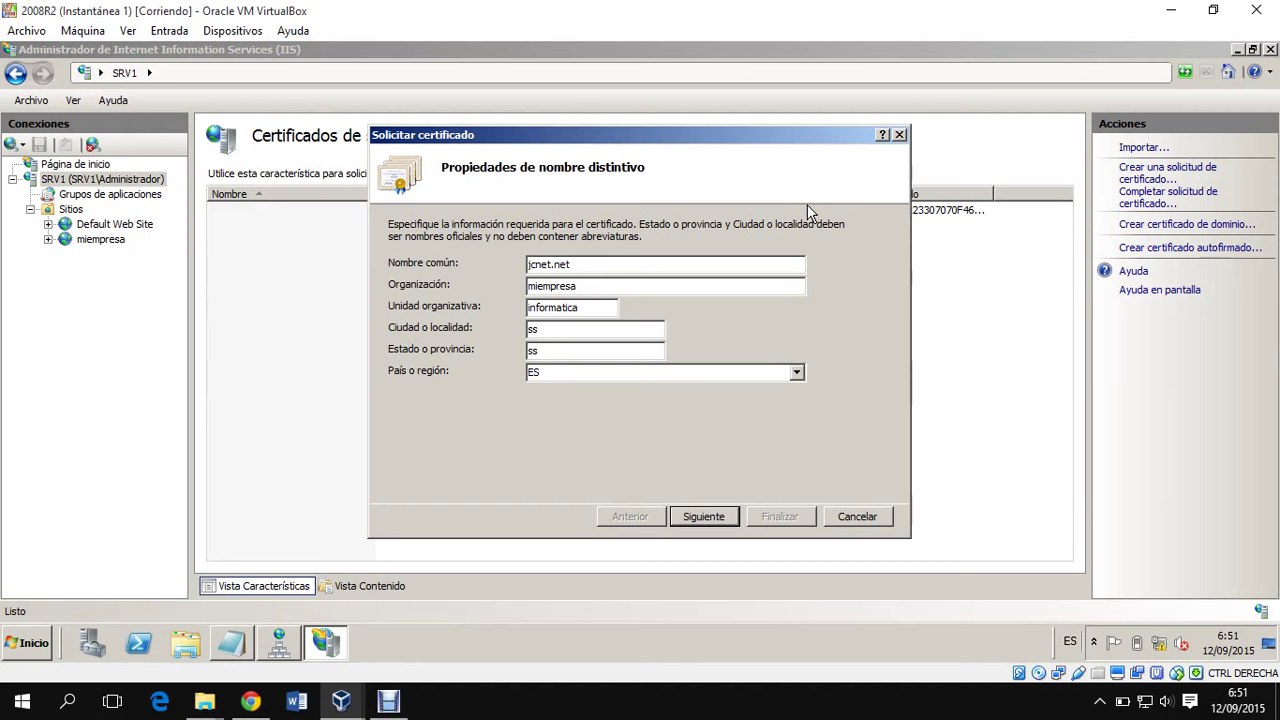
left_click(981, 302)
left_click(631, 374)
left_click(797, 372)
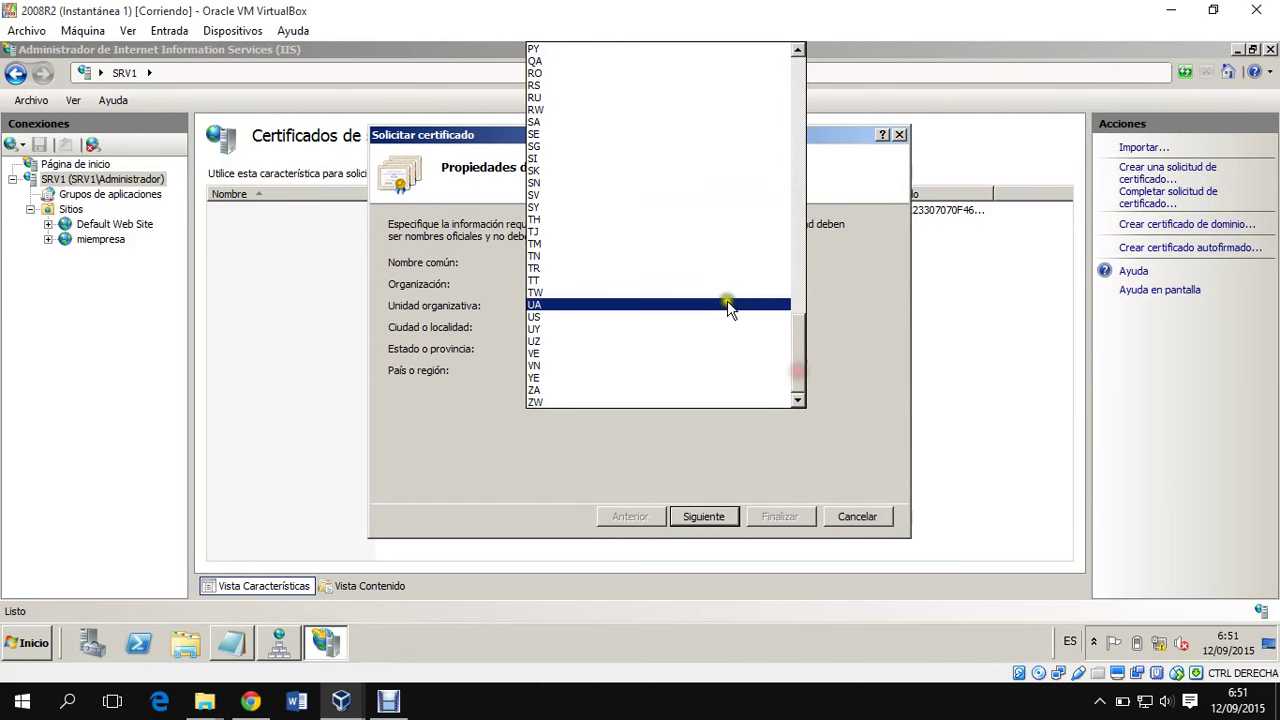
scroll(728, 310, "up", 20)
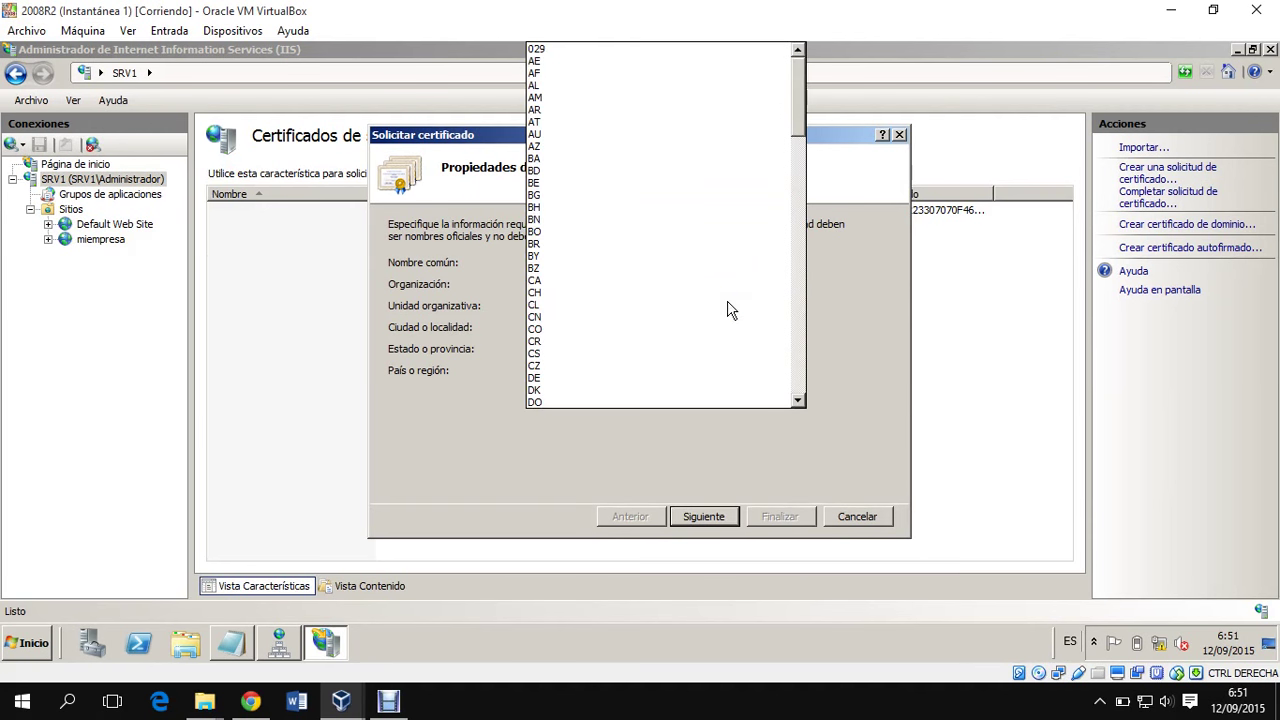
left_click_drag(799, 107, 789, 77)
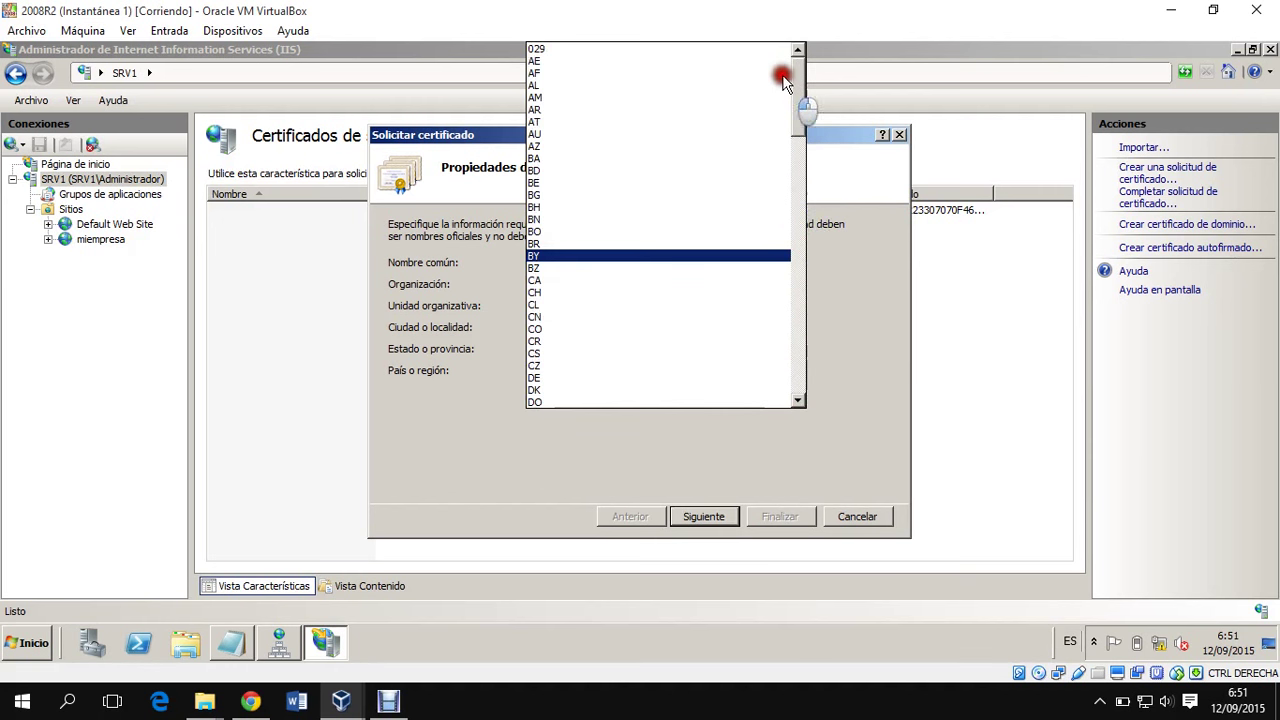
left_click(564, 49)
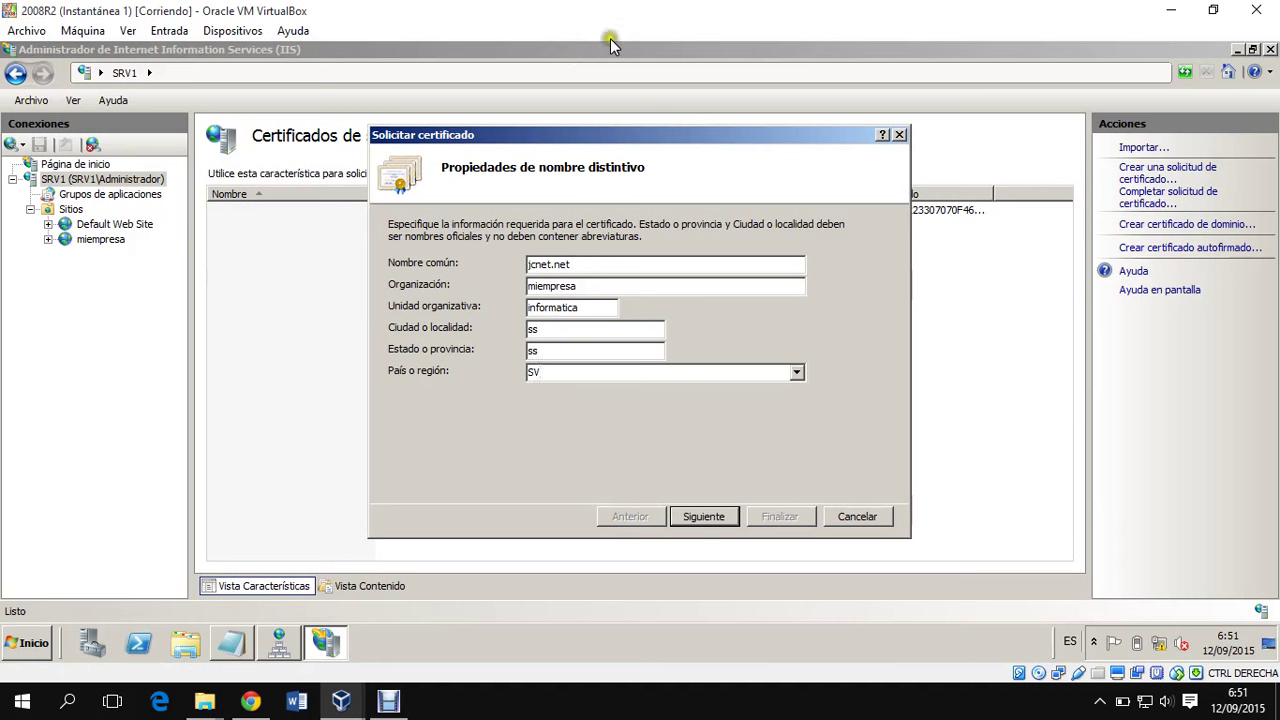
left_click(714, 518)
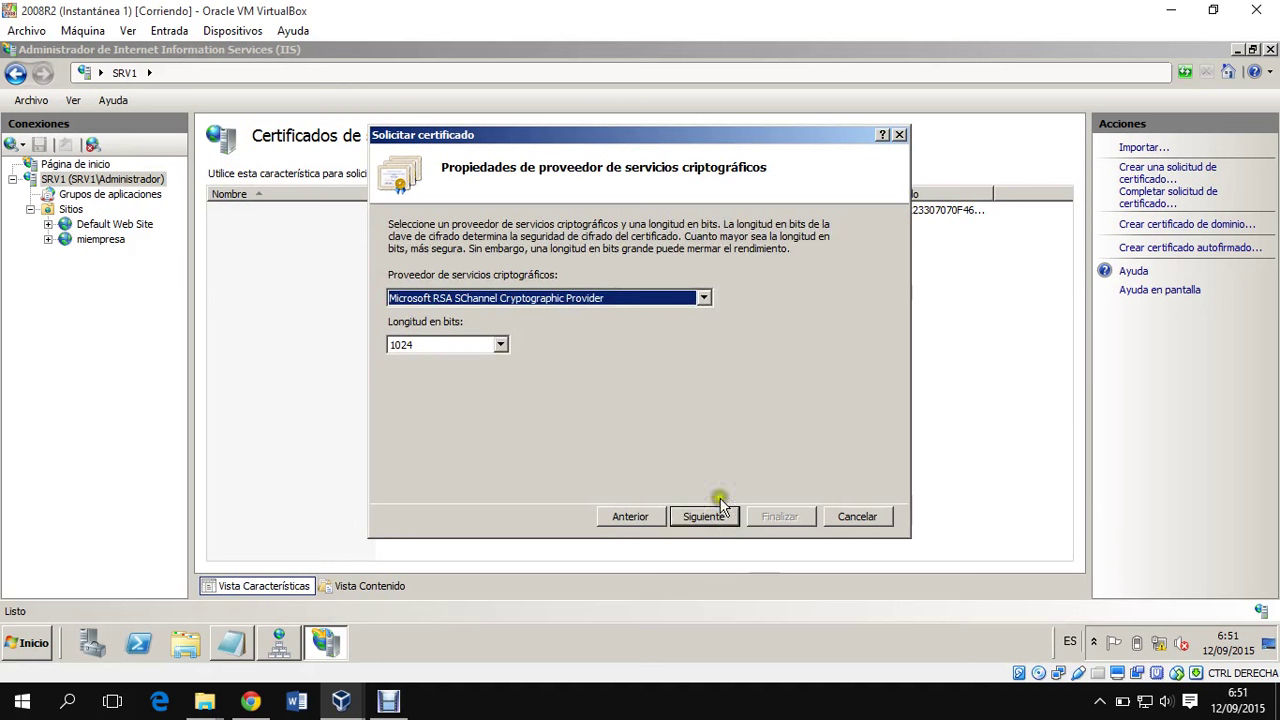
Set the certificate request's key length to 2048 bits and continue to the request file name.
left_click(502, 347)
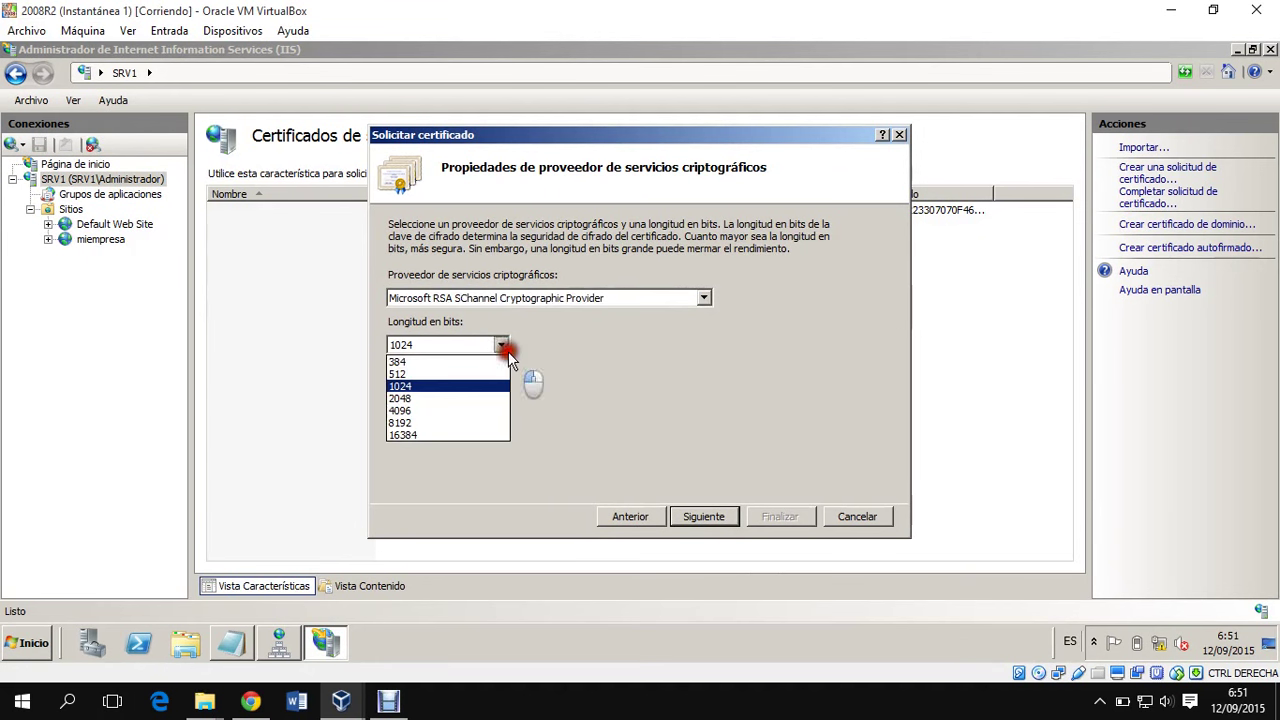
left_click(488, 399)
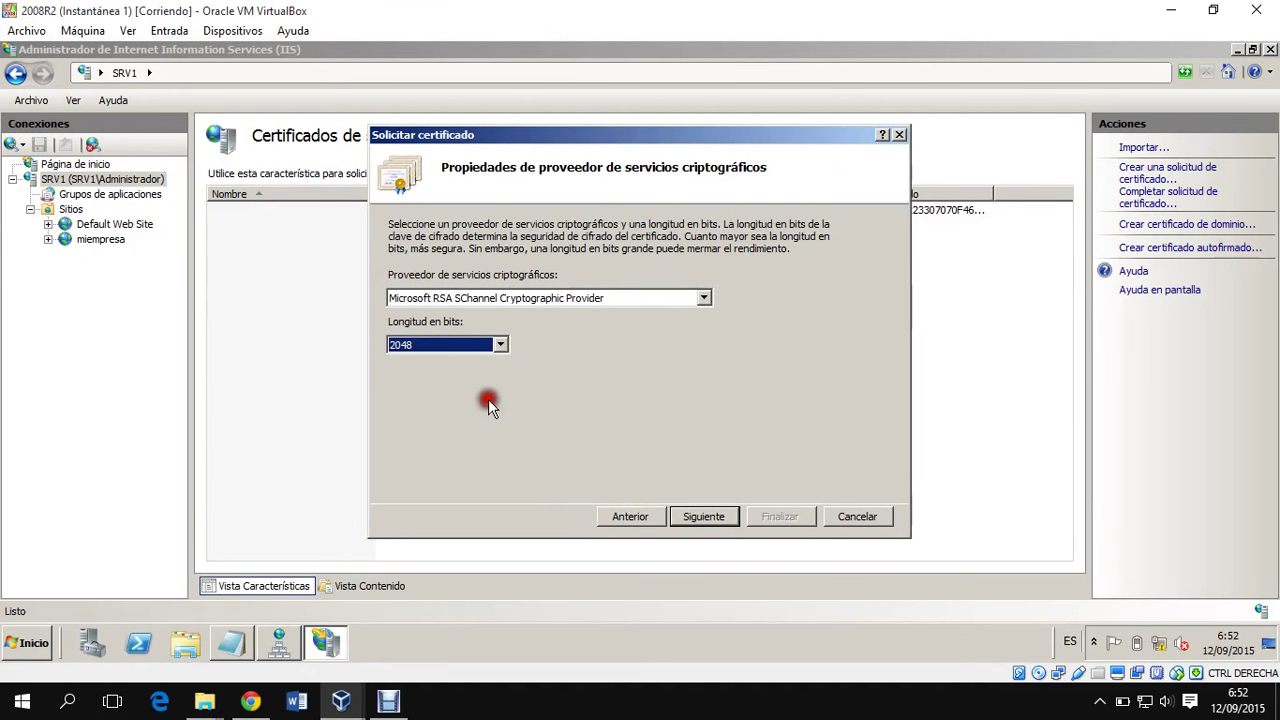
left_click(700, 516)
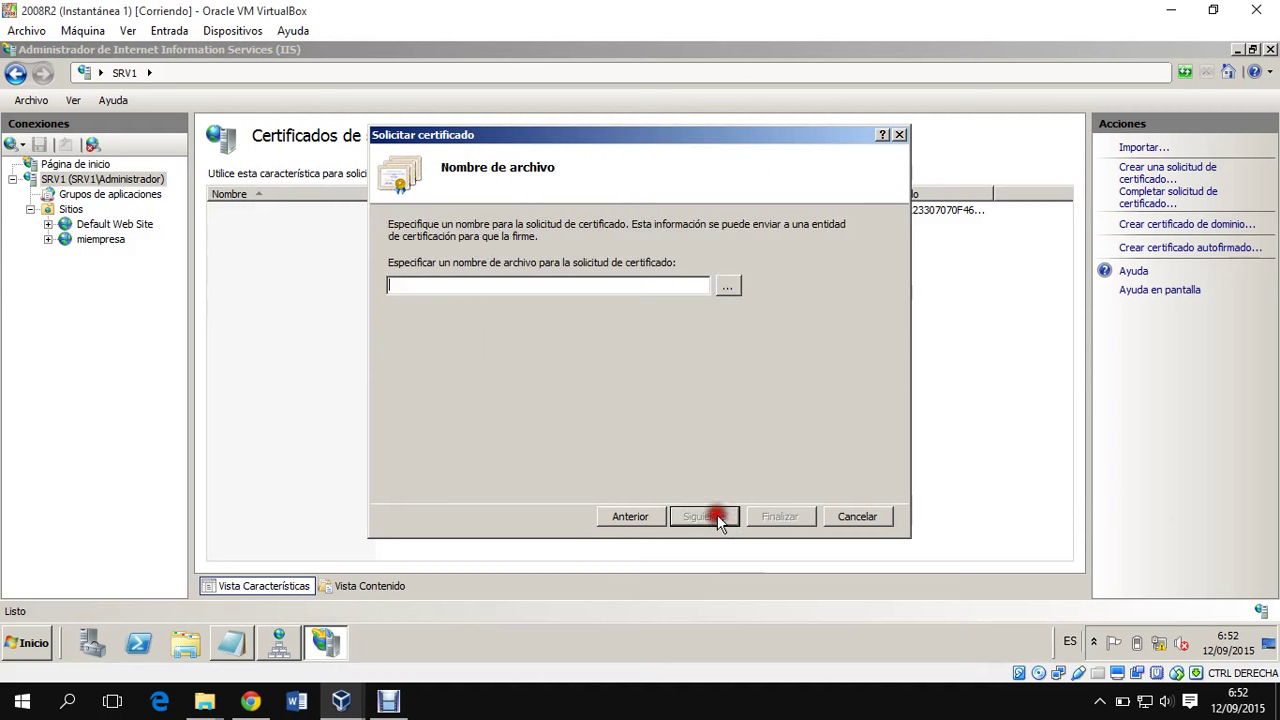
Save the certificate request on the desktop (Escritorio) as certssl and finish the request wizard.
left_click(730, 288)
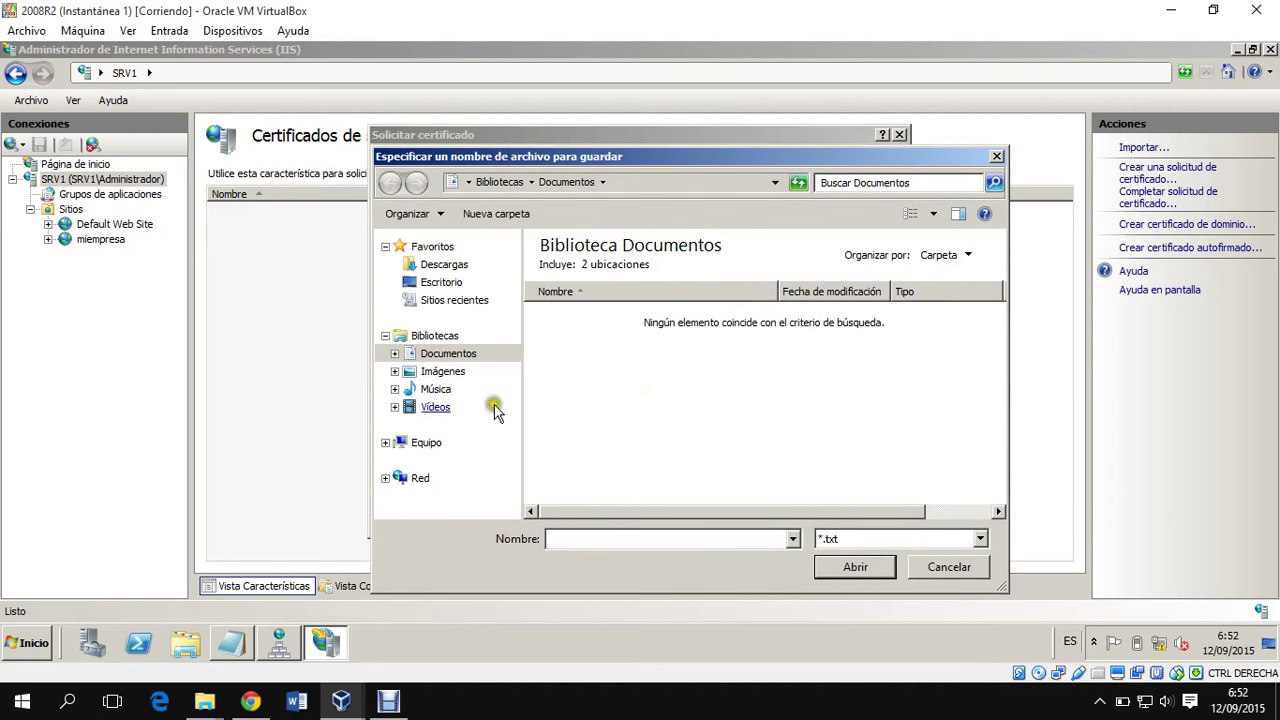
left_click(442, 283)
left_click(601, 538)
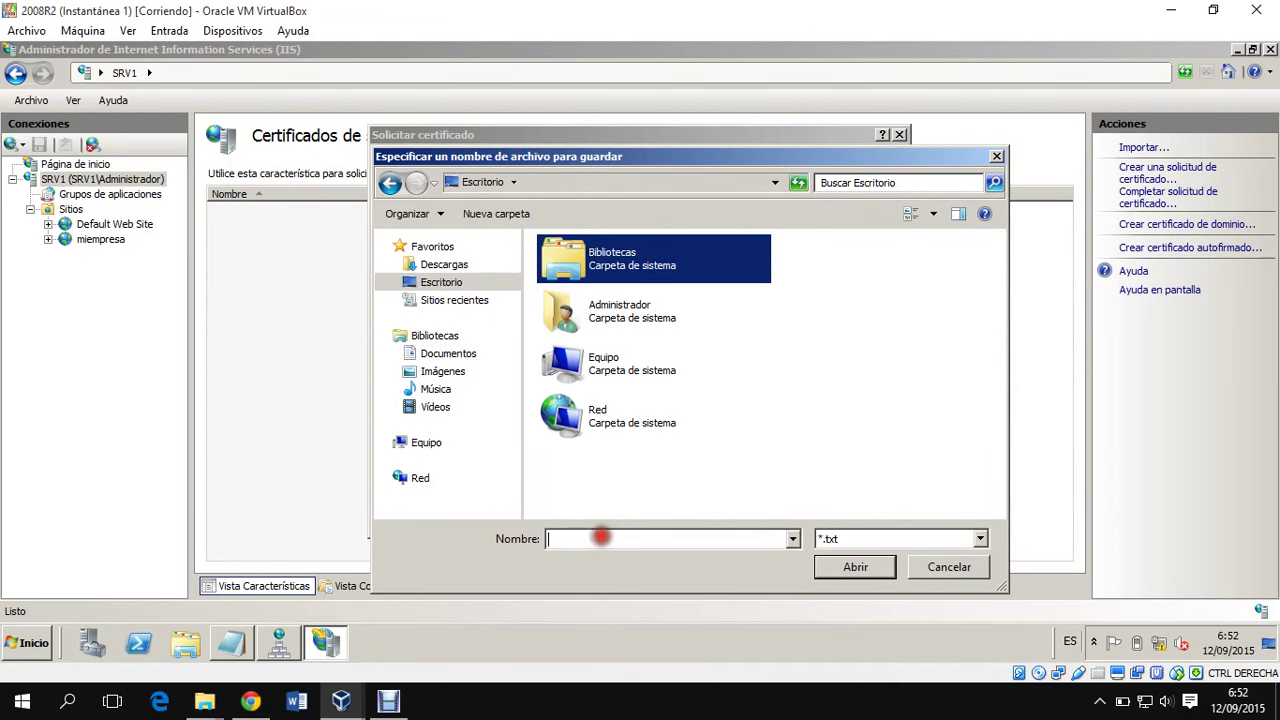
type("certssl")
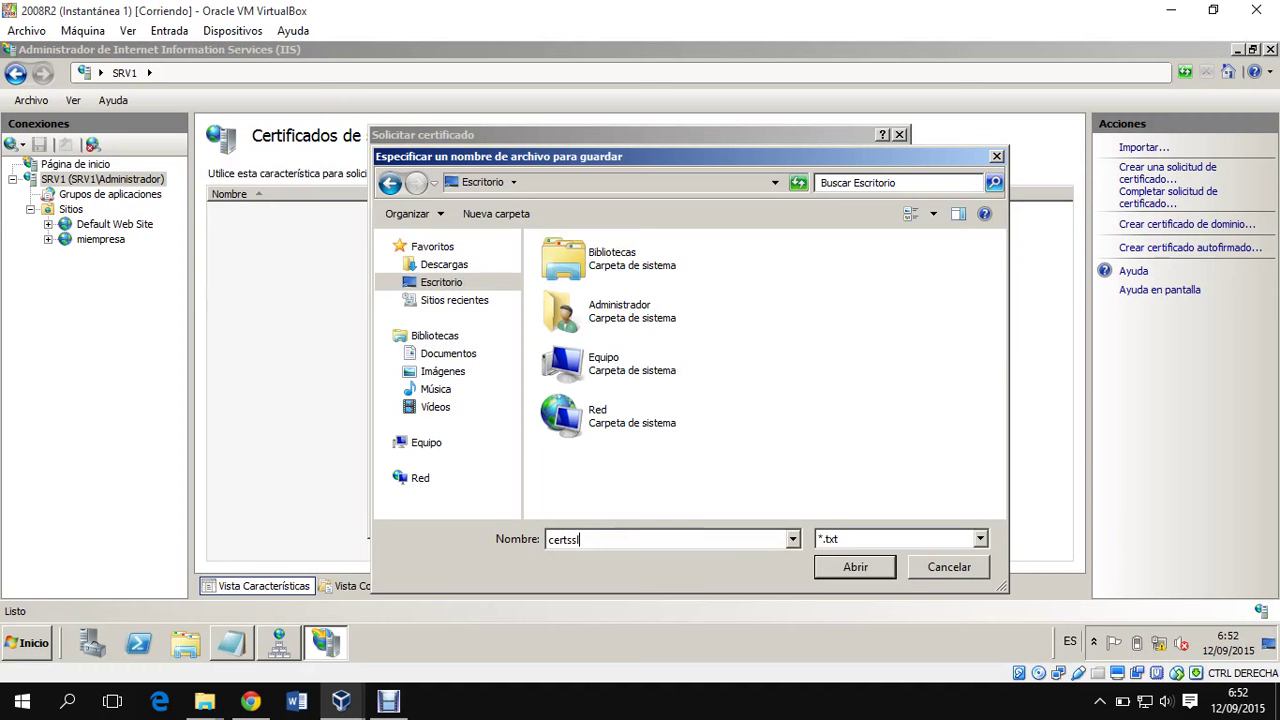
left_click(845, 567)
left_click(780, 518)
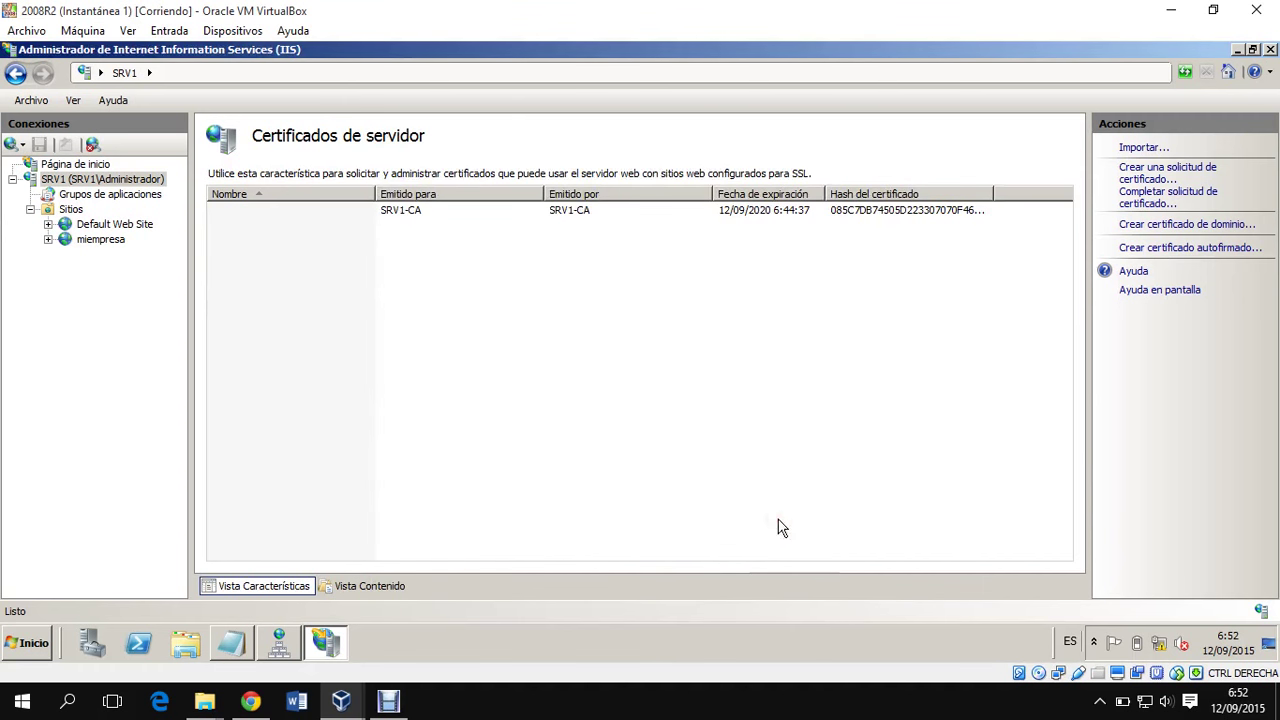
Clear the IIS and DNS manager windows off the desktop and inspect the contents of the certssl request file, closing it when done.
left_click(1237, 49)
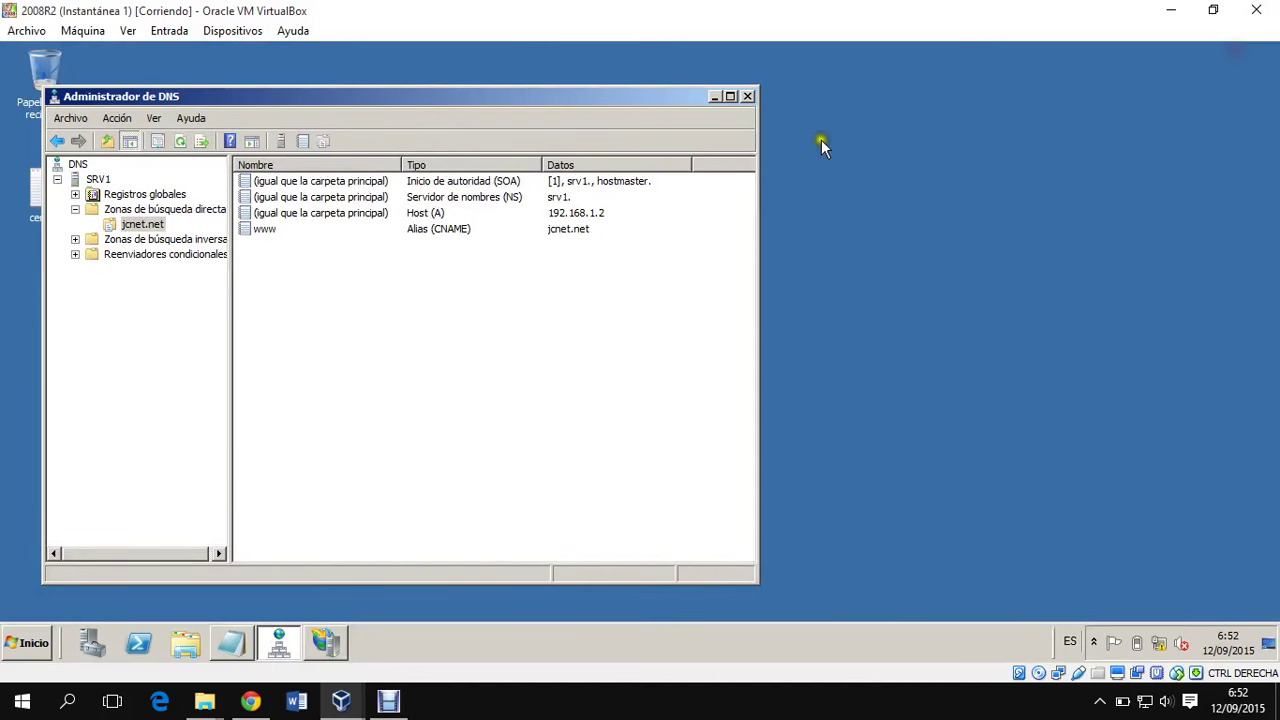
left_click(749, 97)
right_click(44, 198)
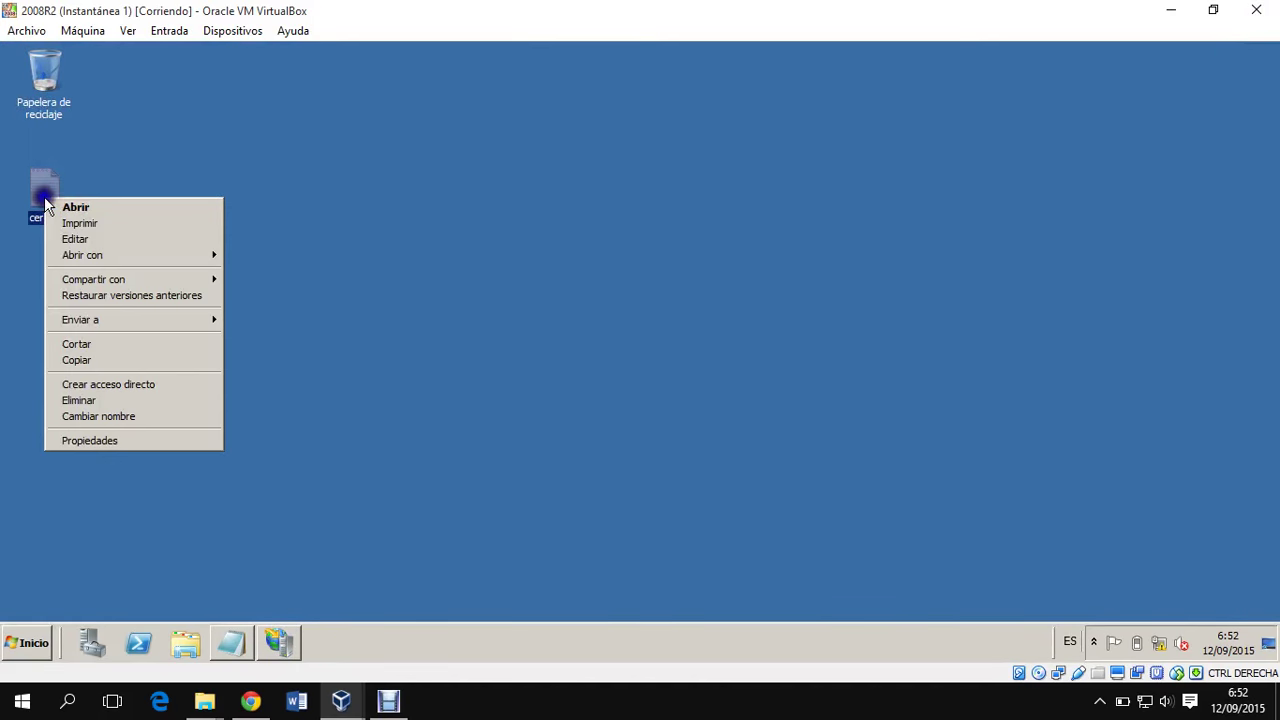
left_click(116, 239)
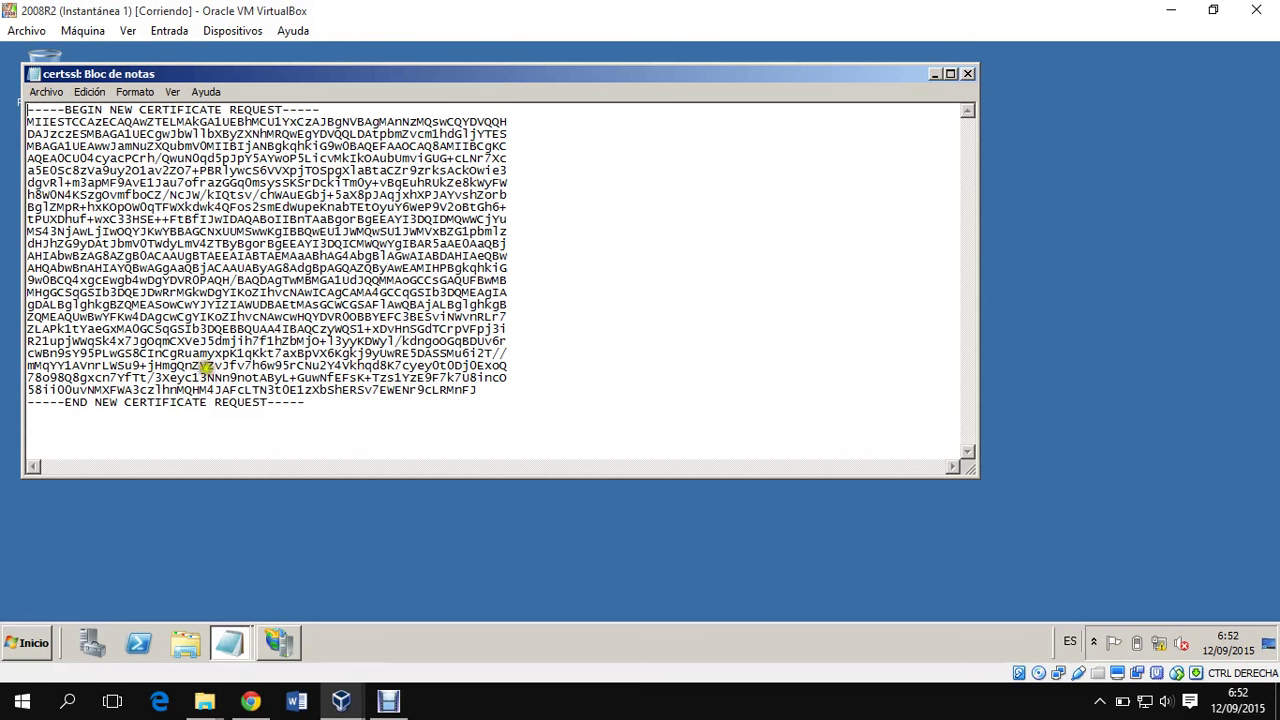
left_click(964, 73)
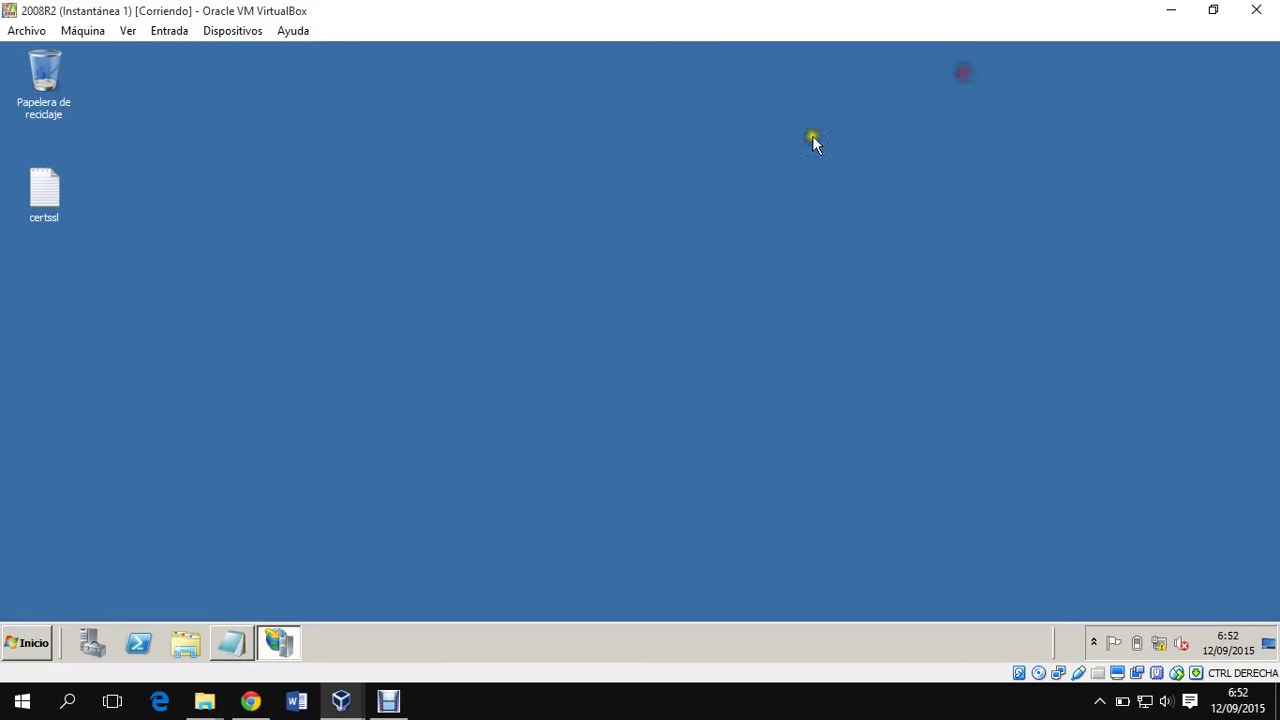
Open the Entidad de certificacion administrative tool and expand SRV1-CA.
left_click(18, 644)
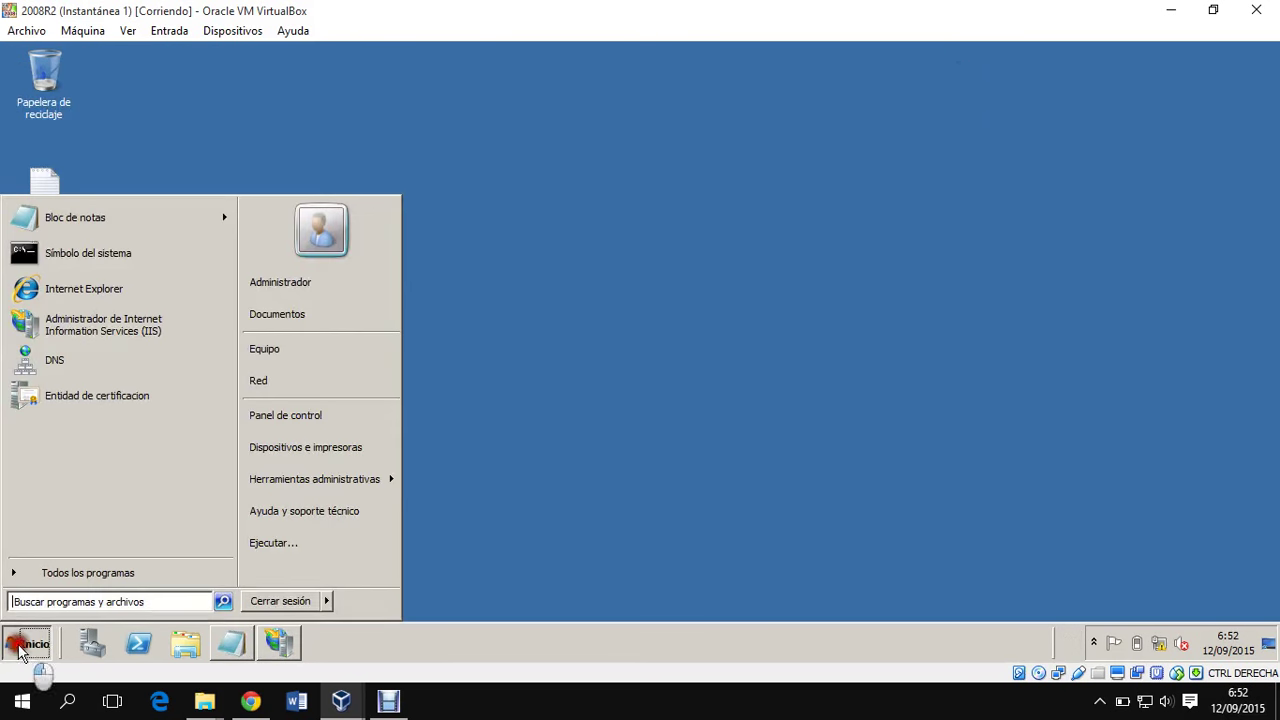
left_click(364, 487)
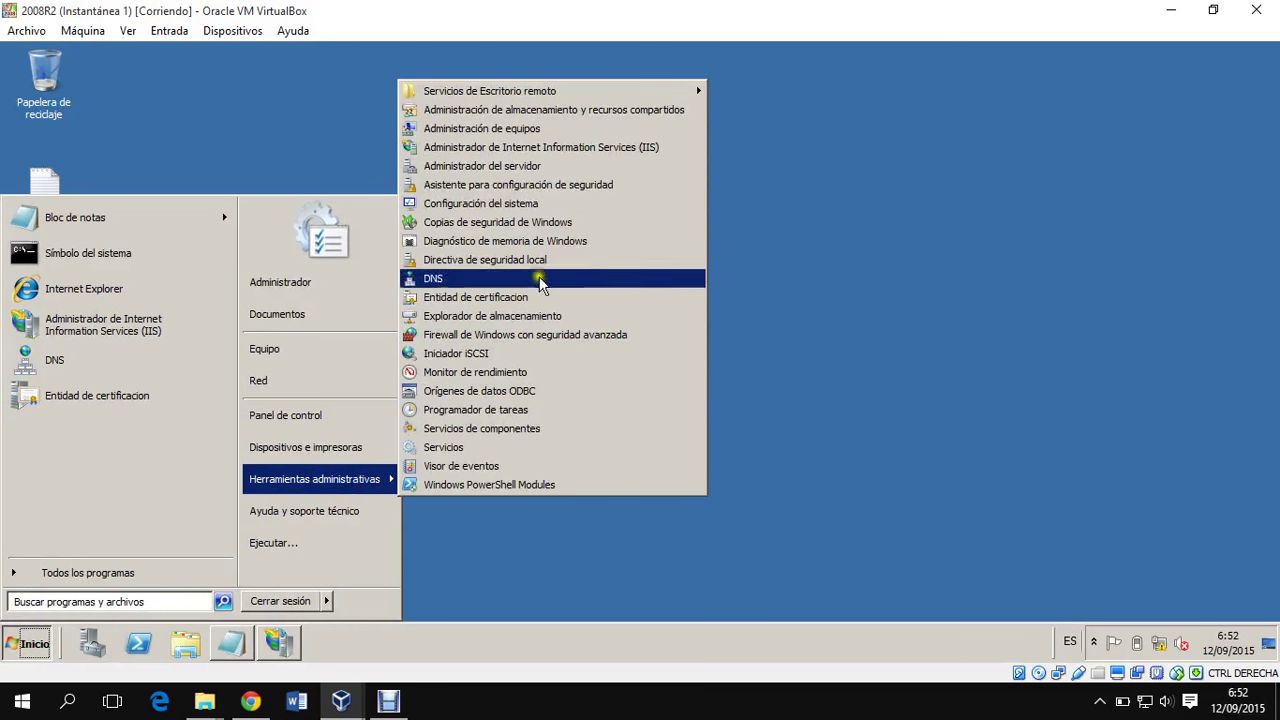
left_click(524, 299)
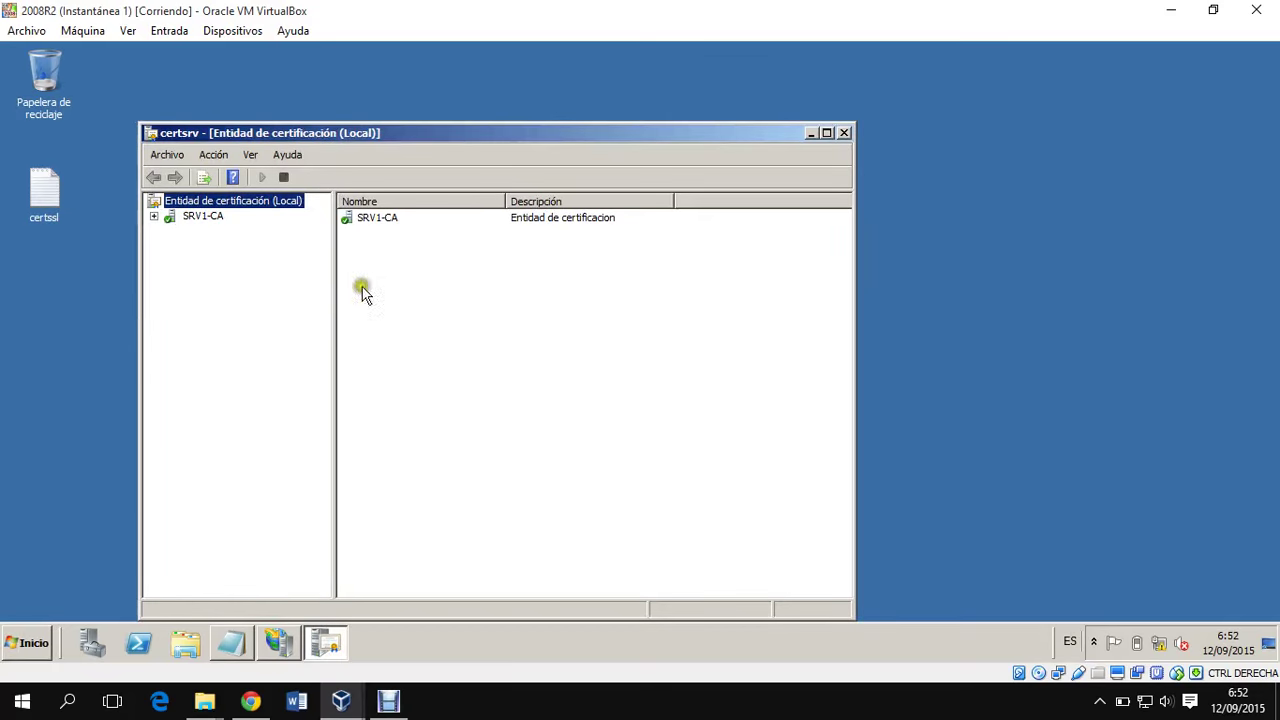
left_click(154, 216)
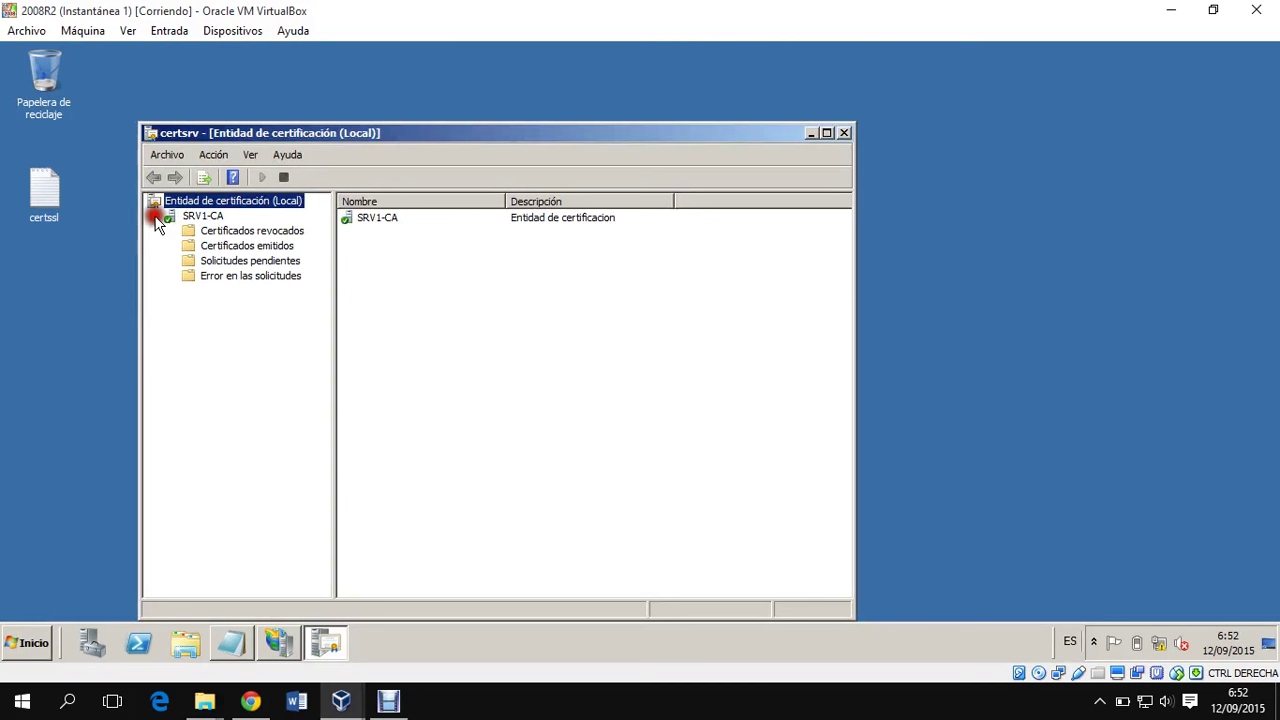
Submit a new request to SRV1-CA using the certssl file on the desktop.
left_click(208, 216)
right_click(217, 222)
mouse_move(275, 233)
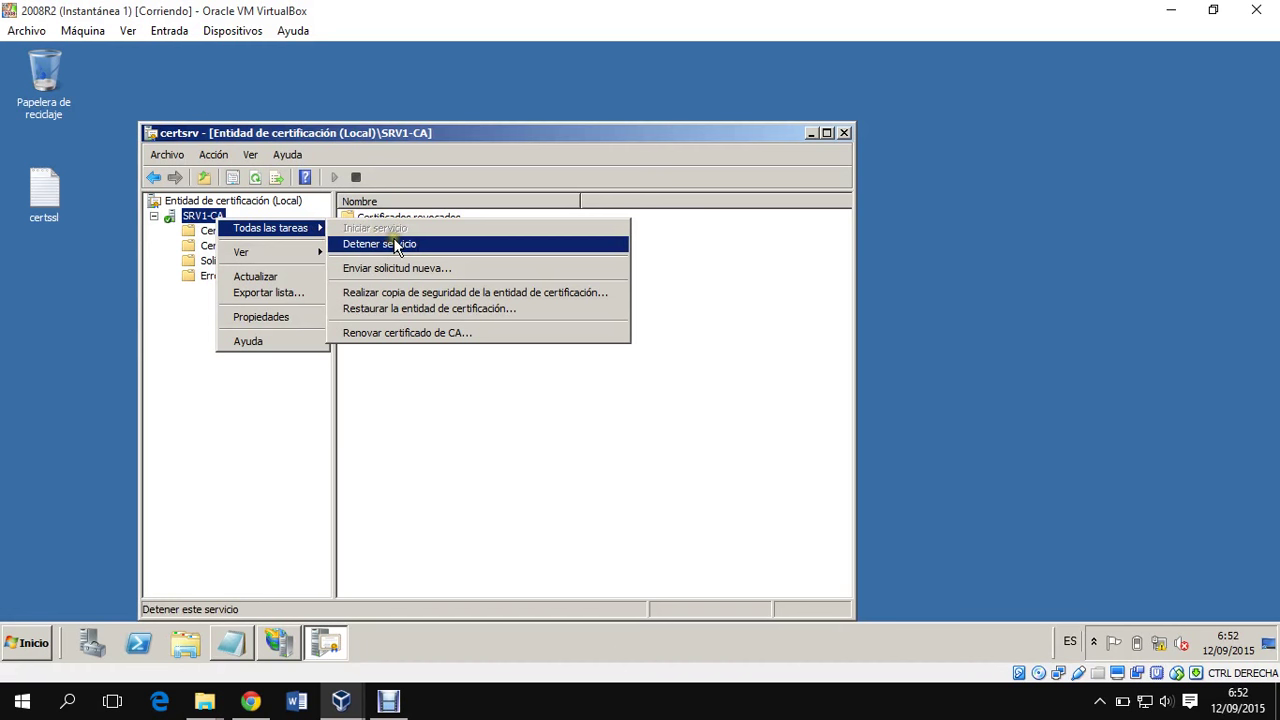
left_click(433, 268)
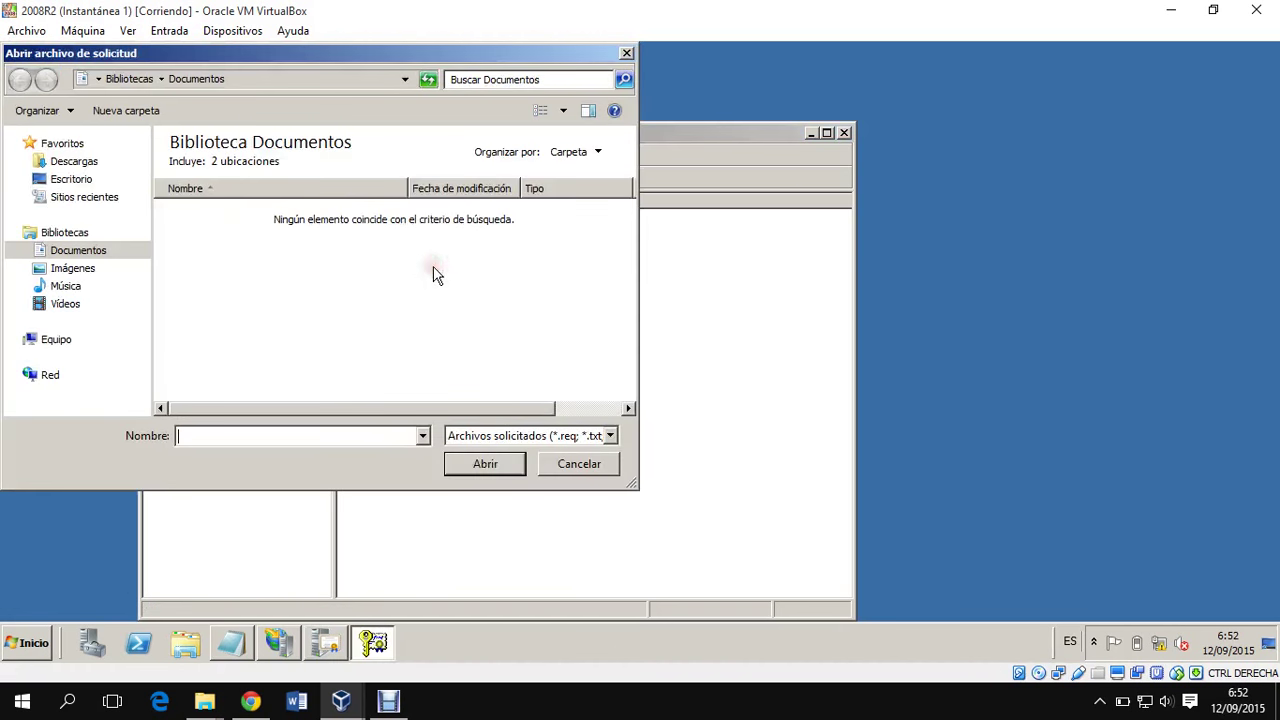
left_click(72, 179)
left_click(265, 370)
left_click(486, 463)
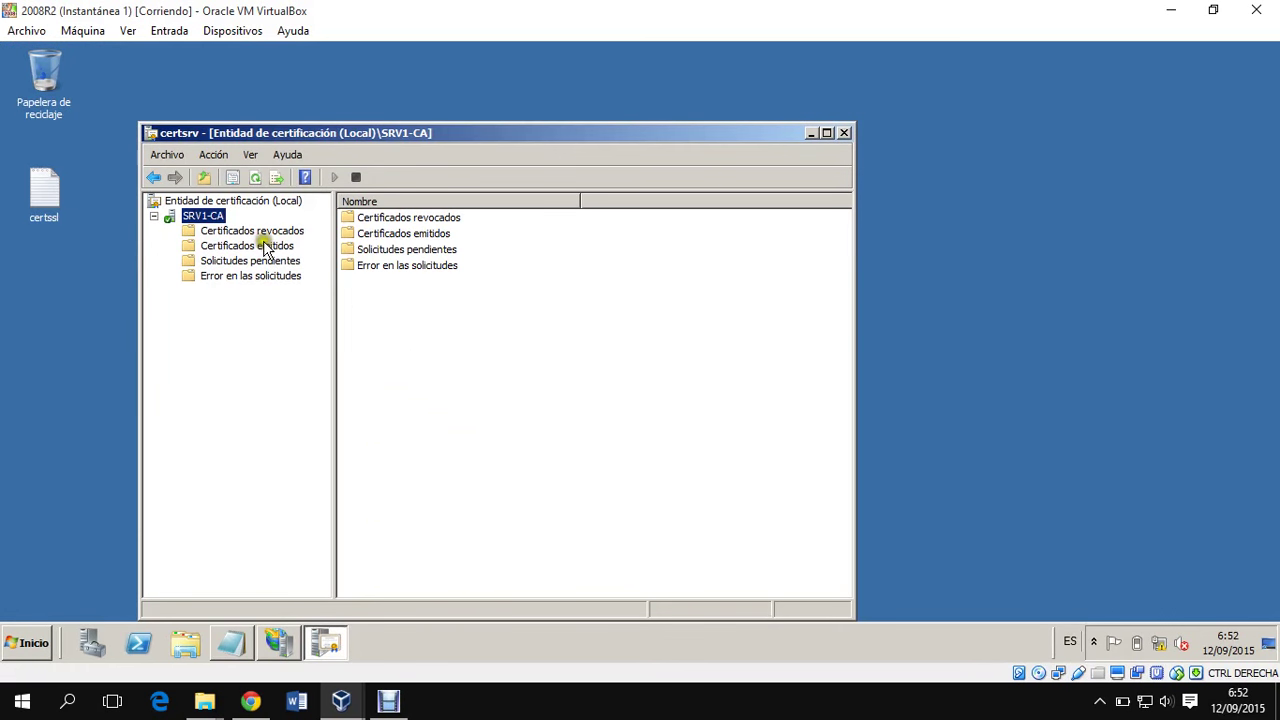
Look for the submitted request in SRV1-CA's issued, failed, revoked and pending folders, refreshing the issued certificates list.
left_click(266, 250)
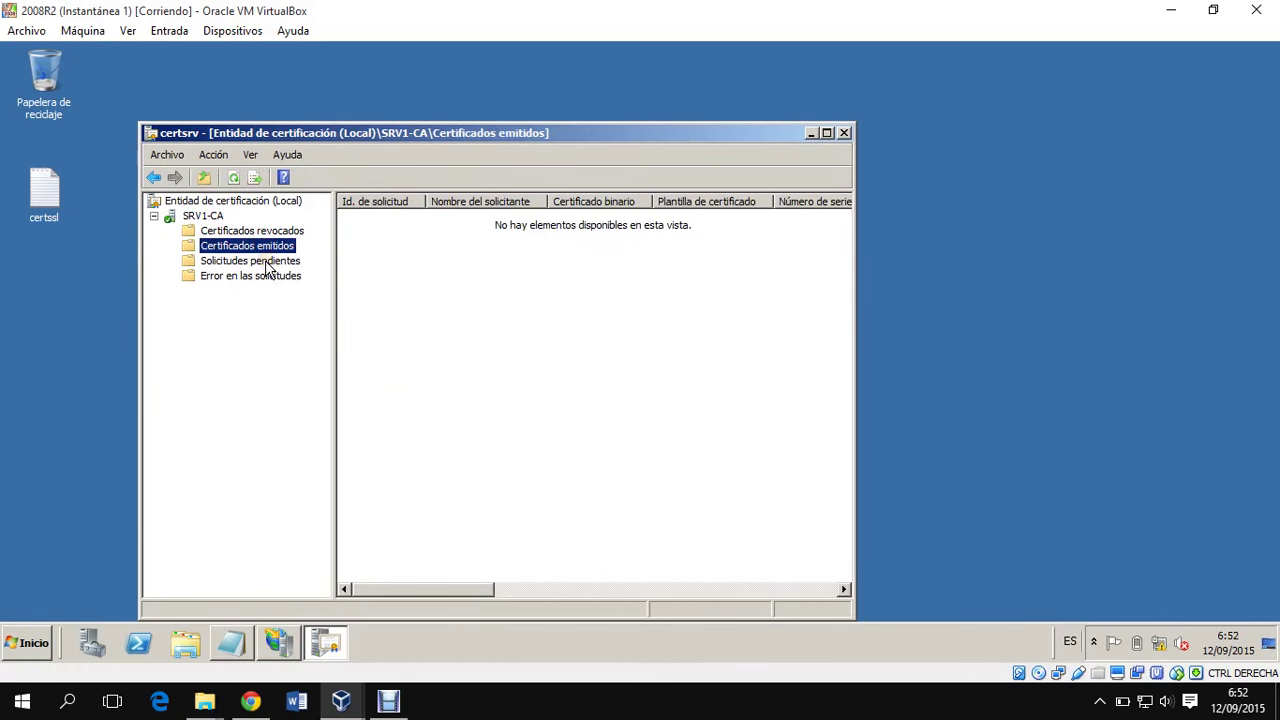
left_click(268, 279)
left_click(266, 233)
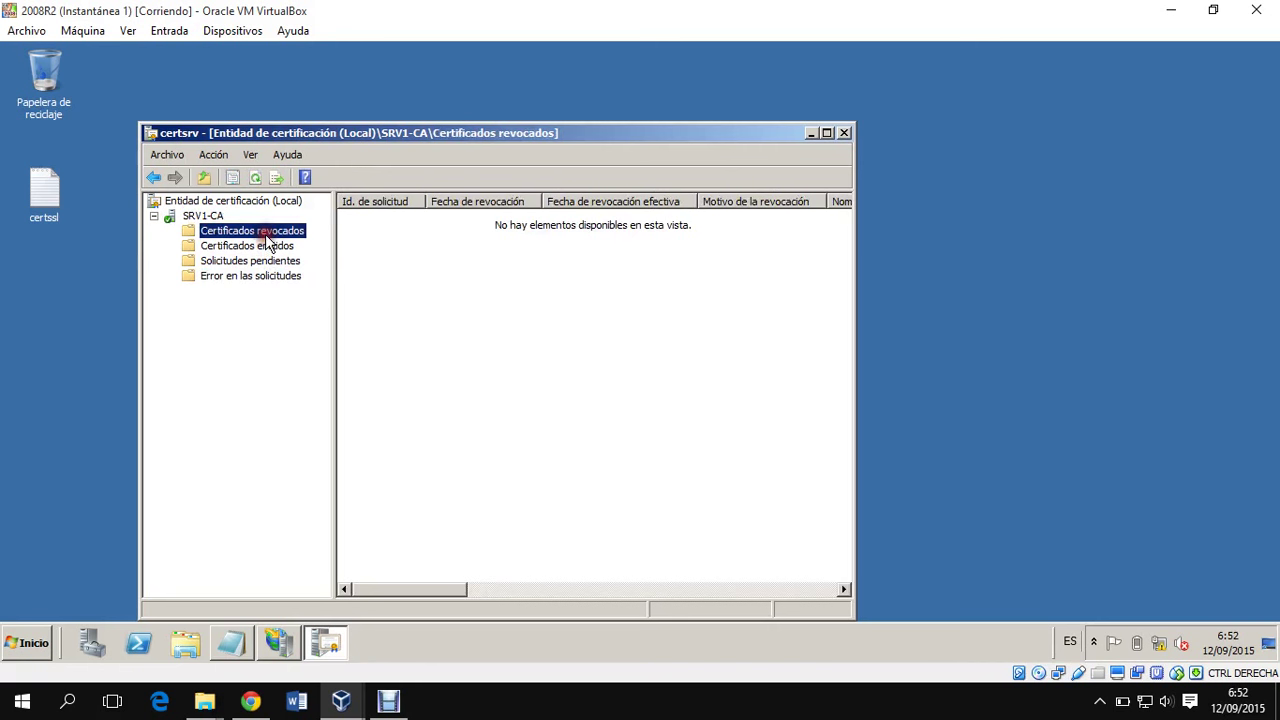
left_click(268, 250)
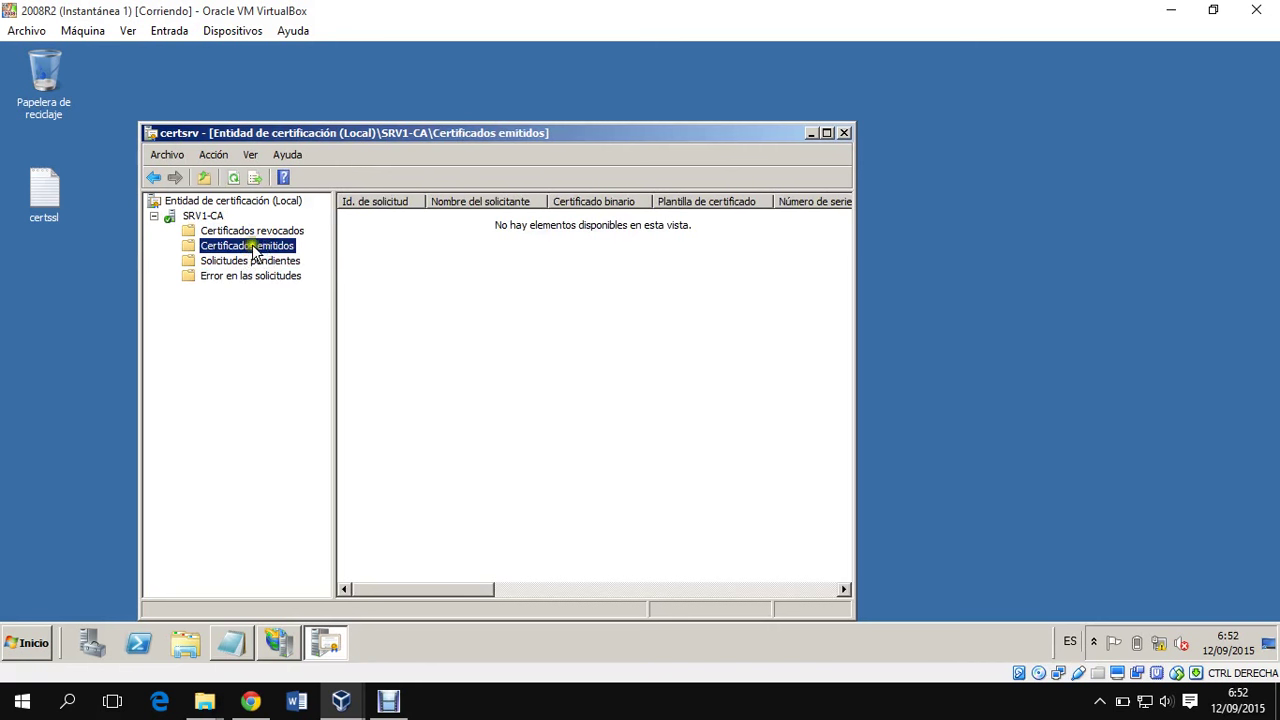
left_click(232, 177)
left_click(246, 231)
left_click(249, 246)
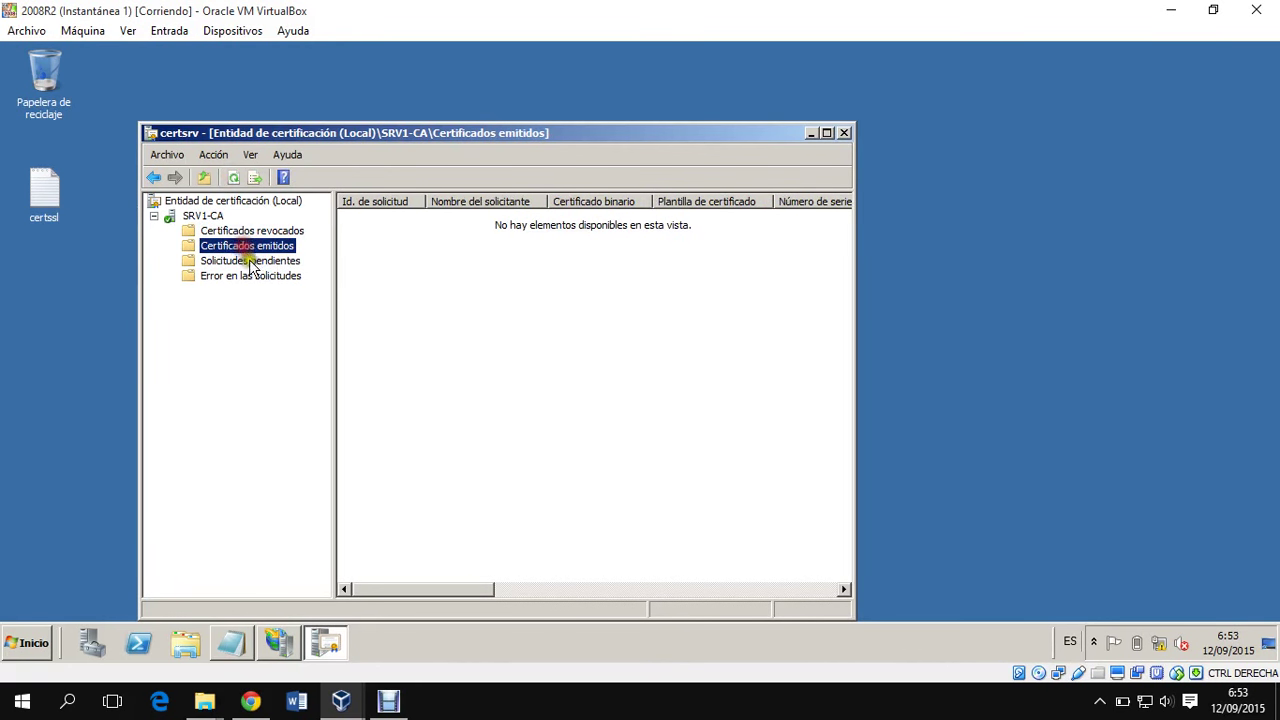
left_click(252, 261)
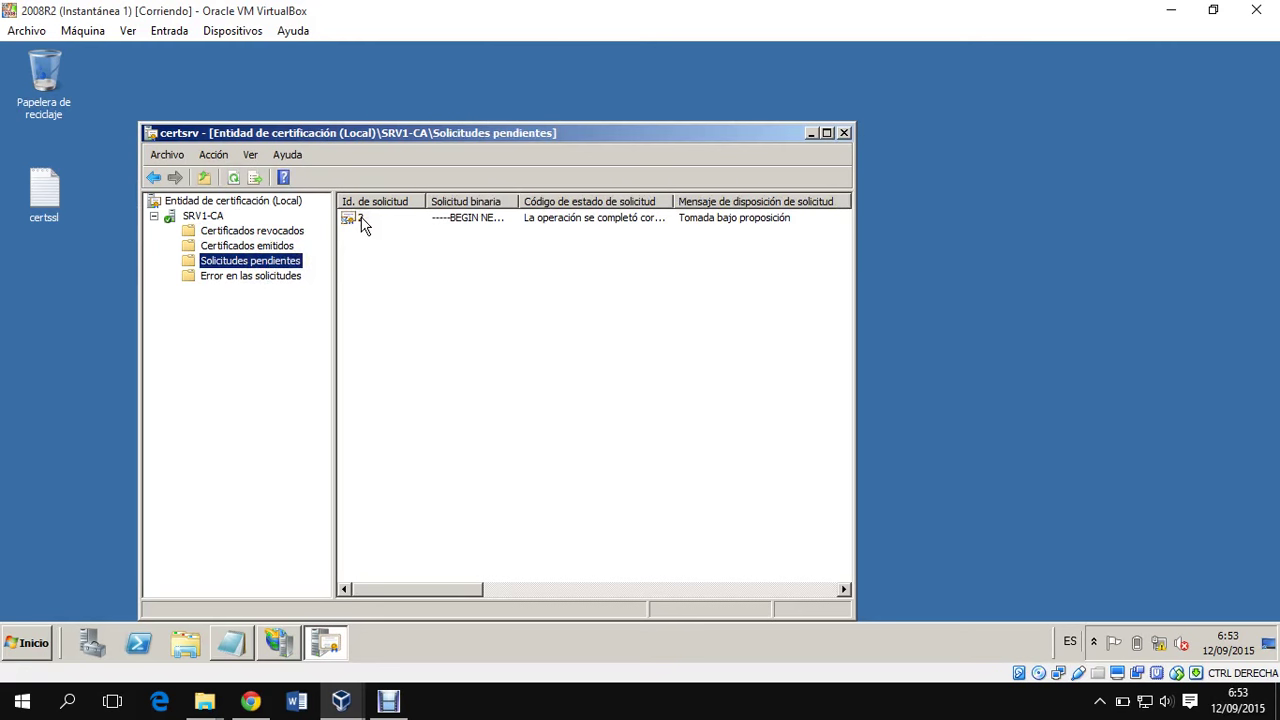
Maximize the certification authority window, widen the Solicitud binaria column and review the pending request's details across all columns.
left_click(826, 133)
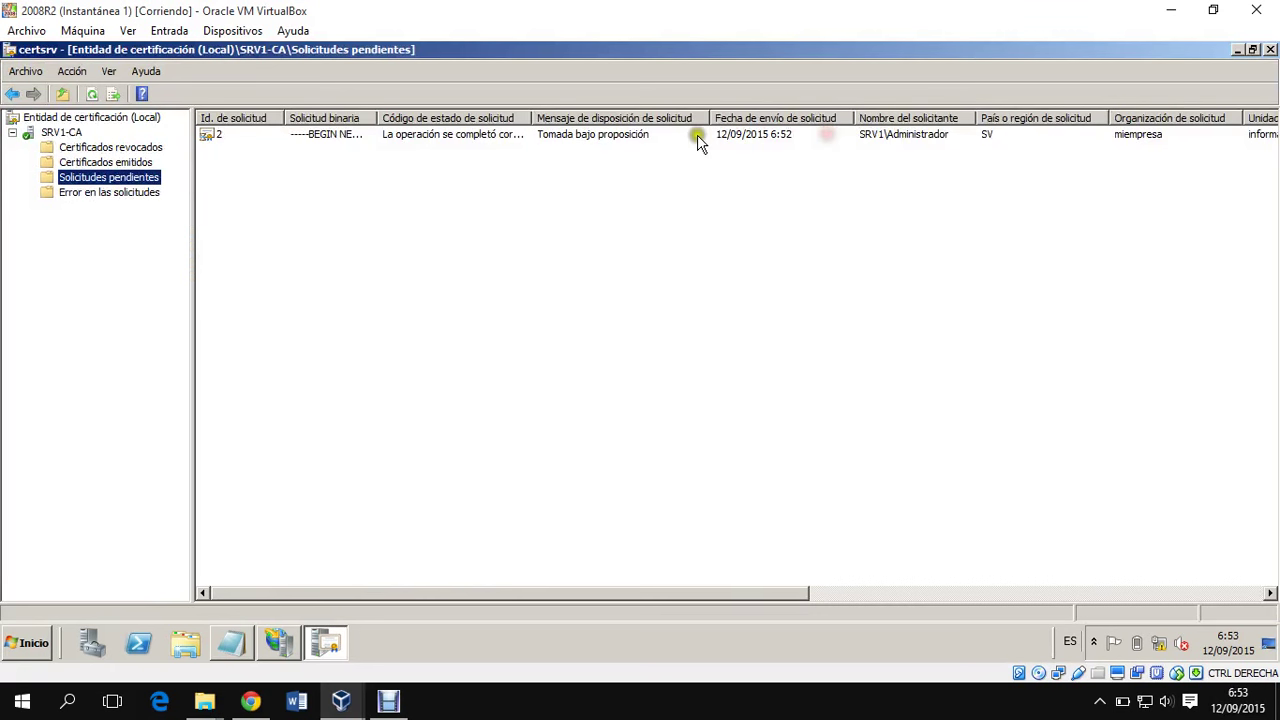
left_click(495, 118)
left_click(381, 120)
left_click_drag(373, 117, 518, 118)
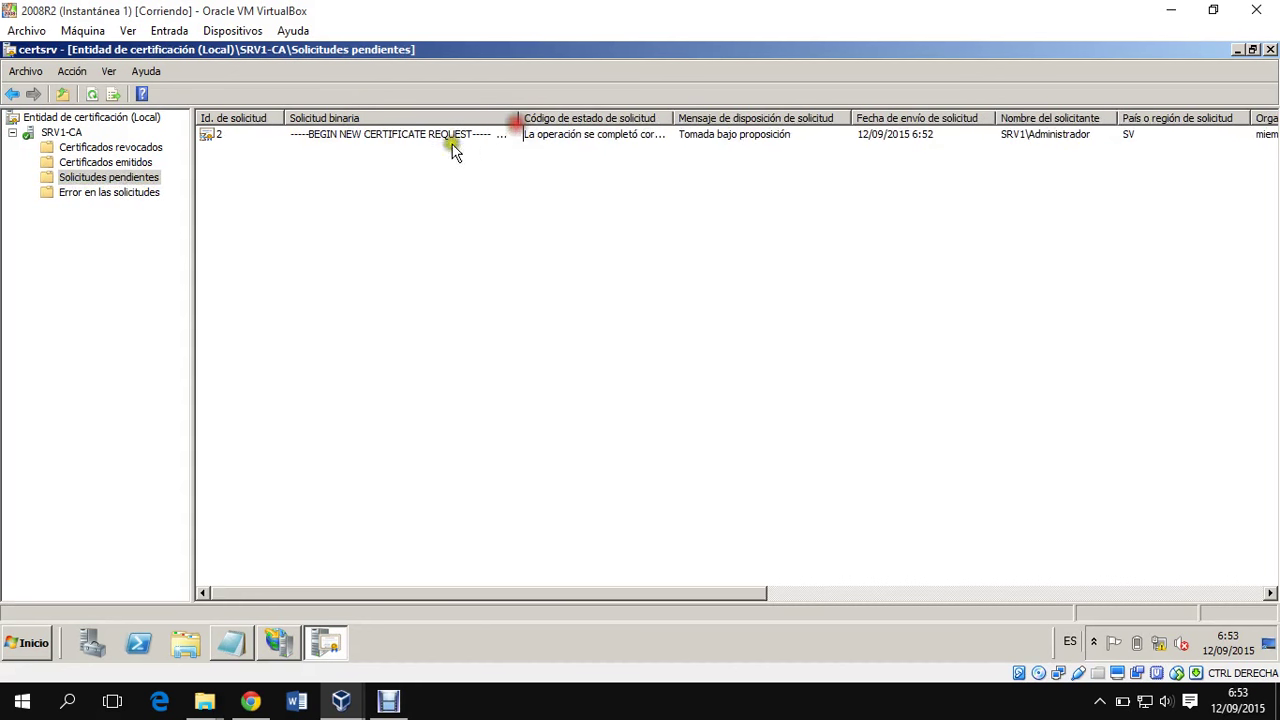
left_click(422, 138)
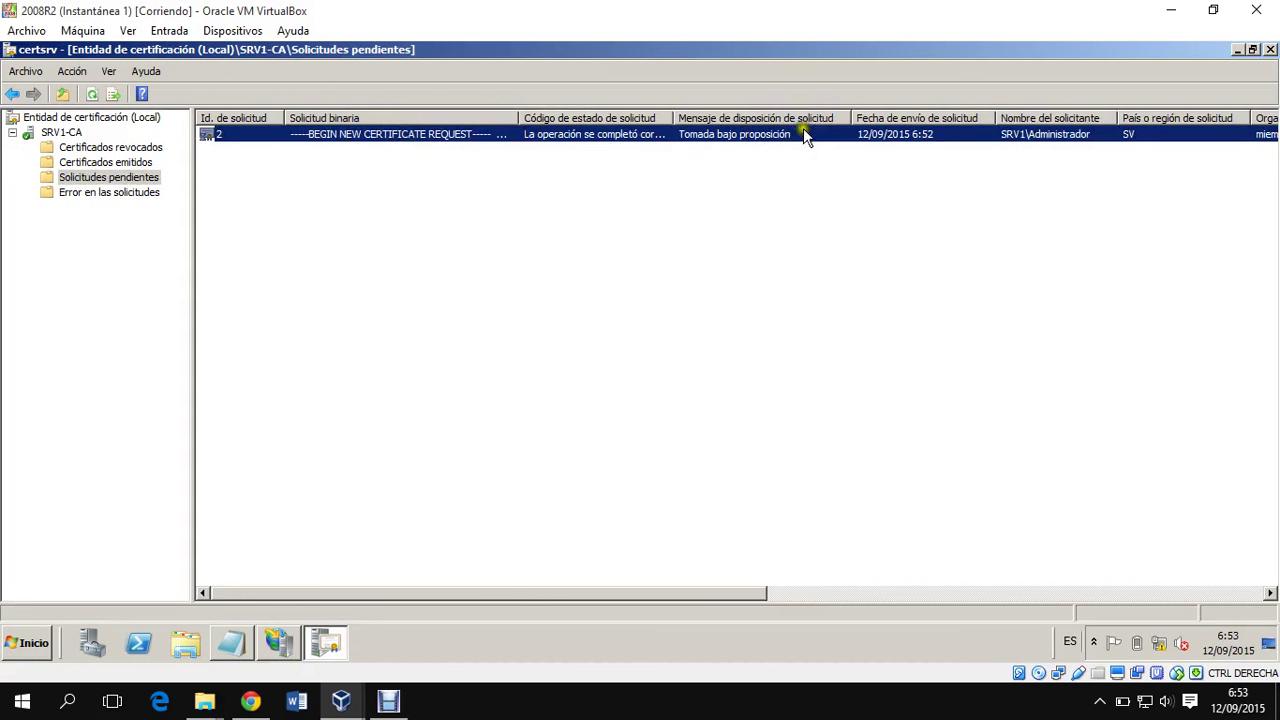
left_click(713, 138)
left_click_drag(761, 593, 951, 575)
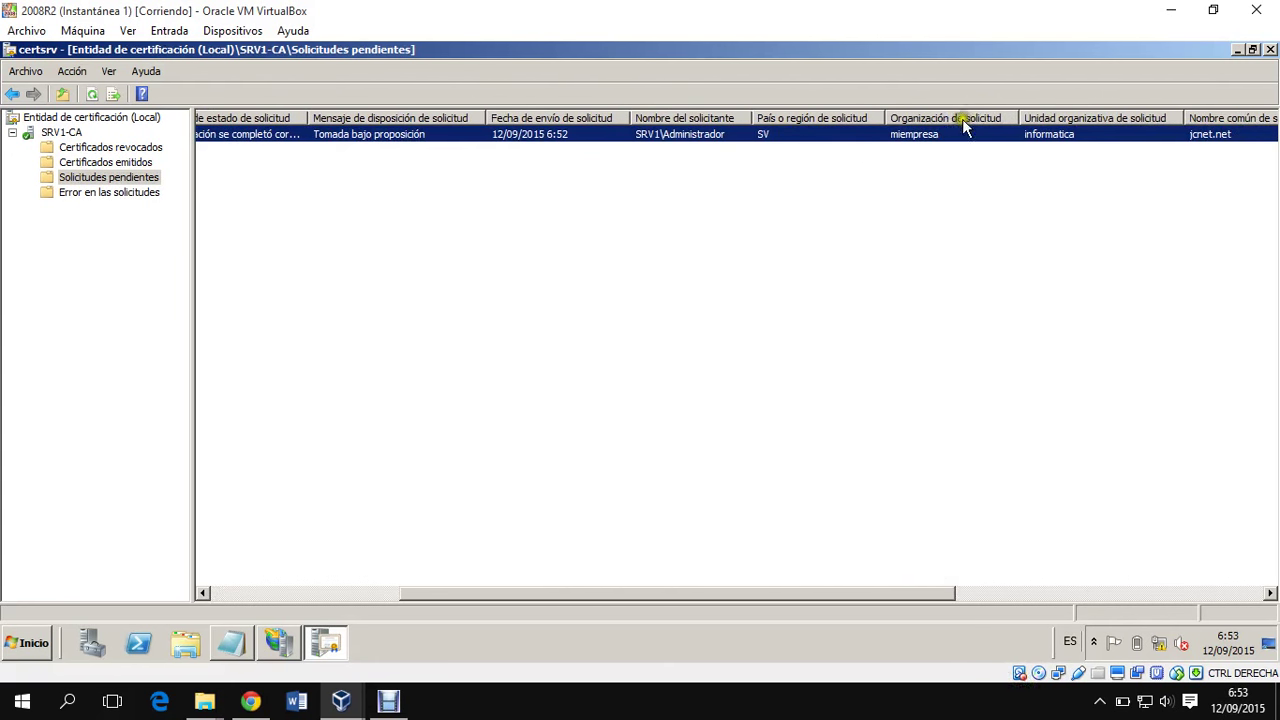
mouse_move(878, 588)
left_mouse_down()
mouse_move(1061, 588)
mouse_move(1206, 550)
mouse_move(489, 543)
left_mouse_up()
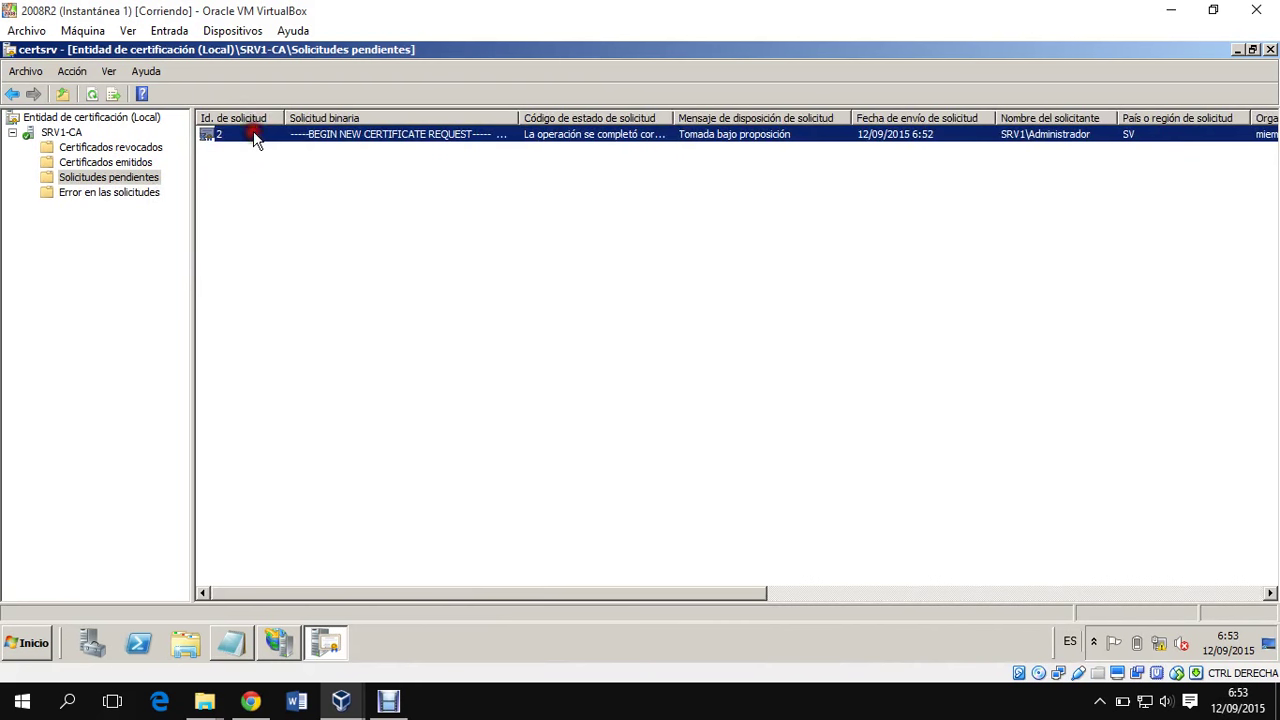
Issue the certificate for pending request 2.
left_click(210, 134)
right_click(367, 146)
mouse_move(420, 142)
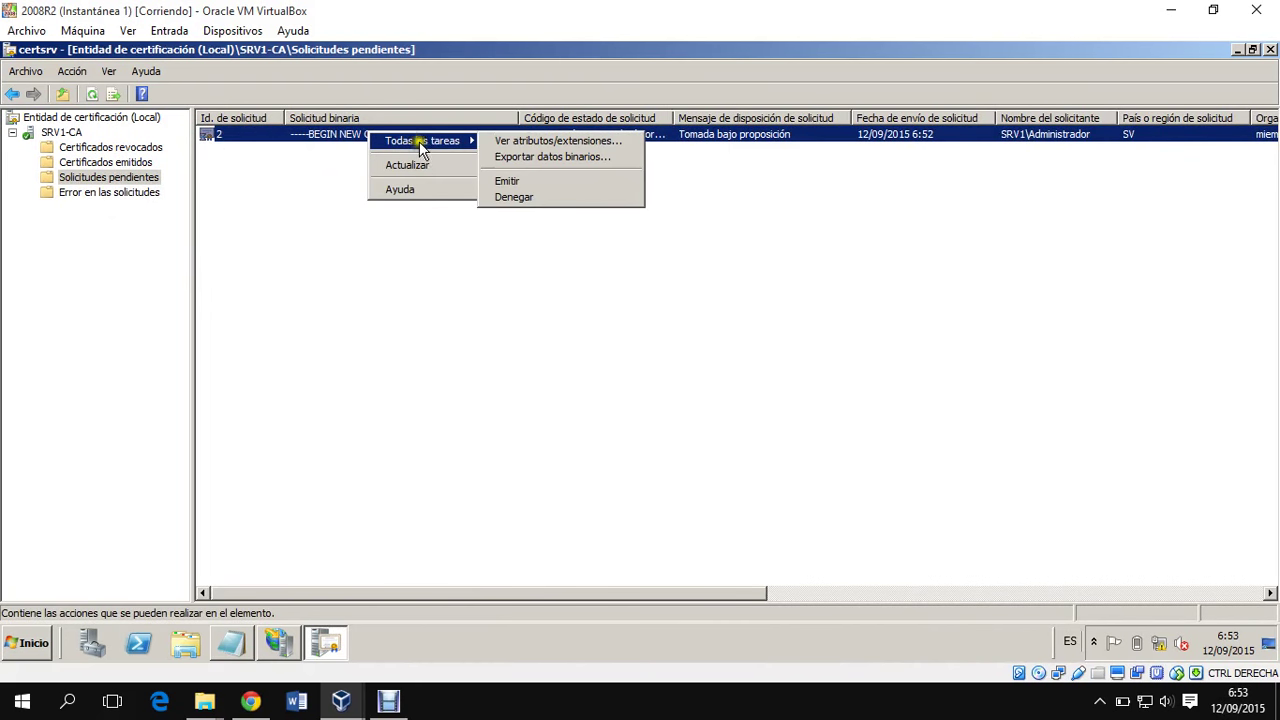
left_click(517, 184)
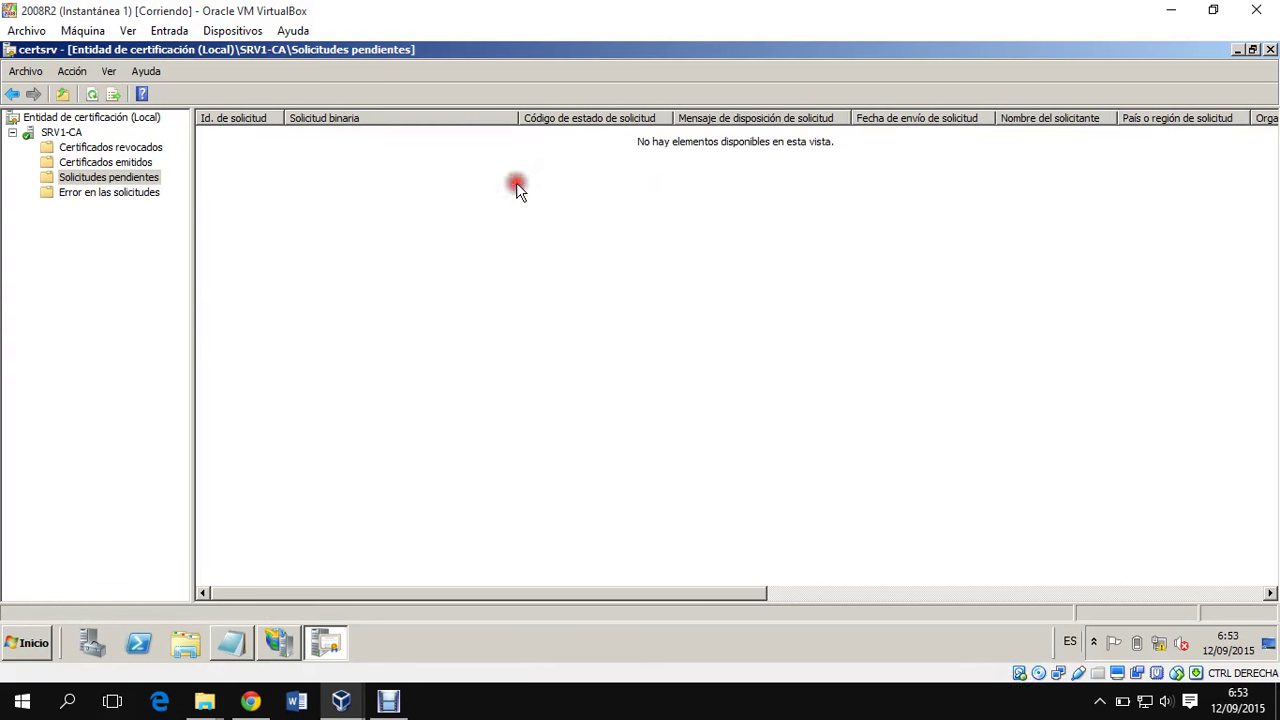
Open the newly issued jcnet.net certificate from Certificados emitidos and show its details.
left_click(124, 165)
double_click(228, 136)
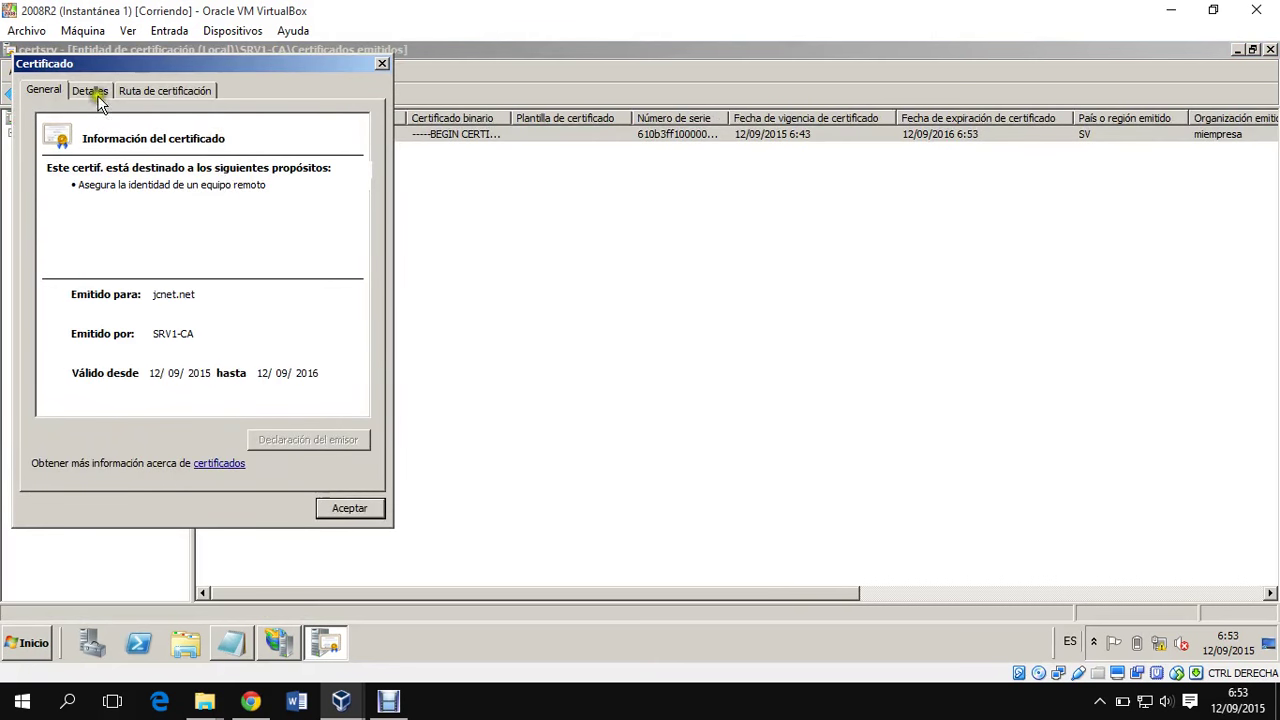
left_click(90, 90)
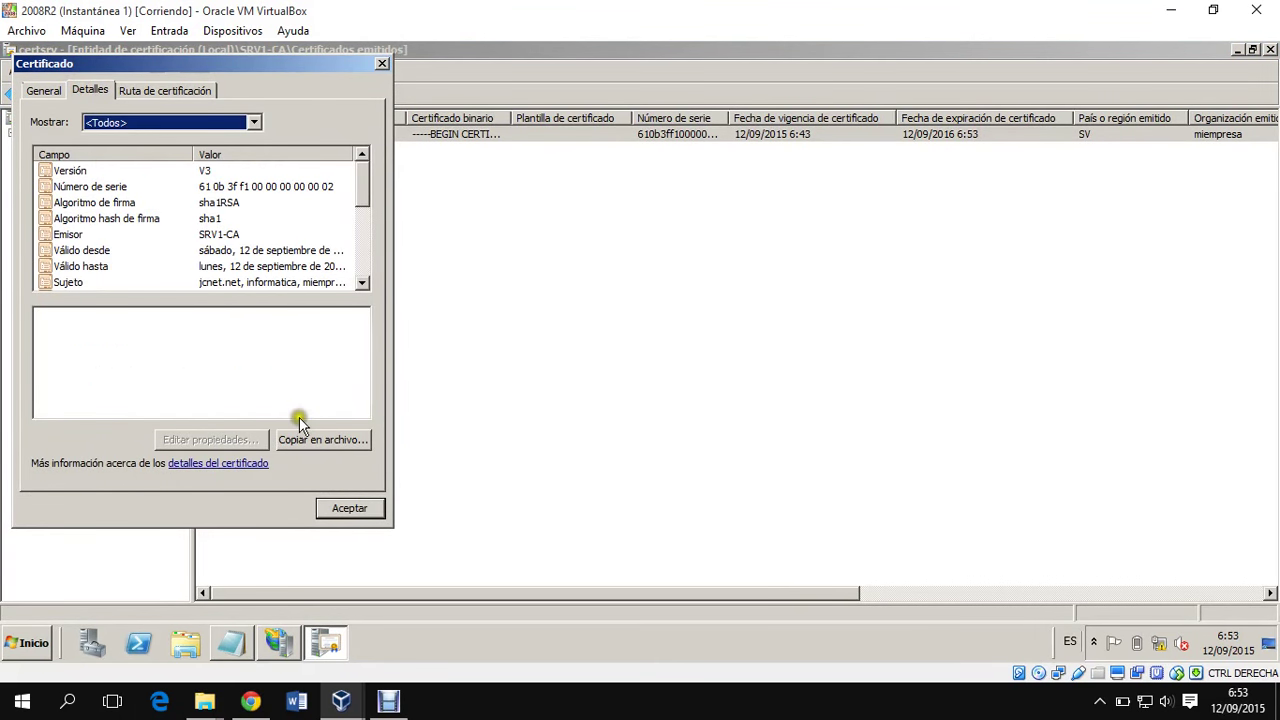
Export the jcnet.net certificate in DER binary X.509 (.CER) format to the desktop under the name certssl.
left_click(314, 443)
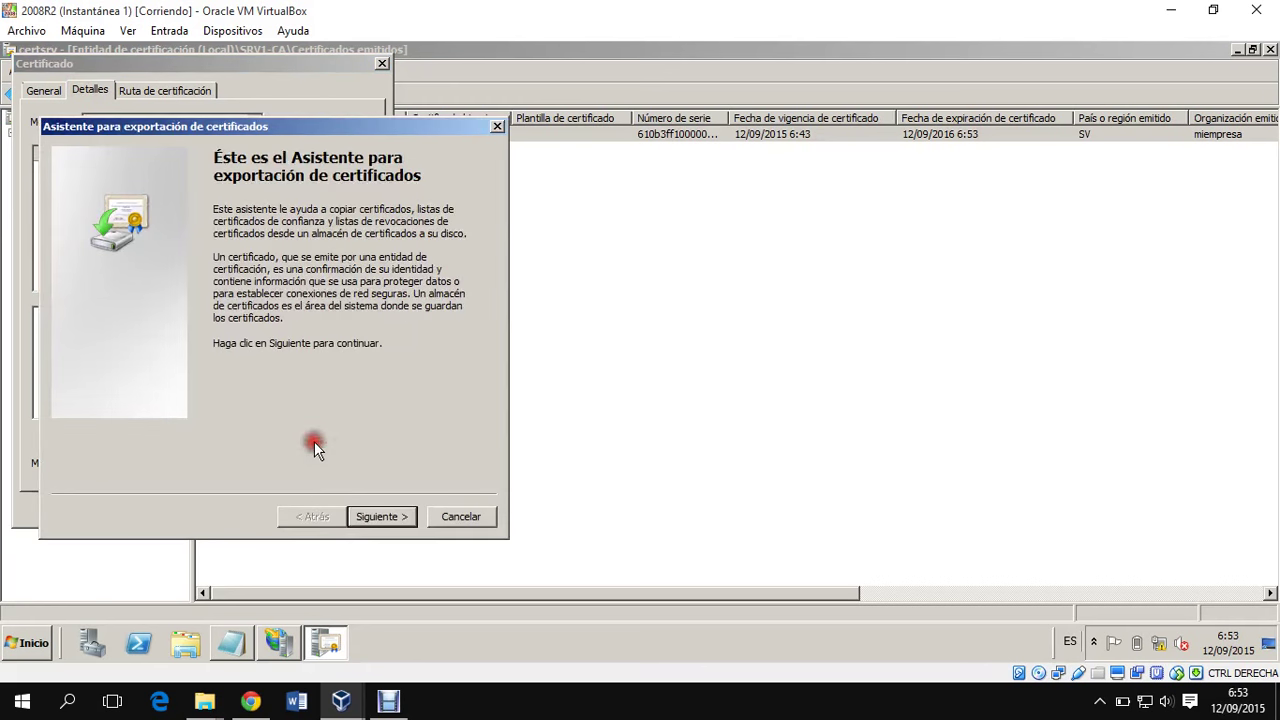
left_click(374, 518)
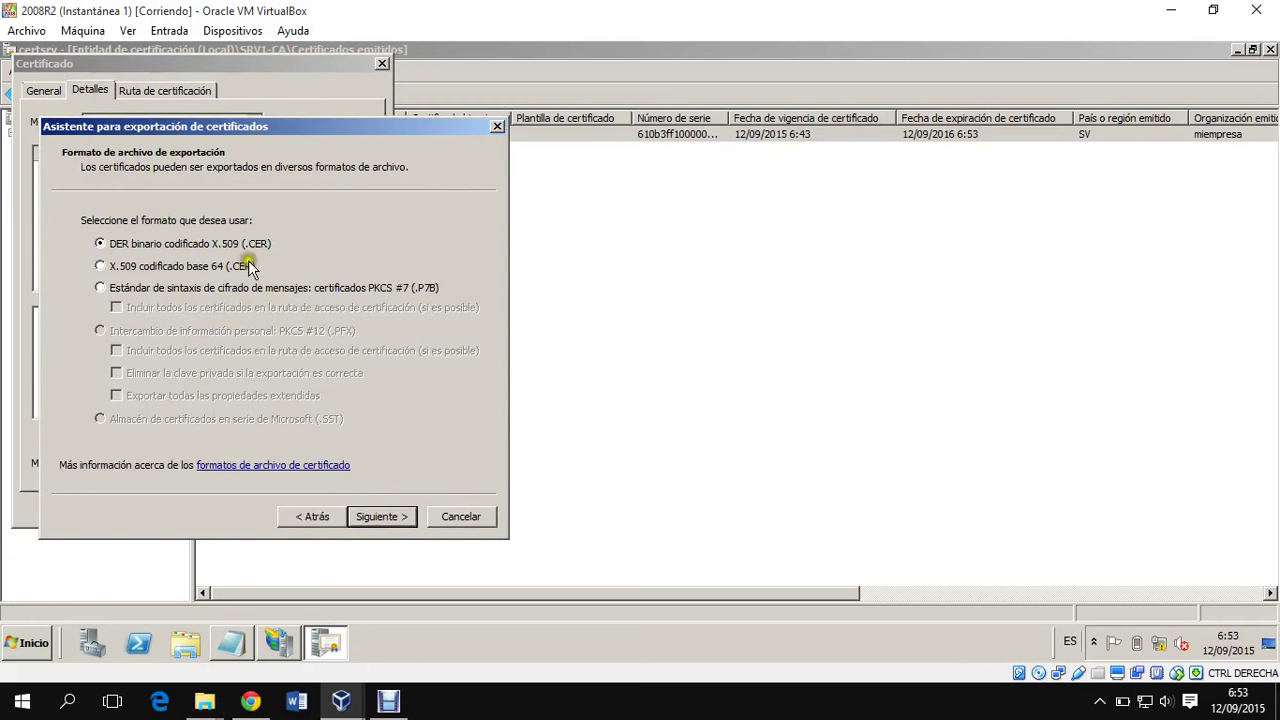
left_click(390, 517)
left_click(429, 239)
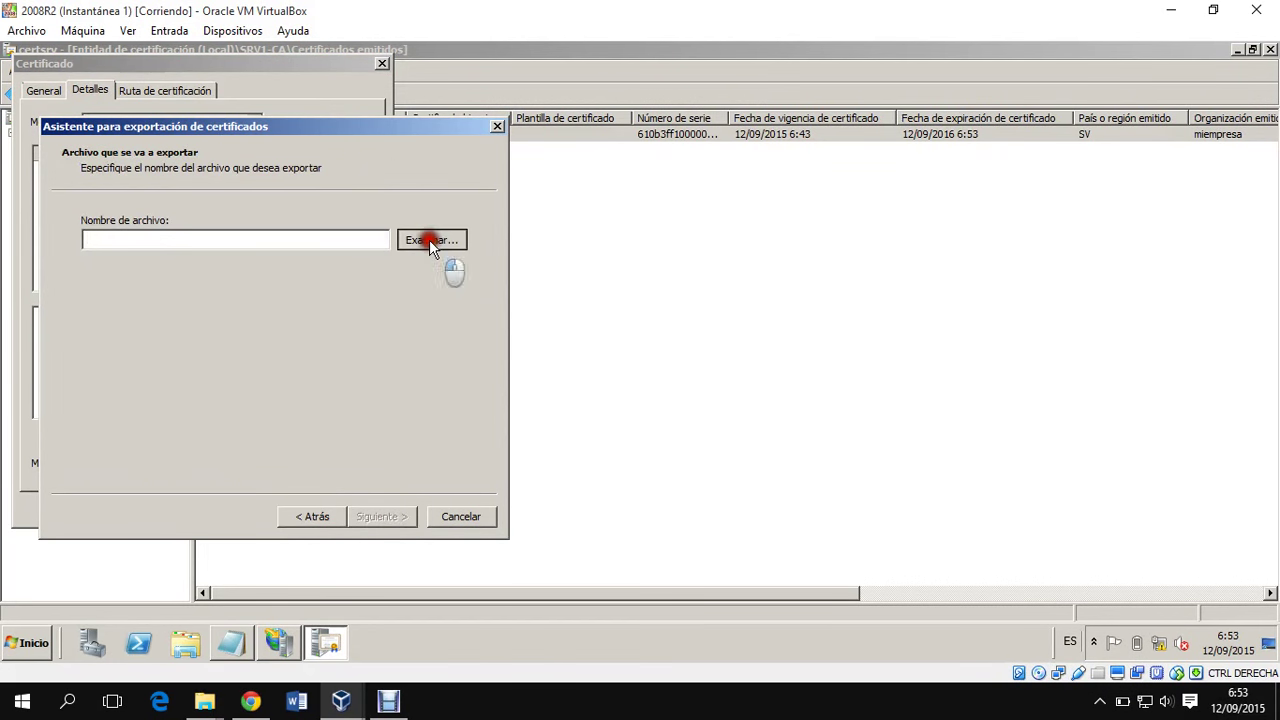
left_click(72, 231)
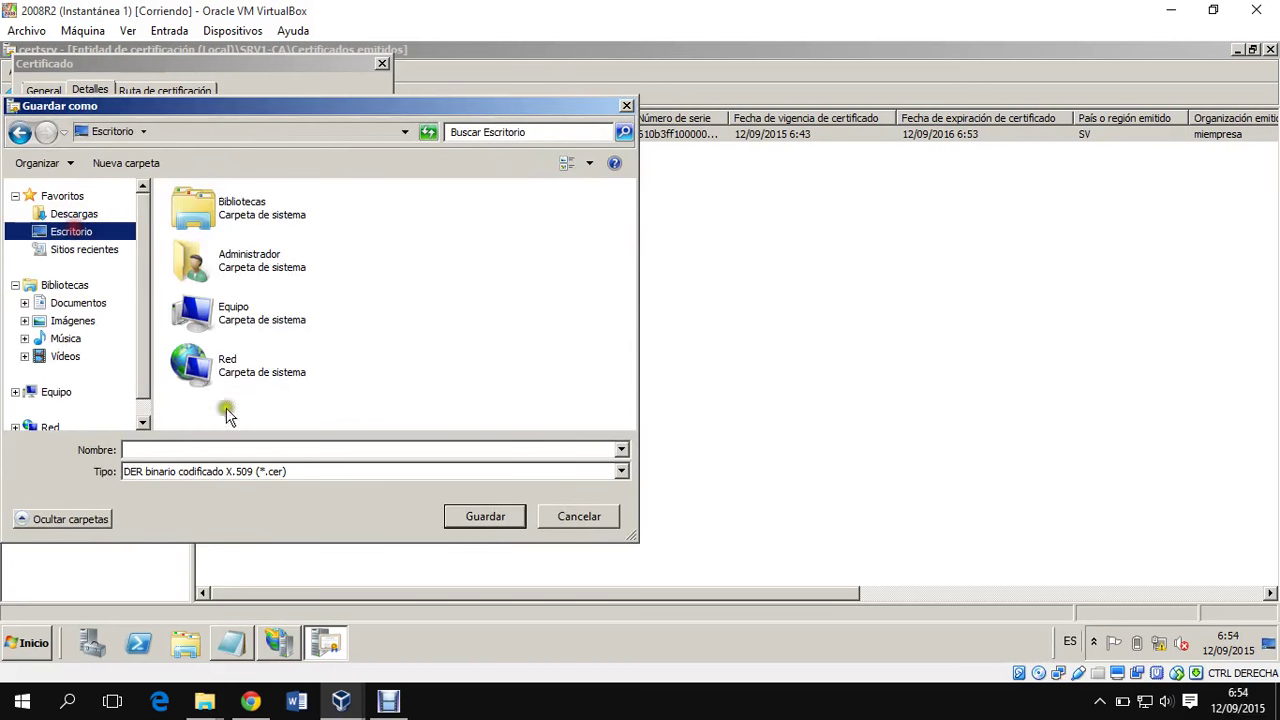
left_click(224, 452)
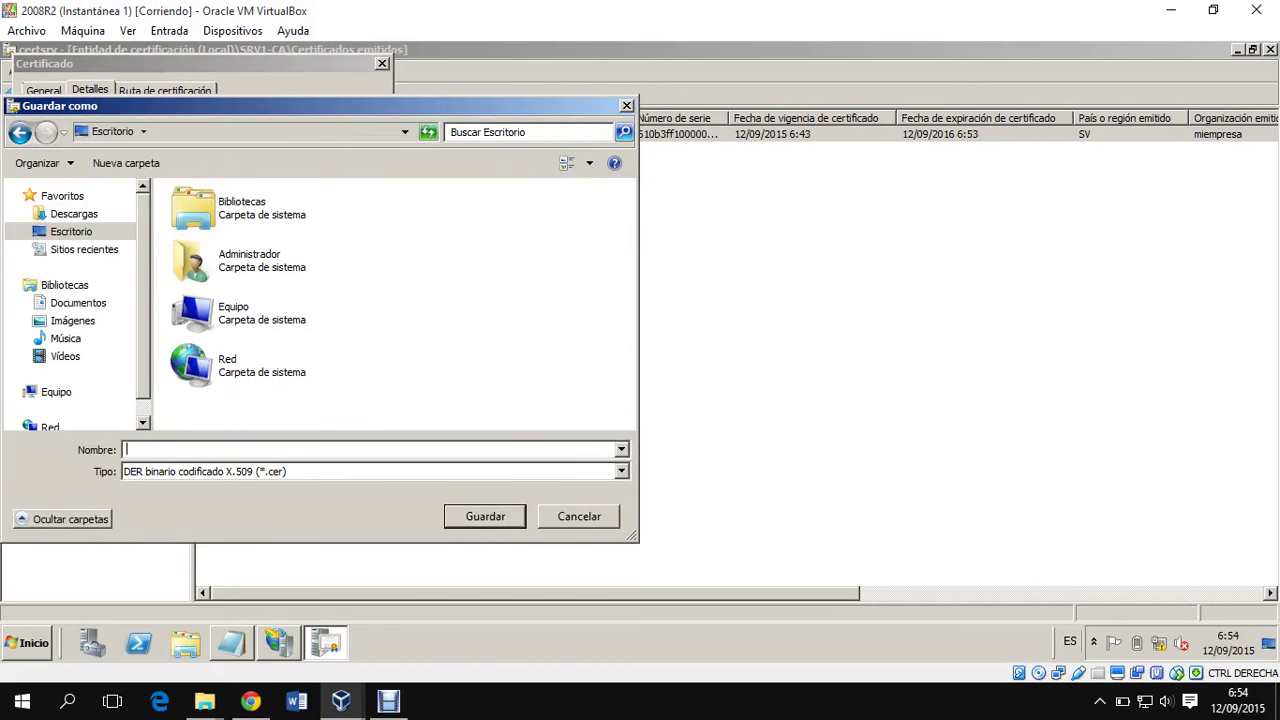
type("certssl")
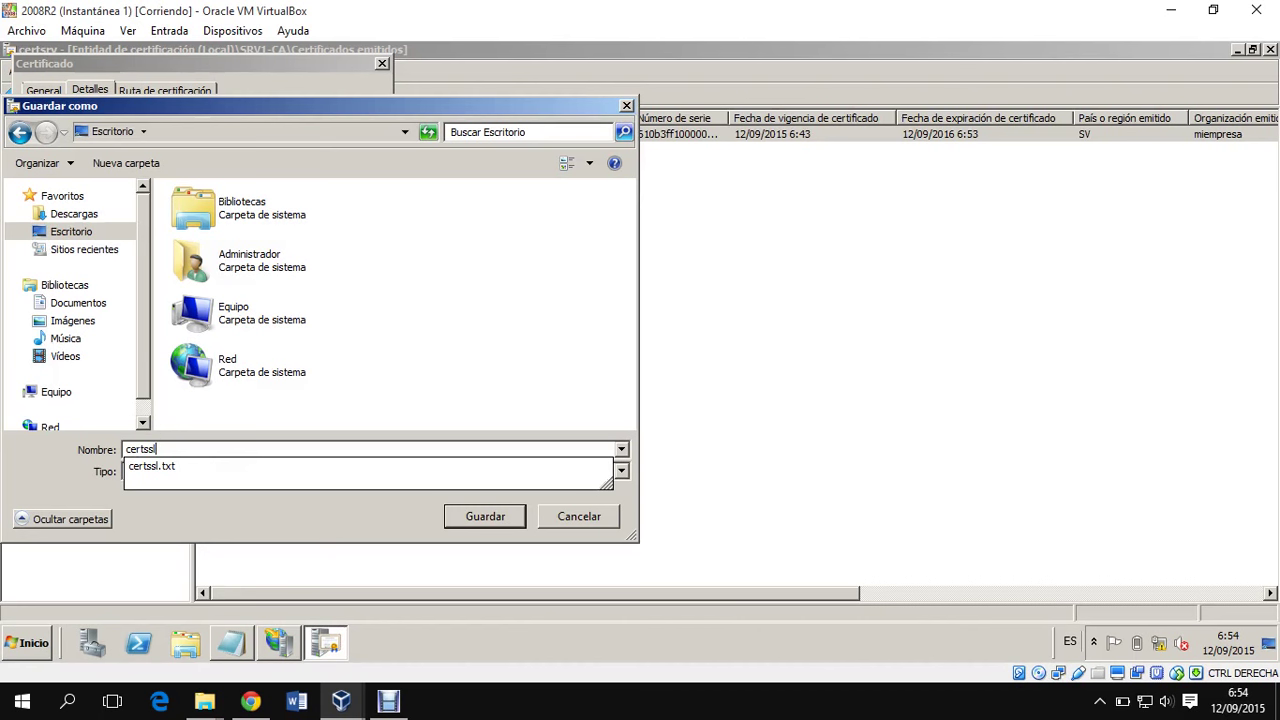
left_click(488, 518)
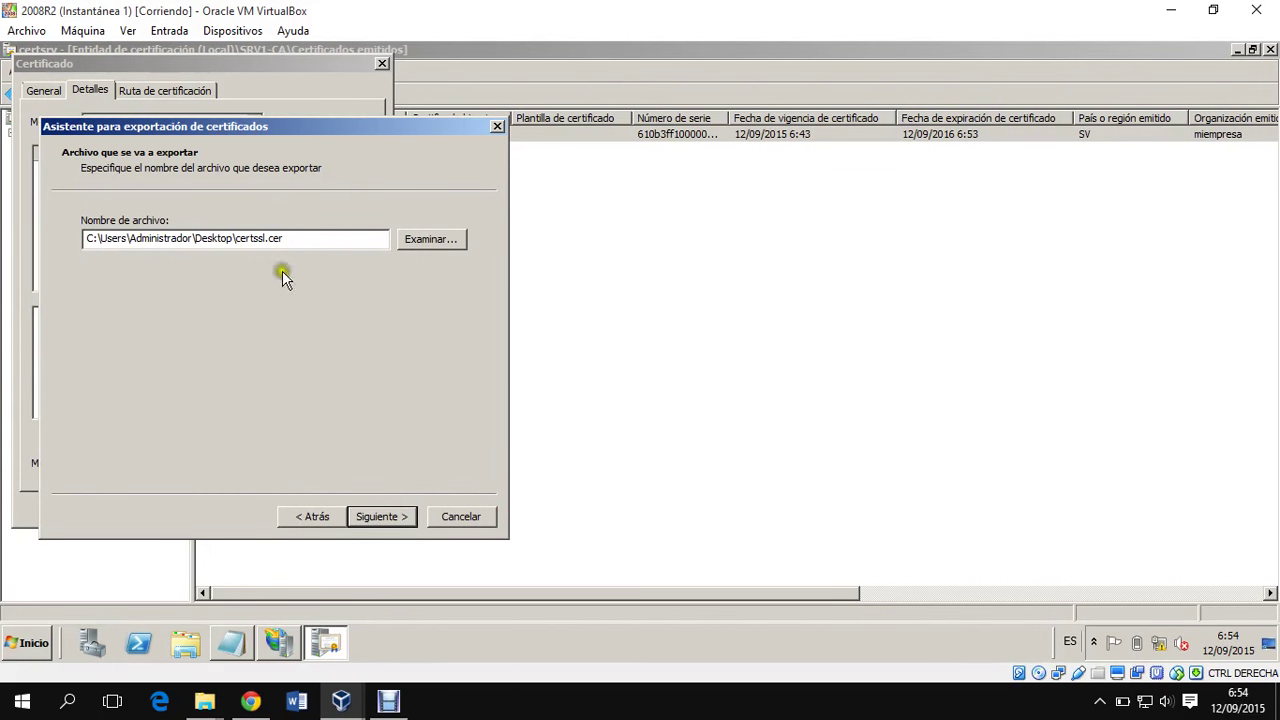
left_click(383, 517)
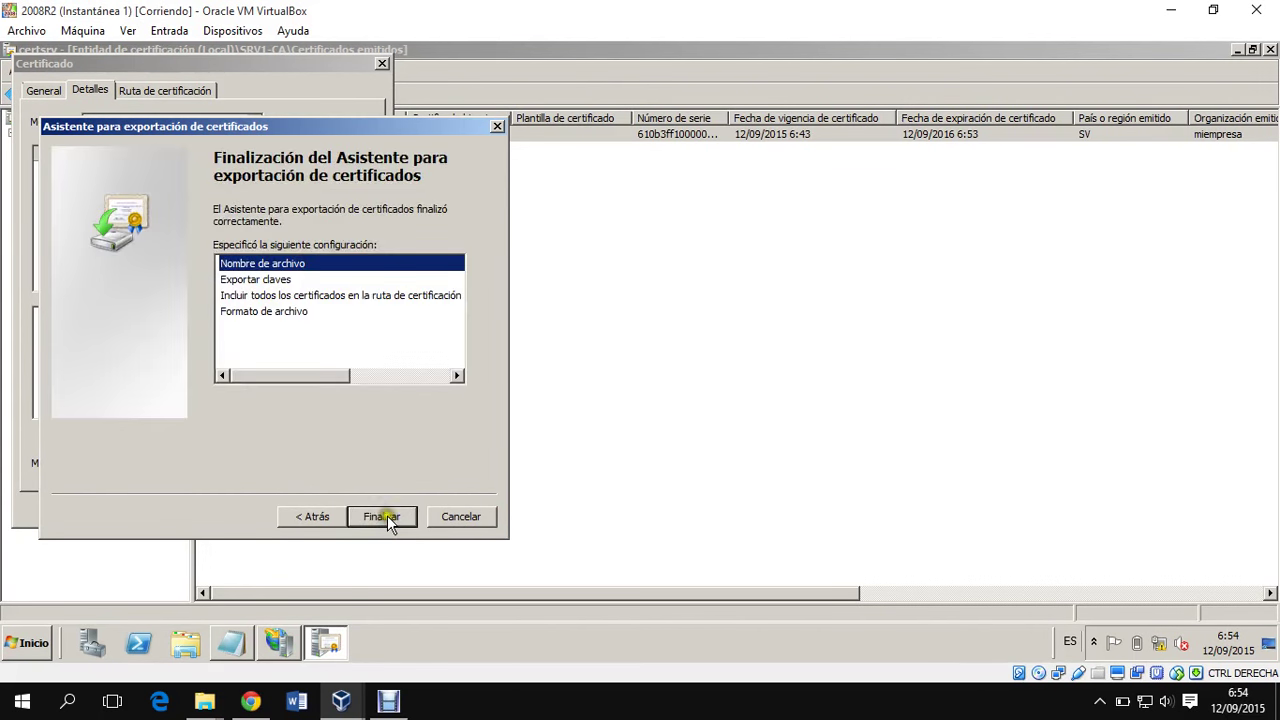
left_click(387, 516)
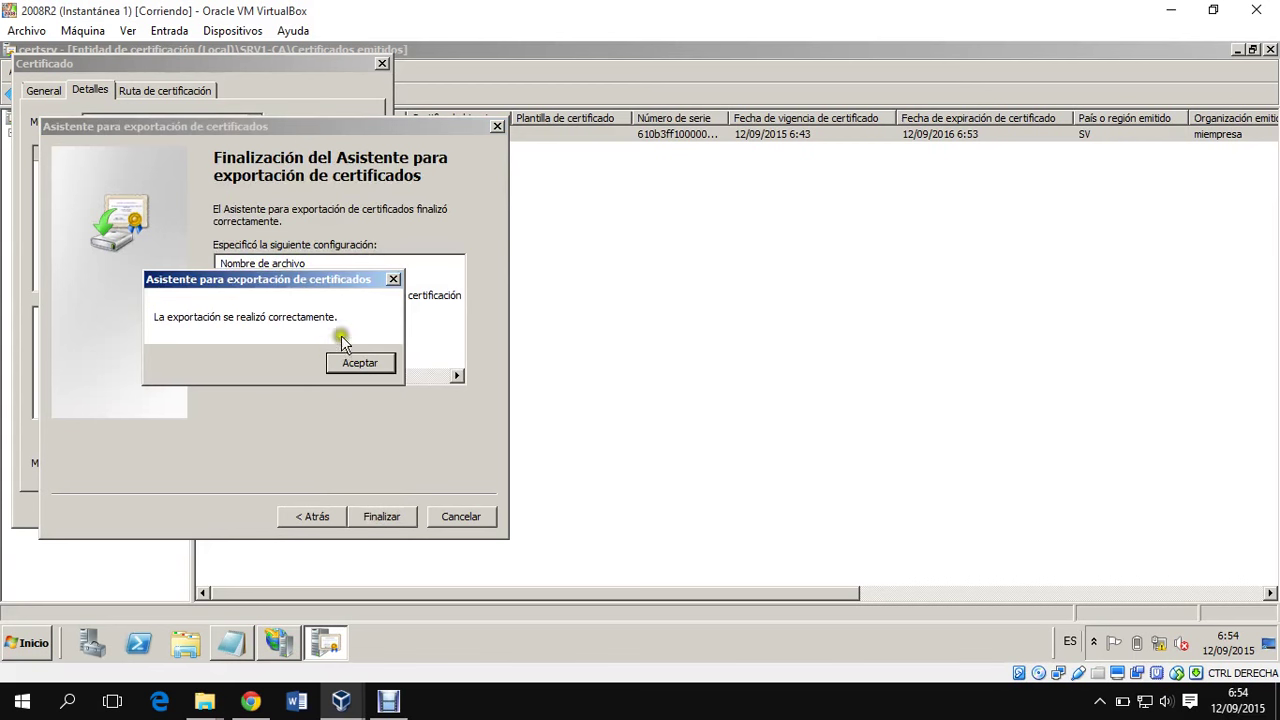
left_click(352, 362)
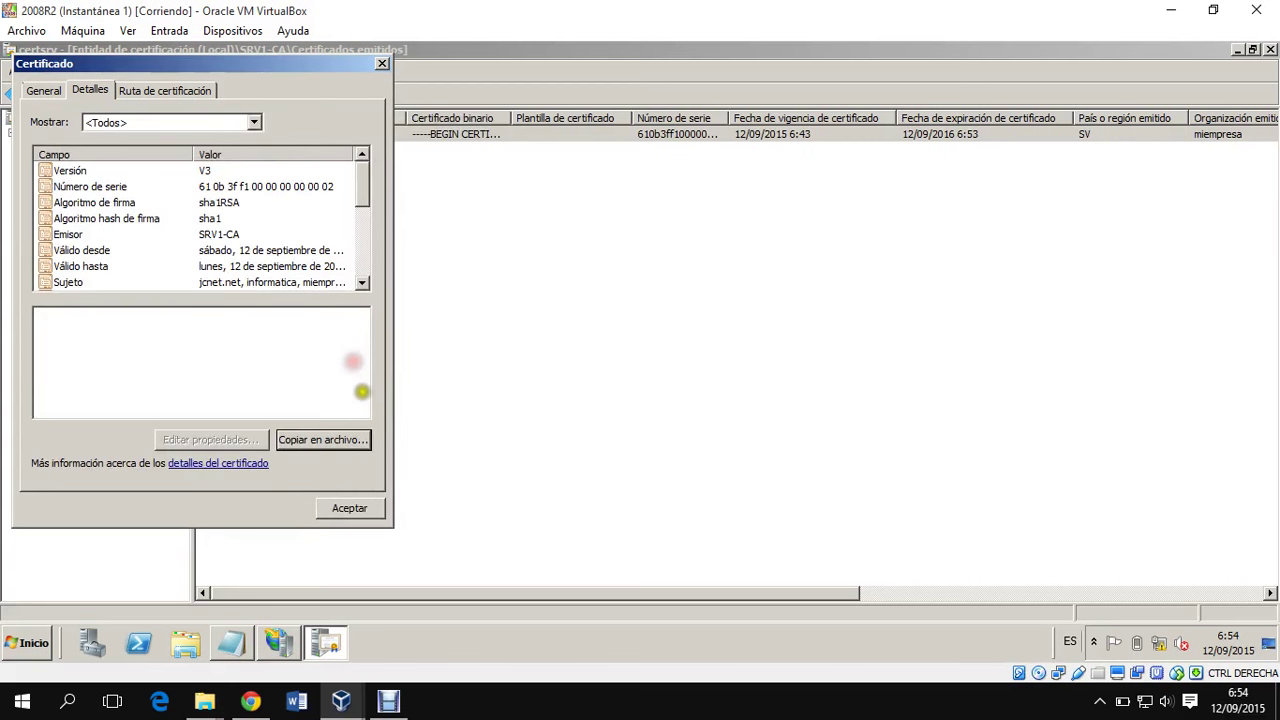
Close the certificate details and the certification authority console, and select the exported certssl certificate on the desktop.
left_click(357, 507)
left_click(1270, 49)
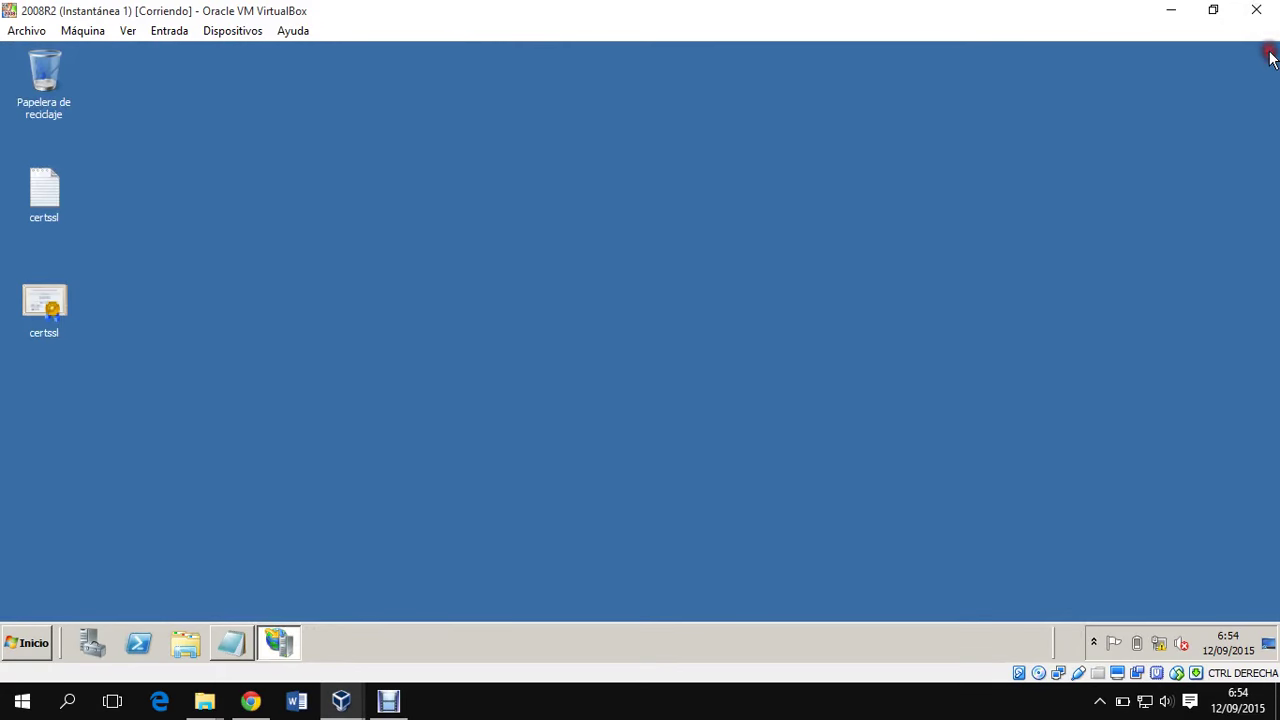
left_click(55, 316)
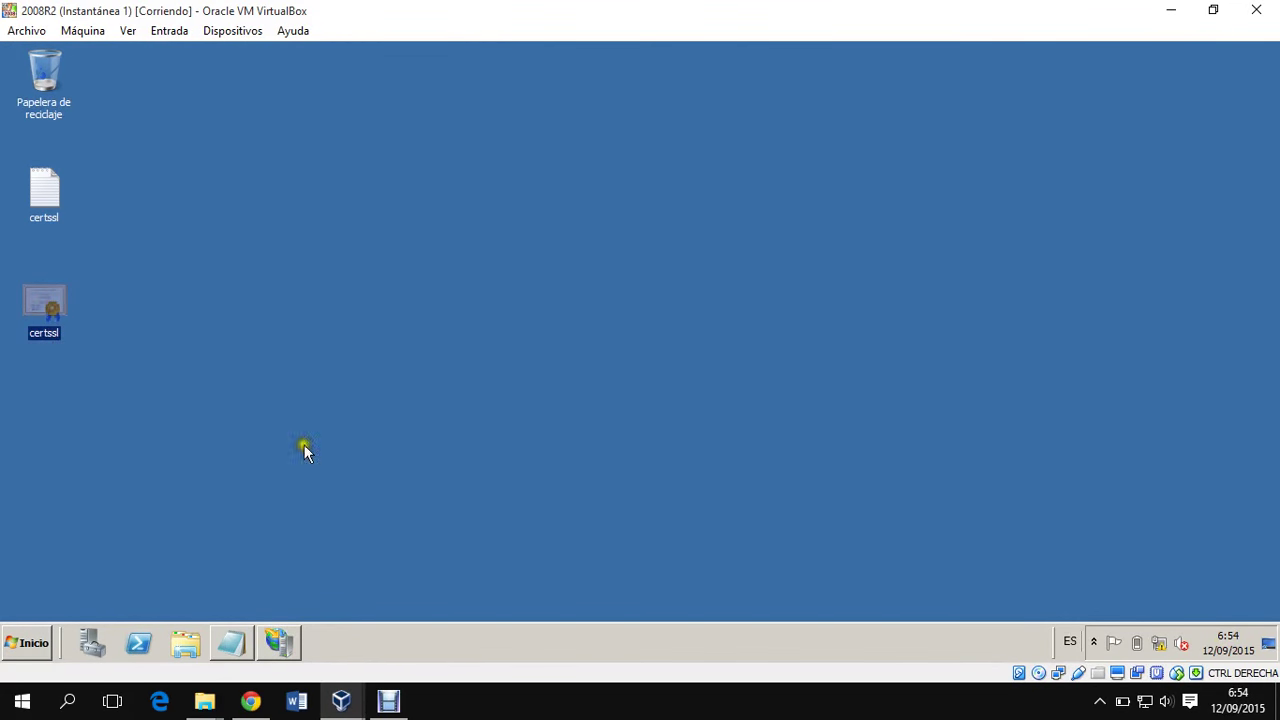
In IIS Manager, complete the pending certificate request with certssl.cer from the desktop, using the friendly name miempresa.
left_click(290, 647)
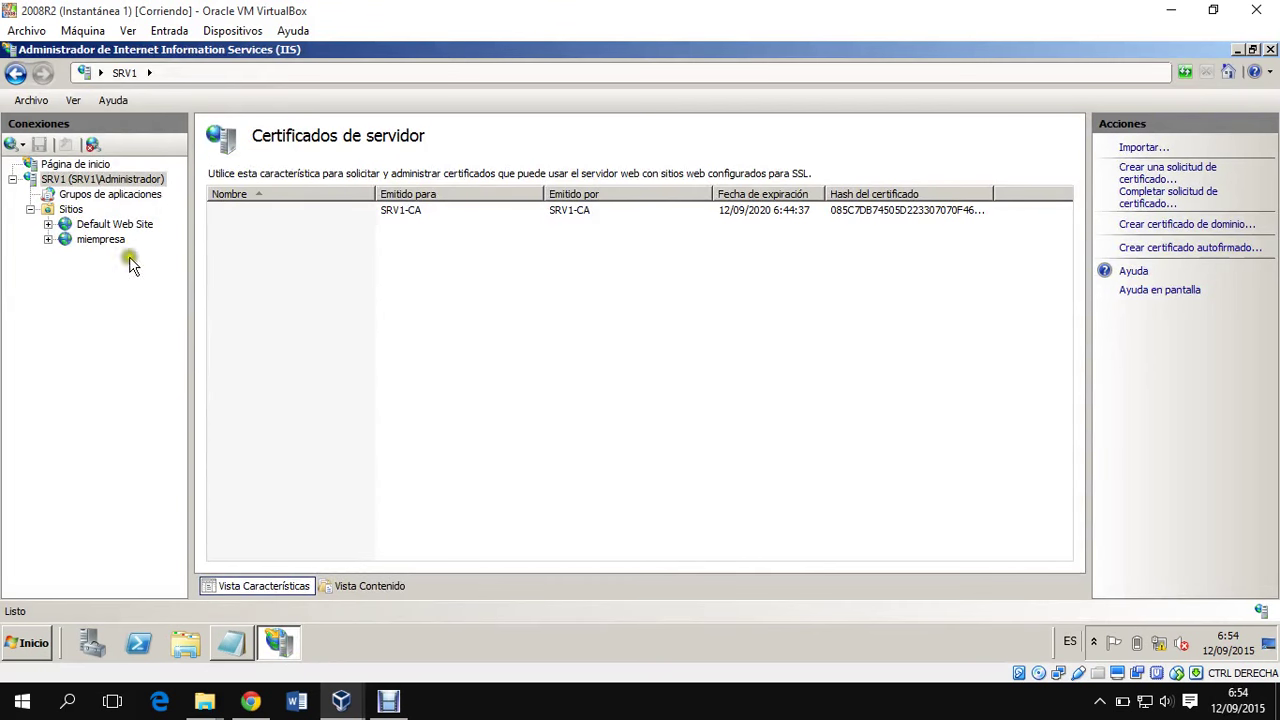
left_click(1152, 200)
left_click(732, 285)
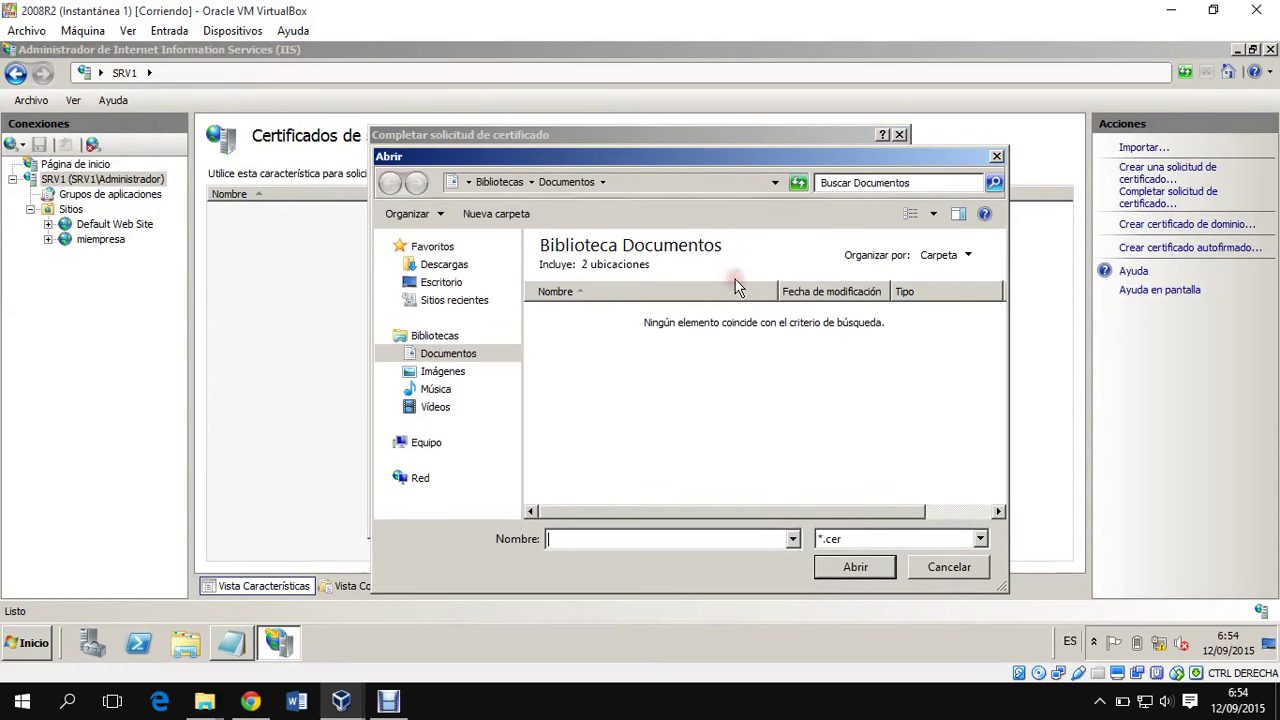
left_click(445, 283)
left_click(620, 478)
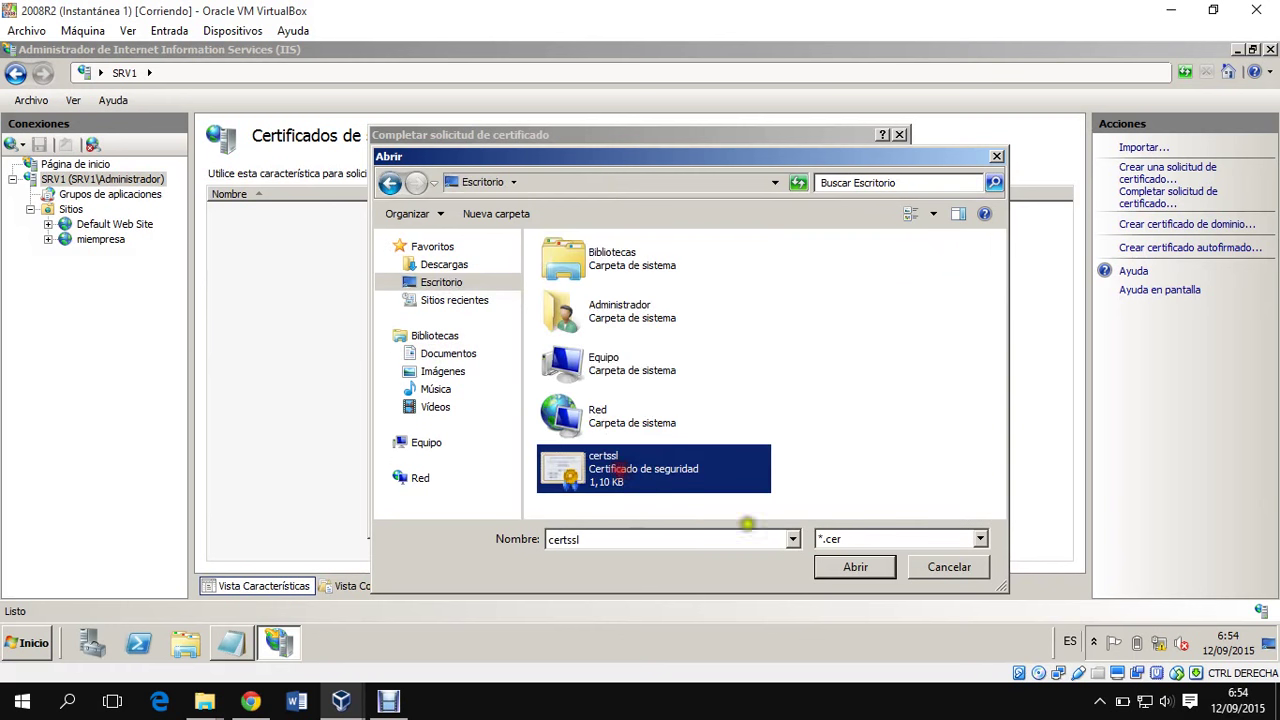
left_click(850, 567)
left_click(543, 332)
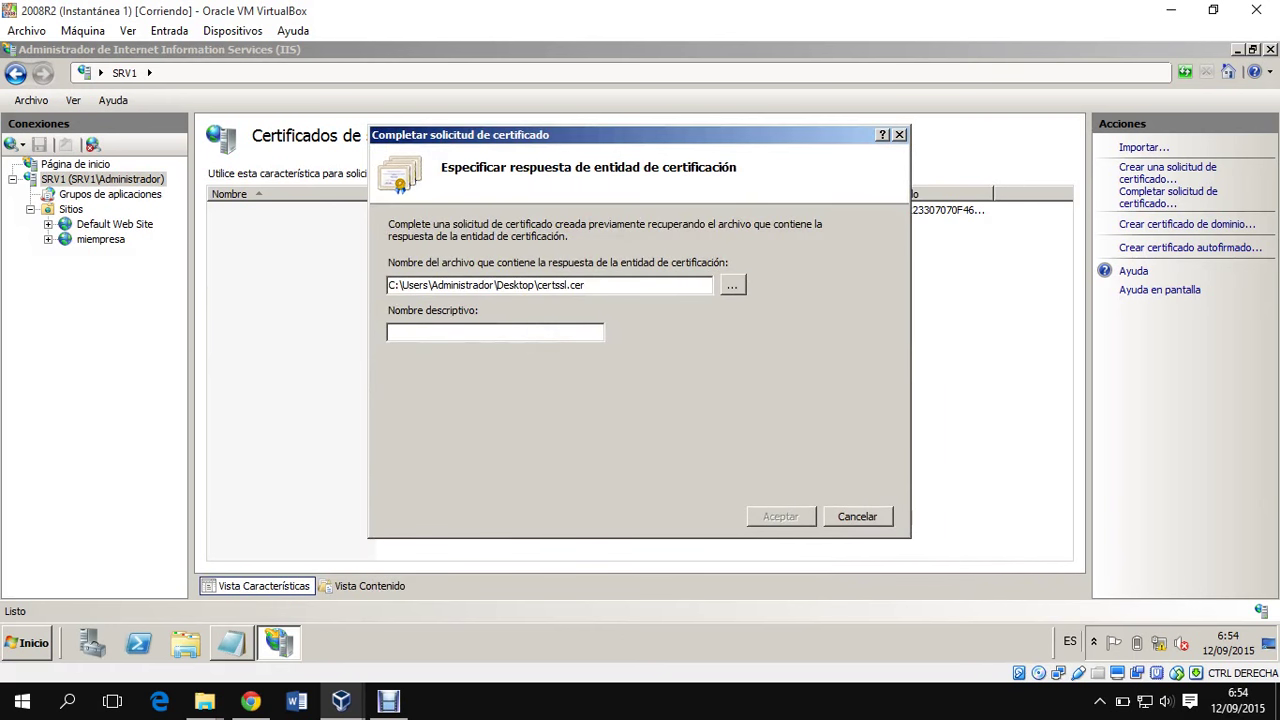
type("miempresa")
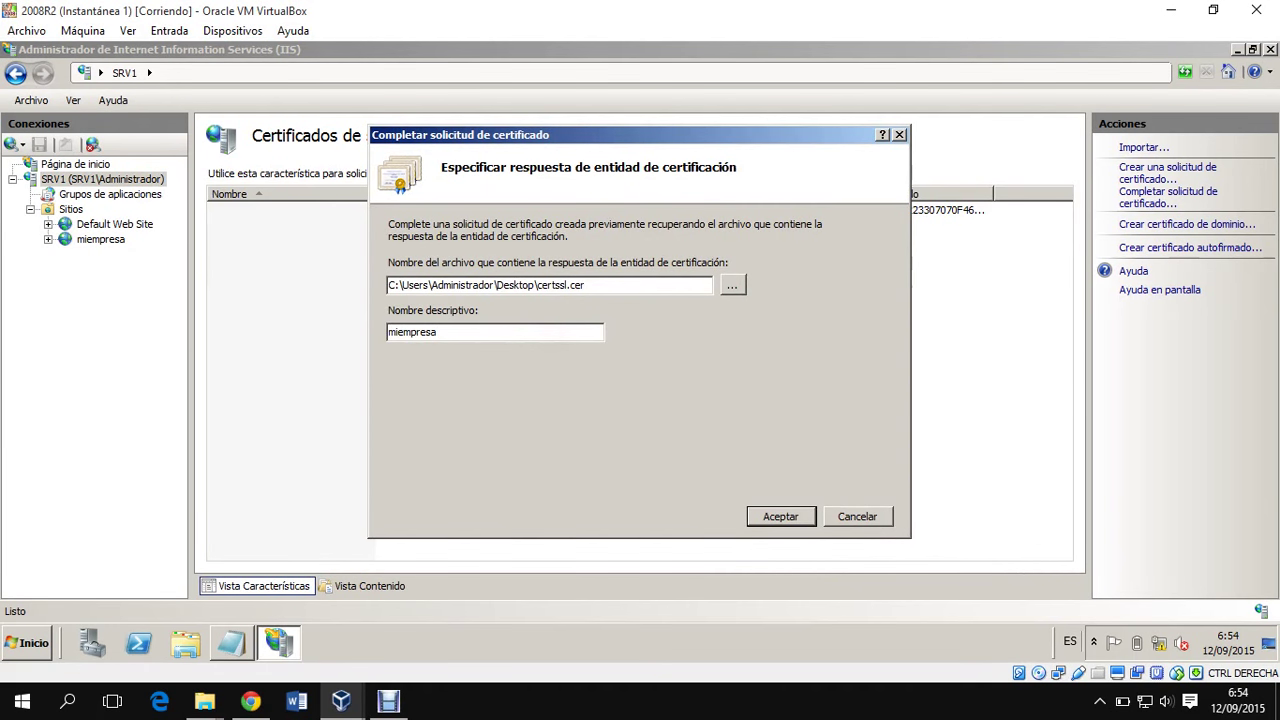
left_click(781, 517)
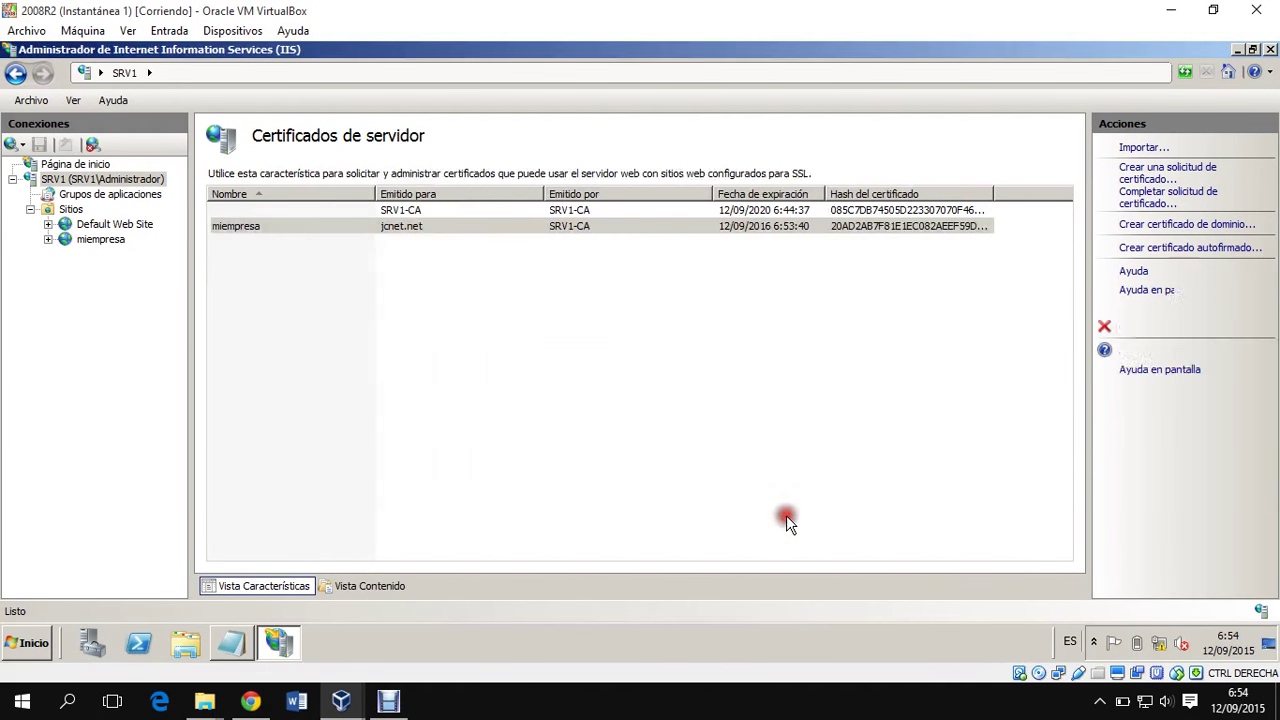
Open the miempresa site and review its available actions and advanced settings without changing anything.
left_click(90, 240)
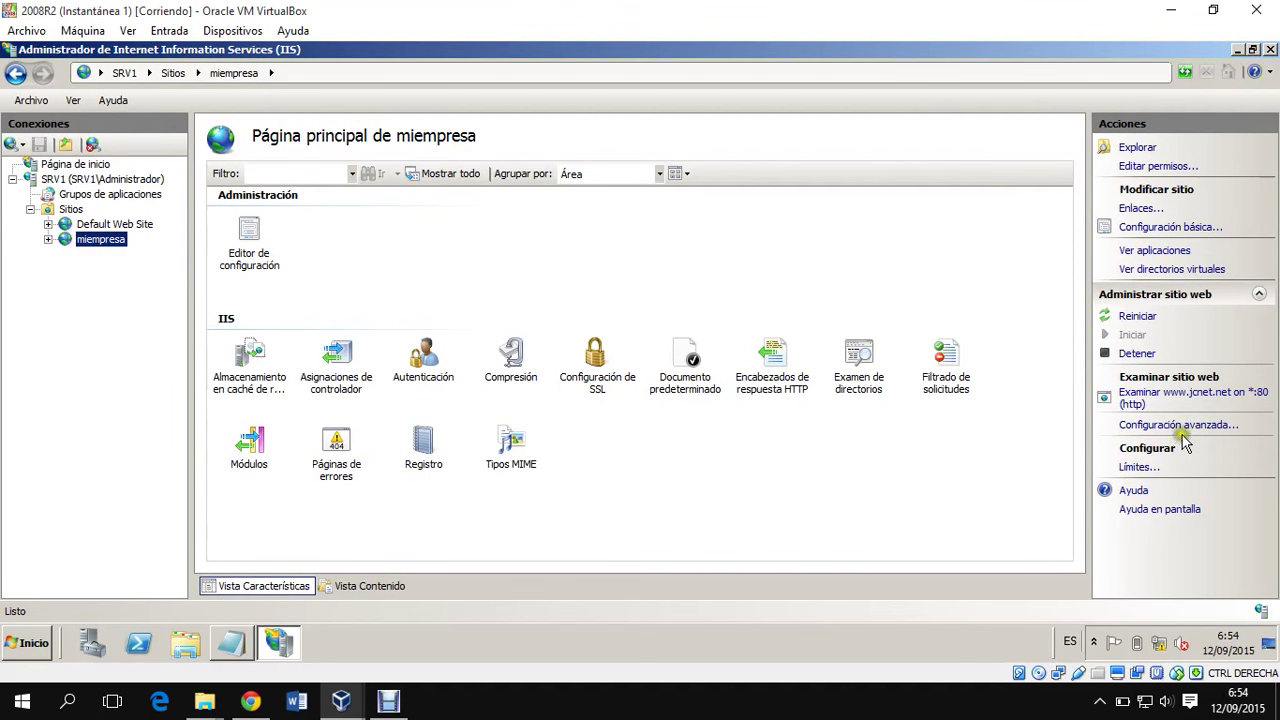
left_click(48, 240)
right_click(92, 240)
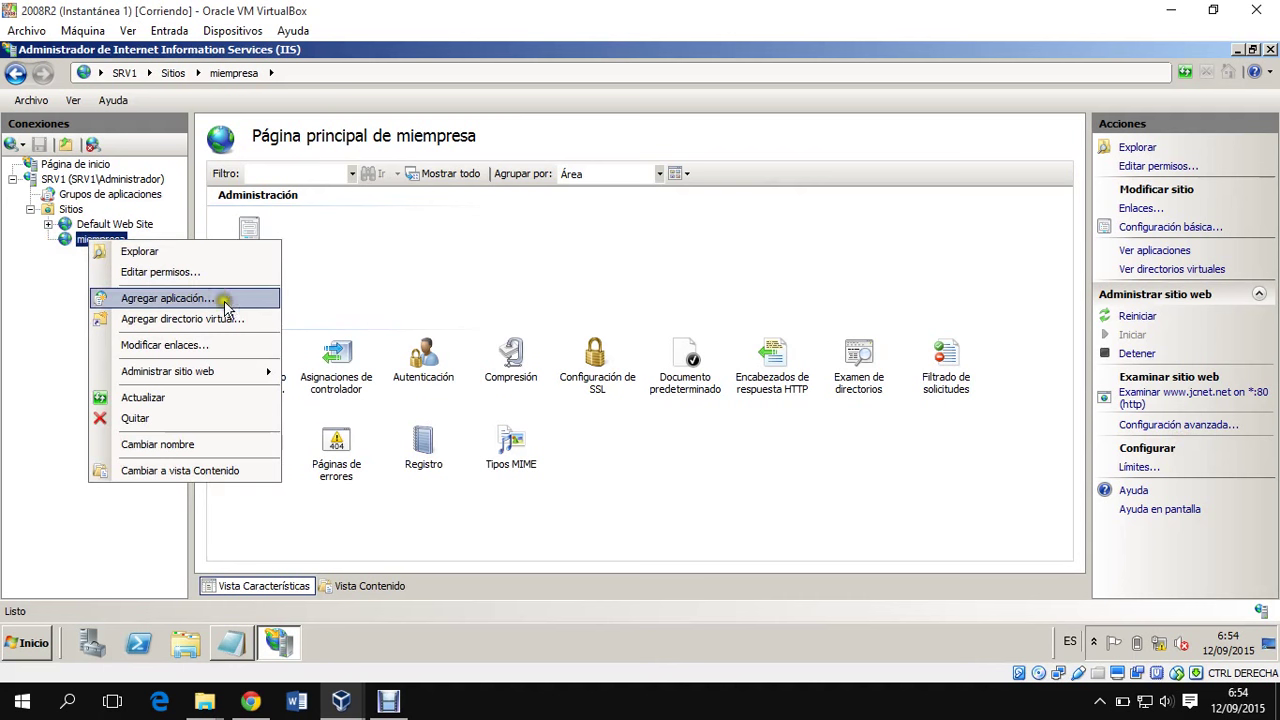
left_click(925, 511)
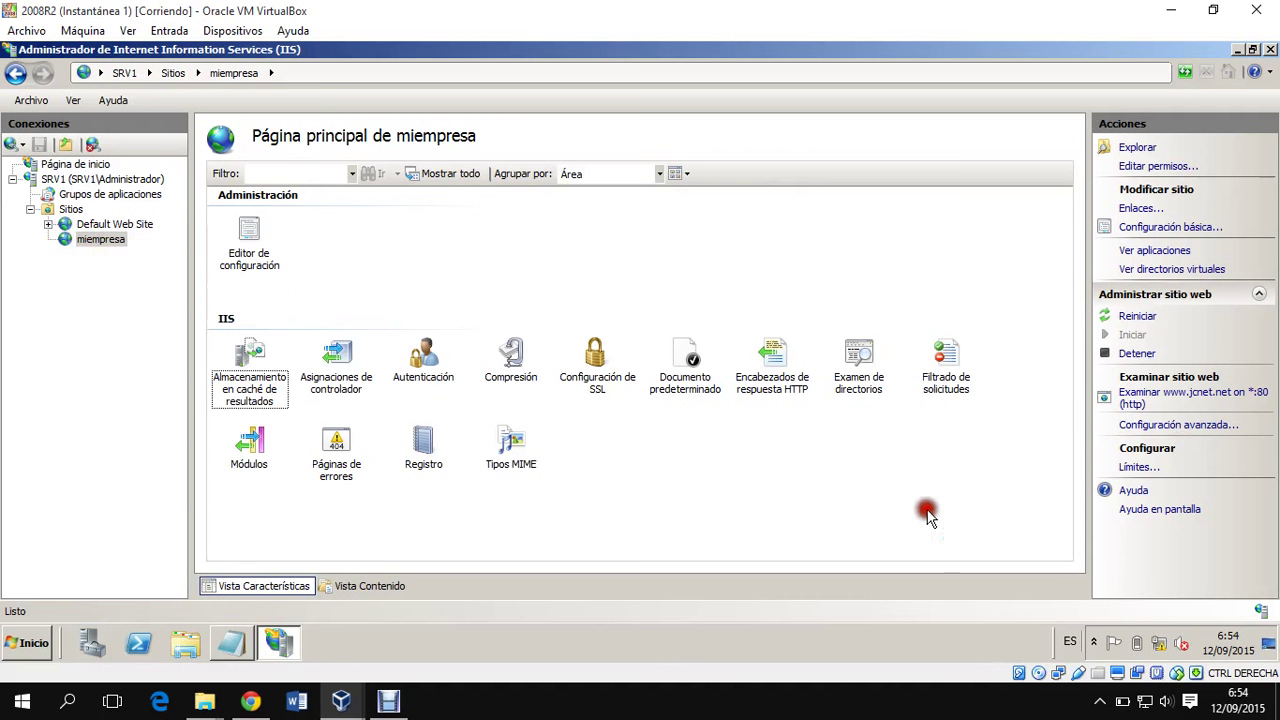
left_click(1209, 430)
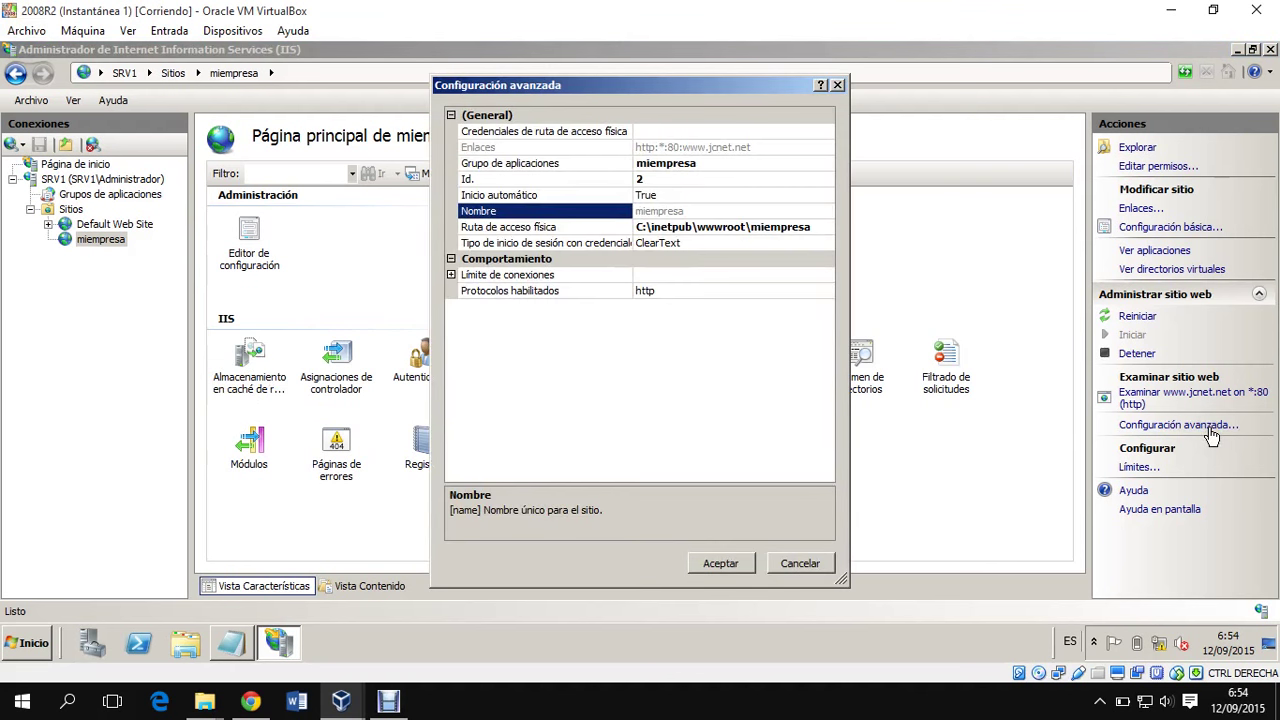
left_click(800, 563)
left_click(803, 566)
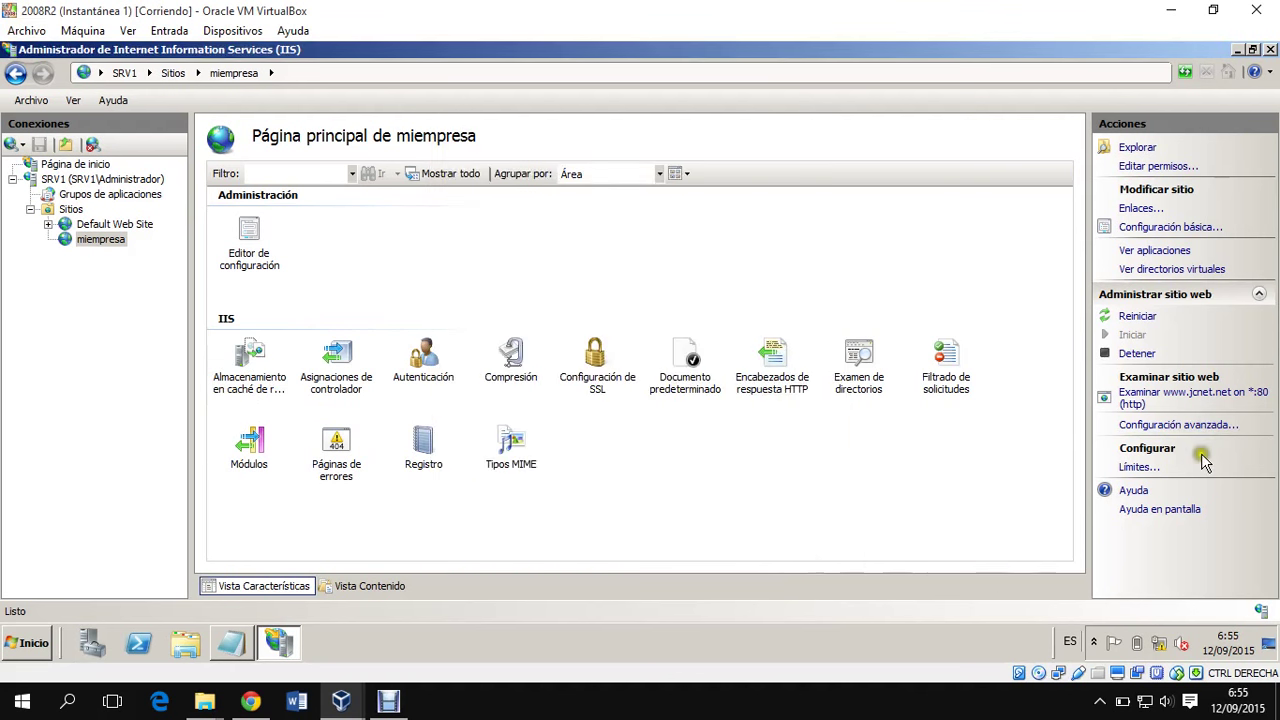
Add an https binding on port 443 to the miempresa site with the miempresa SSL certificate.
left_click(1140, 207)
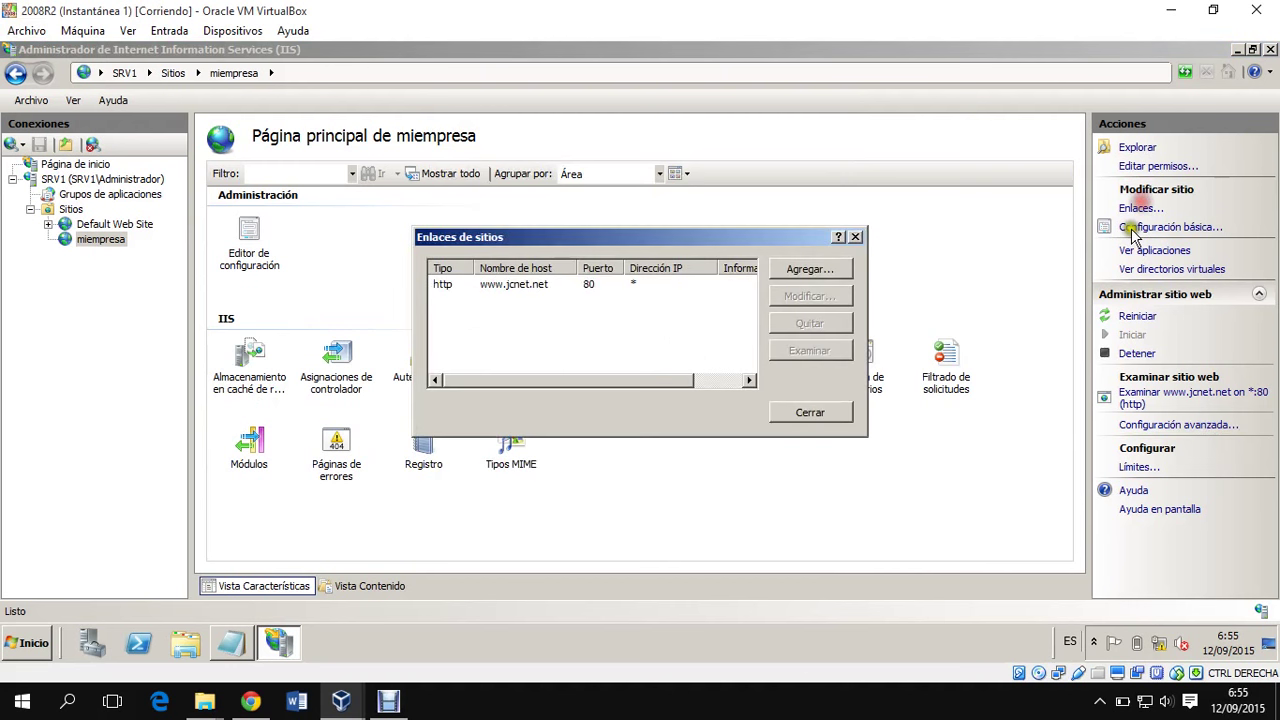
left_click(540, 285)
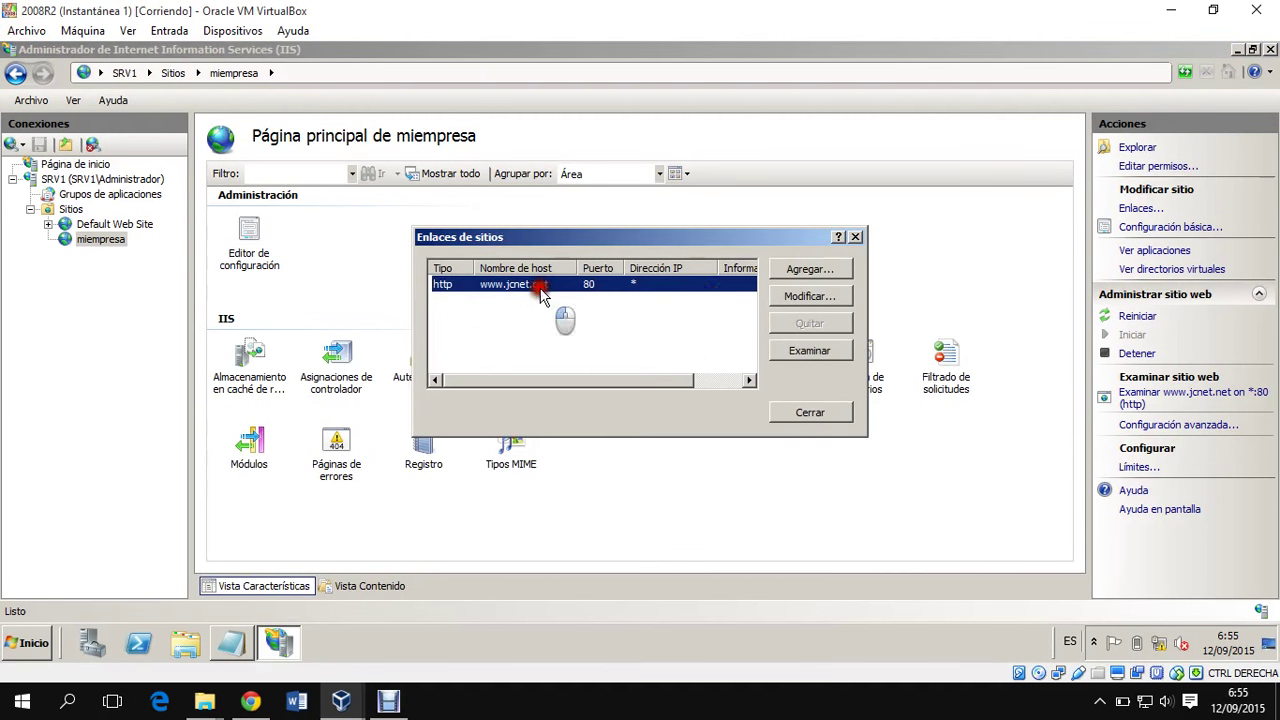
left_click(806, 270)
left_click(547, 285)
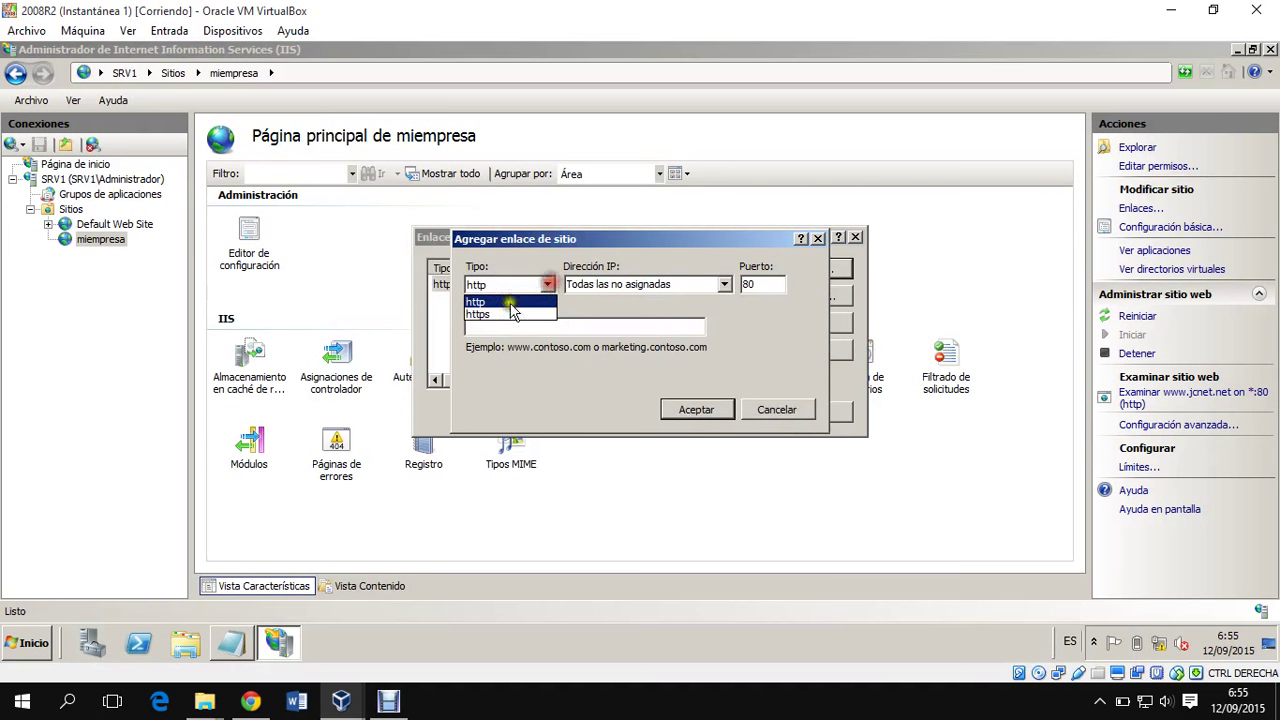
left_click(508, 314)
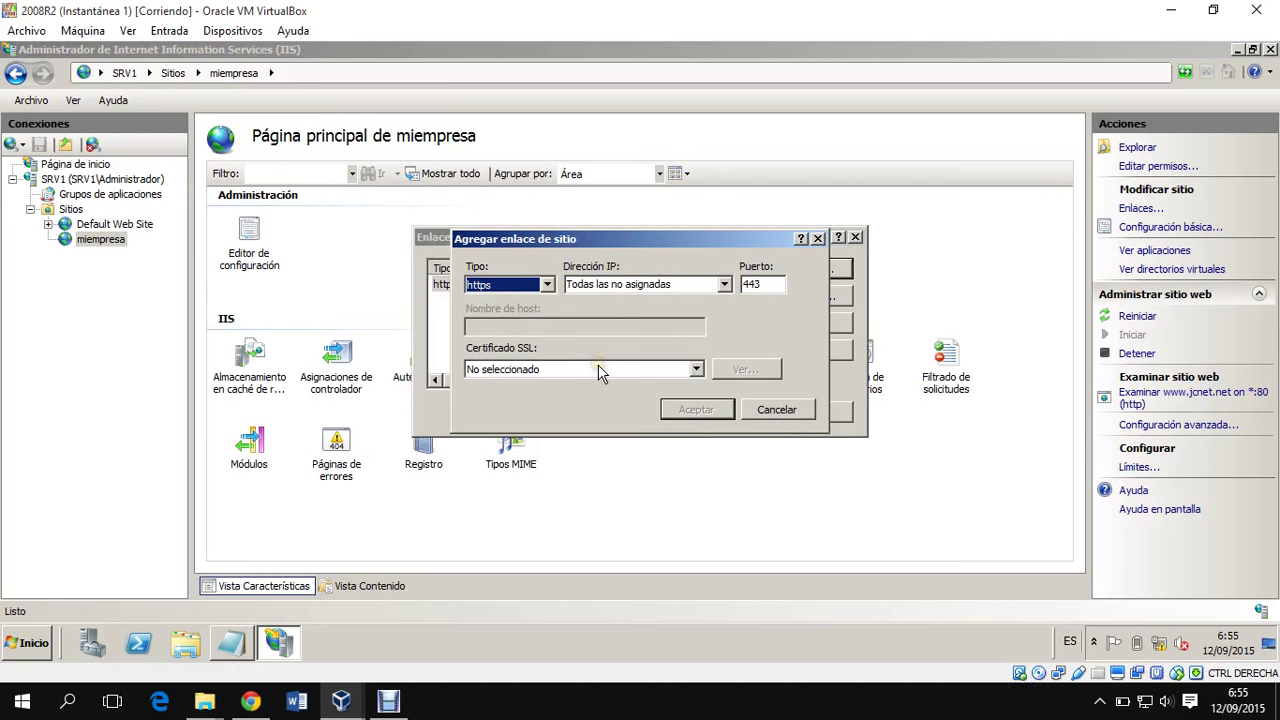
left_click(561, 367)
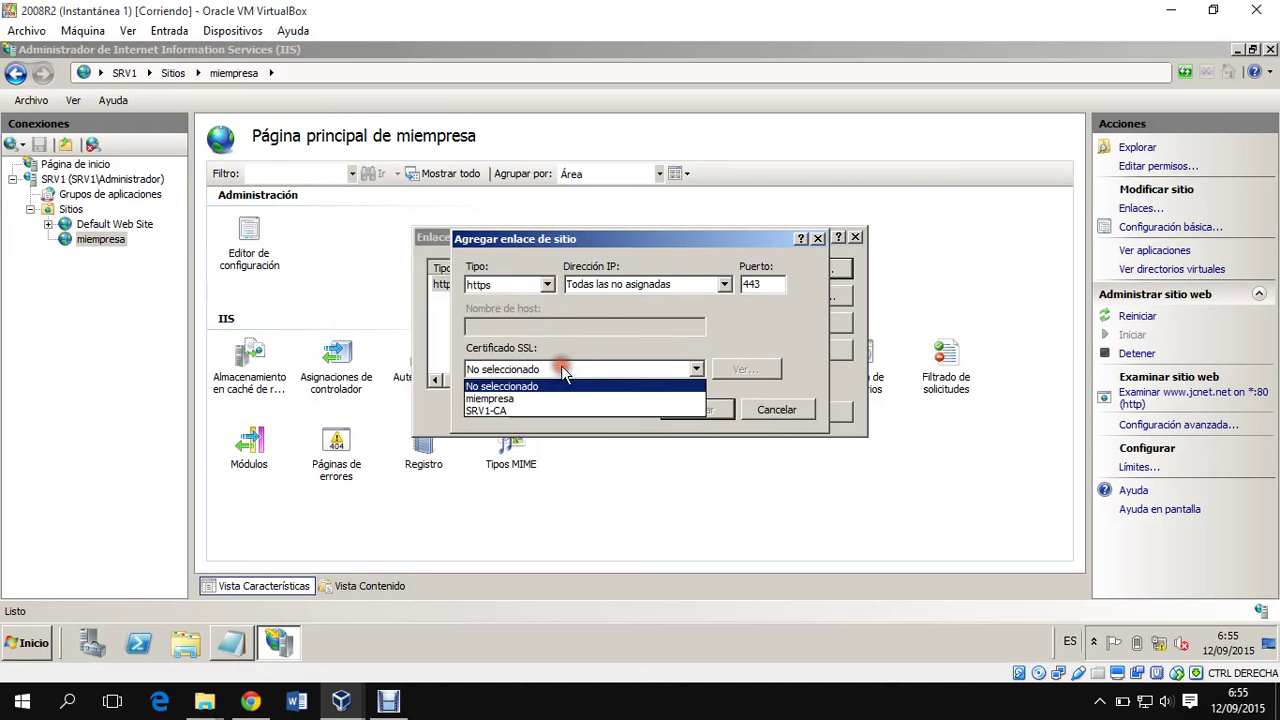
left_click(554, 399)
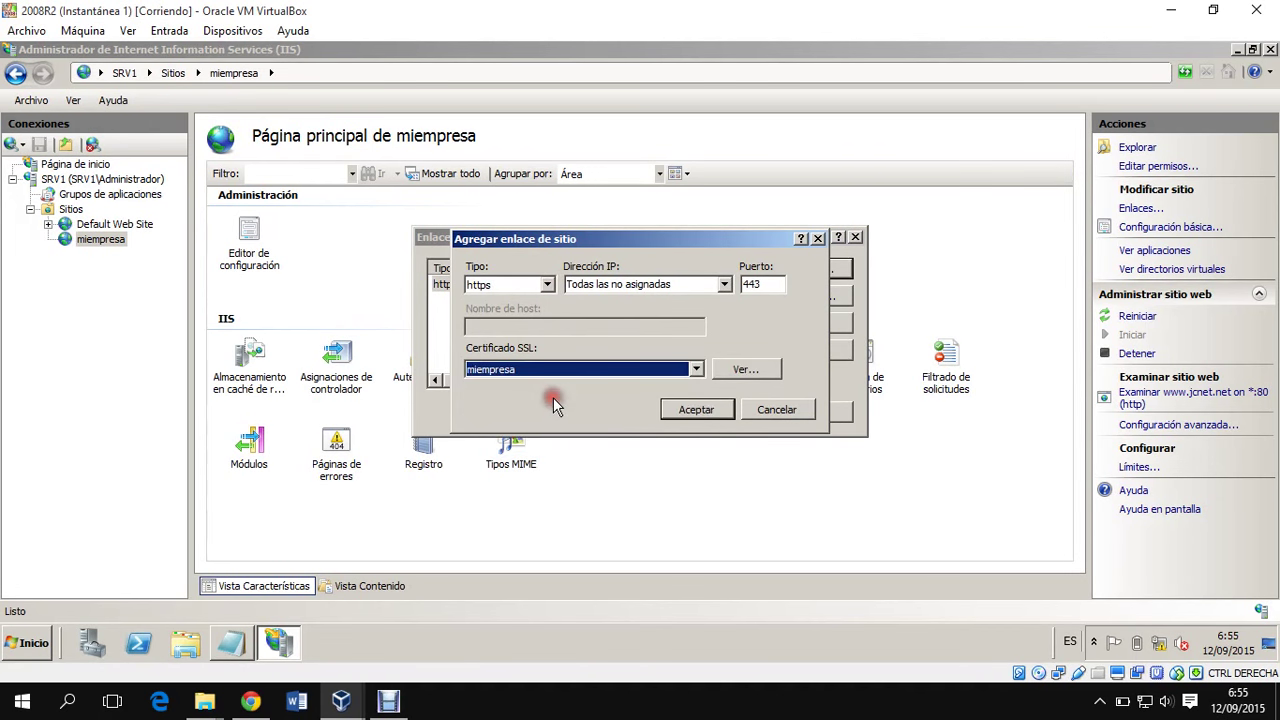
left_click(702, 407)
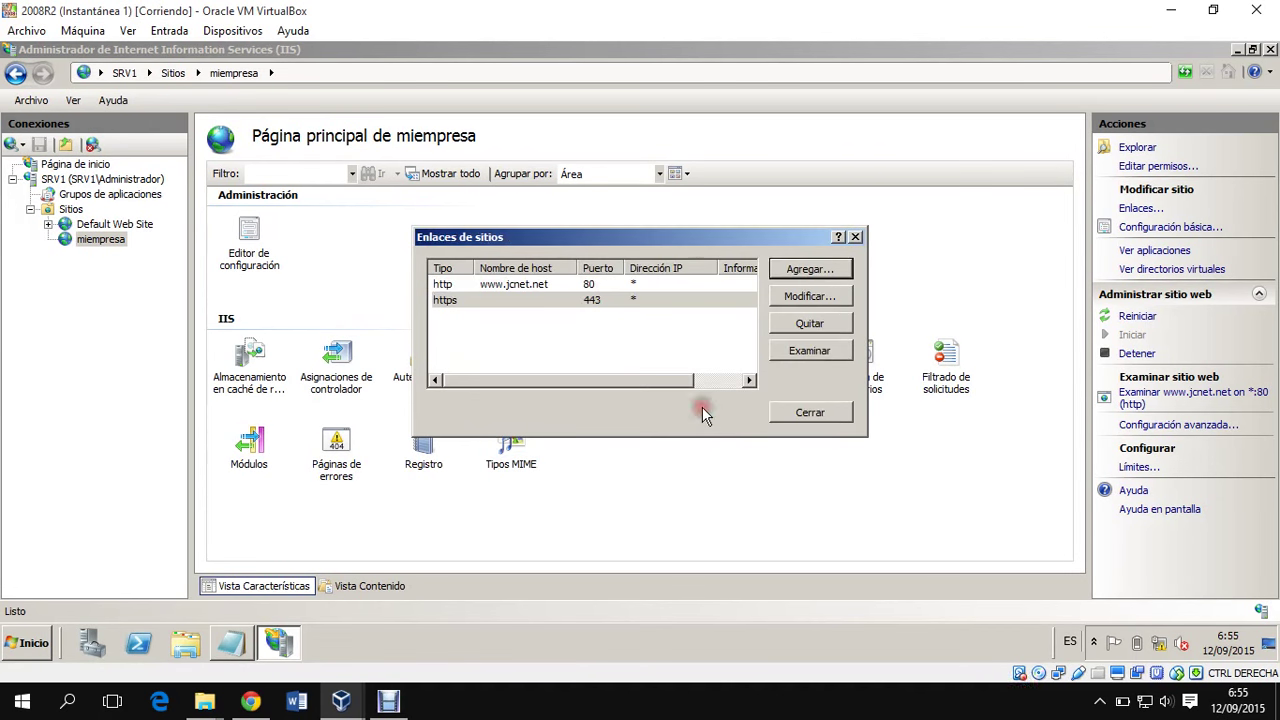
left_click(810, 413)
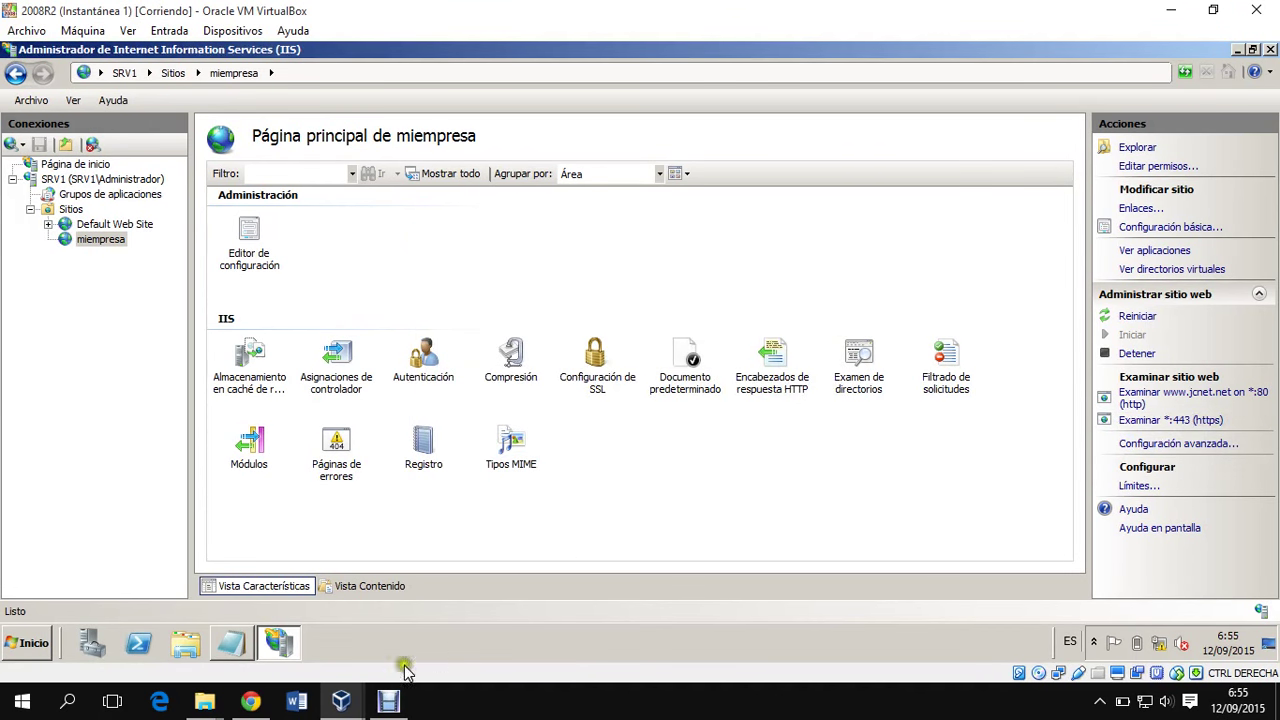
left_click(343, 700)
left_click(385, 622)
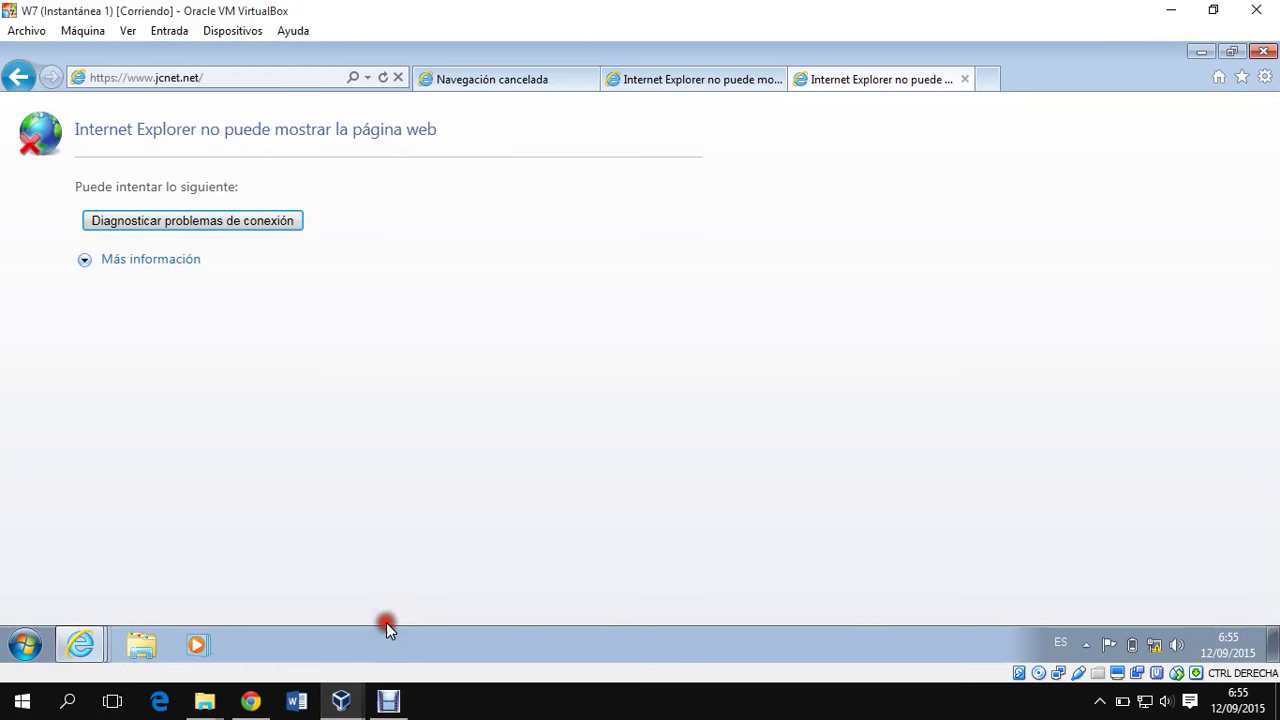
left_click(206, 78)
left_click(383, 79)
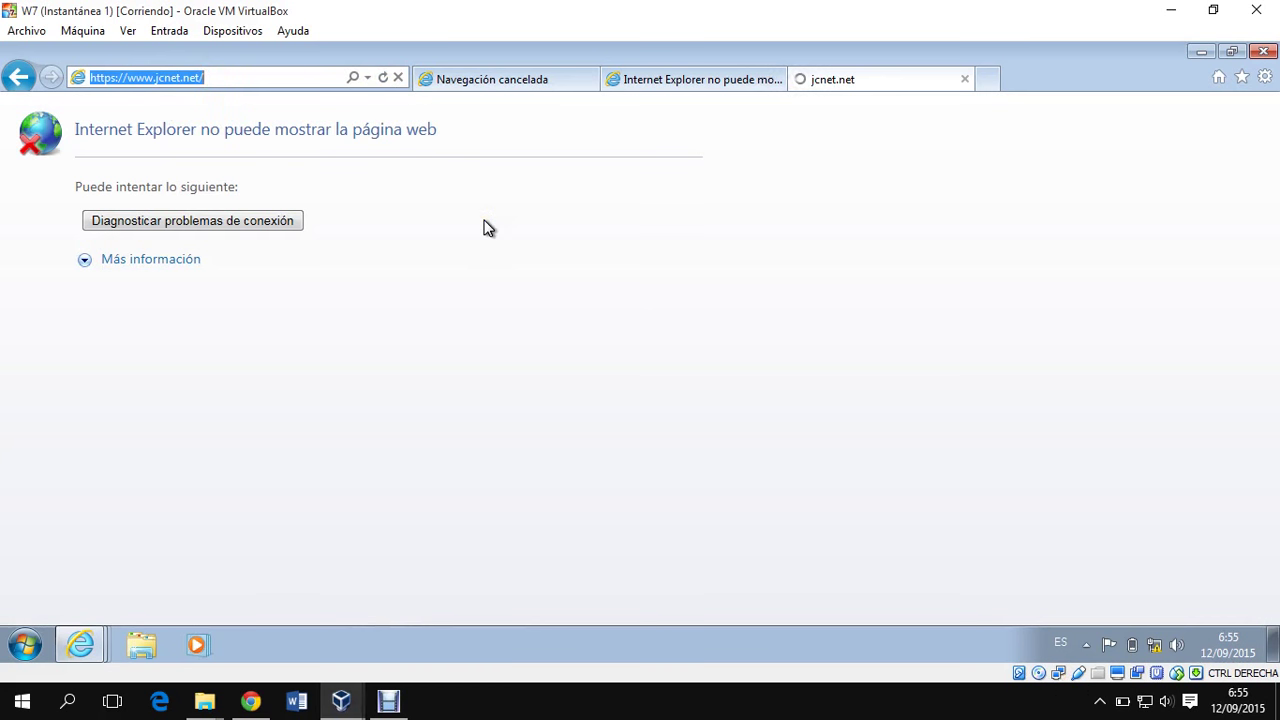
mouse_move(341, 700)
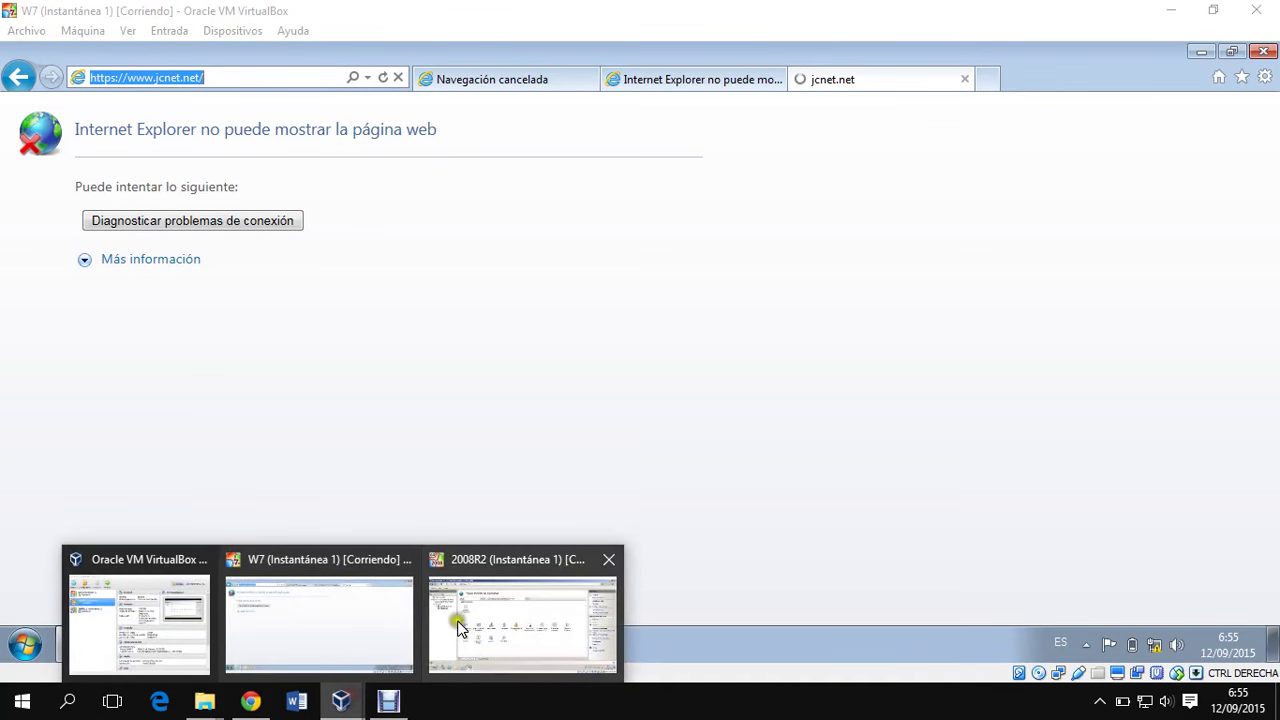
left_click(452, 632)
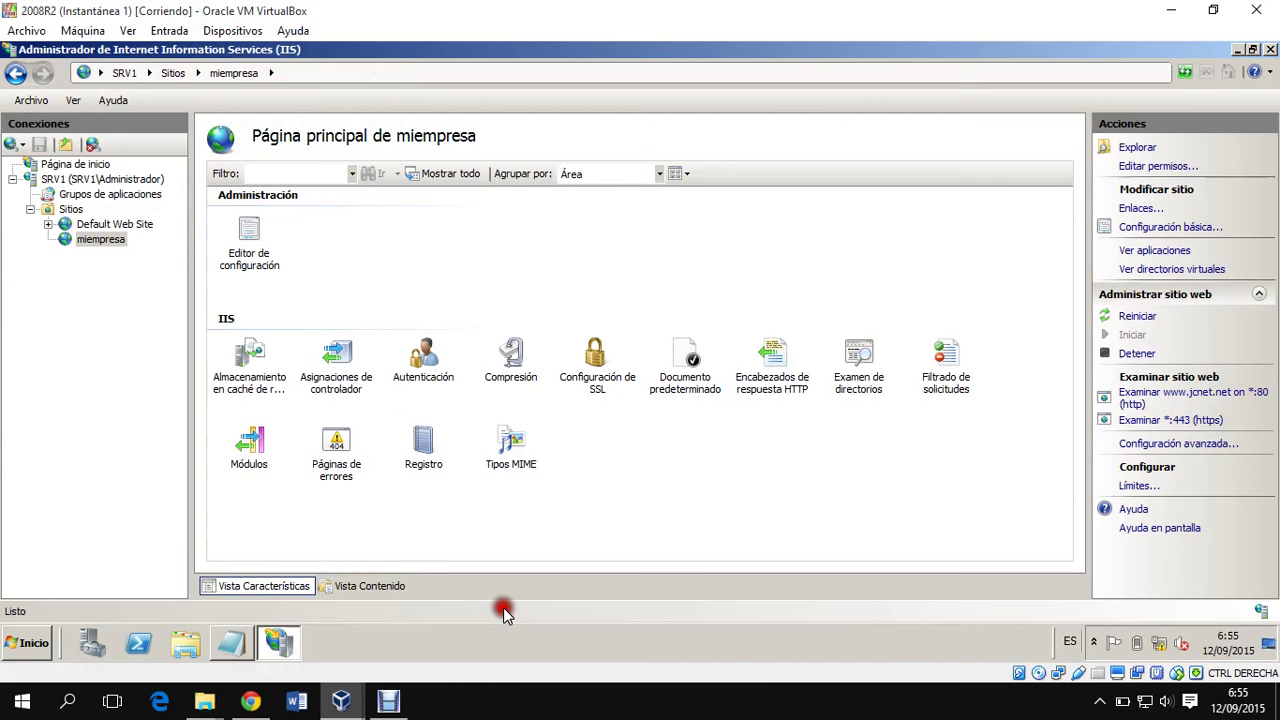
Restart the miempresa website in IIS Manager.
right_click(91, 245)
mouse_move(250, 371)
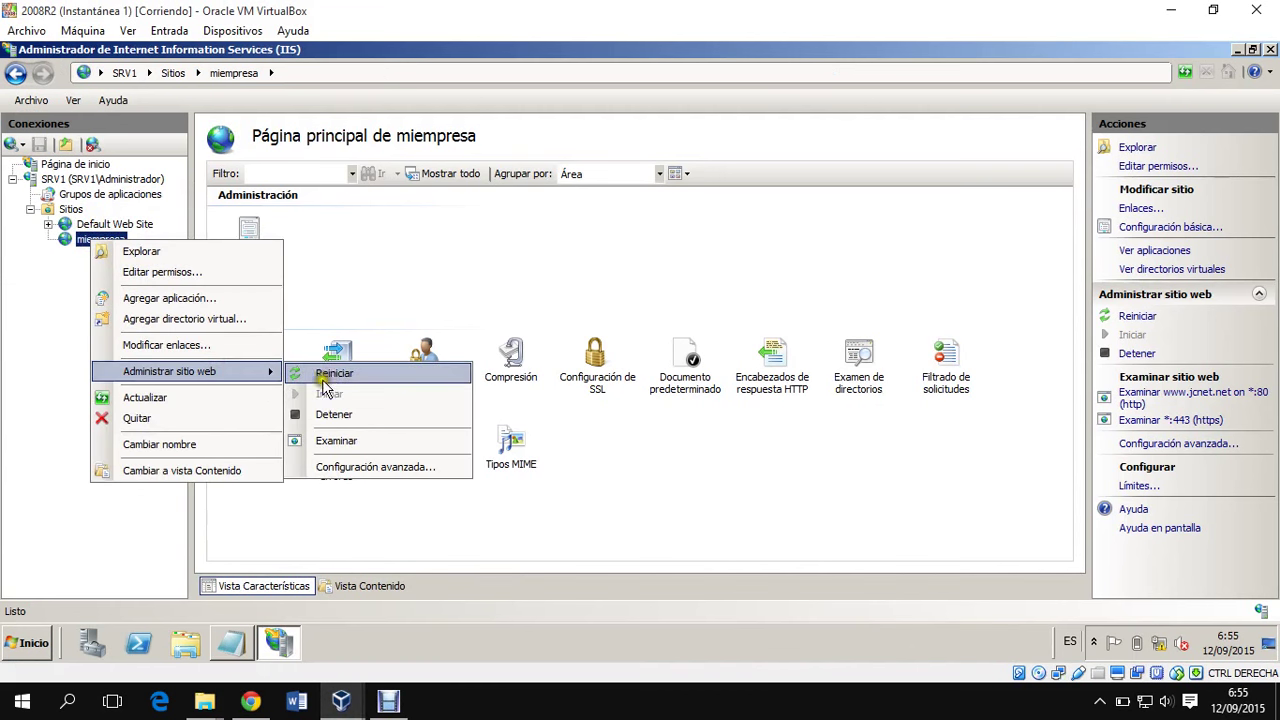
left_click(326, 376)
Switch to the W7 machine and close the two Internet Explorer tabs that could not display the page.
mouse_move(363, 703)
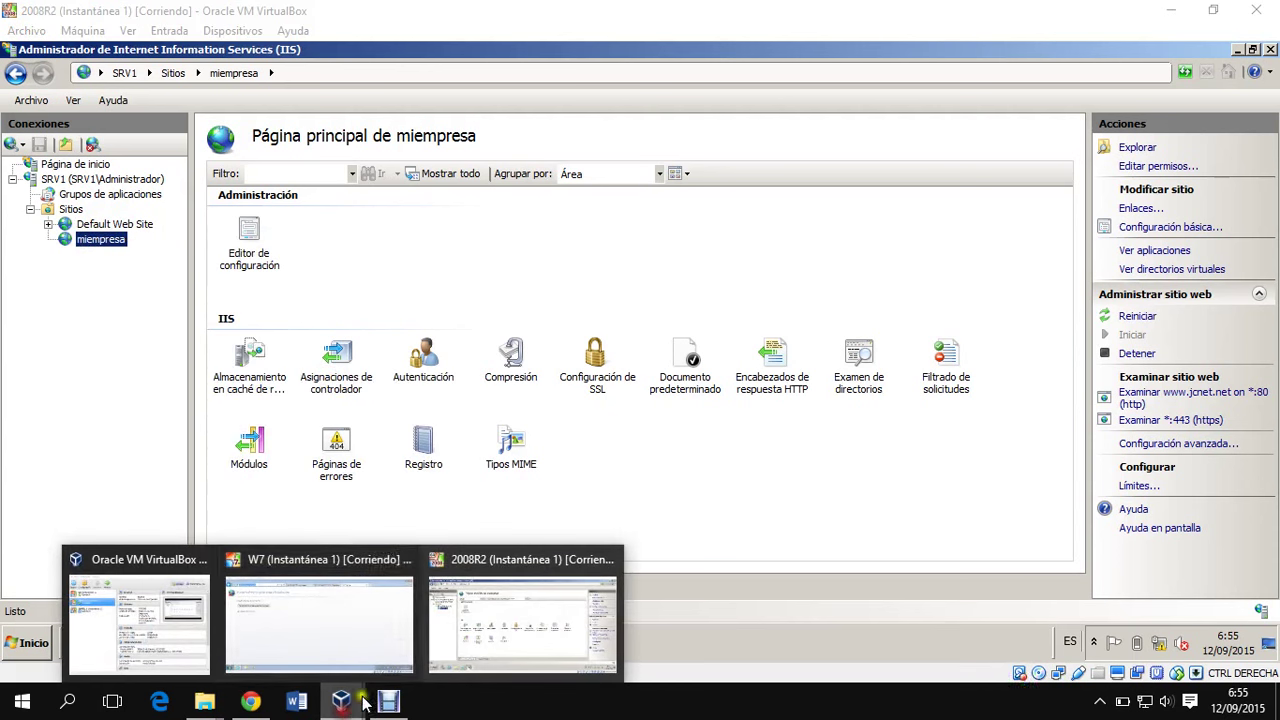
left_click(340, 615)
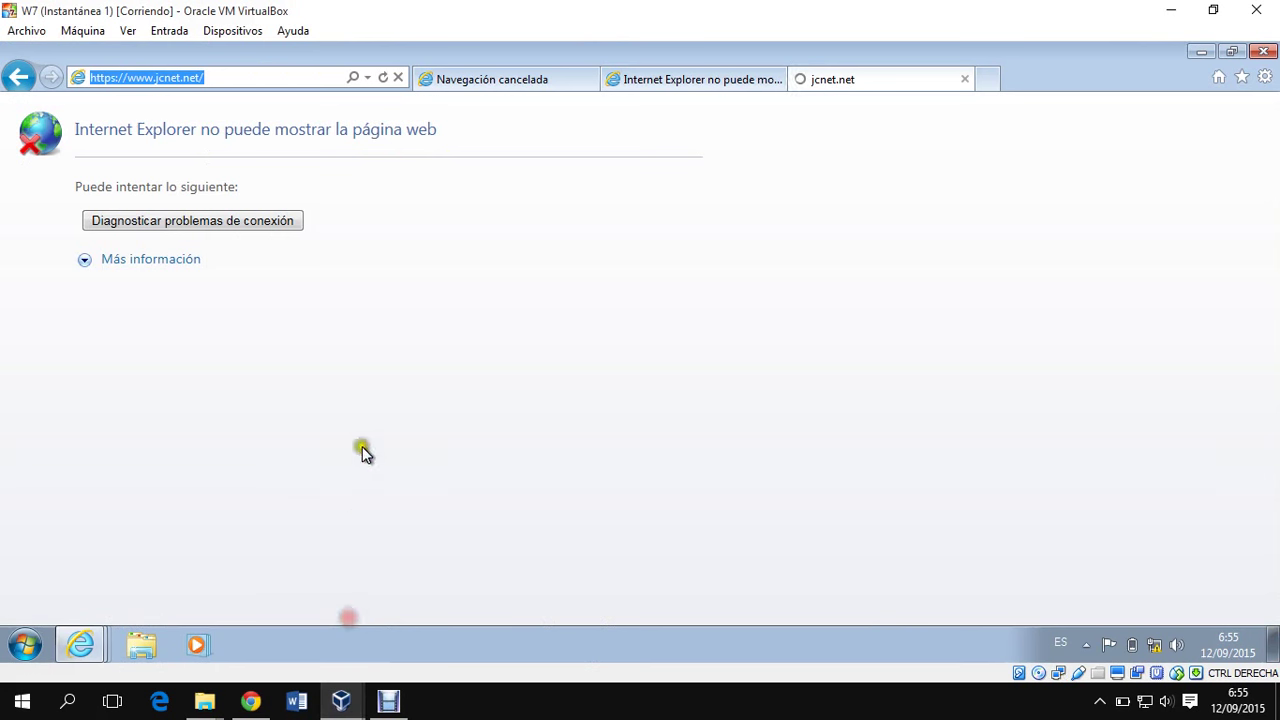
left_click(962, 77)
left_click(779, 78)
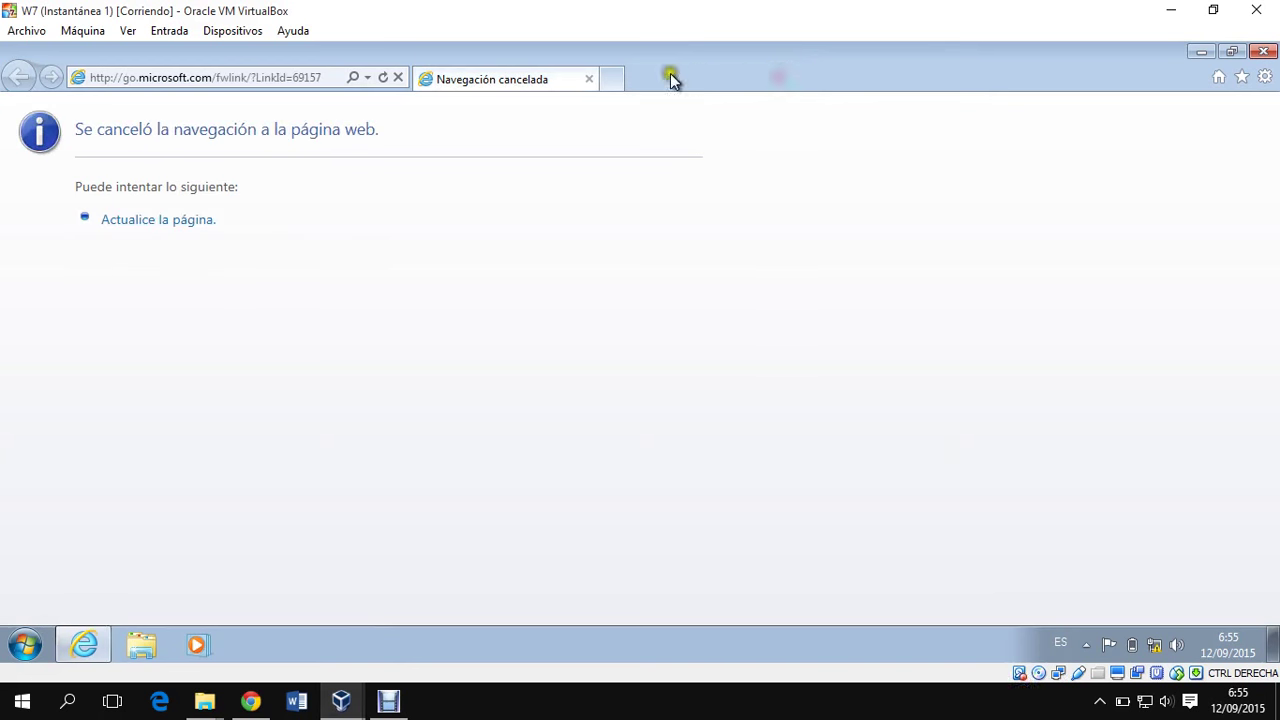
left_click(612, 79)
type("h")
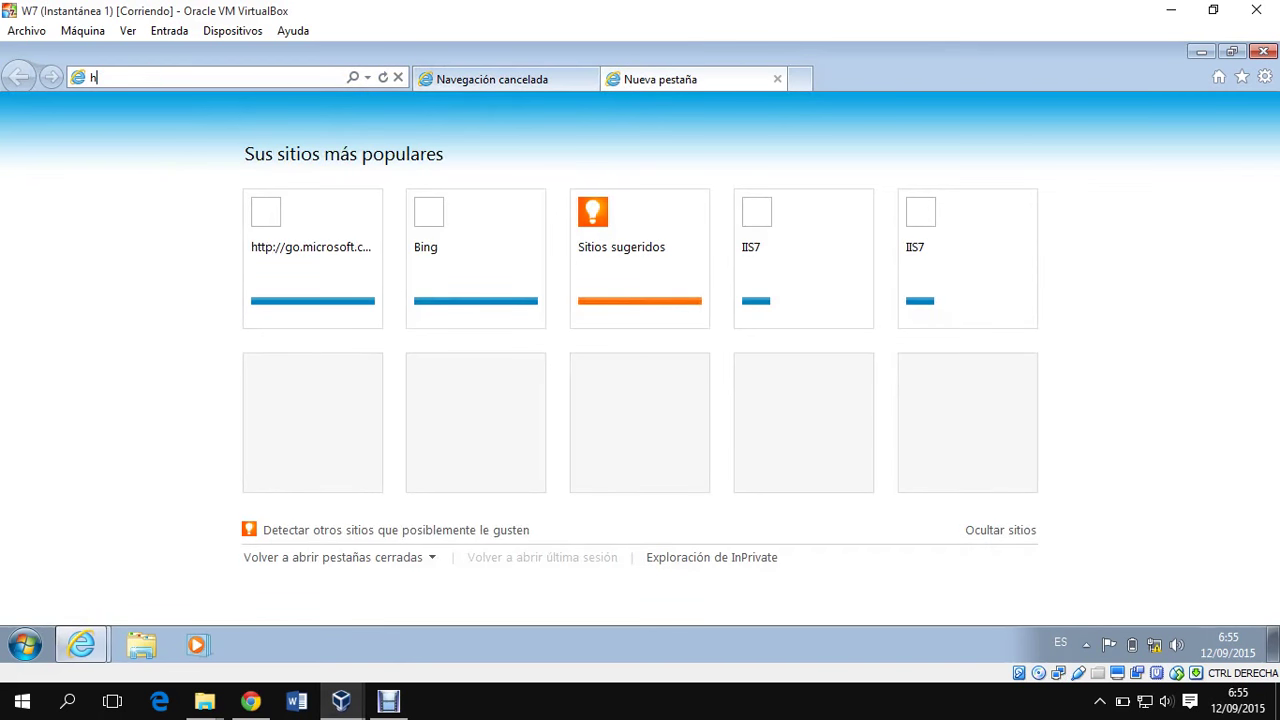
type("ttps://")
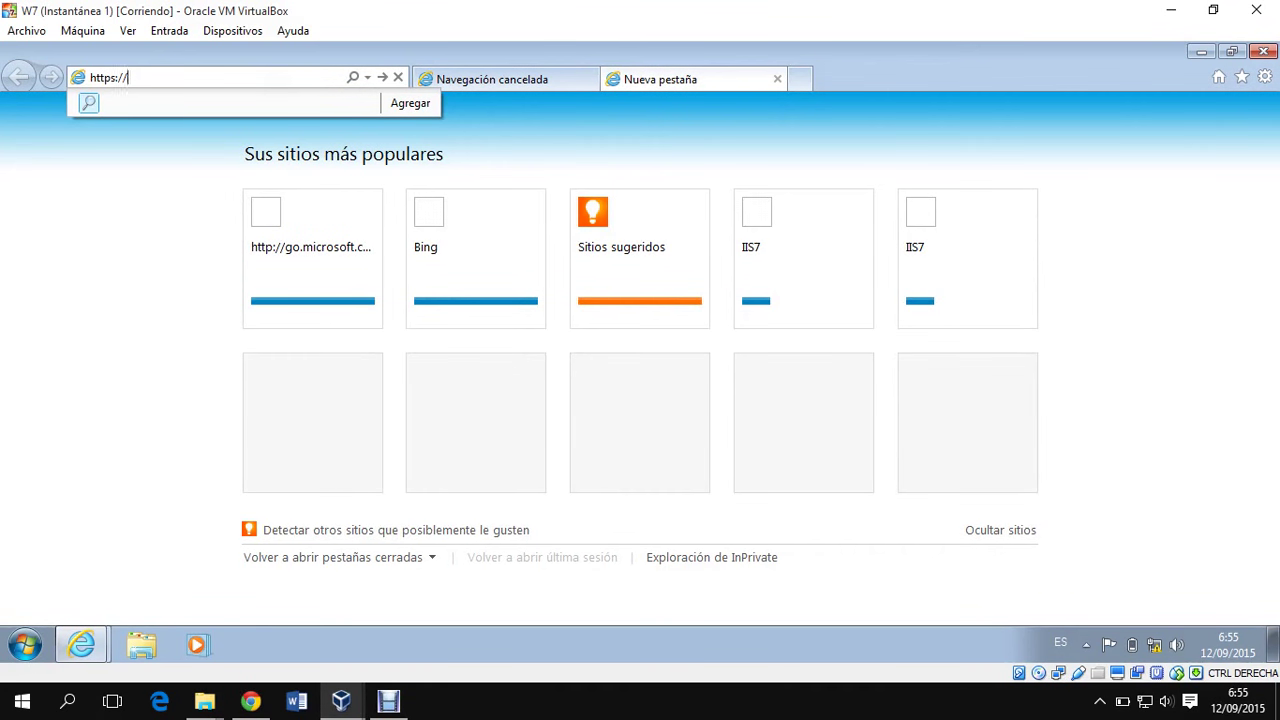
type("www.j")
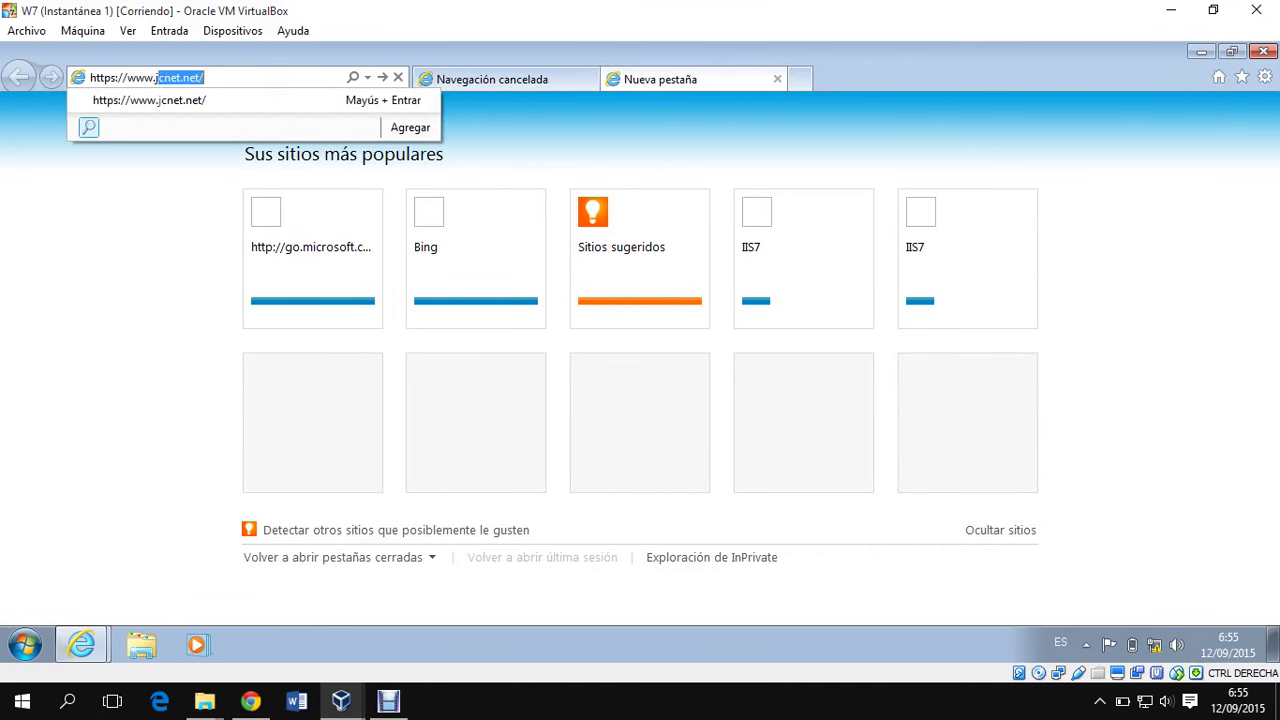
type("cnet.l")
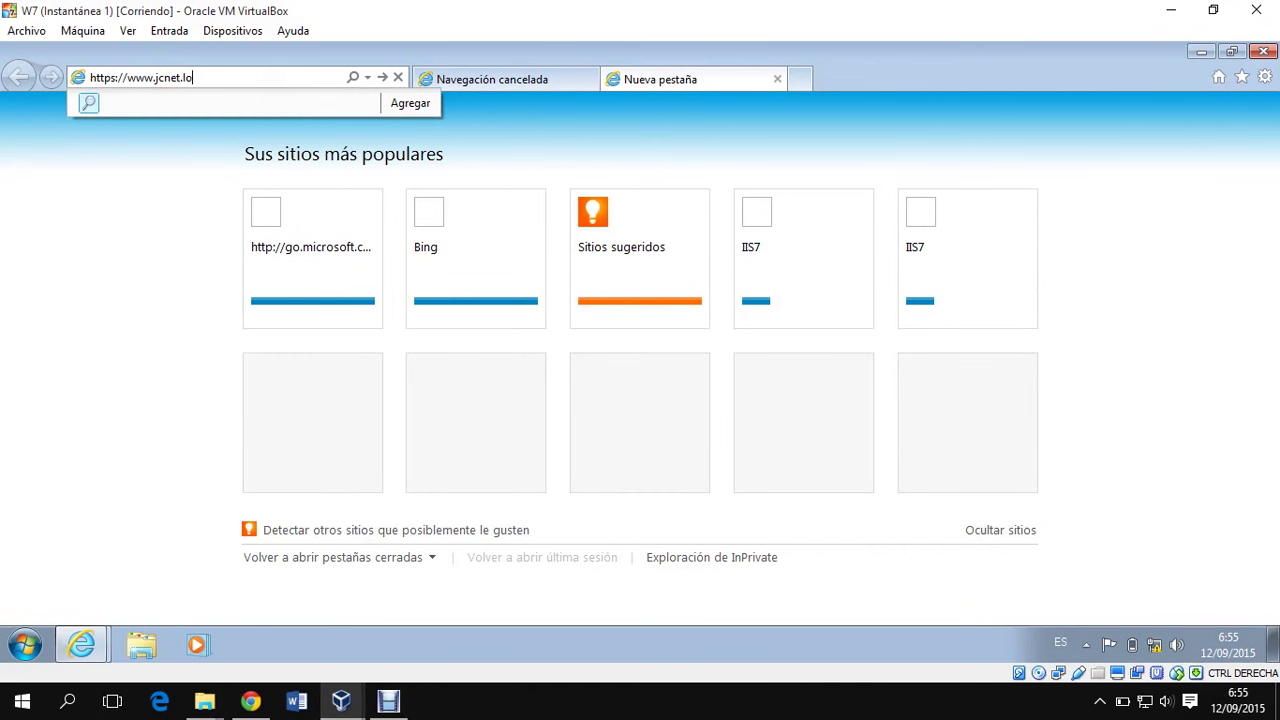
key("BackSpace")
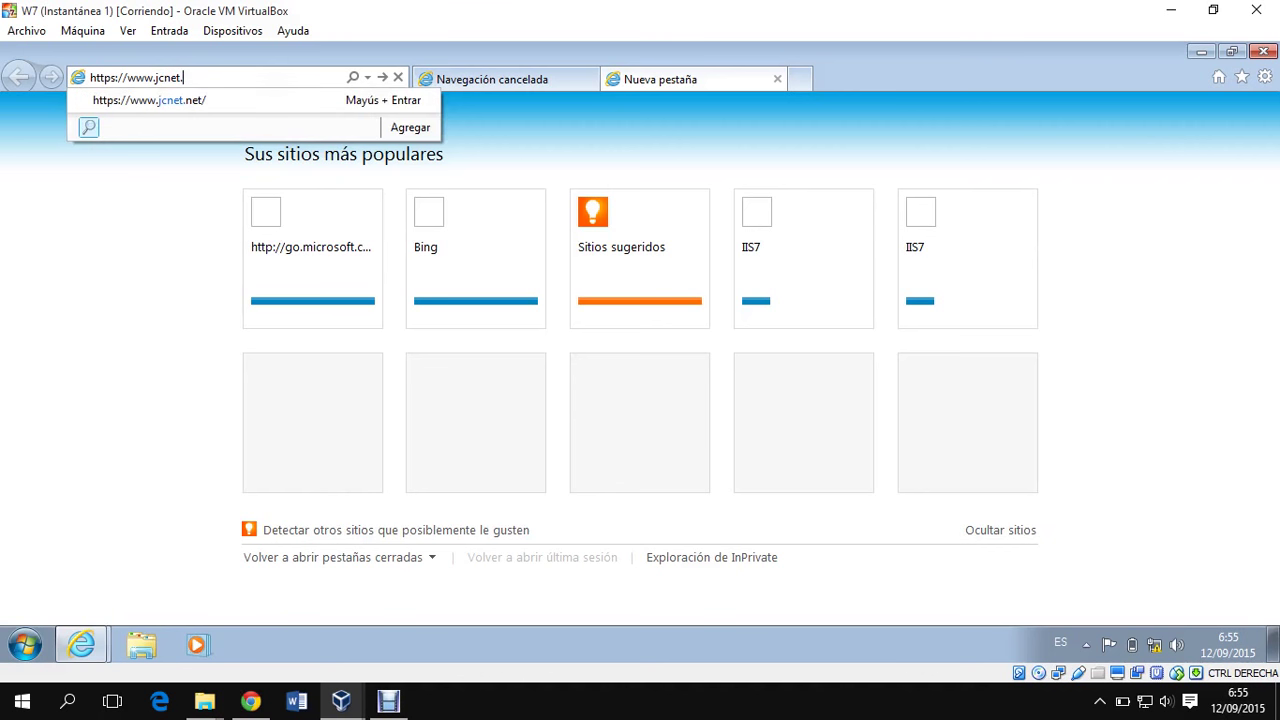
type("net/")
key("Return")
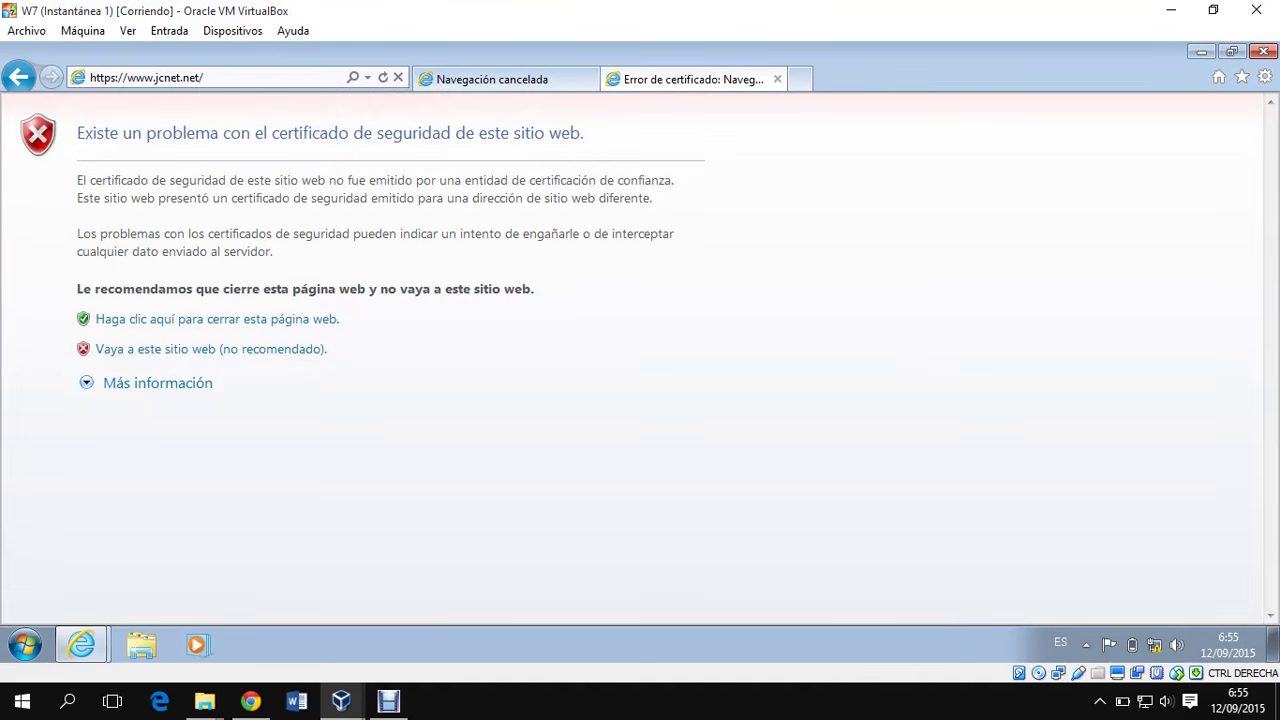
Continue to the jcnet.net website despite the security certificate warning.
left_click(289, 352)
left_click(290, 358)
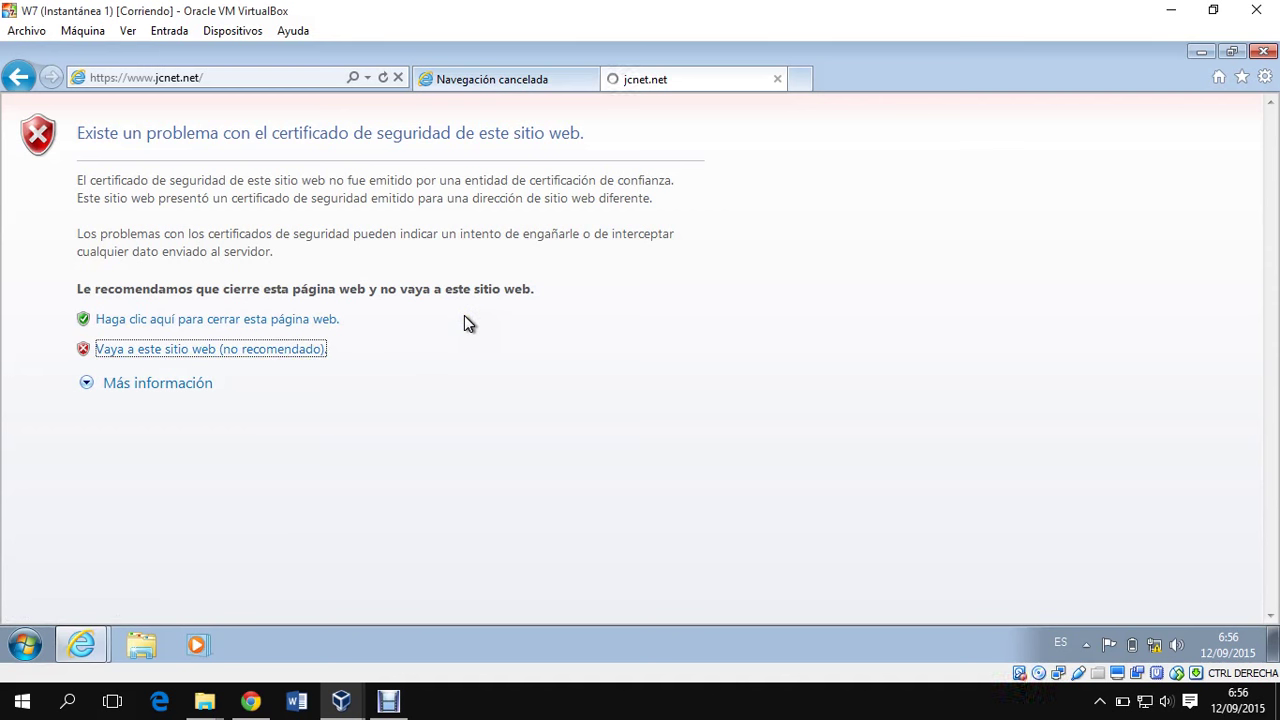
left_click(537, 237)
left_click(263, 360)
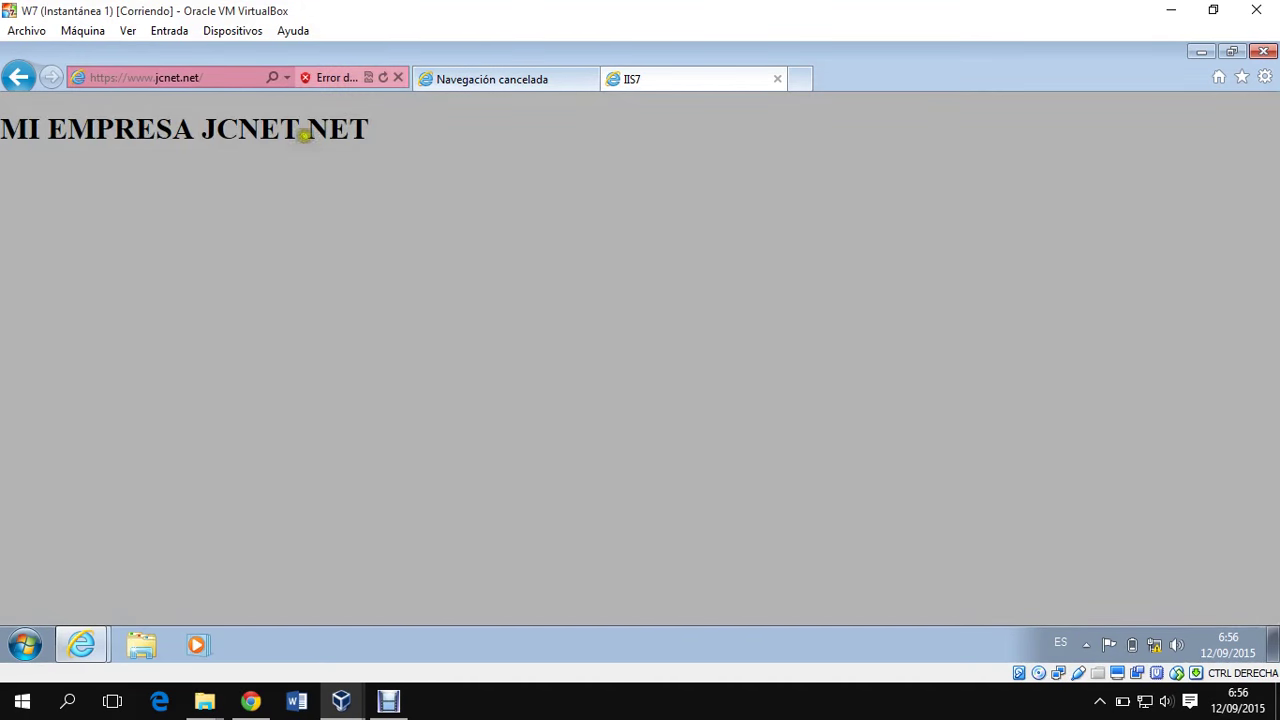
View the site's certificate from the address bar's certificate error and examine its general information, version, issuer and validity dates.
left_click(329, 82)
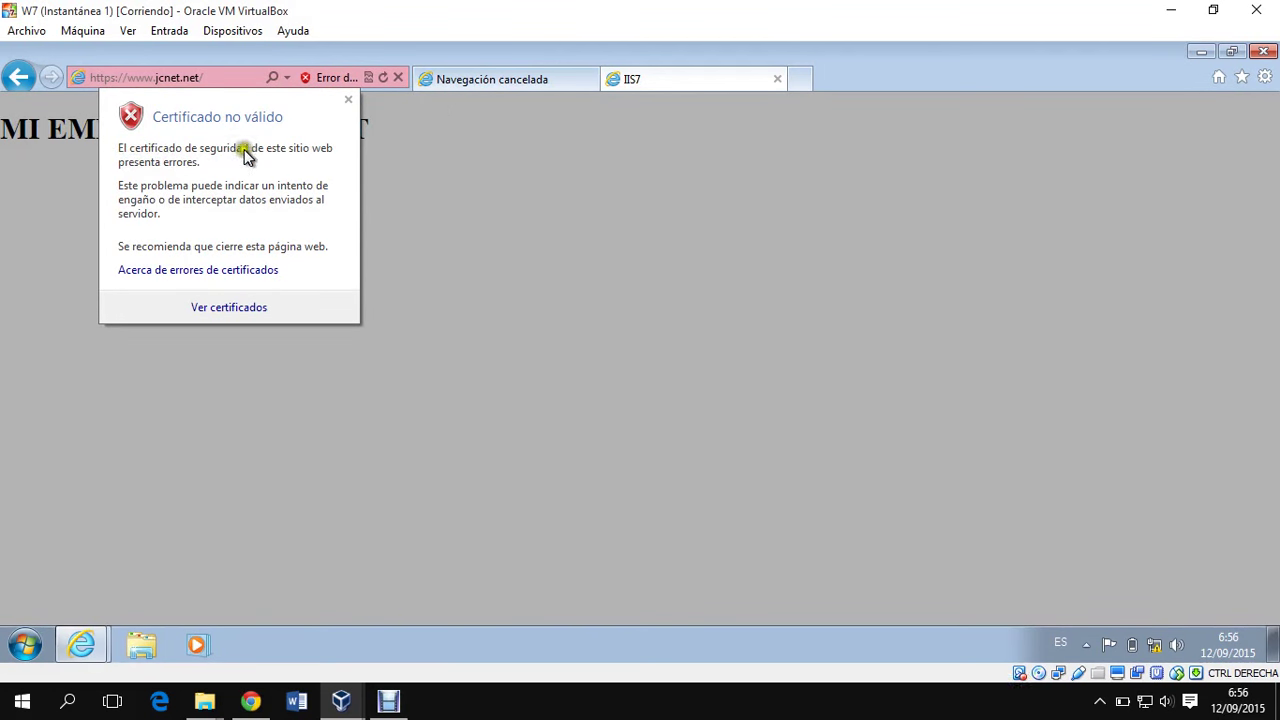
left_click(229, 310)
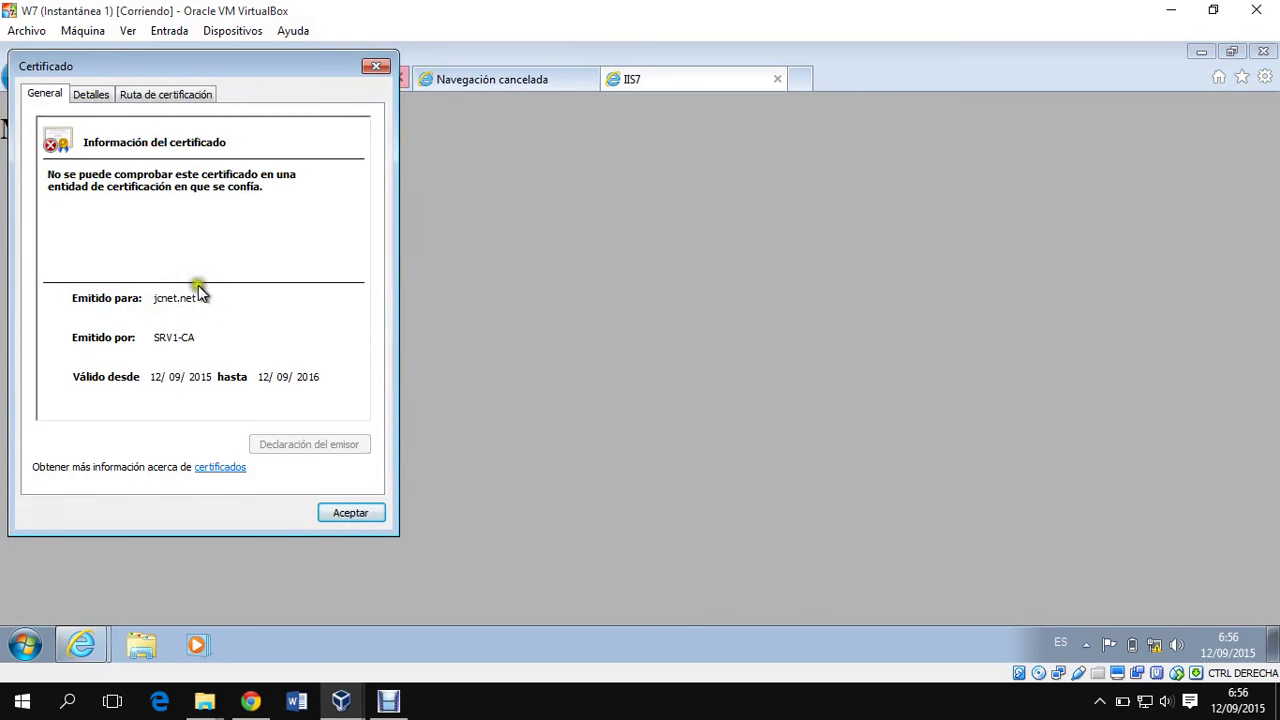
left_click(92, 93)
left_click(167, 186)
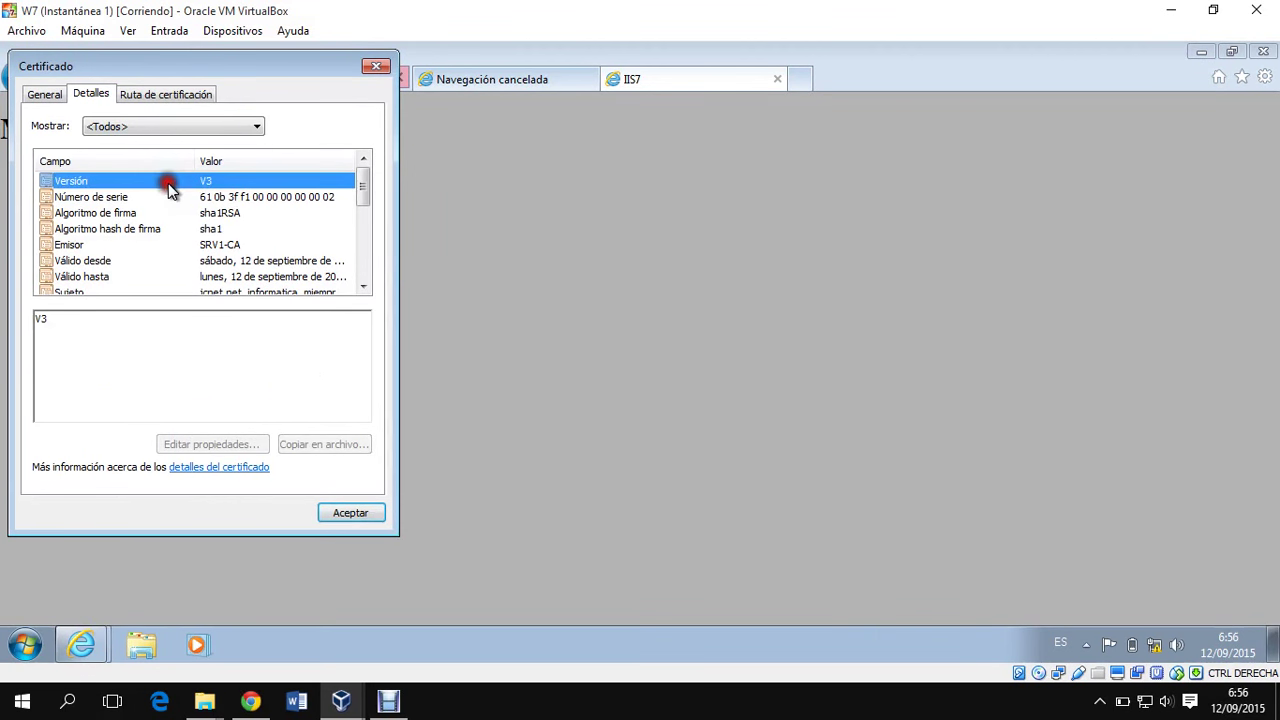
left_click(205, 246)
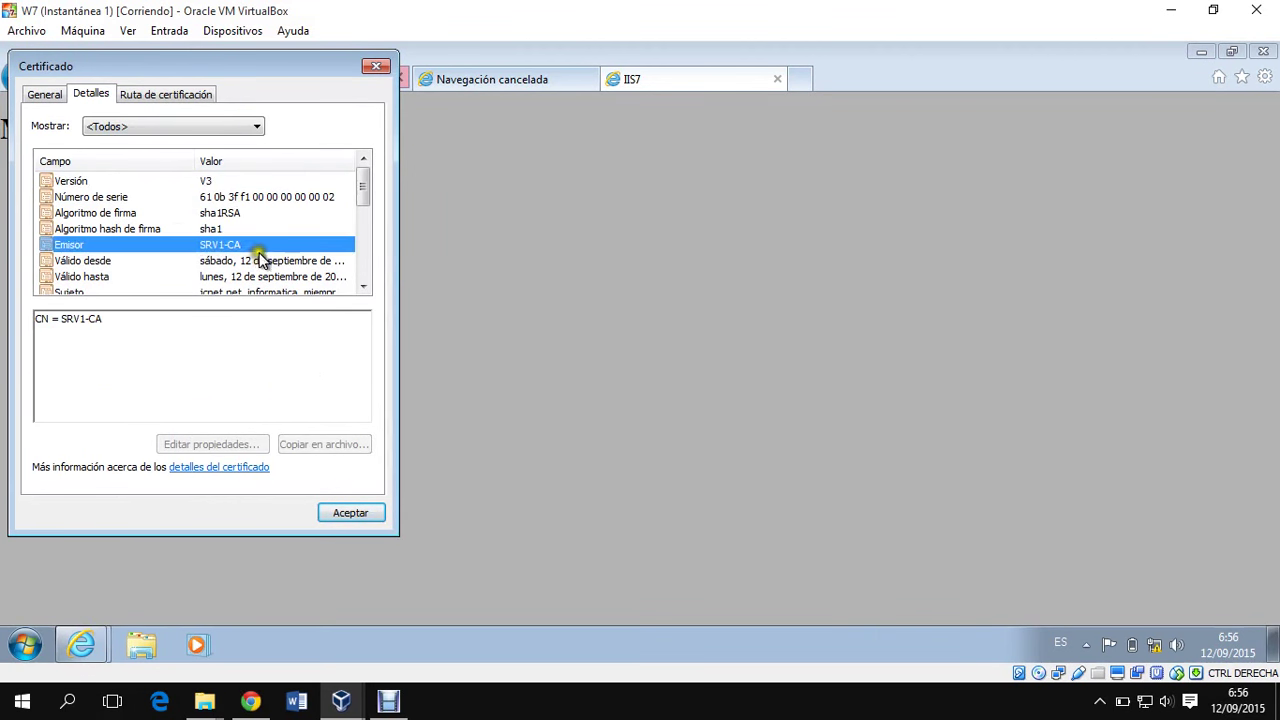
scroll(280, 266, "down", 1)
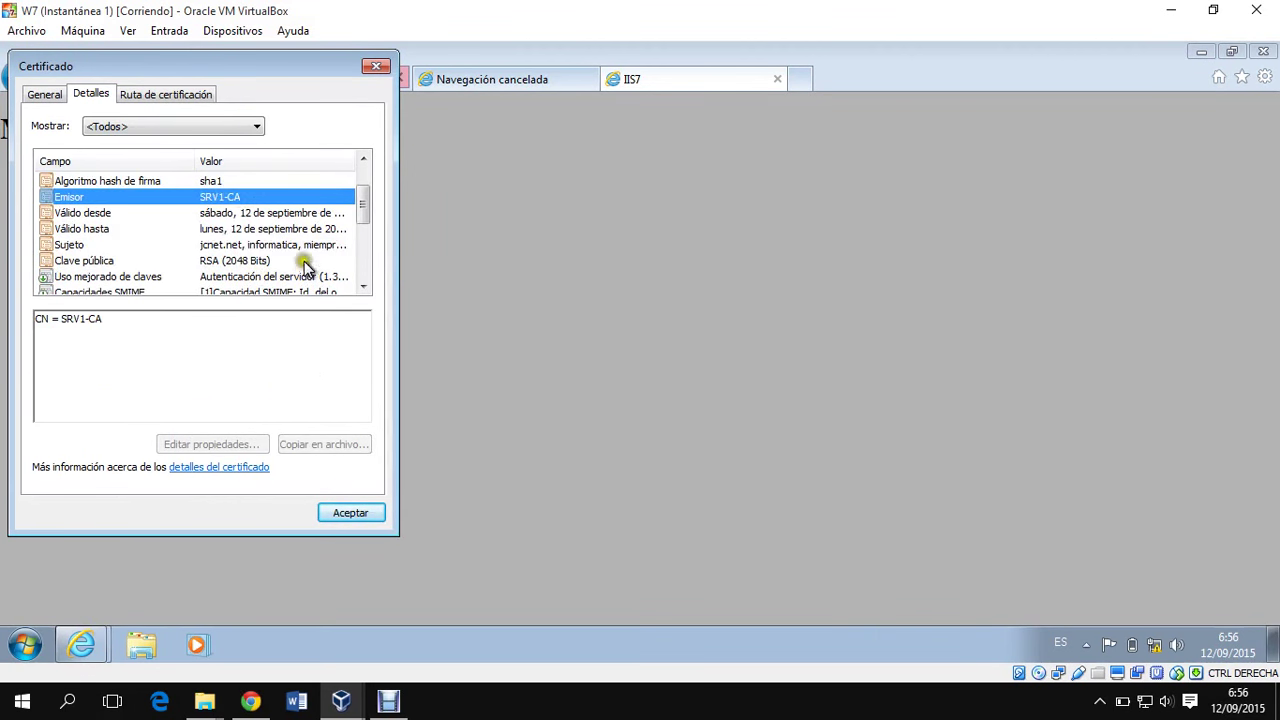
left_click(160, 215)
left_click(216, 229)
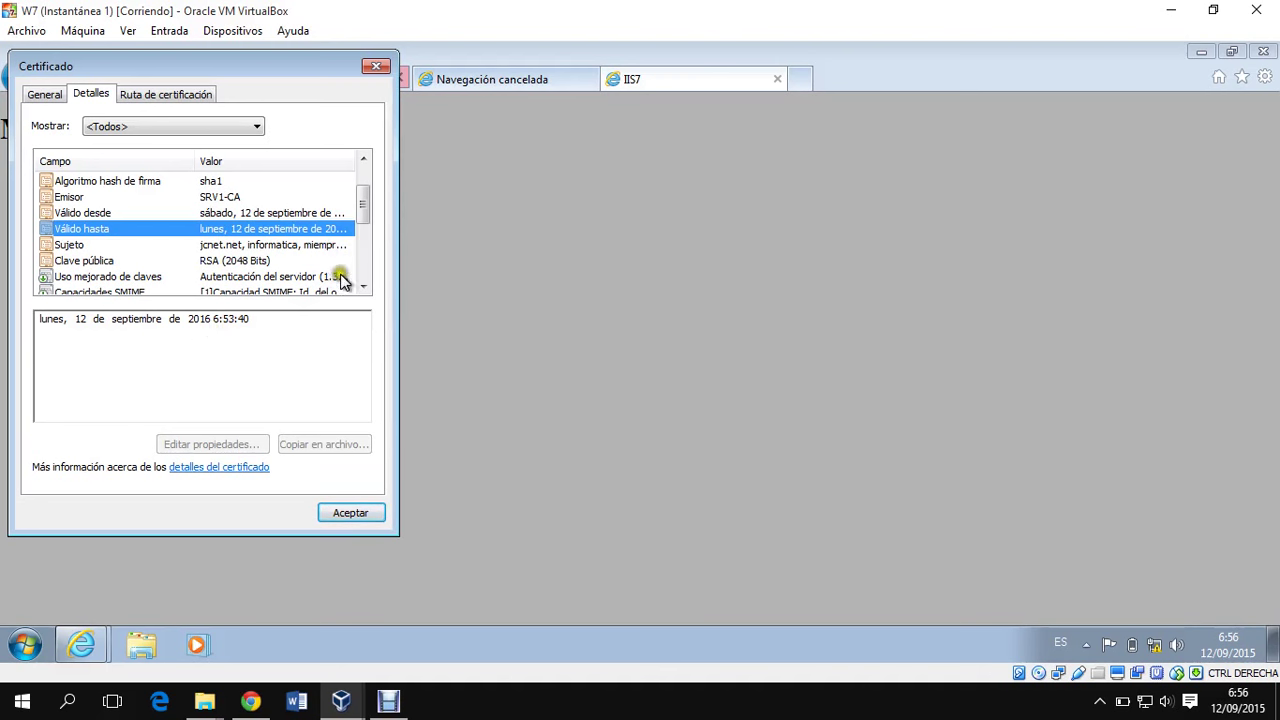
left_click(302, 215)
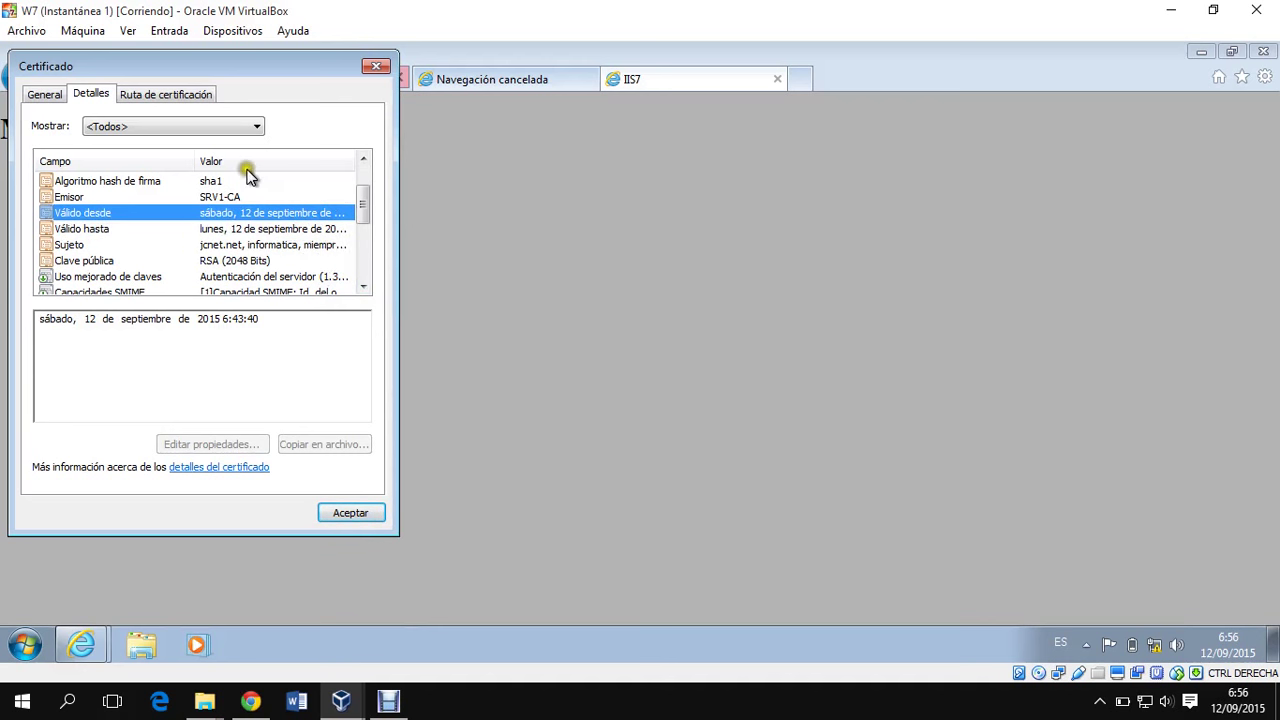
Check the certification path and status of the jcnet.net certificate, and close the certificate window.
left_click(177, 92)
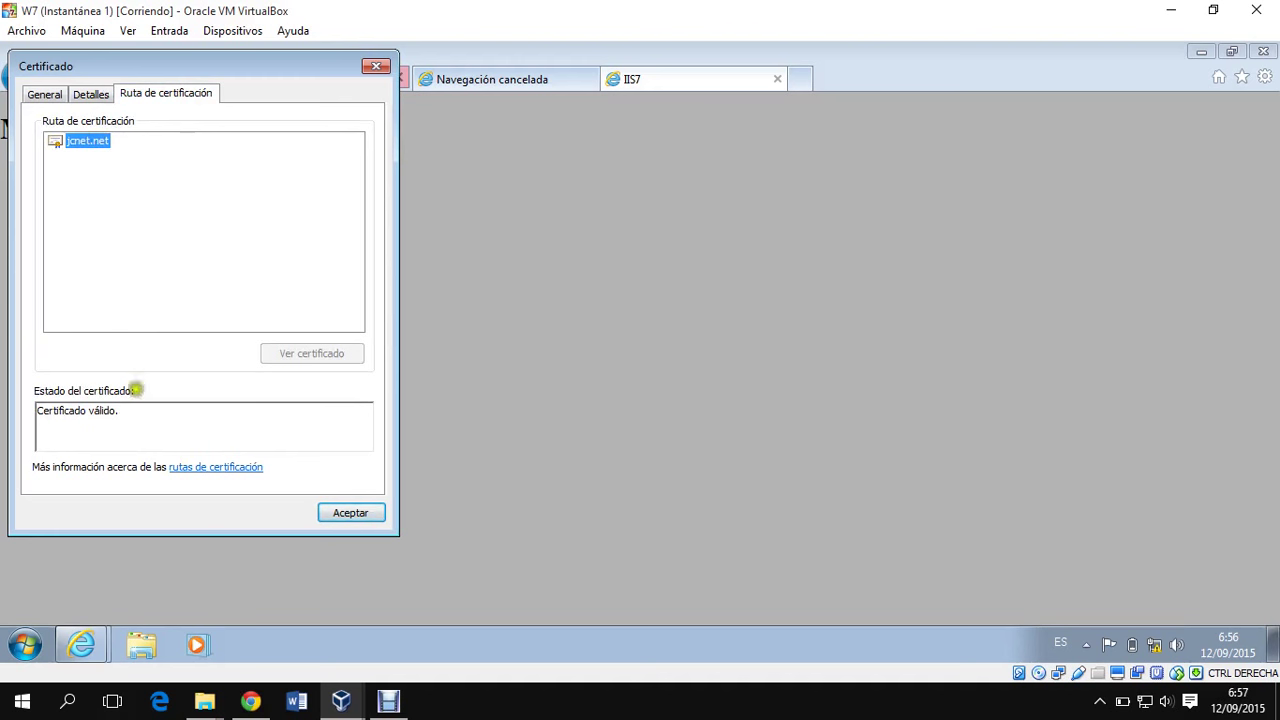
left_click_drag(122, 410, 17, 408)
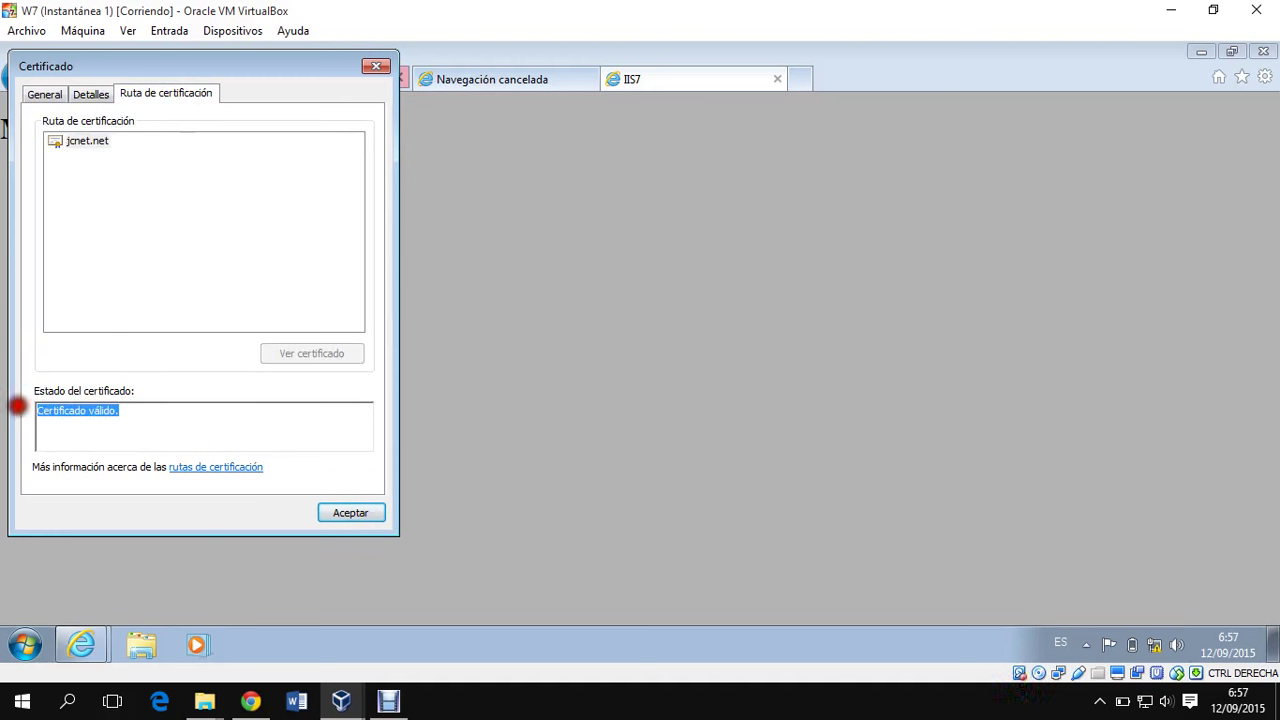
left_click(350, 513)
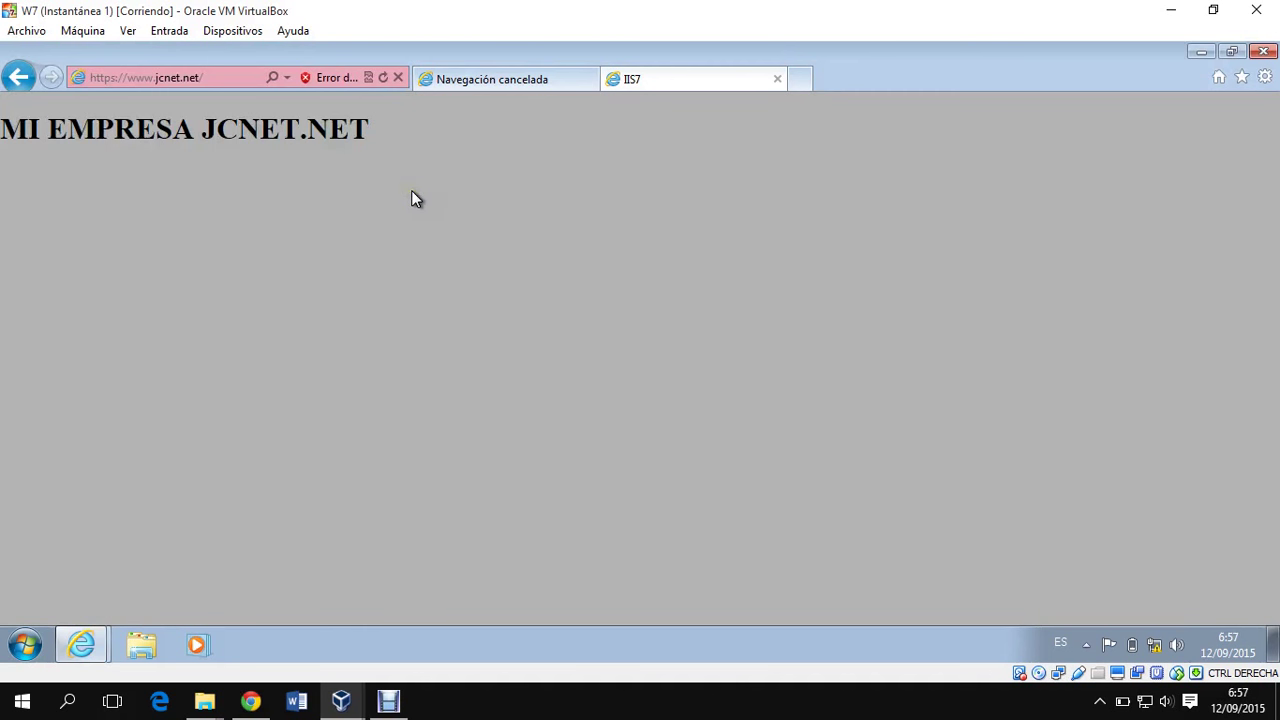